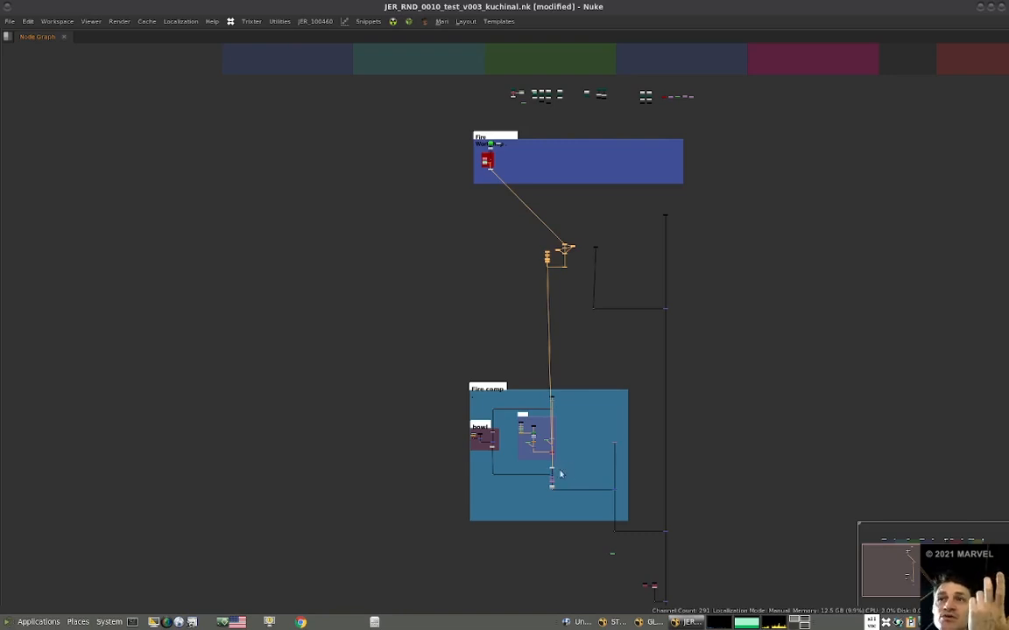
# Move the merge joining the main plate in Fire comp, together with its input dot, lower inside the backdrop.
pyautogui.scroll(5, 549, 424)
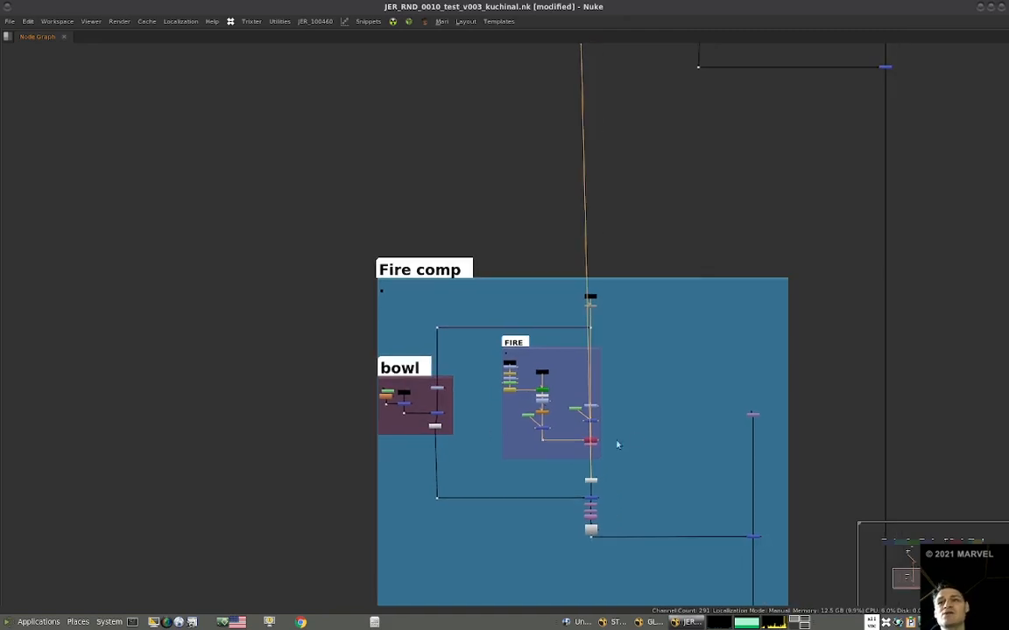
pyautogui.scroll(-3, 653, 491)
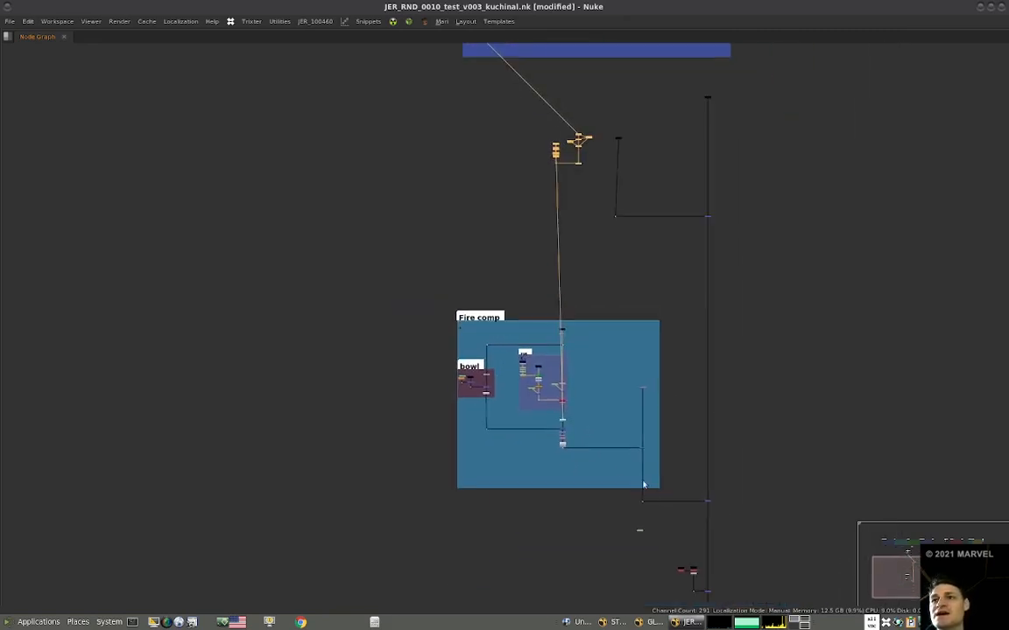
pyautogui.scroll(5, 613, 411)
pyautogui.scroll(3, 604, 411)
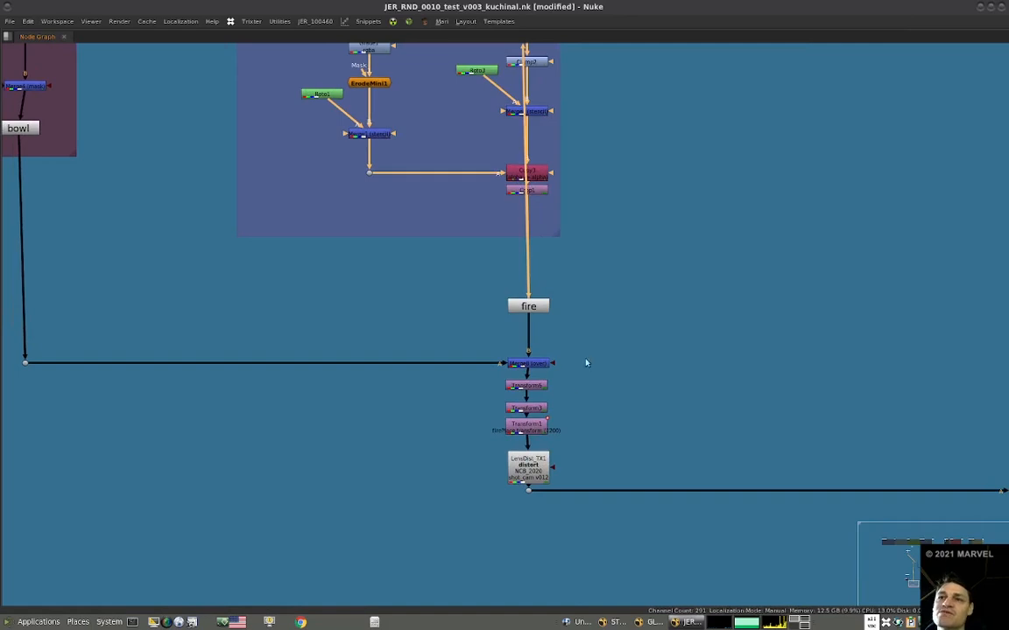
pyautogui.scroll(-5, 564, 397)
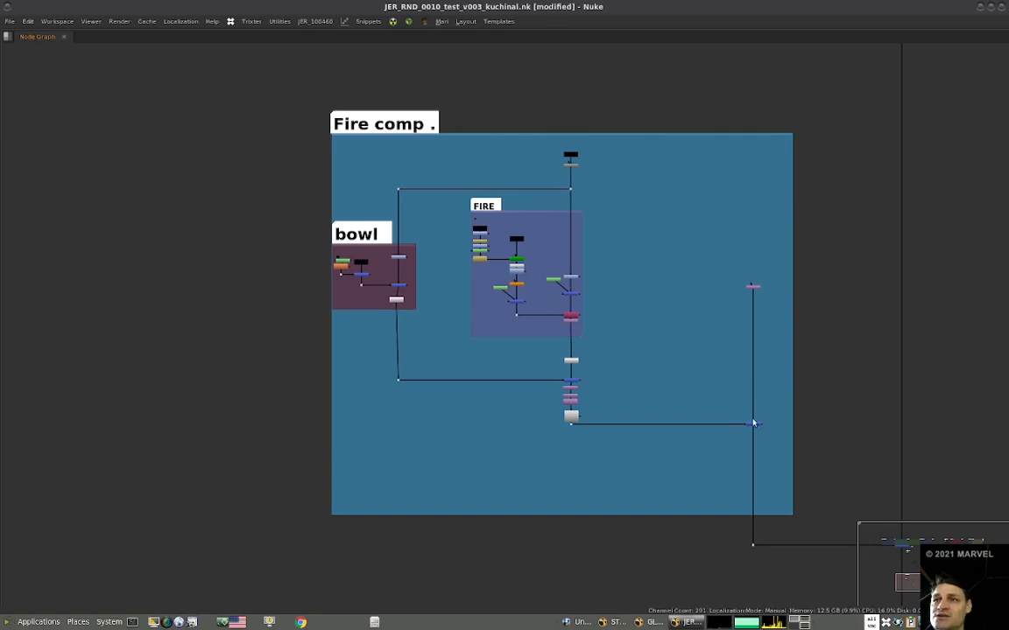
pyautogui.moveTo(753, 424); pyautogui.dragTo(755, 490)
pyautogui.scroll(4, 583, 416)
pyautogui.scroll(-5, 657, 411)
pyautogui.moveTo(662, 355); pyautogui.dragTo(655, 407, button='middle')
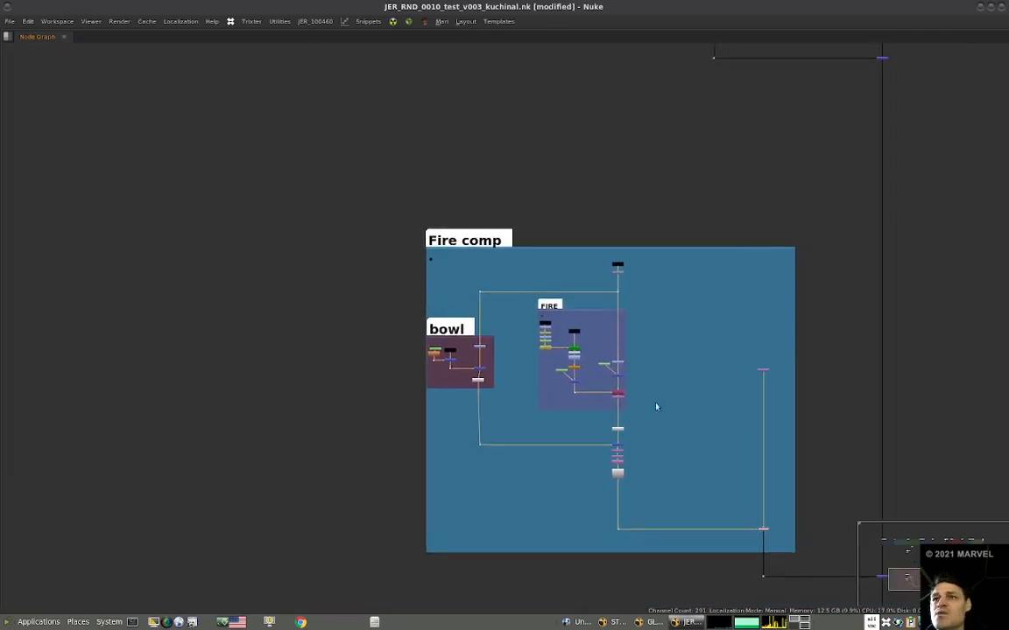
# View the fire anchor's output and feed the merge below it through a linked fire stamp.
pyautogui.scroll(6, 626, 425)
pyautogui.moveTo(619, 434)
pyautogui.mouseDown()
pyautogui.moveTo(617, 389)
pyautogui.moveTo(659, 412)
pyautogui.moveTo(618, 444)
pyautogui.mouseUp()
pyautogui.click(620, 391)
pyautogui.press('1')
pyautogui.click(636, 399)
pyautogui.press('space')
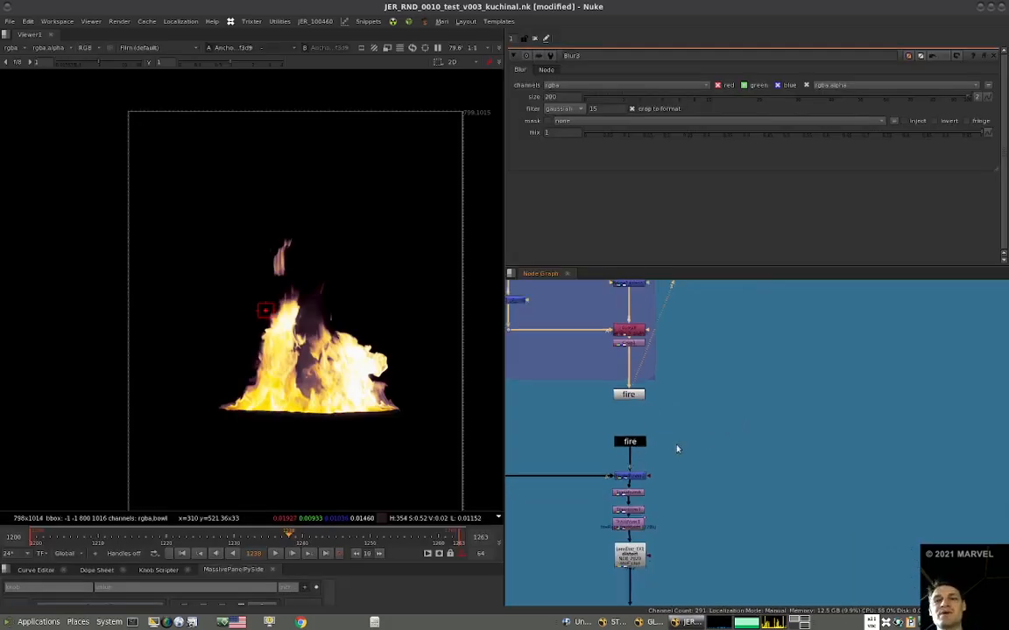
pyautogui.press('f')
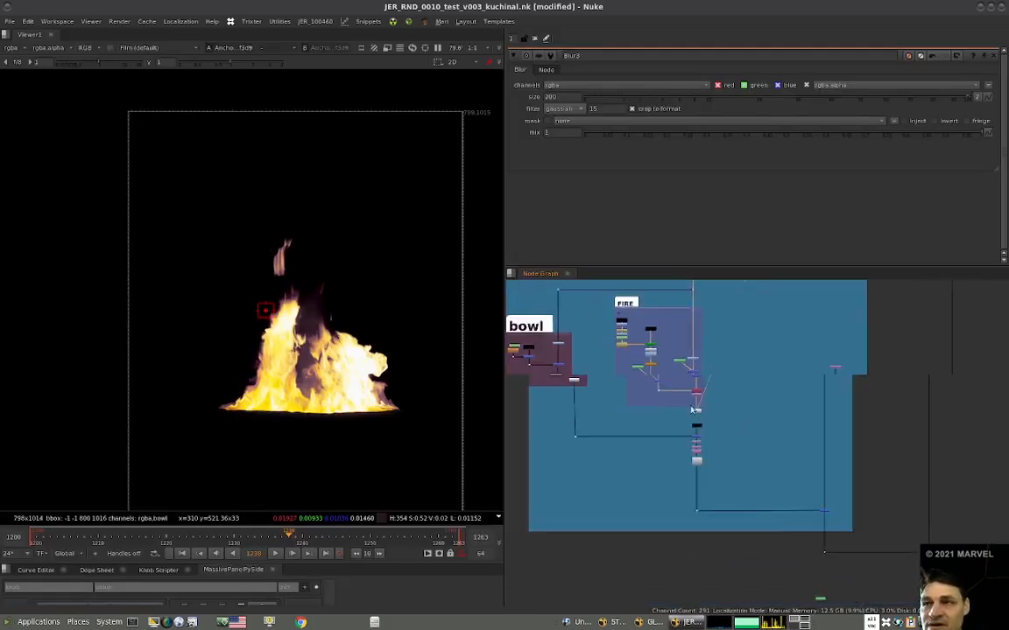
# Create a stamp from the bowl anchor and place it at the bowl input of the Fire comp merge.
pyautogui.scroll(-2, 693, 409)
pyautogui.scroll(5, 650, 461)
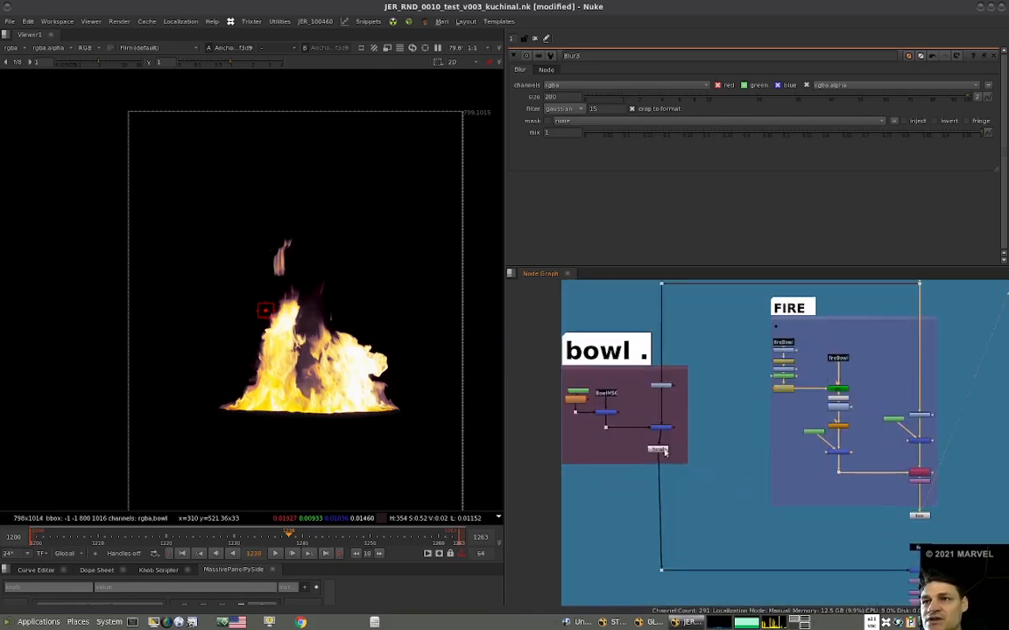
pyautogui.press('F8')
pyautogui.moveTo(666, 470); pyautogui.dragTo(580, 600)
pyautogui.click(675, 518)
pyautogui.moveTo(664, 503); pyautogui.dragTo(868, 542)
# Move the bowl and FIRE backdrops with their nodes out of Fire comp to beside the Fire Work backdrop.
pyautogui.scroll(-3, 878, 449)
pyautogui.moveTo(784, 344); pyautogui.dragTo(650, 531)
pyautogui.scroll(-3, 719, 472)
pyautogui.moveTo(713, 480); pyautogui.dragTo(714, 370)
pyautogui.moveTo(744, 337); pyautogui.dragTo(665, 514, button='middle')
pyautogui.moveTo(663, 540); pyautogui.dragTo(814, 480)
pyautogui.scroll(3, 867, 457)
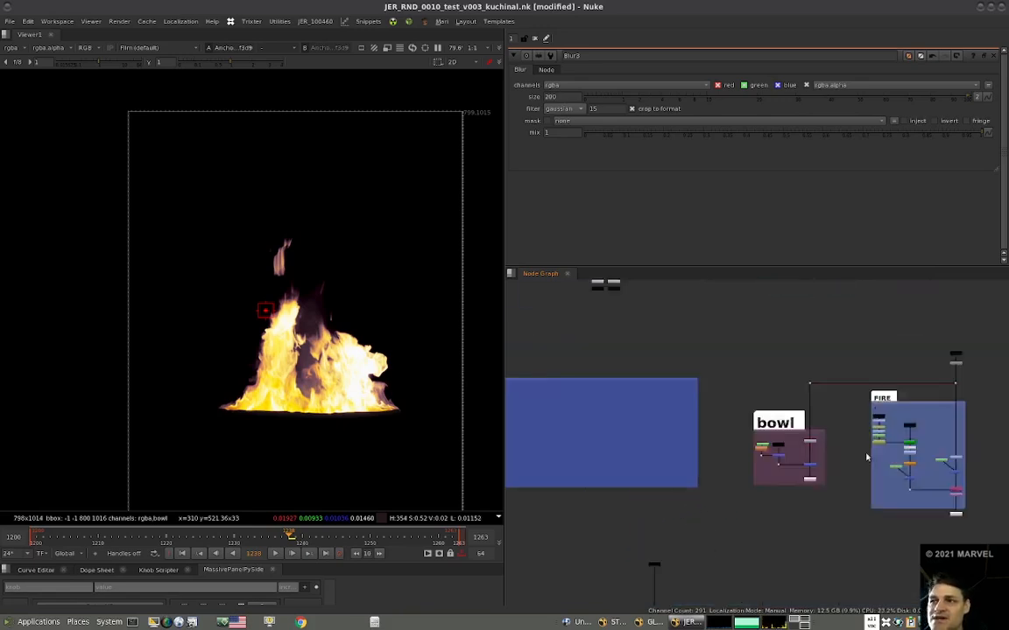
# Inspect how the bowl anchor and the Fire comp nodes connect across the node graph.
pyautogui.scroll(3, 867, 457)
pyautogui.moveTo(867, 457); pyautogui.dragTo(812, 407, button='middle')
pyautogui.click(718, 444)
pyautogui.moveTo(721, 473); pyautogui.dragTo(711, 426, button='middle')
pyautogui.press('1')
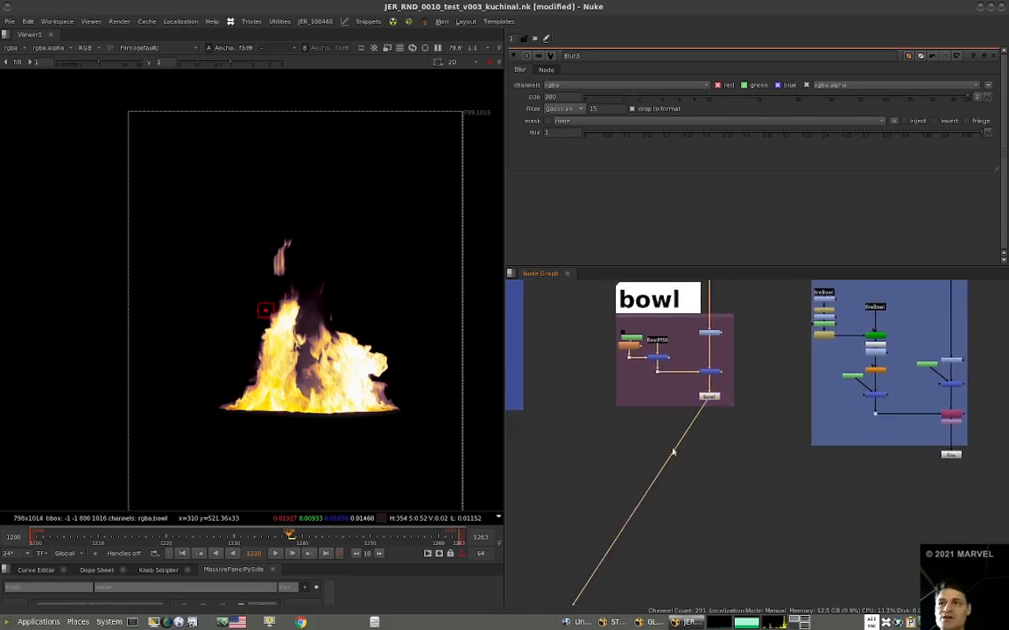
pyautogui.scroll(-10, 717, 404)
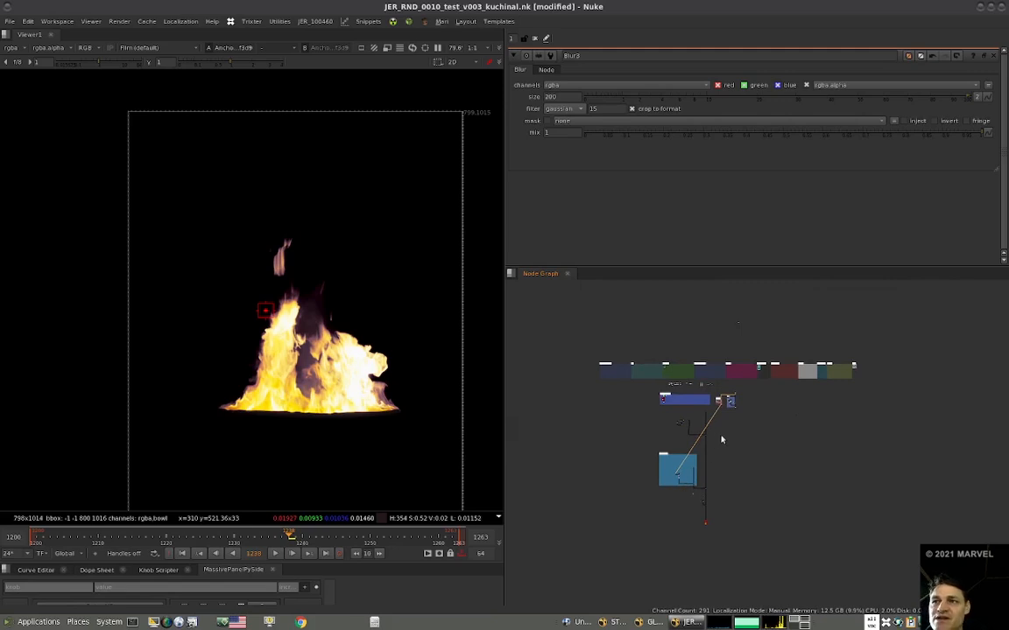
pyautogui.moveTo(627, 502); pyautogui.dragTo(619, 529)
pyautogui.scroll(6, 705, 422)
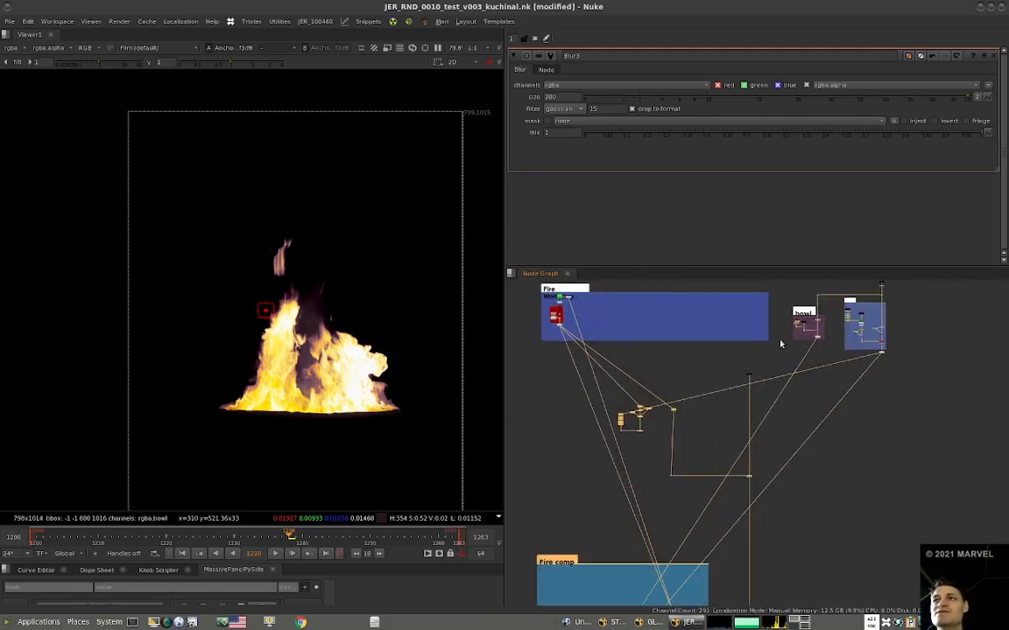
# Examine the keyed and blurred denoisePlate branch and view the output of its final merge, Merge10.
pyautogui.scroll(-2, 701, 368)
pyautogui.click(666, 394)
pyautogui.scroll(-3, 660, 367)
pyautogui.scroll(-3, 660, 367)
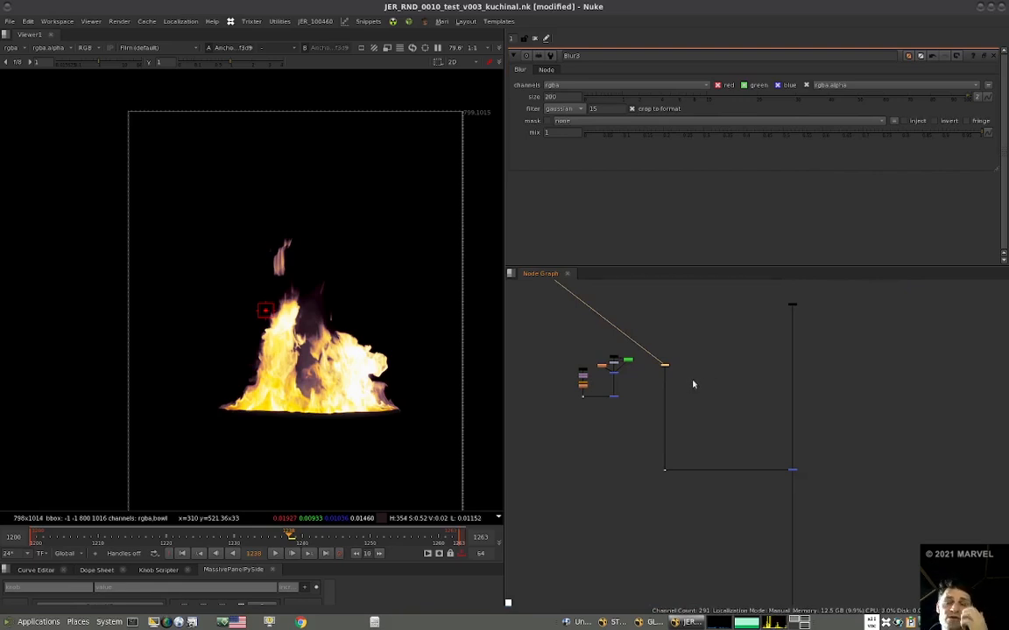
pyautogui.scroll(5, 629, 390)
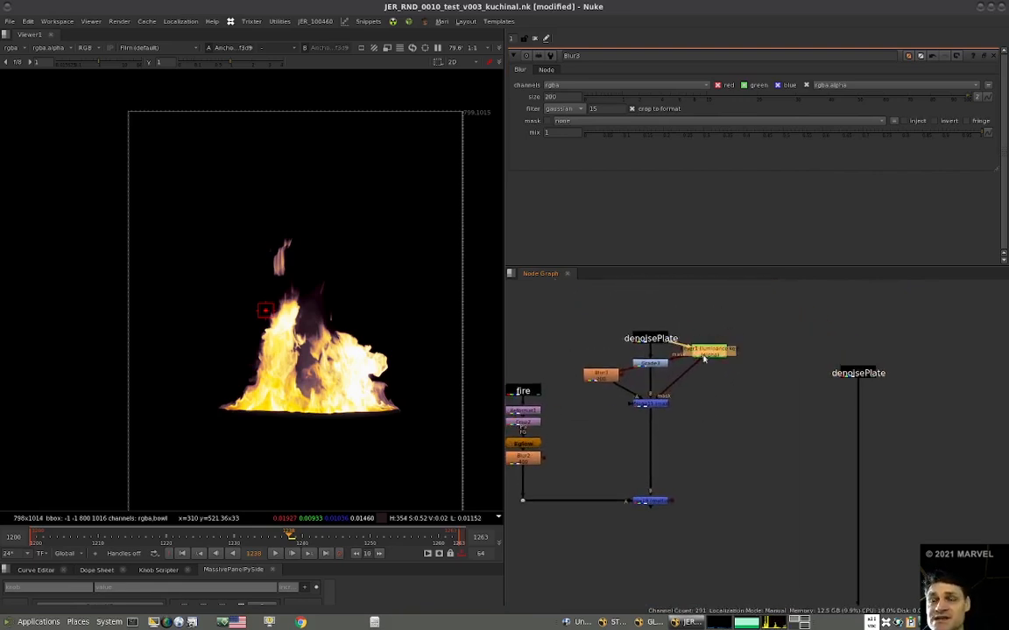
pyautogui.moveTo(707, 362); pyautogui.dragTo(709, 367)
pyautogui.click(671, 429)
pyautogui.scroll(-4, 692, 442)
pyautogui.click(691, 452)
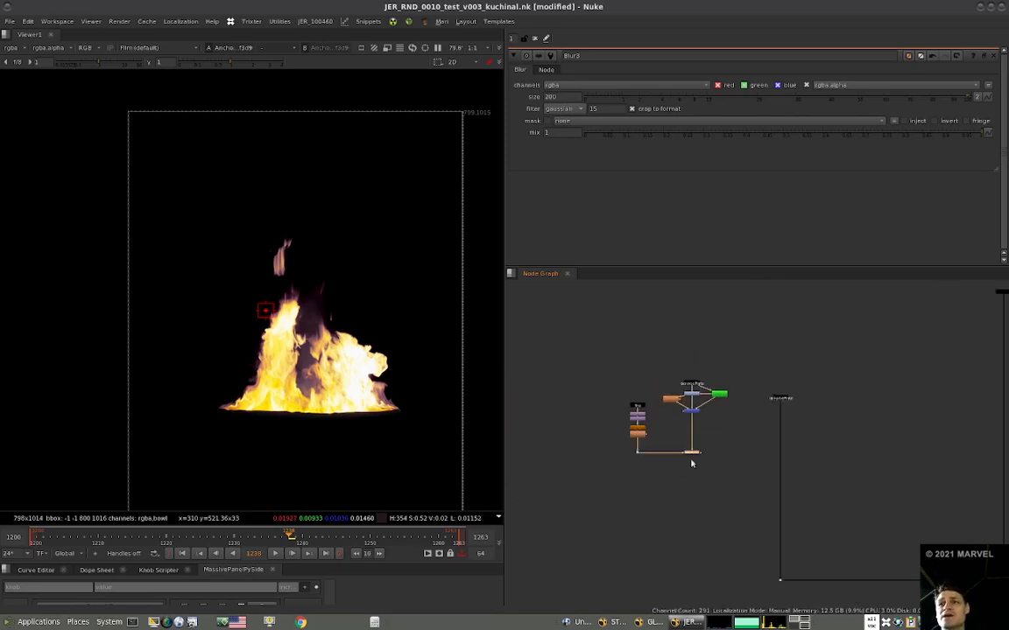
pyautogui.press('1')
pyautogui.moveTo(699, 459); pyautogui.dragTo(660, 443, button='middle')
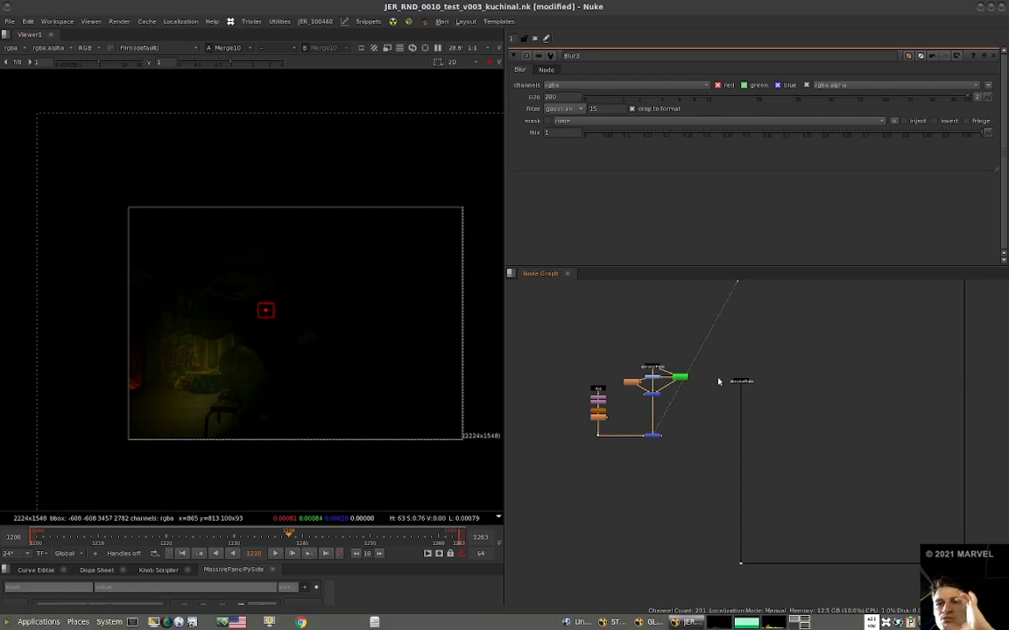
# View the denoisePlate stamp and the final comp merge, sampling the colour around the fire.
pyautogui.moveTo(768, 378); pyautogui.dragTo(730, 405)
pyautogui.press('1')
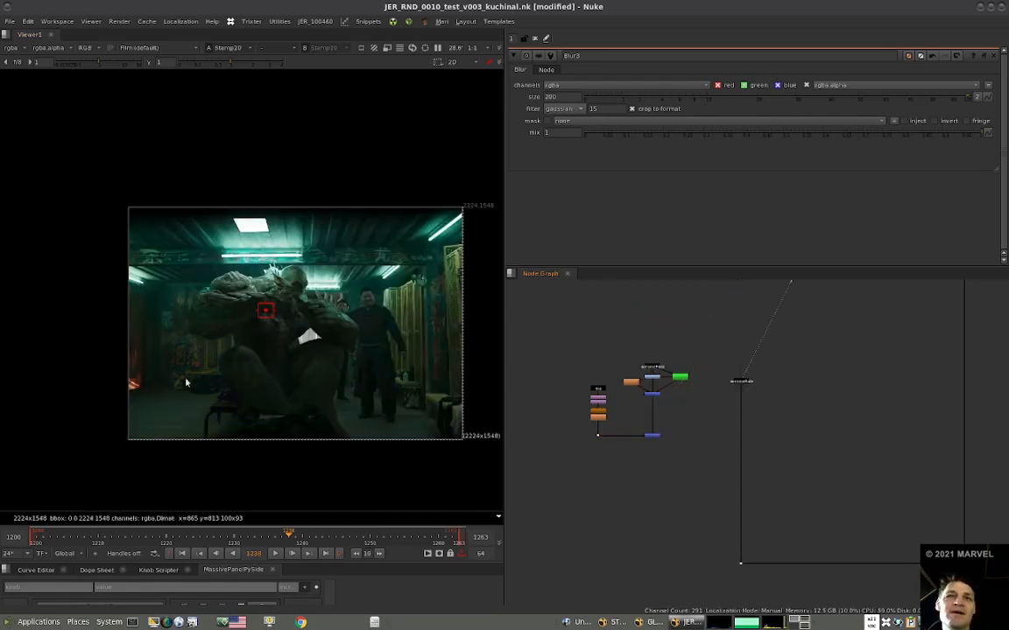
pyautogui.scroll(-6, 733, 376)
pyautogui.moveTo(757, 490); pyautogui.dragTo(721, 450, button='middle')
pyautogui.moveTo(782, 600); pyautogui.dragTo(708, 438, button='middle')
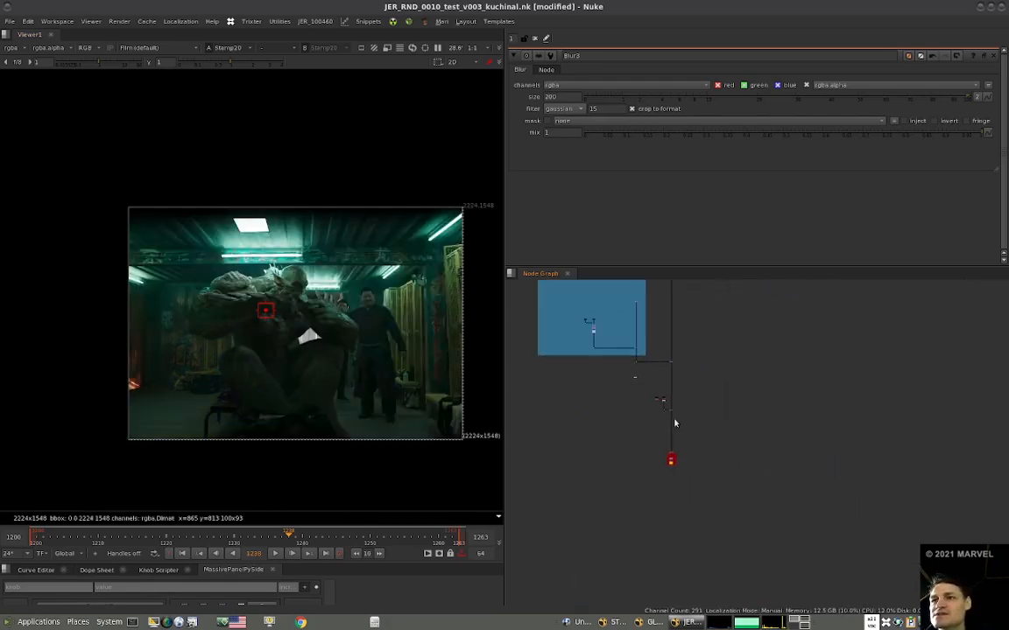
pyautogui.scroll(3, 674, 424)
pyautogui.press('1')
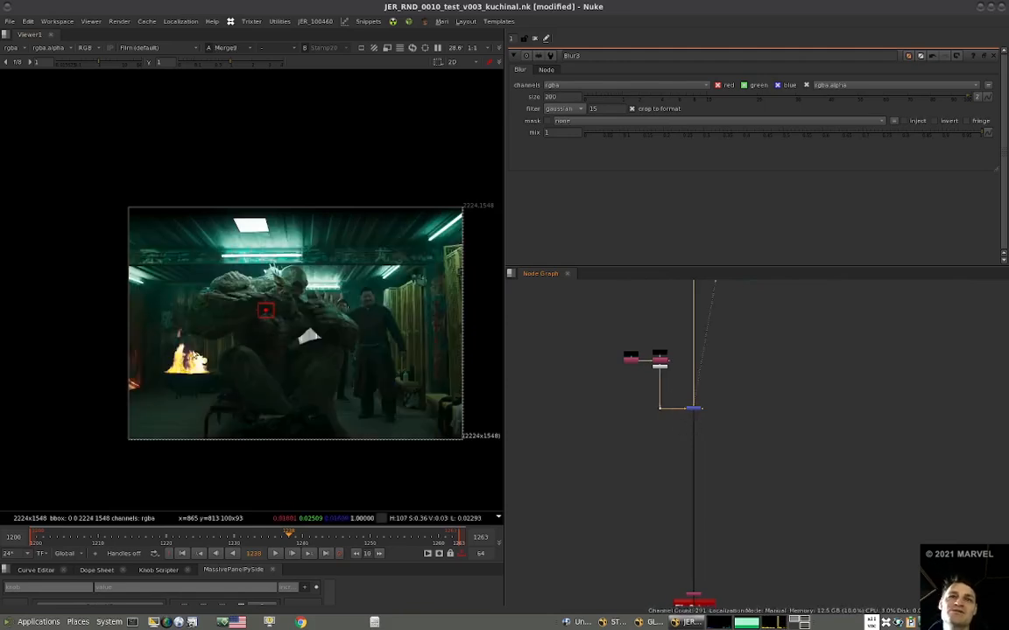
pyautogui.keyDown('ctrl'); pyautogui.keyDown('shift'); pyautogui.moveTo(185, 340); pyautogui.dragTo(204, 353); pyautogui.keyUp('shift'); pyautogui.keyUp('ctrl')
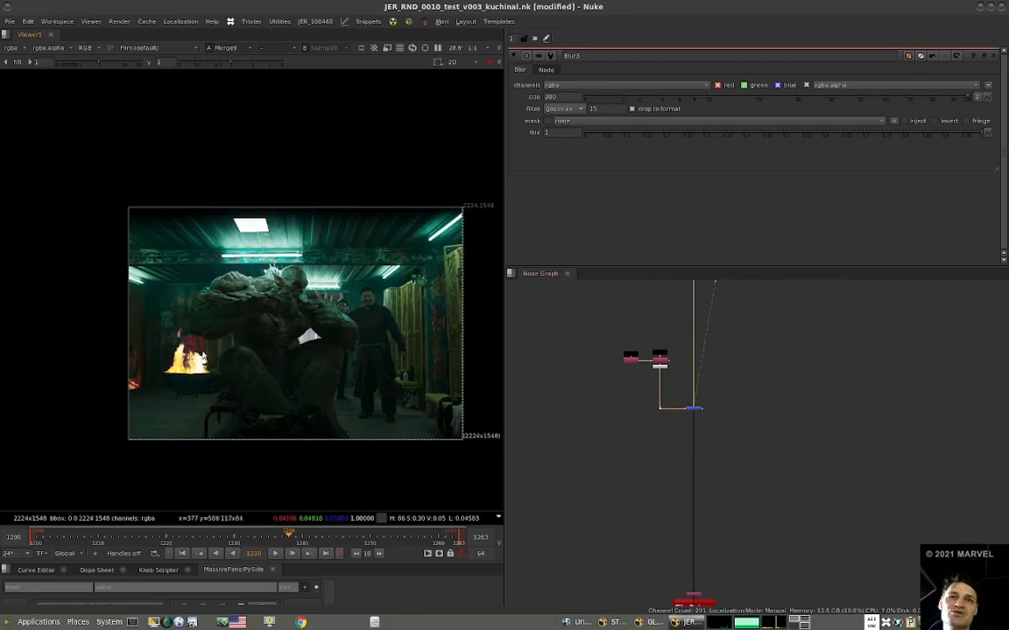
# Merge the fire light branch over the denoisePlate stream and route its input through a corner dot.
pyautogui.keyDown('alt'); pyautogui.moveTo(669, 401); pyautogui.dragTo(649, 531, button='middle'); pyautogui.keyUp('alt')
pyautogui.moveTo(633, 388); pyautogui.dragTo(637, 545, button='middle')
pyautogui.moveTo(652, 299); pyautogui.dragTo(680, 384, button='middle')
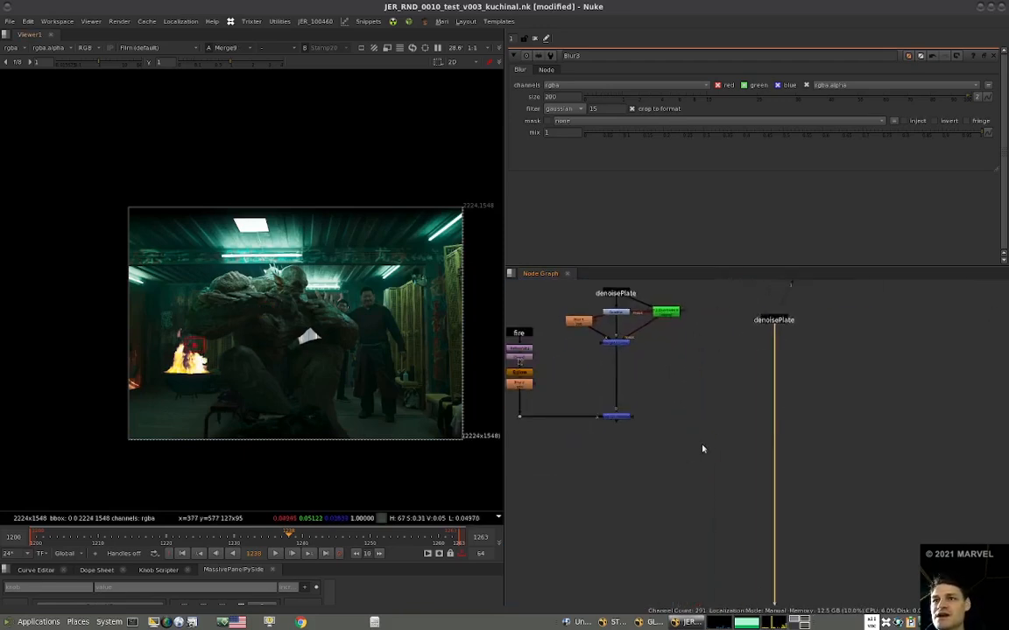
pyautogui.press('m')
pyautogui.moveTo(687, 490); pyautogui.dragTo(612, 409)
pyautogui.moveTo(727, 533); pyautogui.dragTo(784, 509)
pyautogui.moveTo(785, 510); pyautogui.dragTo(755, 484, button='middle')
pyautogui.press('.')
pyautogui.scroll(-5, 683, 420)
pyautogui.scroll(8, 691, 412)
# Insert a Black Alpha Shuffle directly below Merge10 in the light branch.
pyautogui.click(618, 418)
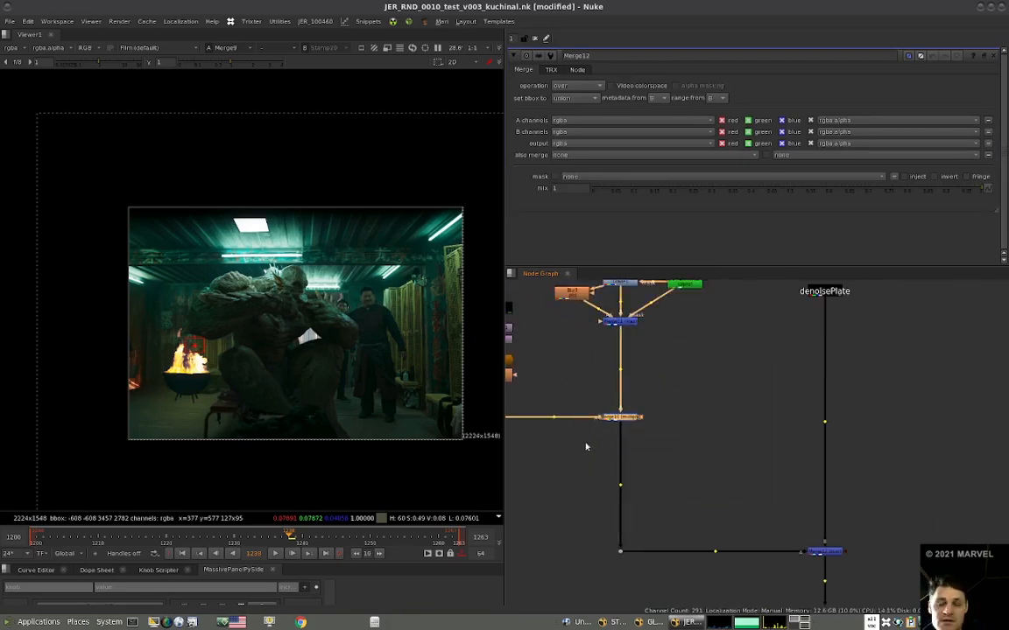
pyautogui.hotkey('ctrl', 'h')
pyautogui.moveTo(627, 435); pyautogui.dragTo(629, 456)
# View the outputs of Merge10, the Black Alpha Shuffle and Merge12 one after another.
pyautogui.click(628, 420)
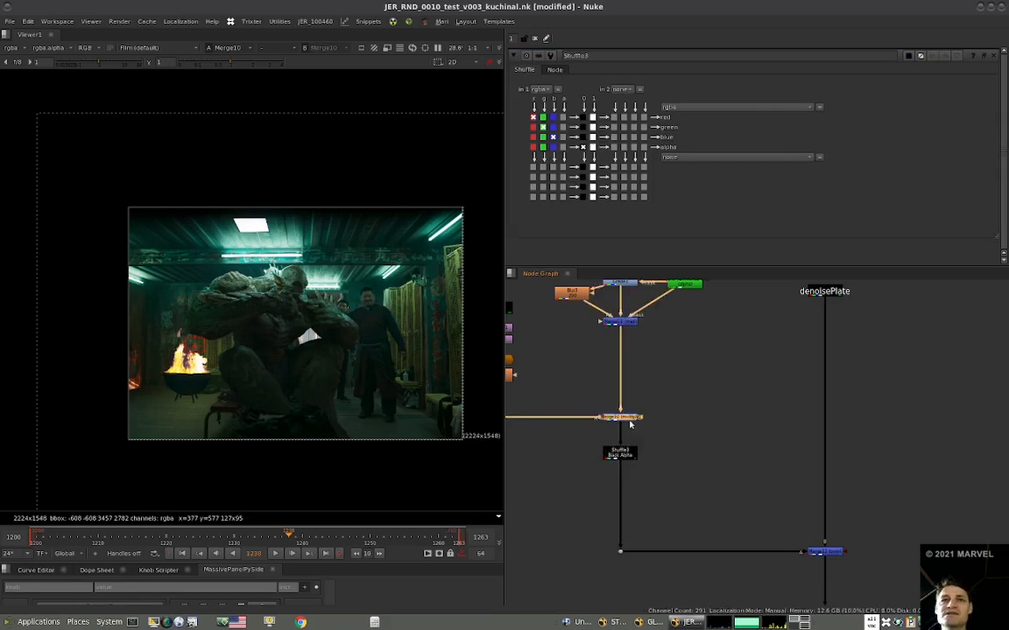
pyautogui.press('1')
pyautogui.moveTo(626, 454); pyautogui.dragTo(620, 464)
pyautogui.press('1')
pyautogui.click(824, 553)
pyautogui.press('1')
pyautogui.scroll(-4, 768, 501)
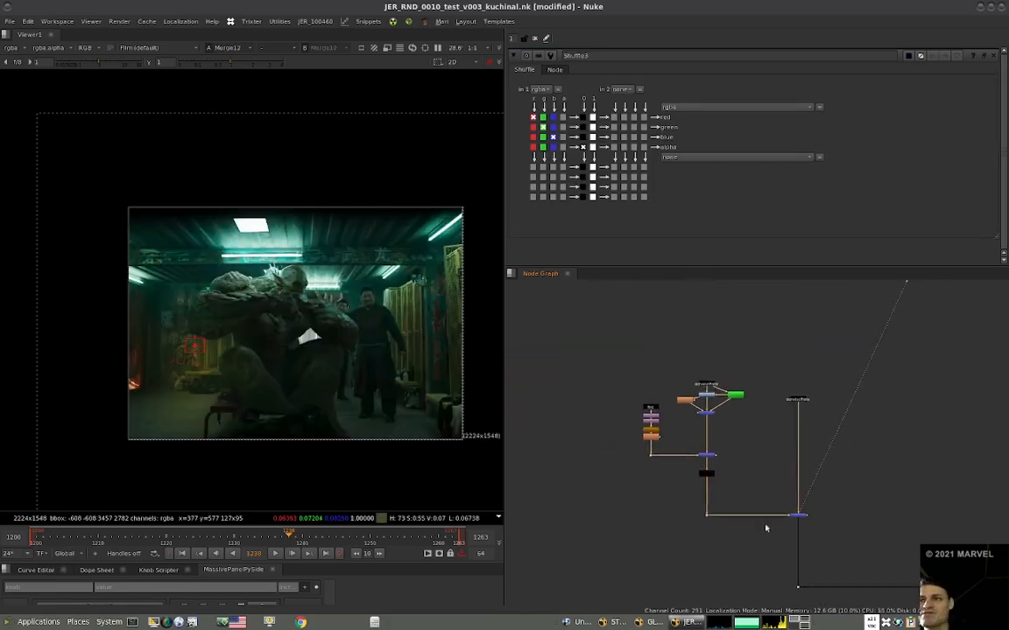
# Toggle Merge12 off and on to compare the plate with and without the fire light.
pyautogui.scroll(8, 765, 528)
pyautogui.click(890, 470)
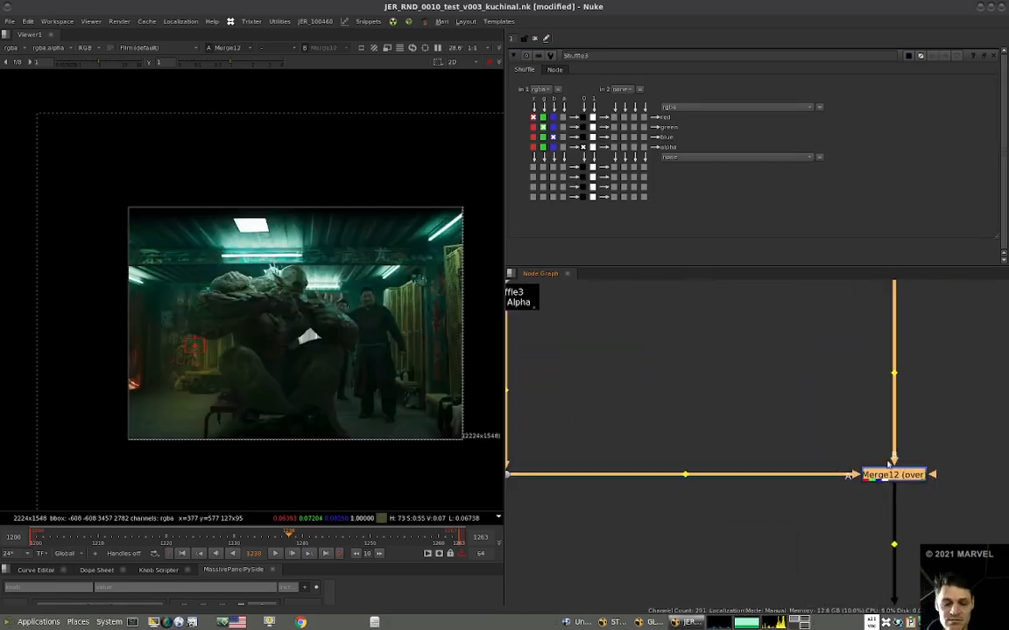
pyautogui.scroll(-5, 875, 464)
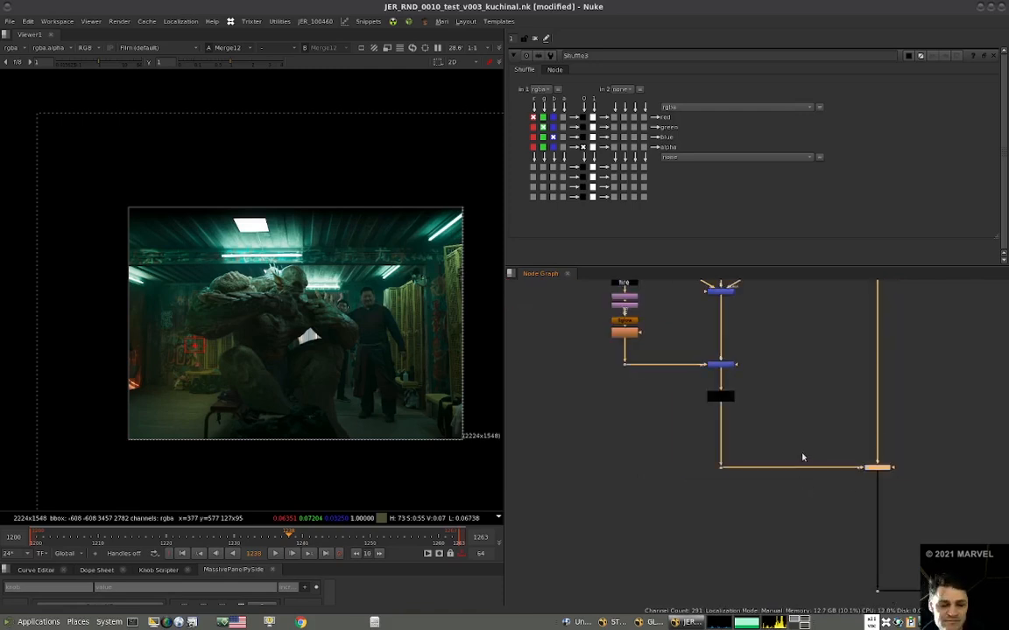
pyautogui.moveTo(861, 455); pyautogui.dragTo(802, 457, button='middle')
pyautogui.press('d')
pyautogui.press('d')
pyautogui.press('d')
pyautogui.press('d')
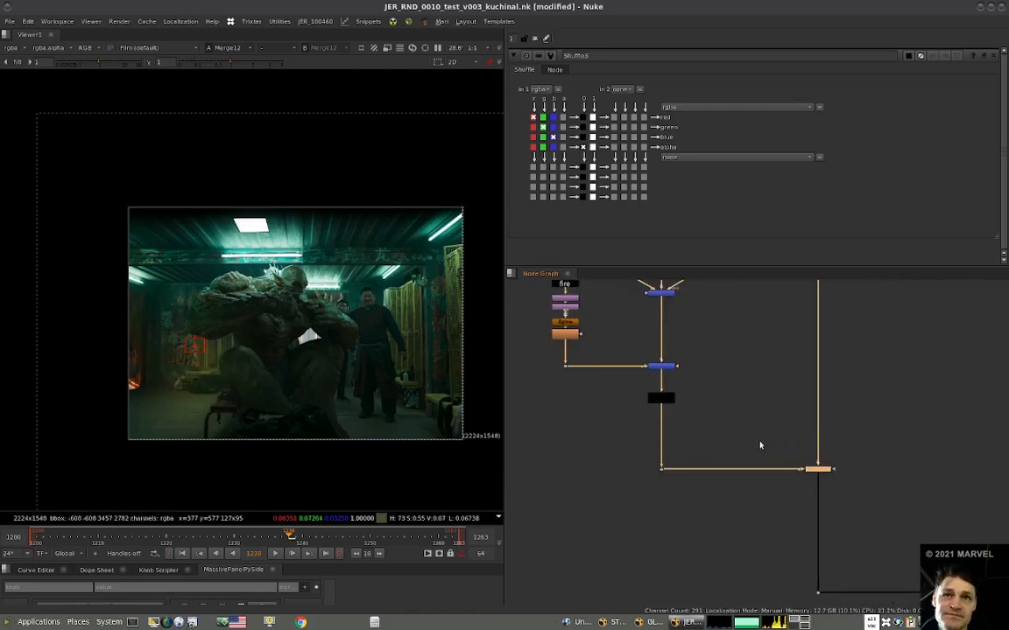
# View the final comp around the fire bowl and compare it with Merge12 disabled and enabled.
pyautogui.scroll(-5, 760, 445)
pyautogui.press('1')
pyautogui.scroll(5, 260, 372)
pyautogui.scroll(-3, 274, 365)
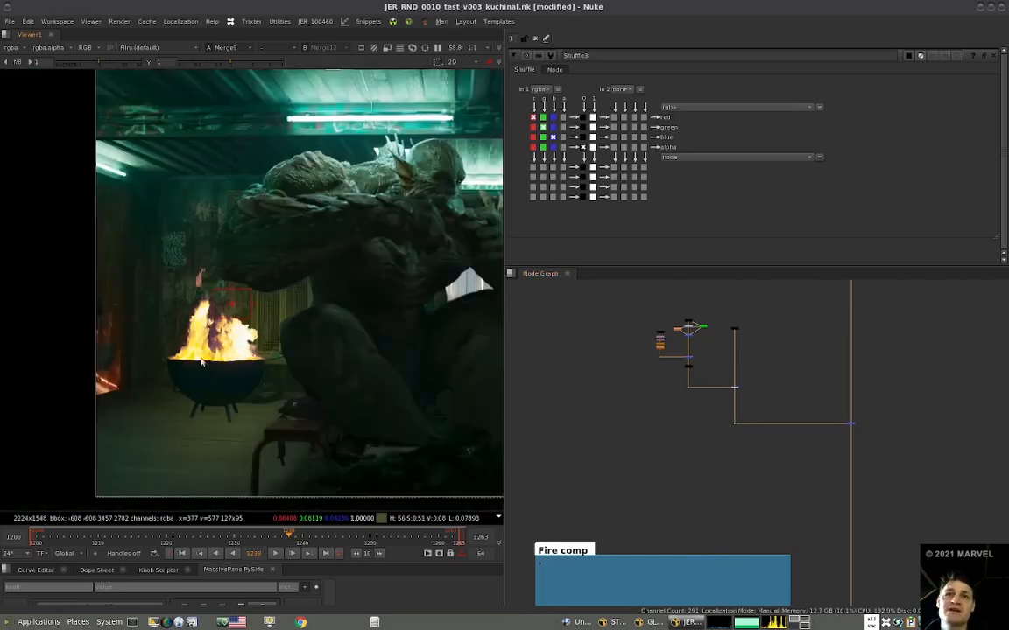
pyautogui.press('d')
pyautogui.press('d')
pyautogui.press('d')
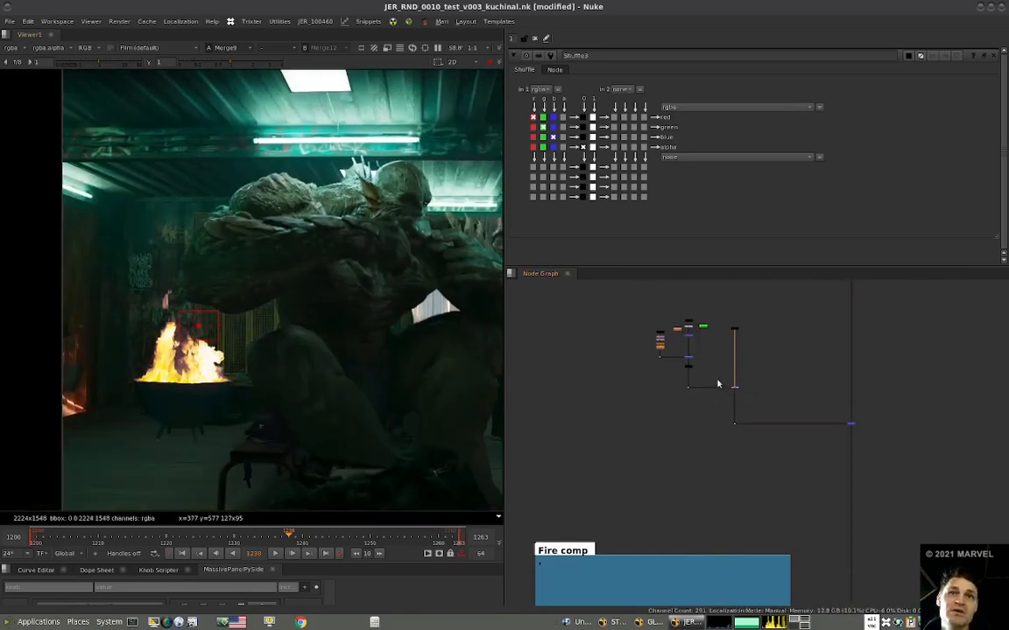
pyautogui.press('d')
pyautogui.press('d')
pyautogui.press('d')
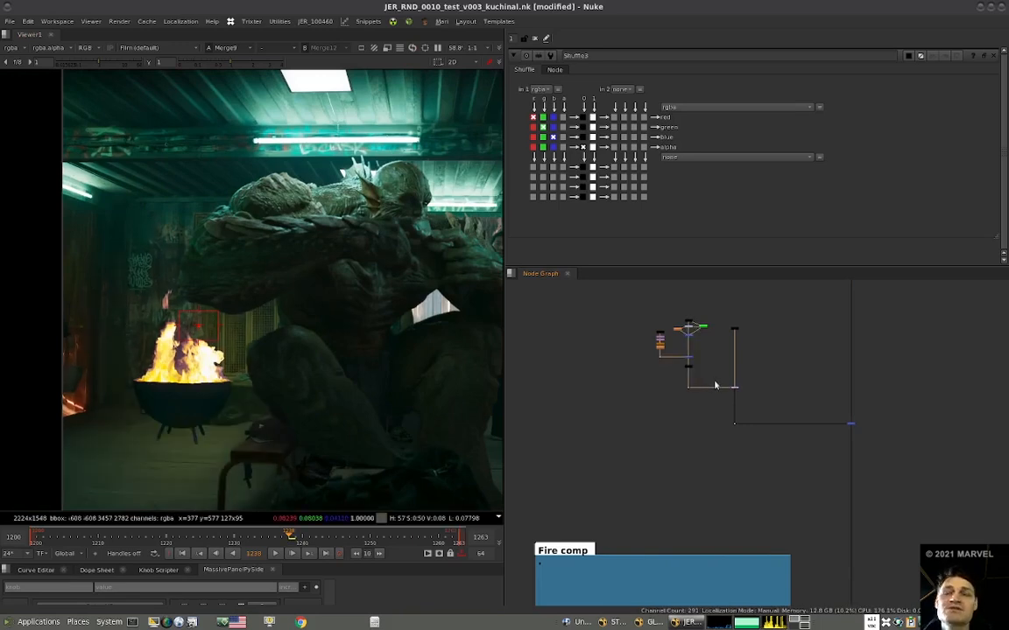
# Open the Eglow node's settings in the fire branch and locate the merge it feeds.
pyautogui.scroll(2, 736, 377)
pyautogui.scroll(4, 675, 410)
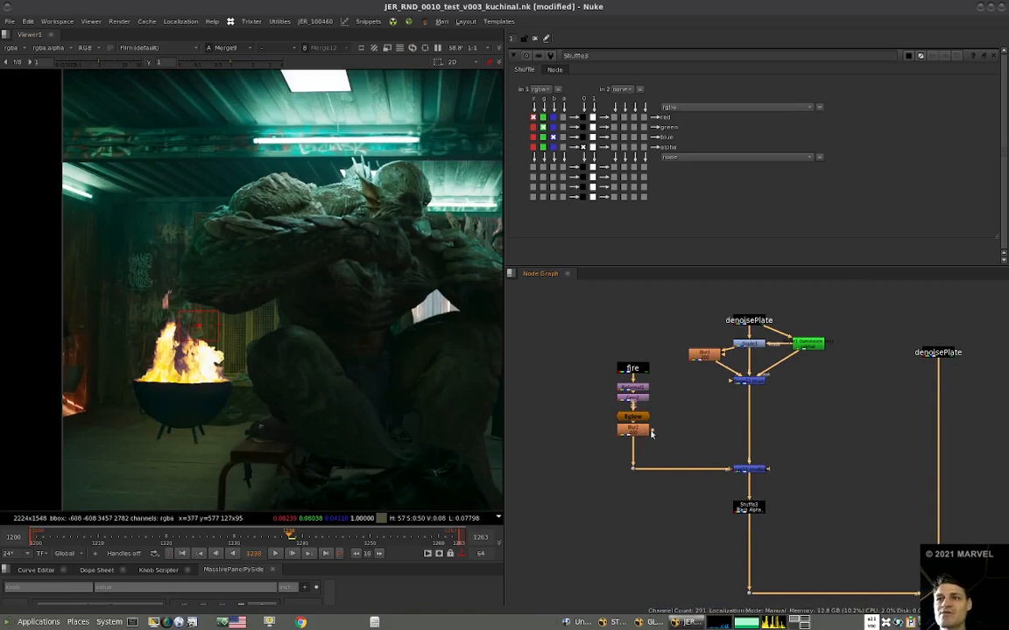
pyautogui.doubleClick(634, 417)
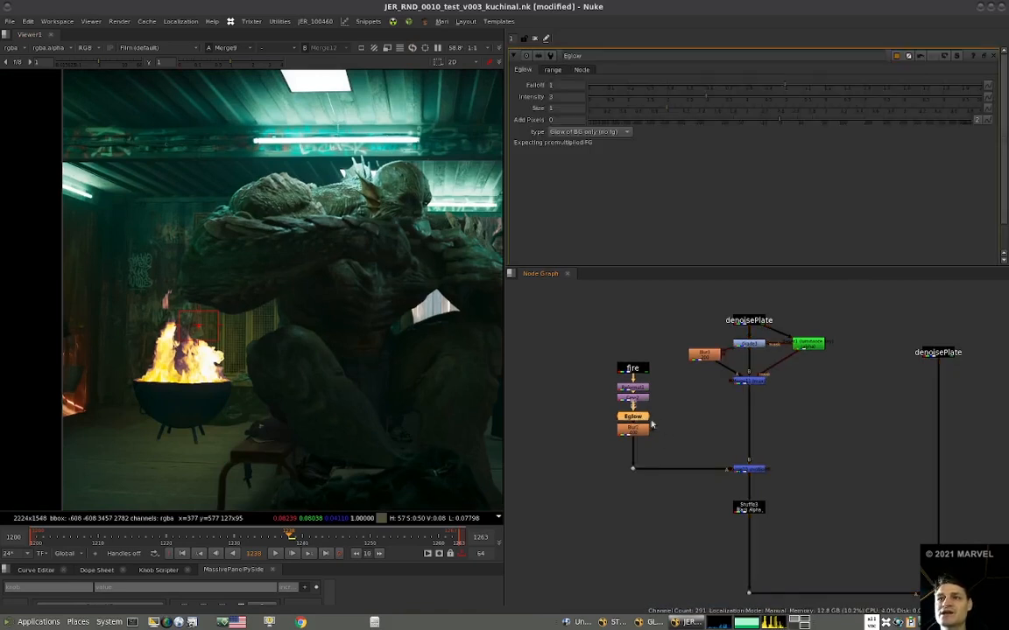
pyautogui.click(755, 471)
pyautogui.moveTo(756, 472); pyautogui.dragTo(743, 468, button='middle')
# Add a Grade after Blur2 in the fire branch and set its gain to 1.6.
pyautogui.moveTo(623, 431)
pyautogui.mouseDown()
pyautogui.moveTo(621, 442)
pyautogui.moveTo(623, 430)
pyautogui.mouseUp()
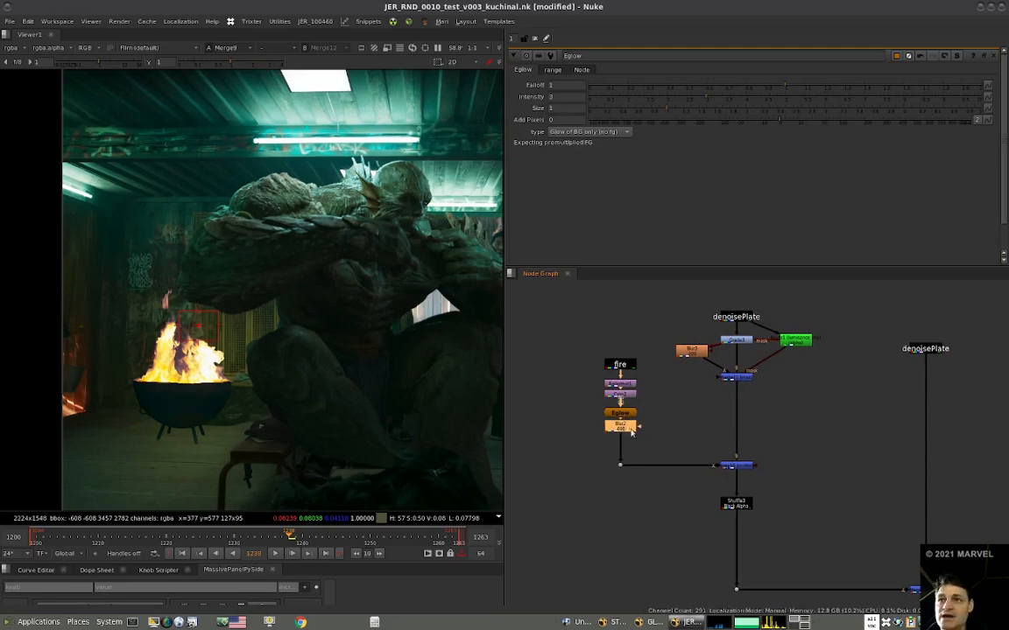
pyautogui.press('g')
pyautogui.click(575, 132)
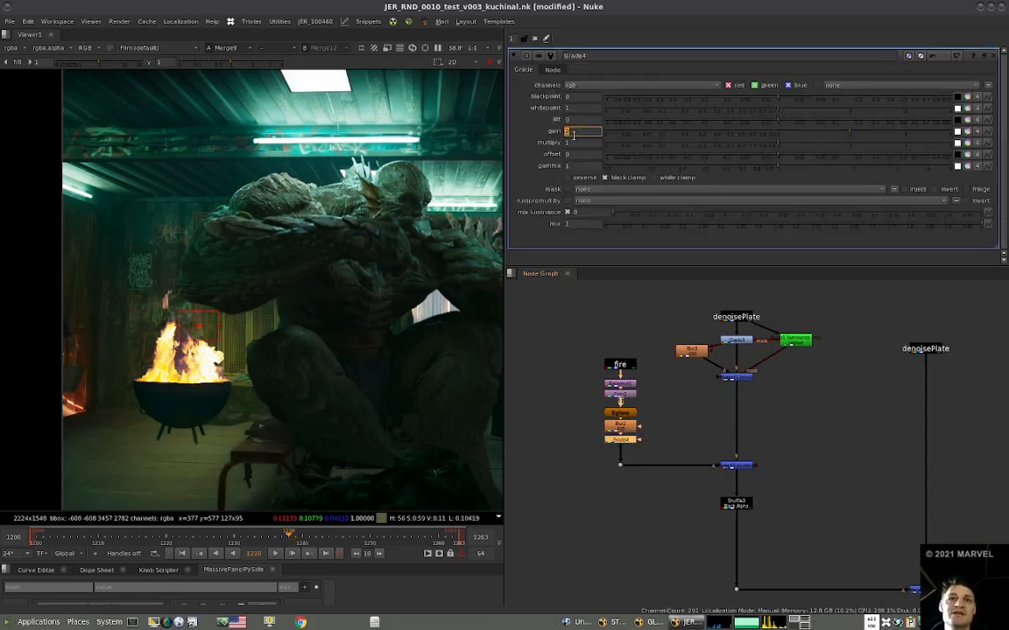
pyautogui.press('Down')
pyautogui.press('Up')
pyautogui.press('Right')
pyautogui.press('Down')
pyautogui.press('Down')
pyautogui.press('Down')
pyautogui.press('Up')
pyautogui.scroll(-5, 277, 393)
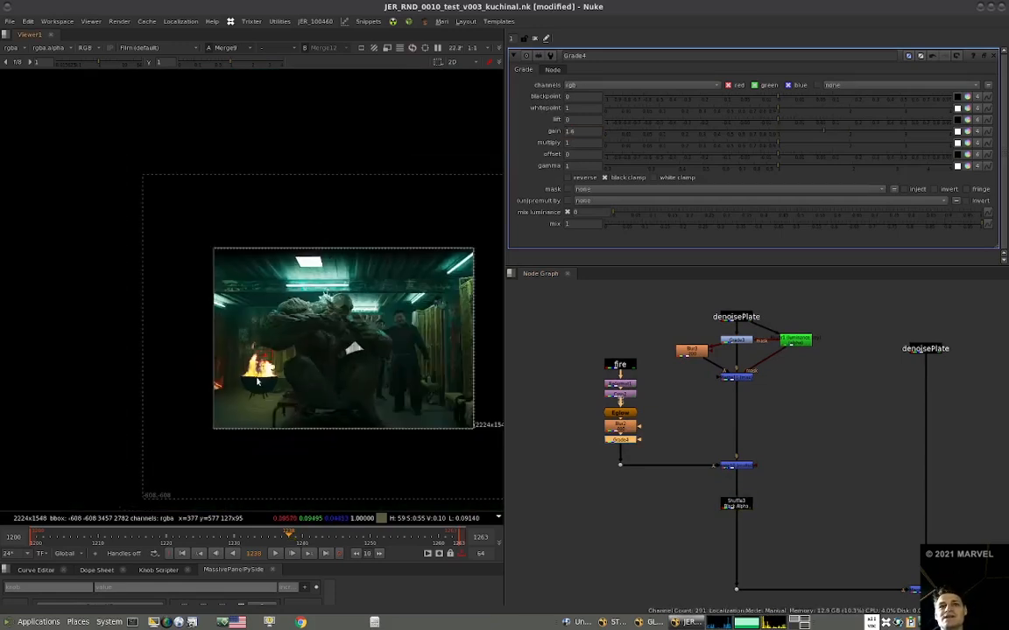
# Set the Grade4 gain to 2 and inspect the fire light around the bowl and on the floor below it.
pyautogui.scroll(4, 302, 376)
pyautogui.moveTo(581, 133); pyautogui.dragTo(565, 136)
pyautogui.write('2')
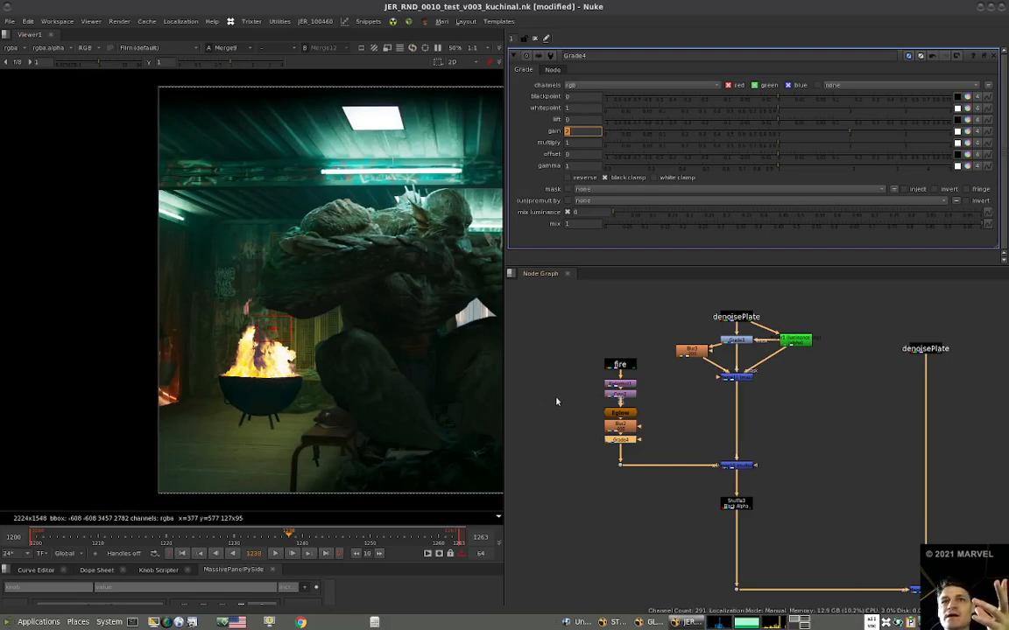
pyautogui.moveTo(294, 393); pyautogui.dragTo(255, 401, button='middle')
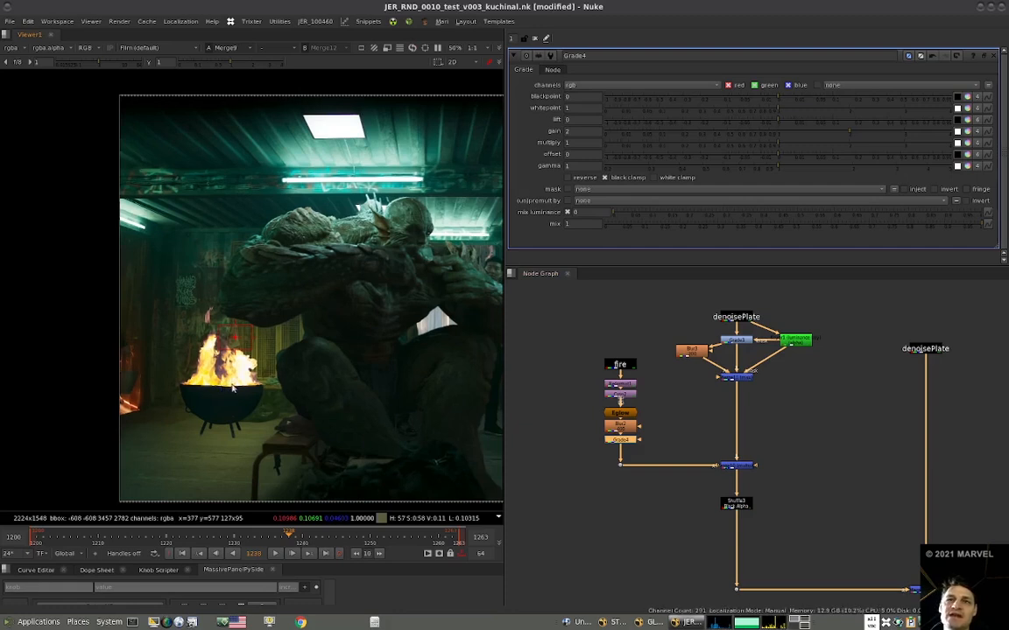
pyautogui.keyDown('ctrl'); pyautogui.keyDown('shift'); pyautogui.moveTo(245, 414); pyautogui.dragTo(263, 429); pyautogui.keyUp('shift'); pyautogui.keyUp('ctrl')
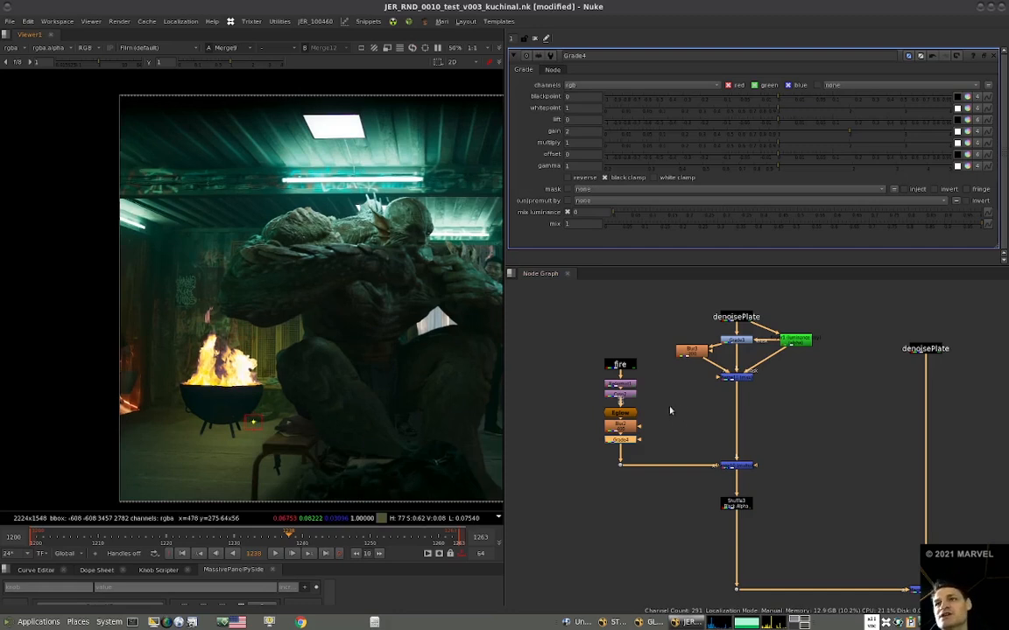
# Add a Roto node merged over the fire branch directly after Grade4.
pyautogui.moveTo(648, 444); pyautogui.dragTo(660, 447, button='middle')
pyautogui.click(632, 444)
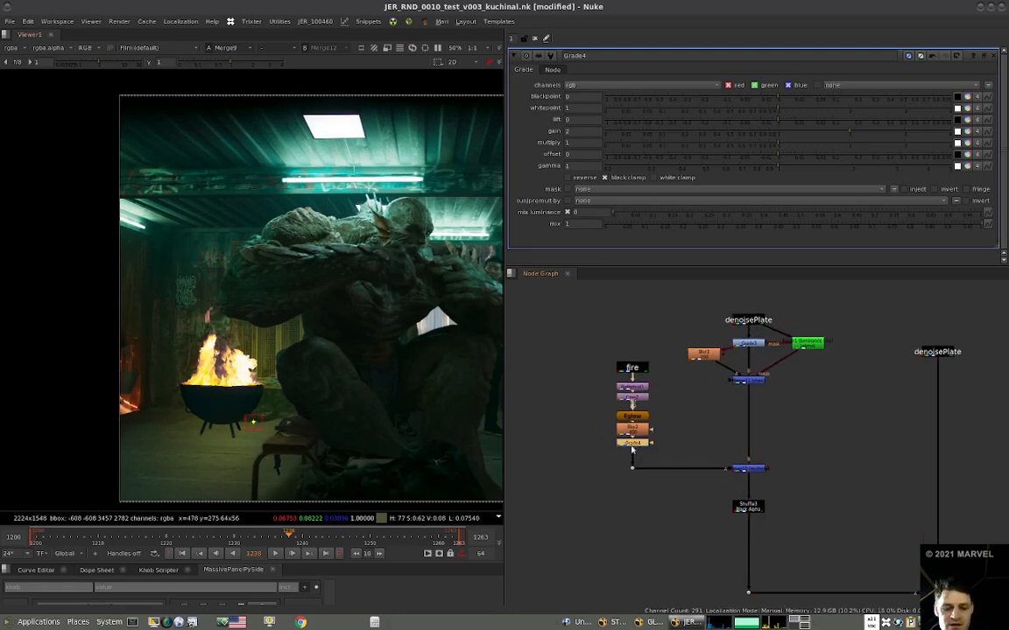
pyautogui.press('o')
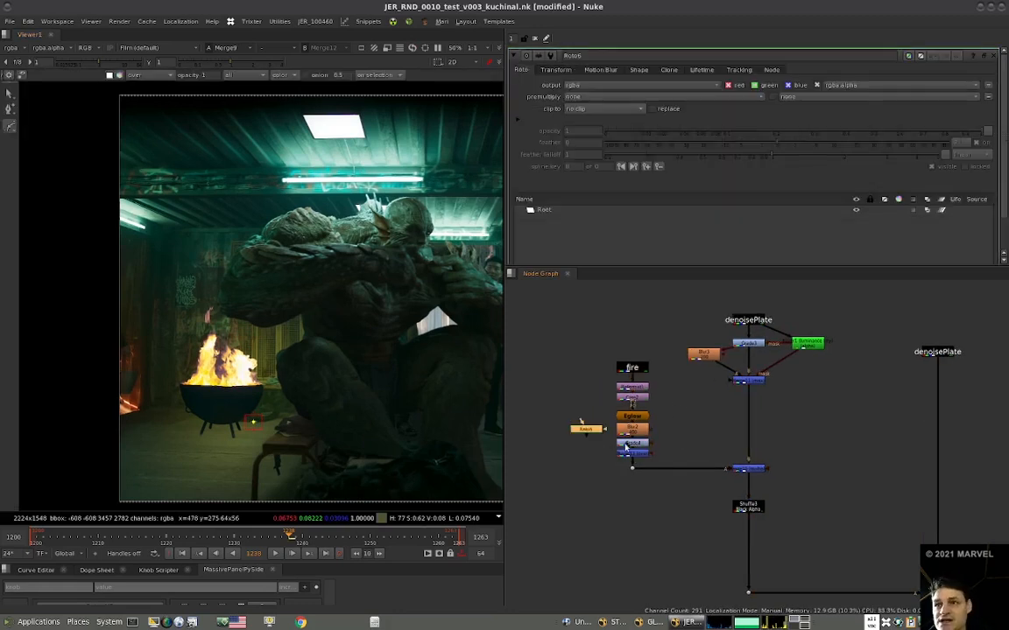
# Draw a closed Bezier shape covering the floor below the fire bowl and extending past the frame's left and bottom edges.
pyautogui.click(335, 406)
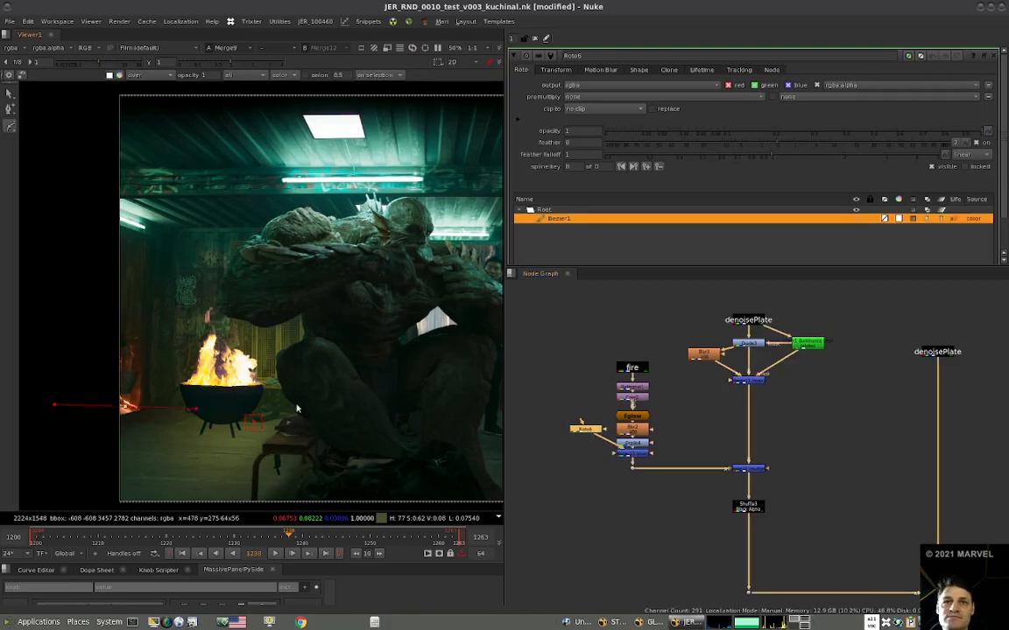
pyautogui.scroll(-3, 353, 438)
pyautogui.moveTo(360, 489); pyautogui.dragTo(317, 484)
pyautogui.moveTo(179, 484); pyautogui.dragTo(175, 465)
pyautogui.click(228, 418)
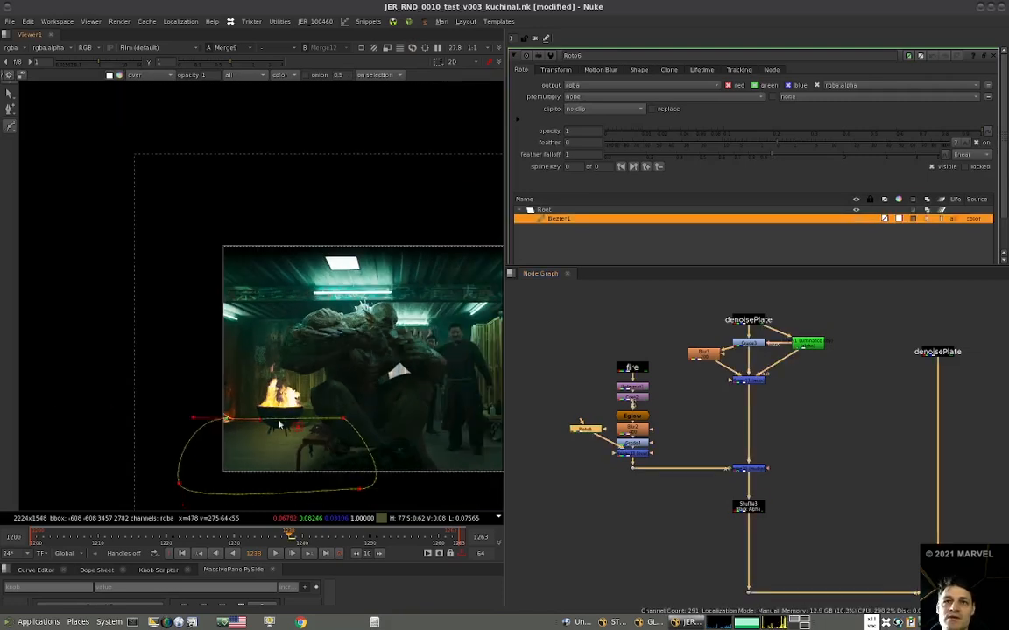
pyautogui.scroll(3, 344, 418)
pyautogui.click(175, 416)
pyautogui.moveTo(177, 415); pyautogui.dragTo(177, 418)
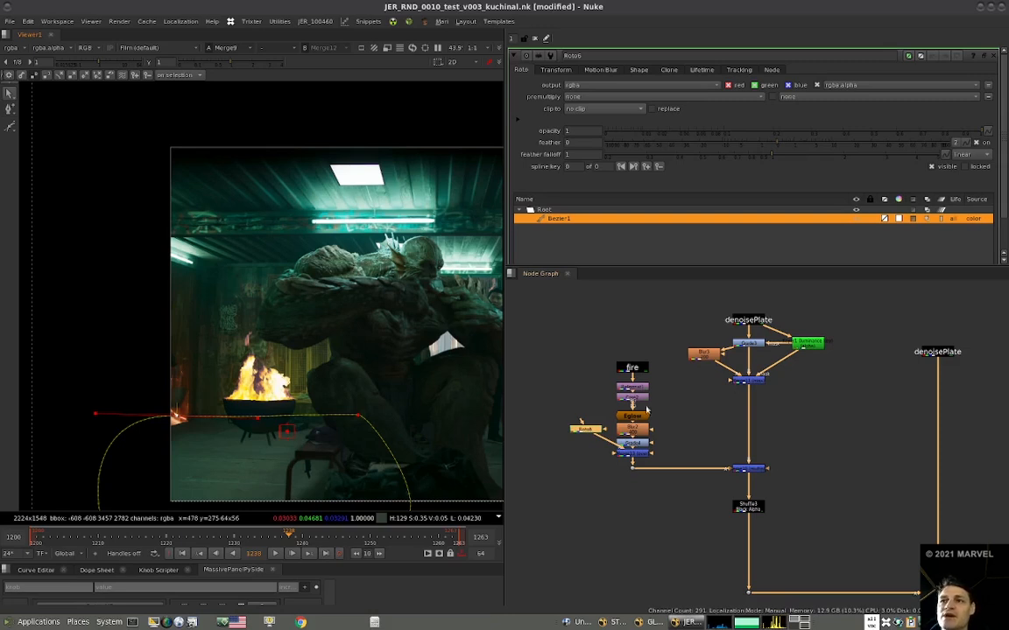
# Set the gain of Grade4 in the fire branch to 3.
pyautogui.doubleClick(630, 443)
pyautogui.click(576, 130)
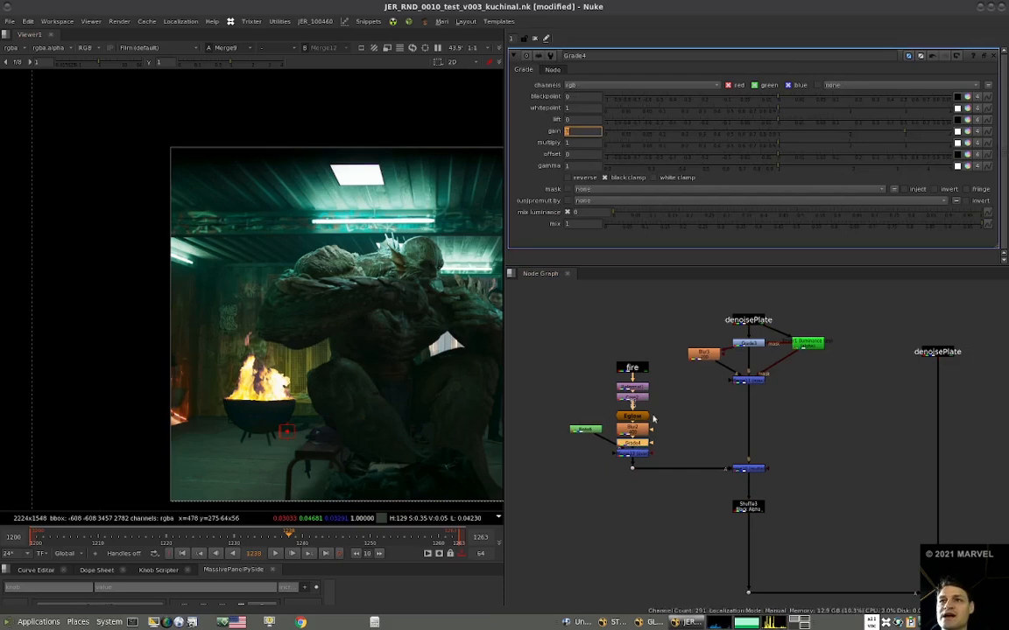
# Make room in the fire branch, add a Transform after Merge13, and shift the fire light by x -2, y 80 with its pivot on the fire.
pyautogui.moveTo(753, 473); pyautogui.dragTo(751, 501)
pyautogui.click(730, 465)
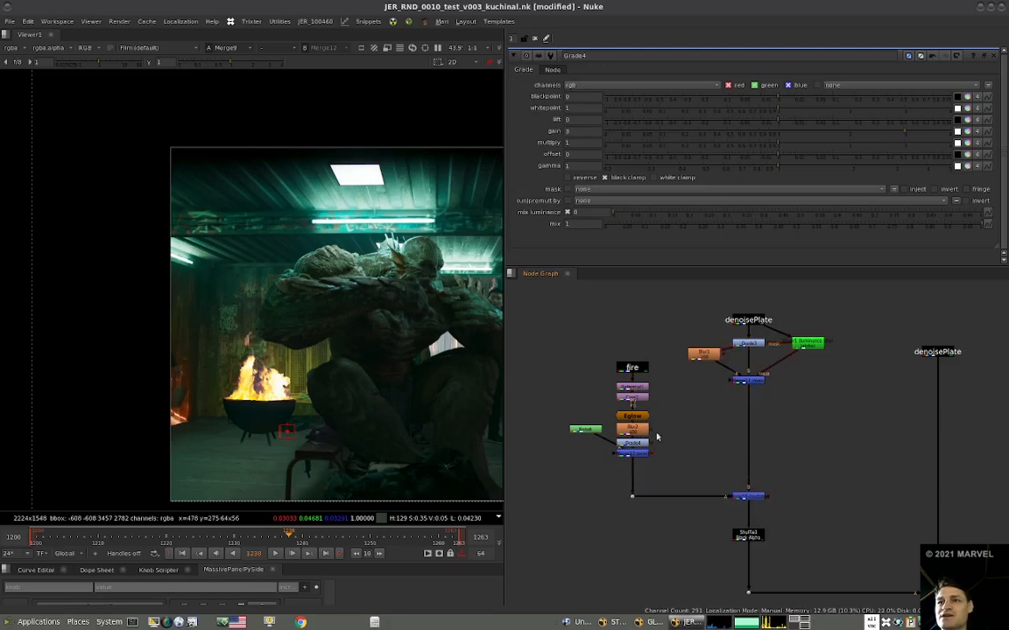
pyautogui.press('t')
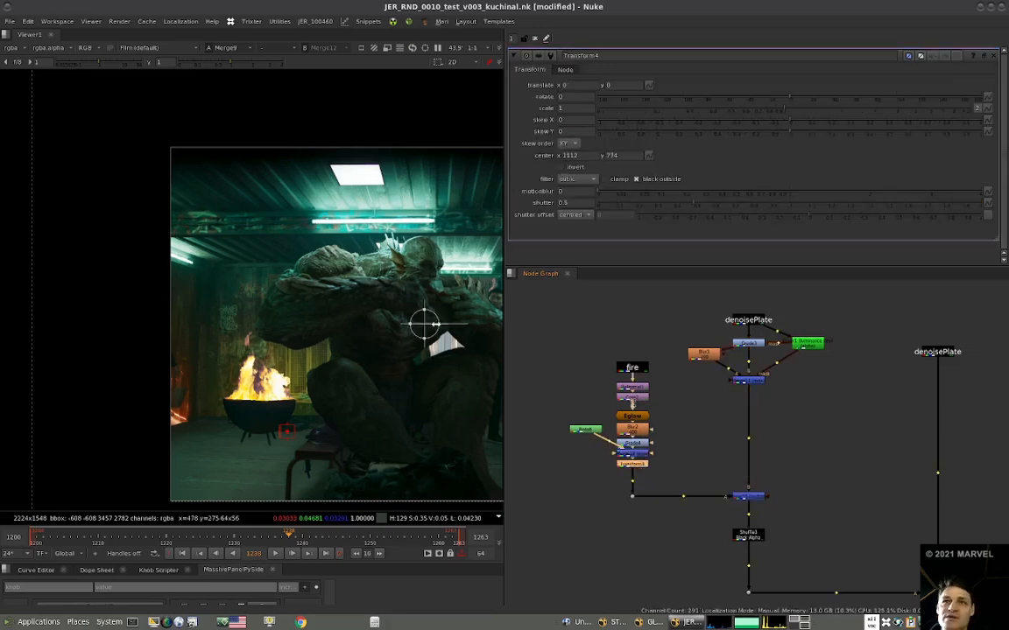
pyautogui.keyDown('ctrl'); pyautogui.moveTo(289, 390); pyautogui.dragTo(267, 374); pyautogui.keyUp('ctrl')
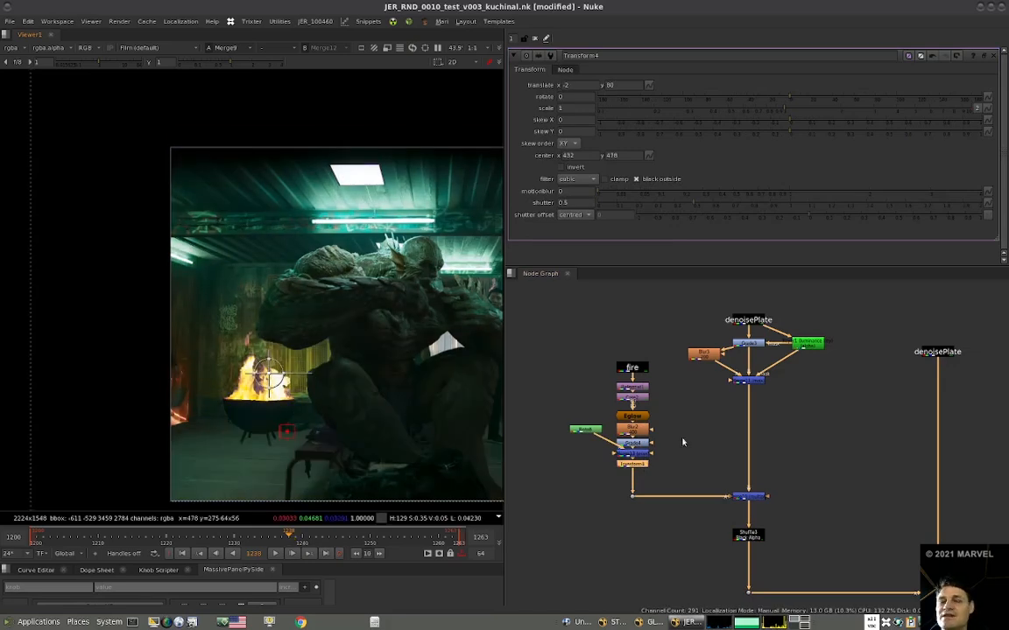
# Space out Merge13 and Transform4 below Grade4 in the fire branch.
pyautogui.scroll(4, 683, 443)
pyautogui.click(621, 447)
pyautogui.keyDown('shift'); pyautogui.moveTo(626, 460); pyautogui.dragTo(631, 478); pyautogui.keyUp('shift')
pyautogui.click(685, 467)
pyautogui.click(632, 460)
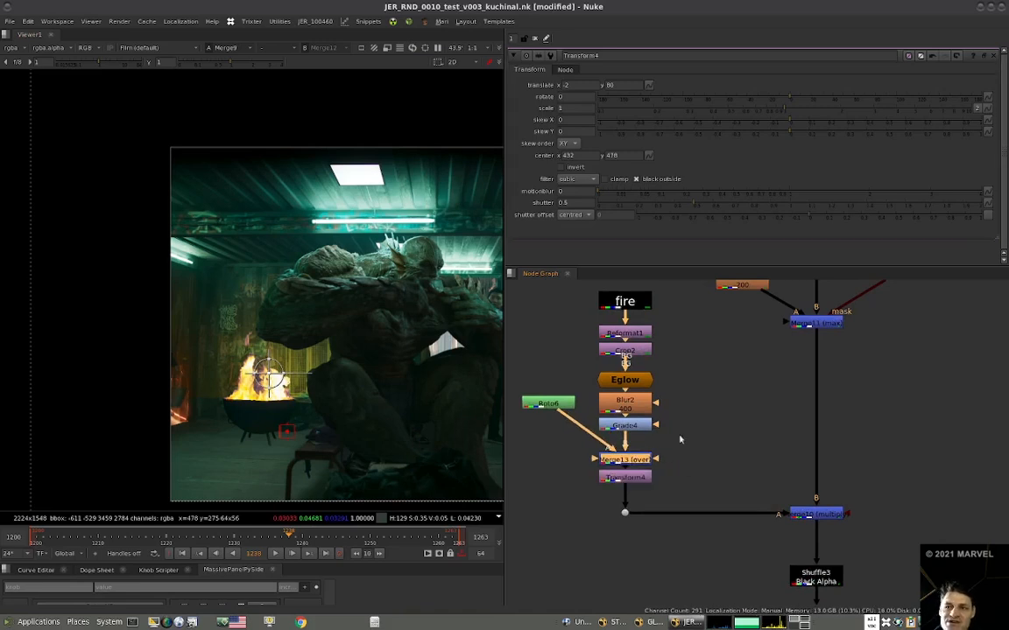
# View Merge10, Grade4 and Merge13 in turn to check how the roto affects the fire light.
pyautogui.click(823, 514)
pyautogui.press('1')
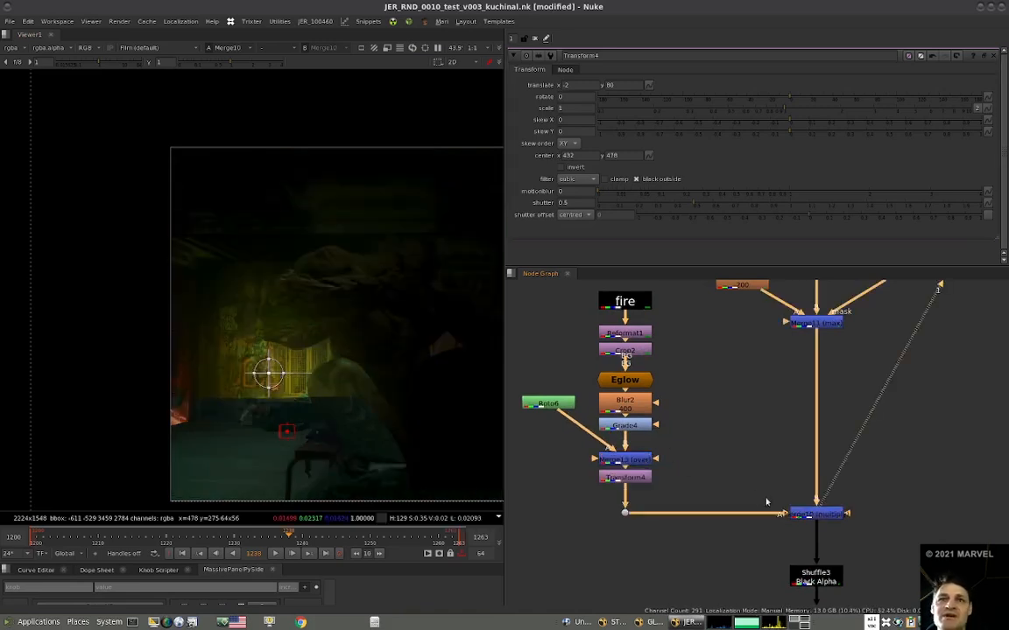
pyautogui.click(633, 458)
pyautogui.click(642, 428)
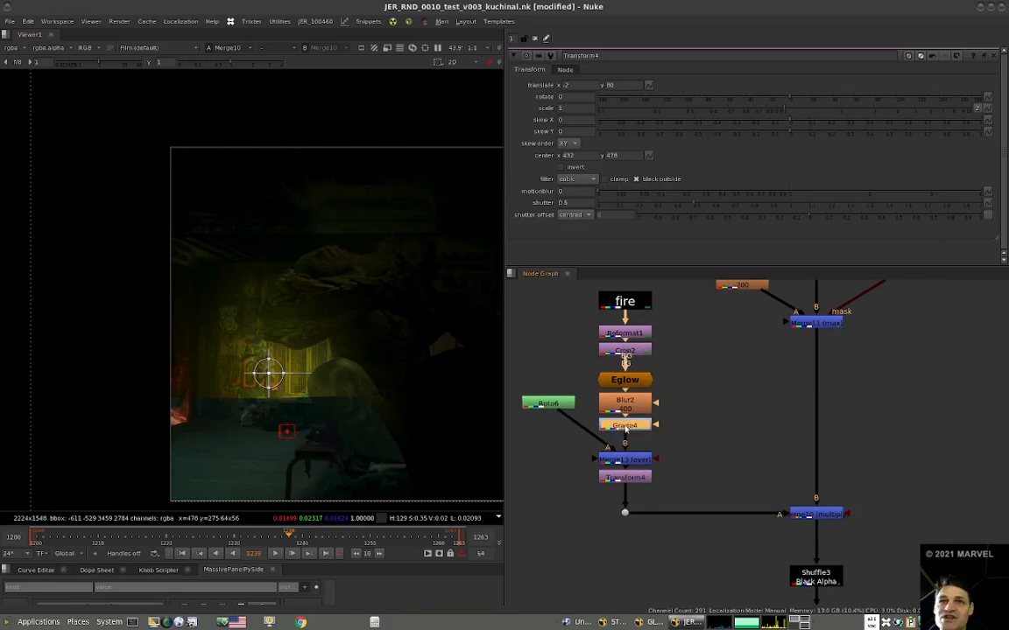
pyautogui.press('1')
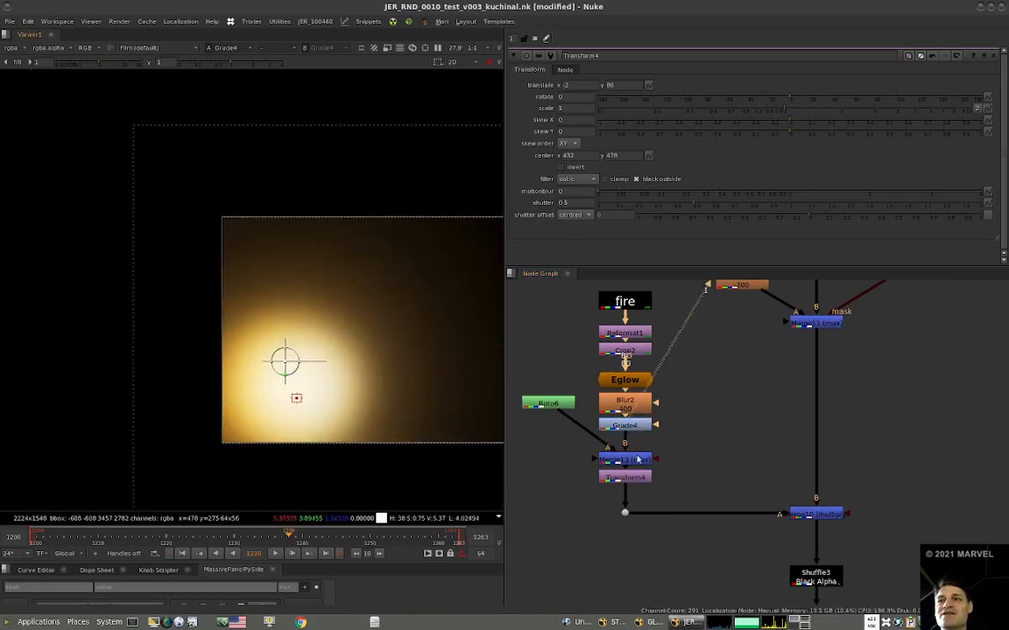
pyautogui.click(640, 459)
pyautogui.press('1')
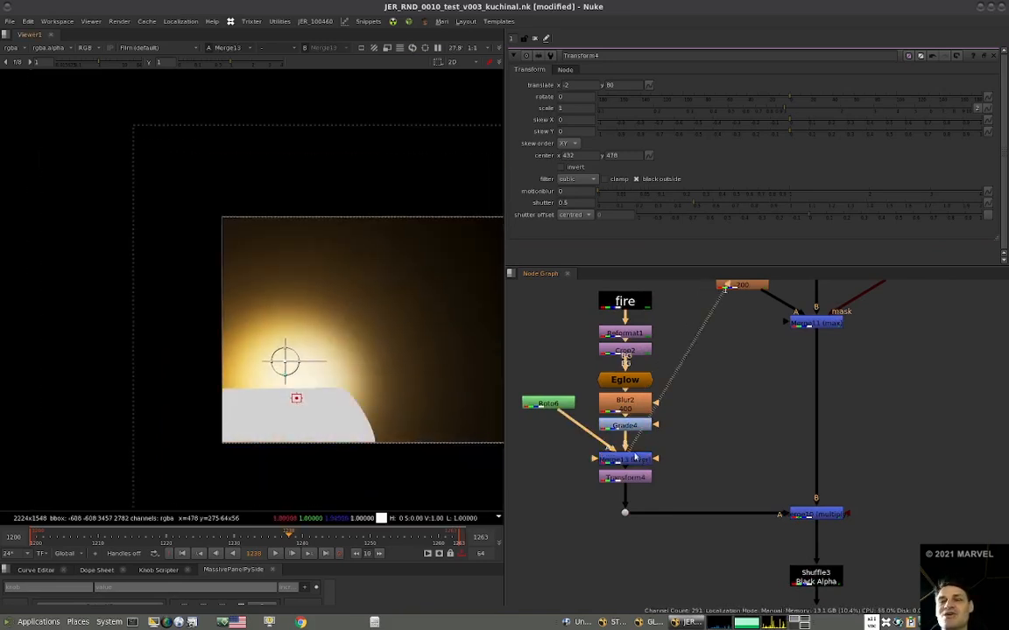
# Route Roto6 through a dot into Merge13 and change the merge operation to stencil.
pyautogui.moveTo(530, 405); pyautogui.dragTo(515, 411)
pyautogui.click(631, 461)
pyautogui.hotkey('alt', '.')
pyautogui.click(644, 458)
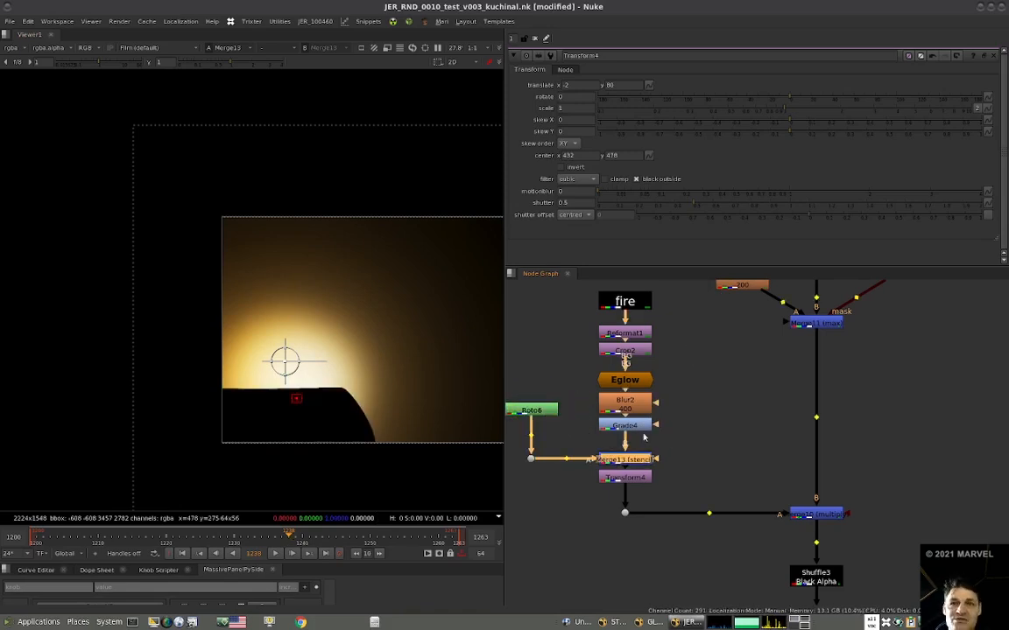
# Reshape the Roto6 Bezier by pulling its right-hand points outward so it cuts the light along the whole floor.
pyautogui.doubleClick(523, 408)
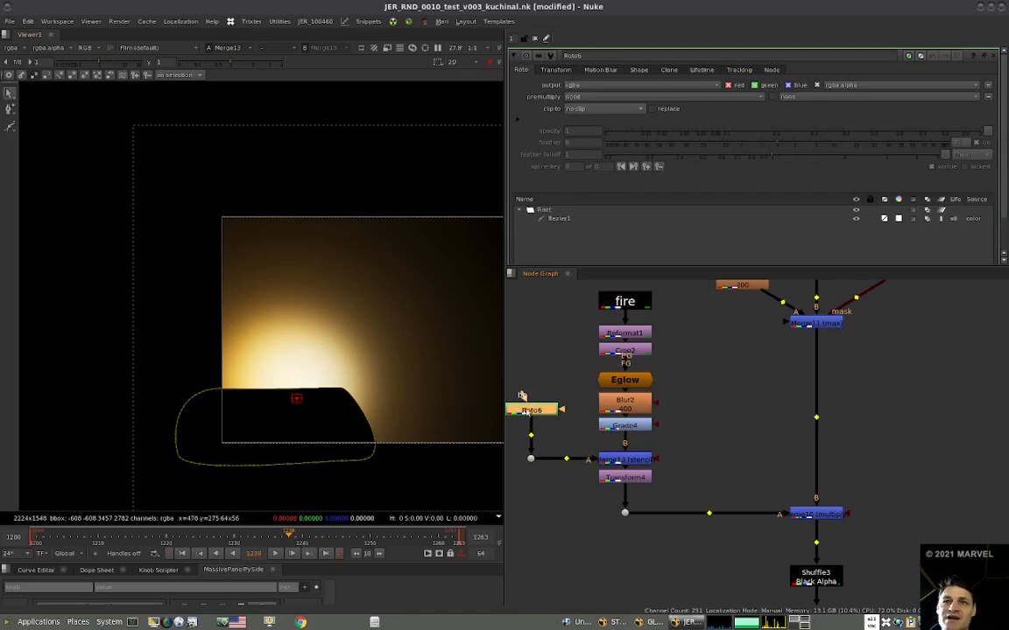
pyautogui.click(349, 396)
pyautogui.moveTo(384, 400); pyautogui.dragTo(412, 399)
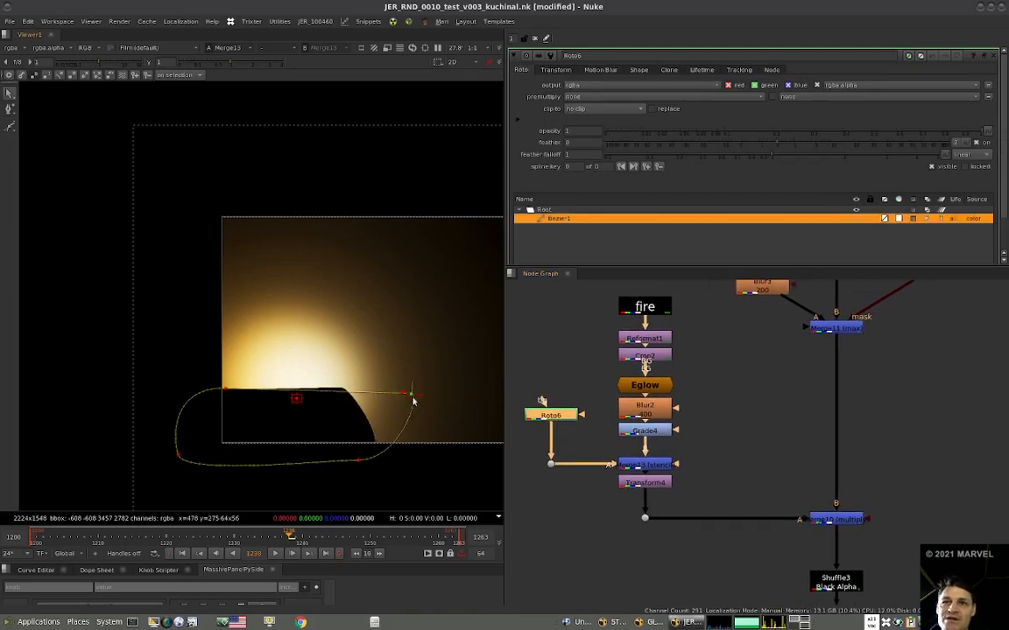
pyautogui.moveTo(359, 461); pyautogui.dragTo(484, 449)
pyautogui.scroll(-5, 395, 448)
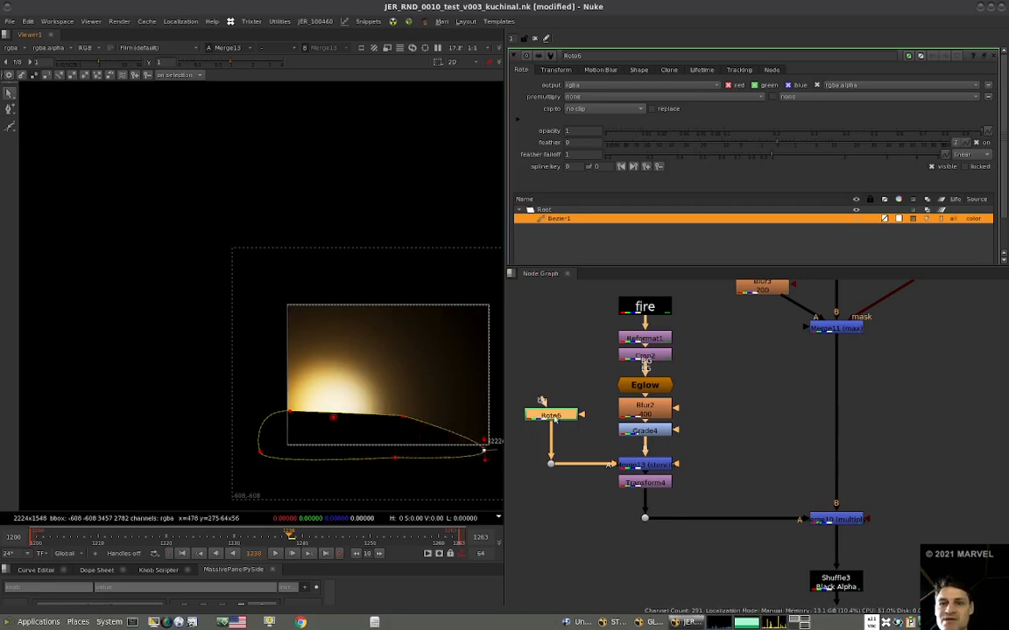
# Add a Blur after Roto6 and set its size to 200.
pyautogui.press('b')
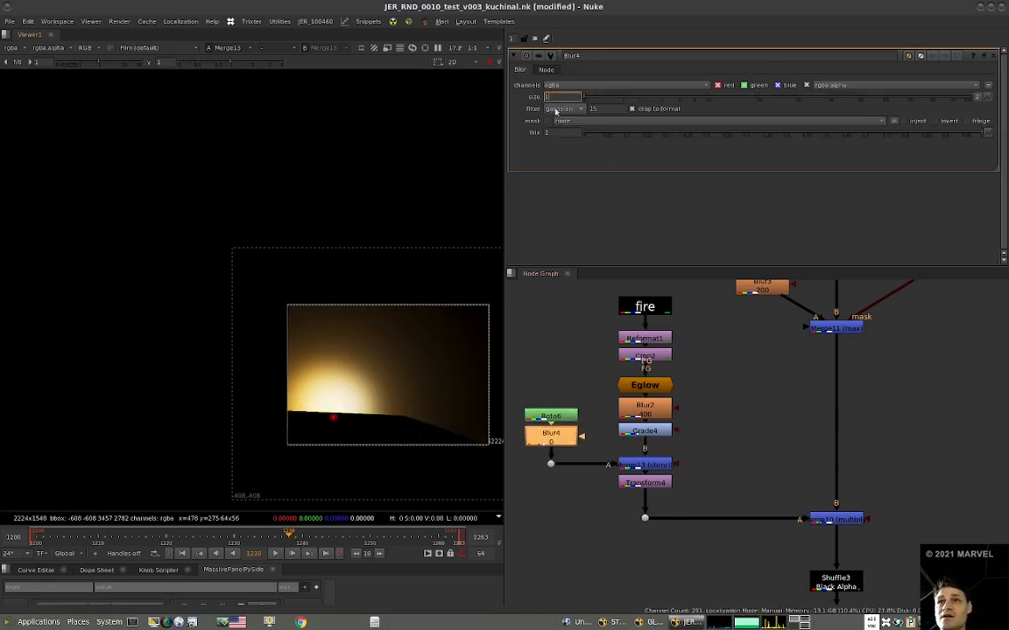
pyautogui.write('200')
pyautogui.press('Return')
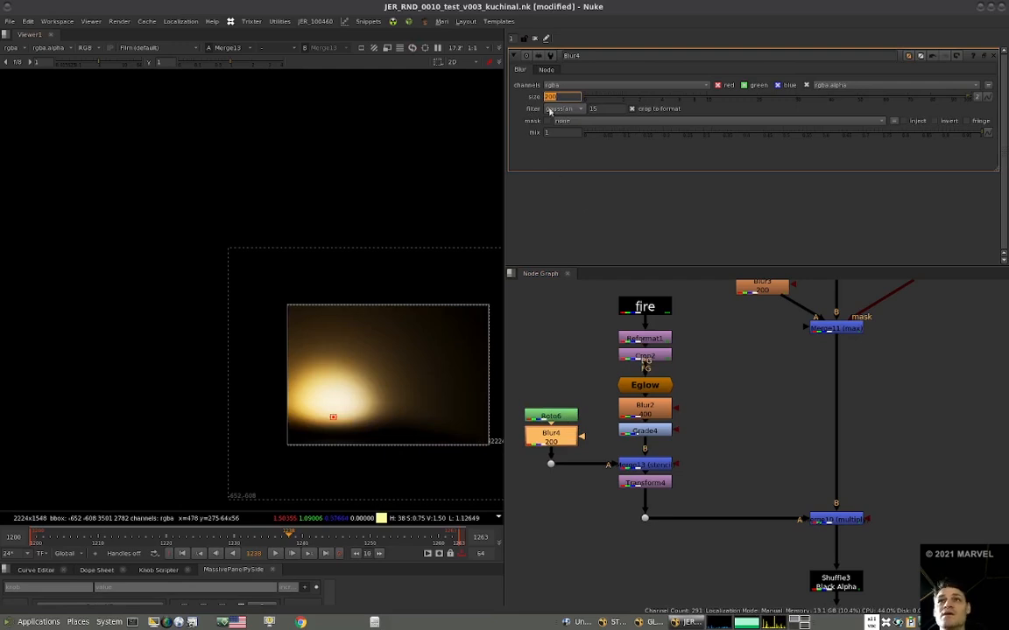
# View the light at Merge10, and compare the relit plate at Merge12 with the final comp.
pyautogui.click(834, 519)
pyautogui.press('1')
pyautogui.click(829, 502)
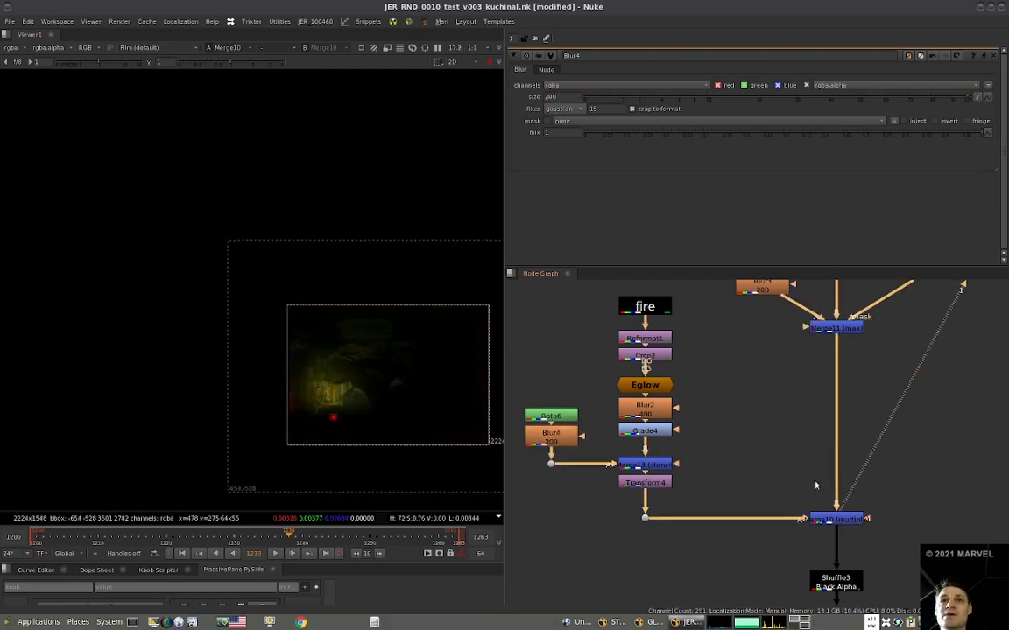
pyautogui.scroll(-3, 815, 484)
pyautogui.moveTo(814, 523); pyautogui.dragTo(736, 481, button='middle')
pyautogui.click(919, 552)
pyautogui.press('1')
pyautogui.keyDown('alt'); pyautogui.moveTo(341, 415); pyautogui.dragTo(429, 410, button='middle'); pyautogui.keyUp('alt')
pyautogui.scroll(-3, 683, 418)
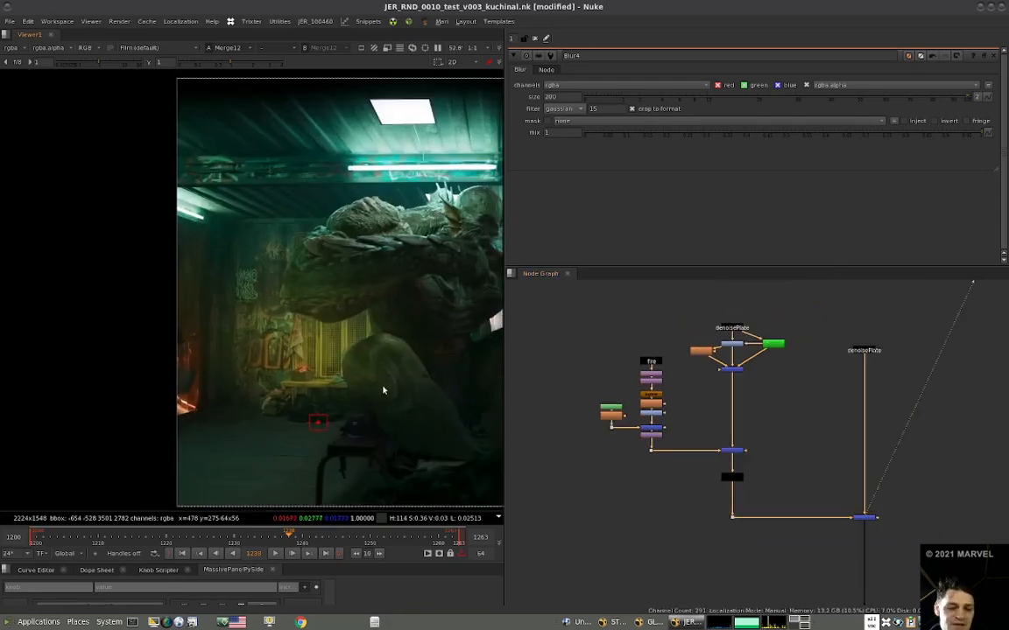
pyautogui.press('2')
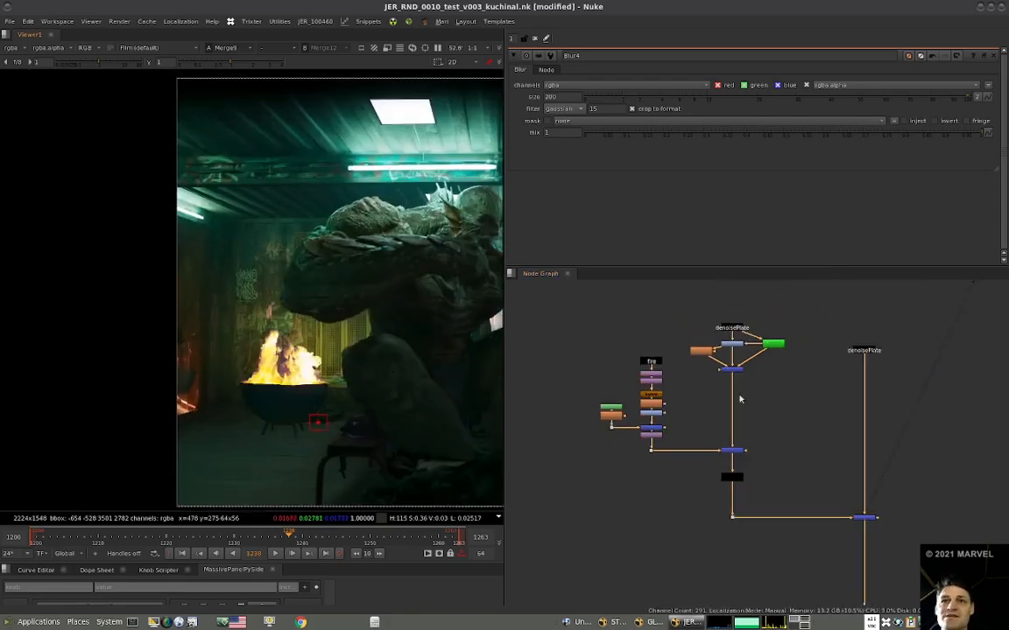
# Compare the diffused plate at Merge11 with the multiplied fire light at Merge10.
pyautogui.moveTo(738, 398); pyautogui.dragTo(680, 414, button='middle')
pyautogui.scroll(3, 681, 386)
pyautogui.click(688, 393)
pyautogui.press('1')
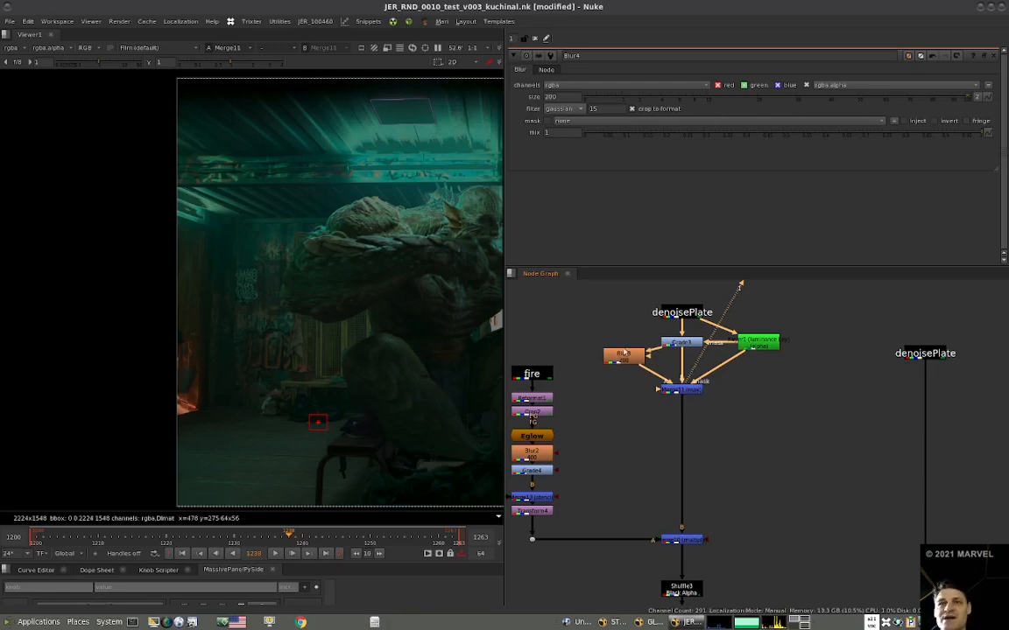
pyautogui.click(679, 537)
pyautogui.press('1')
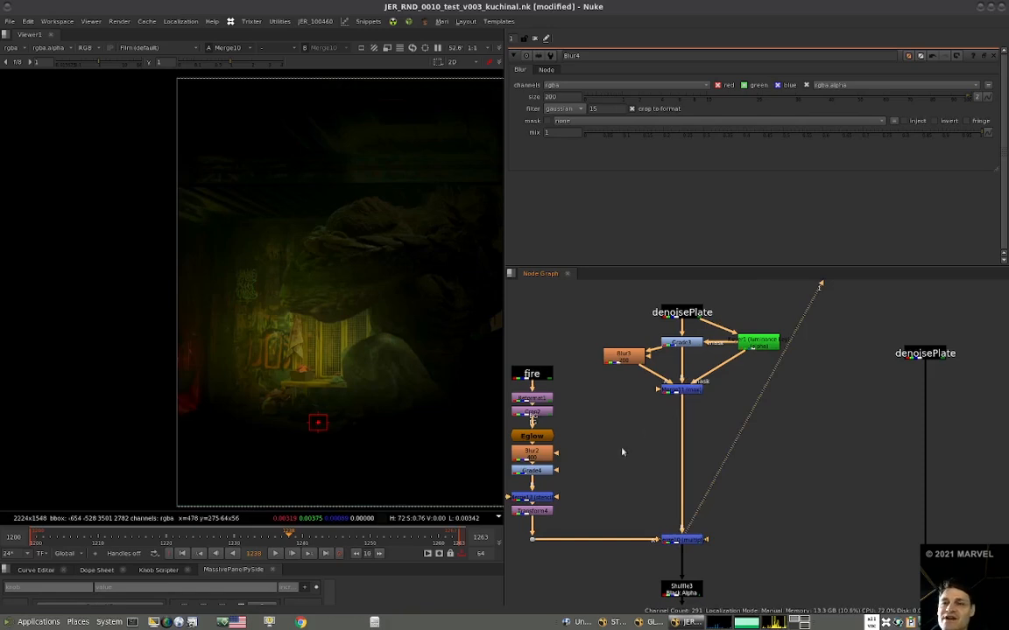
# Add a Grade after Merge11 and set its multiply to 1.1 for red and 0.9 for green.
pyautogui.click(681, 388)
pyautogui.press('g')
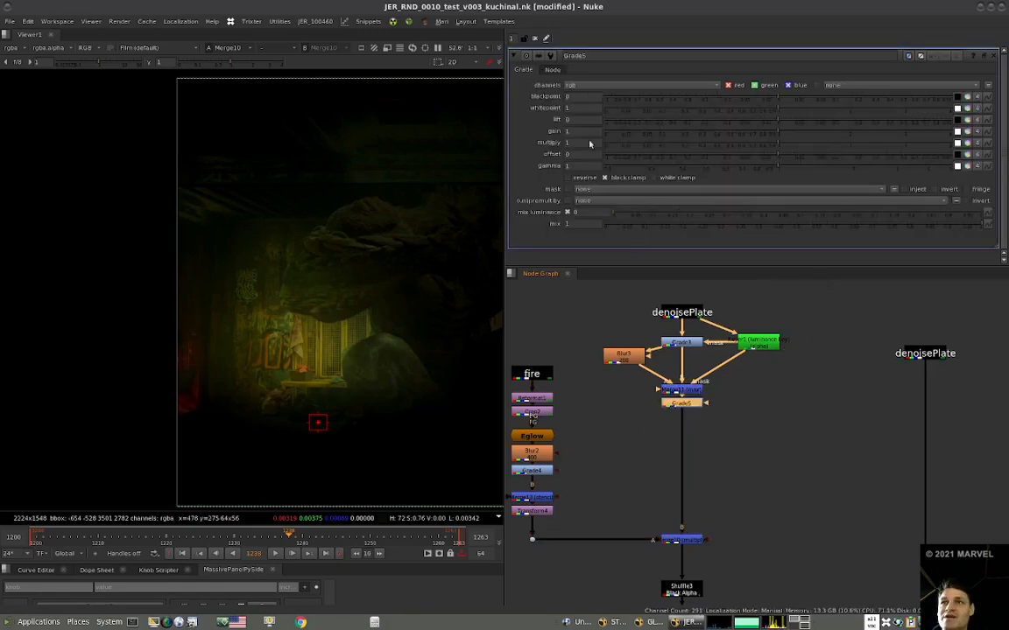
pyautogui.click(966, 144)
pyautogui.click(618, 142)
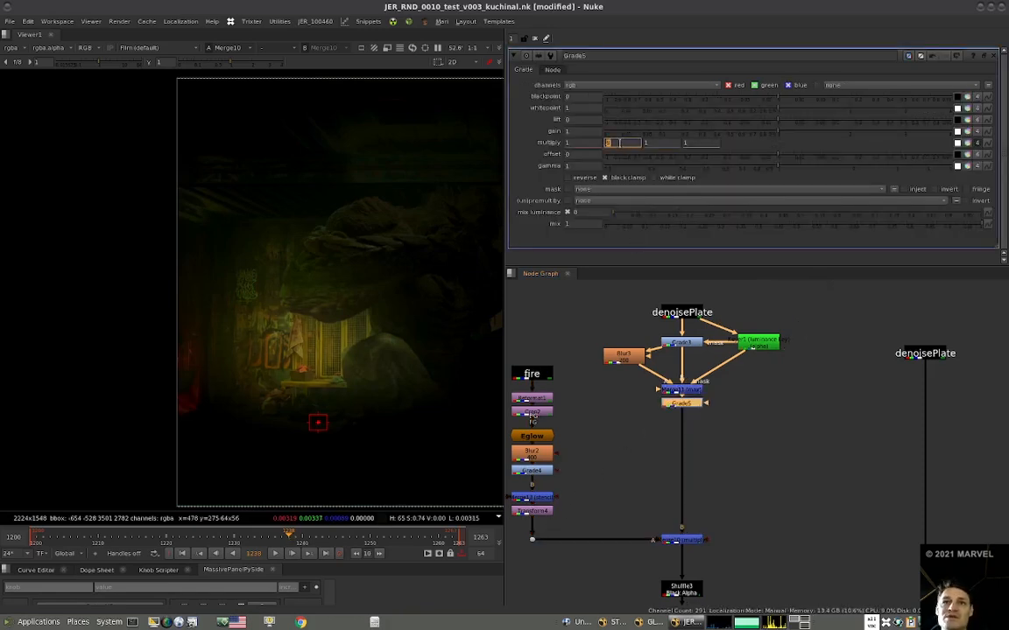
pyautogui.press('Down')
pyautogui.click(584, 144)
pyautogui.press('Up')
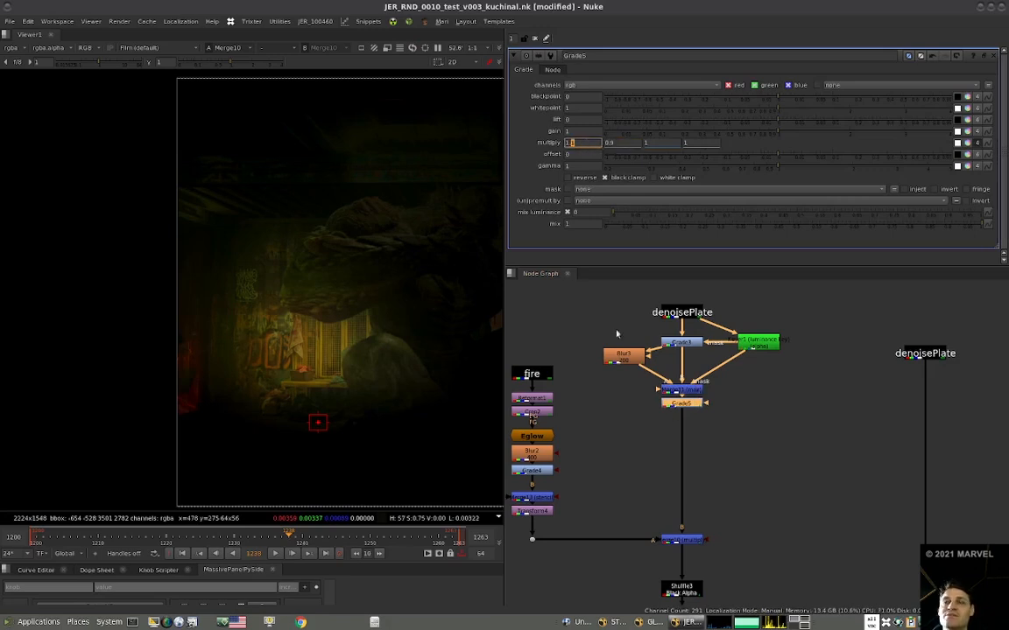
# View Merge2 and examine the fire light on the graffiti wall and yellow lockers.
pyautogui.scroll(-8, 617, 333)
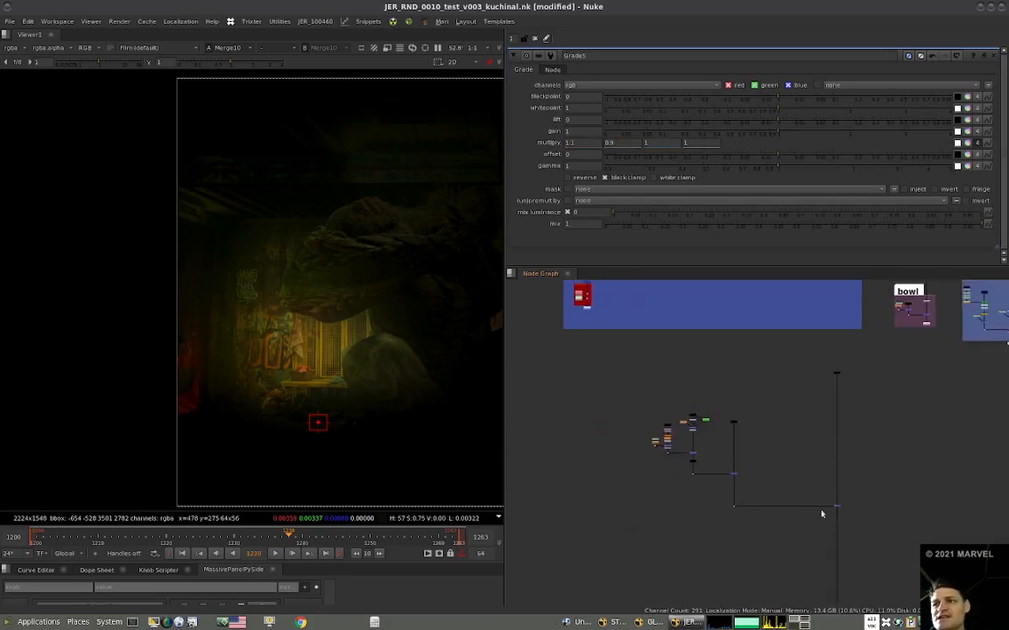
pyautogui.click(836, 506)
pyautogui.press('1')
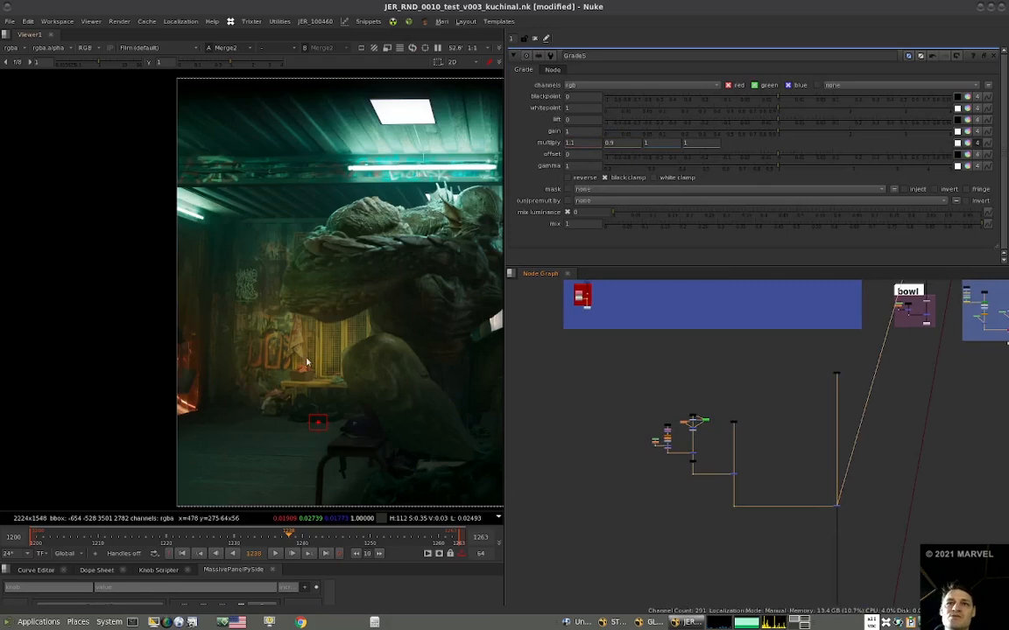
pyautogui.scroll(5, 335, 315)
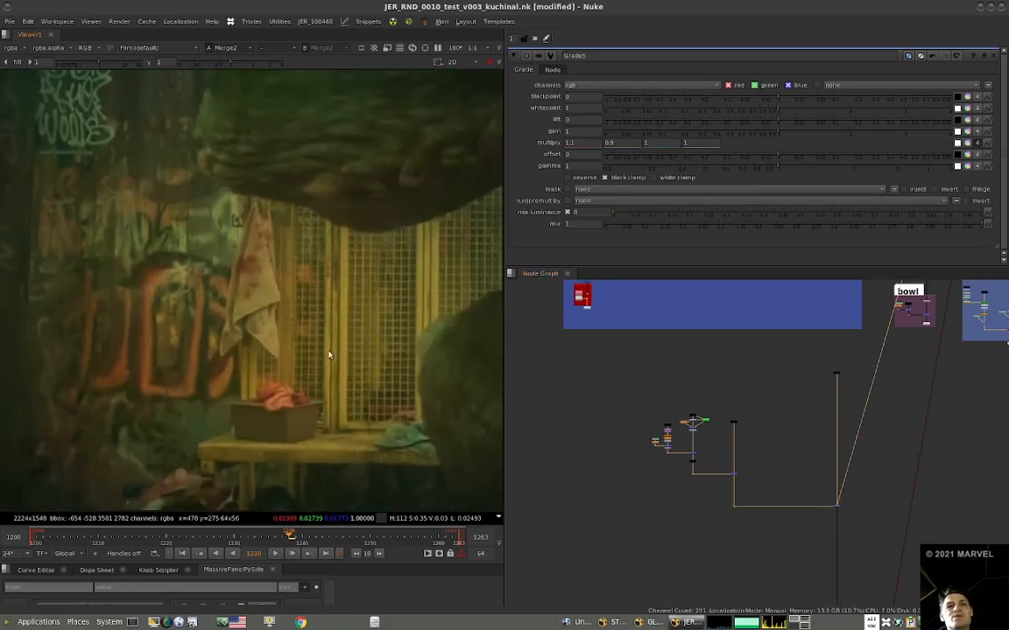
pyautogui.scroll(-1, 333, 357)
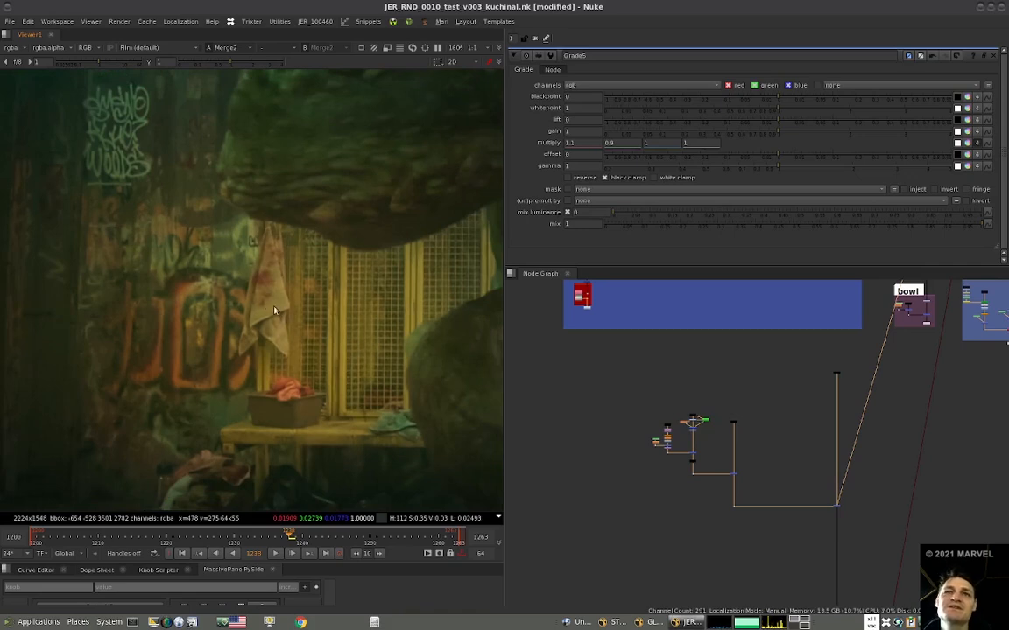
# Sample the colours of the hanging towel, the cloth in the box and the dark bags under the bench.
pyautogui.keyDown('ctrl'); pyautogui.keyDown('shift'); pyautogui.moveTo(261, 295); pyautogui.dragTo(272, 306); pyautogui.keyUp('shift'); pyautogui.keyUp('ctrl')
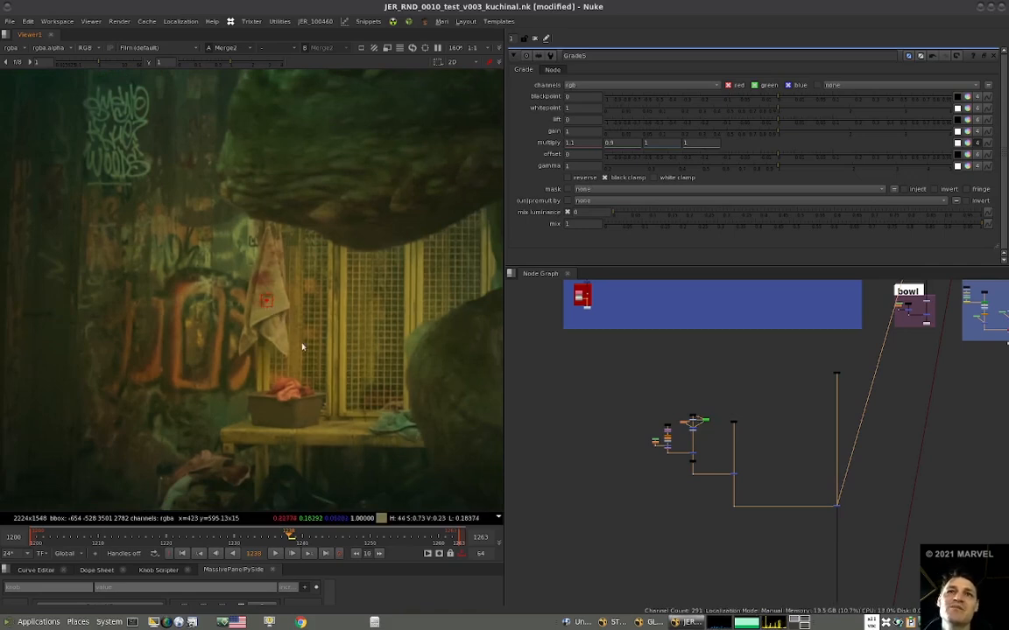
pyautogui.moveTo(300, 395); pyautogui.dragTo(326, 354, button='middle')
pyautogui.keyDown('ctrl'); pyautogui.keyDown('shift'); pyautogui.moveTo(306, 344); pyautogui.dragTo(311, 348); pyautogui.keyUp('shift'); pyautogui.keyUp('ctrl')
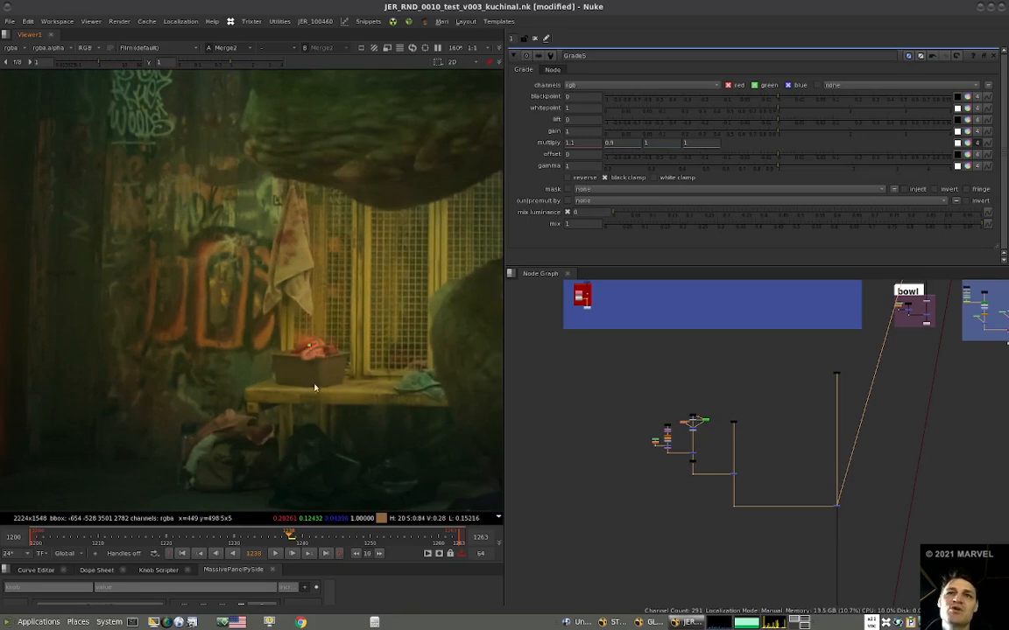
pyautogui.keyDown('ctrl'); pyautogui.keyDown('shift'); pyautogui.moveTo(304, 455); pyautogui.dragTo(318, 476); pyautogui.keyUp('shift'); pyautogui.keyUp('ctrl')
# Insert a ColorCorrect between Merge11 and Grade5 and view its result.
pyautogui.scroll(4, 697, 433)
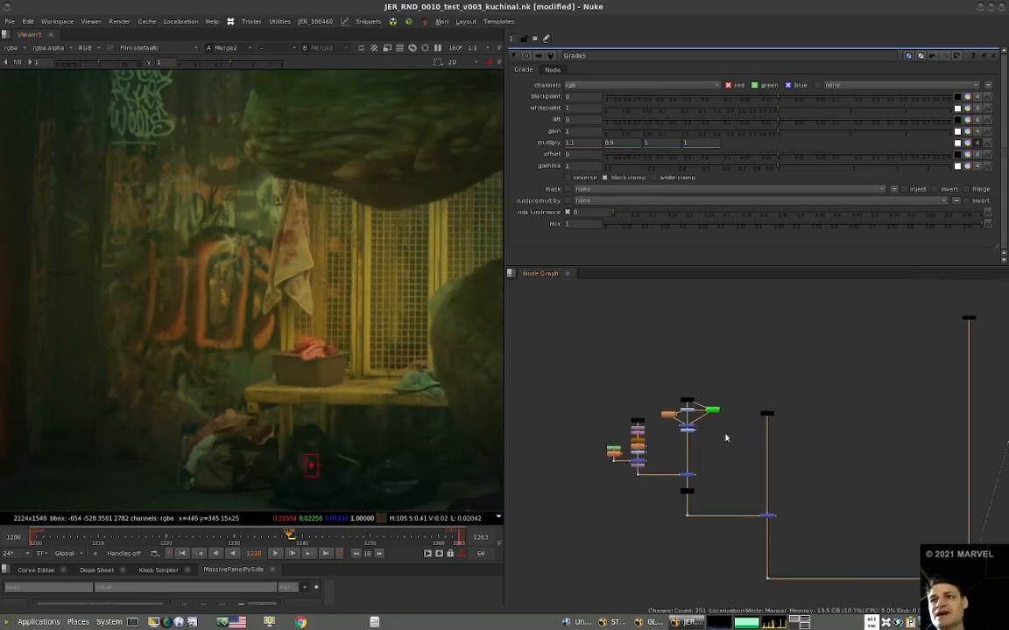
pyautogui.press('1')
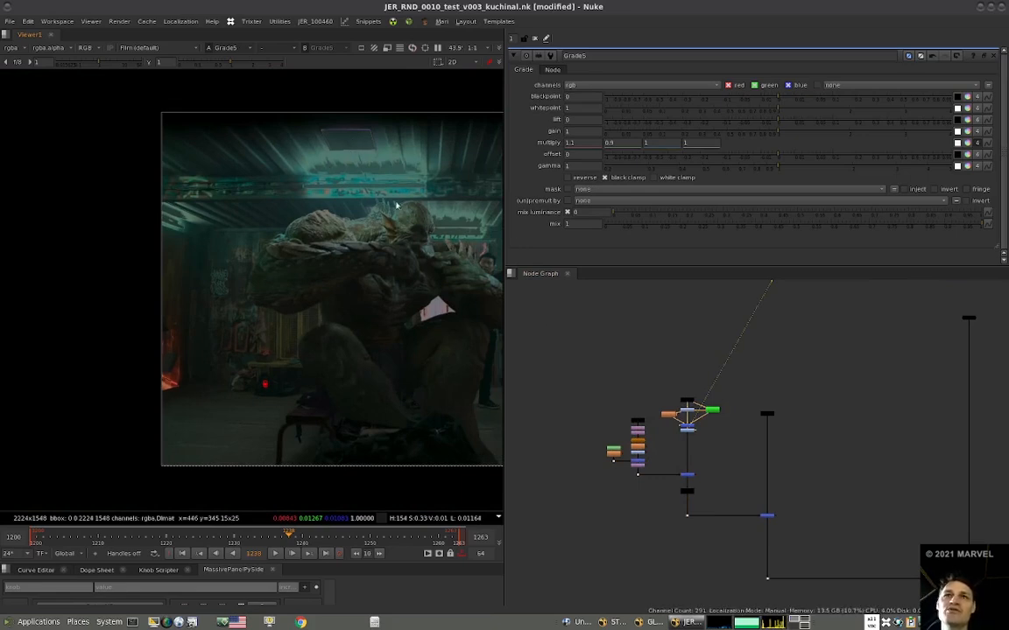
pyautogui.scroll(5, 695, 439)
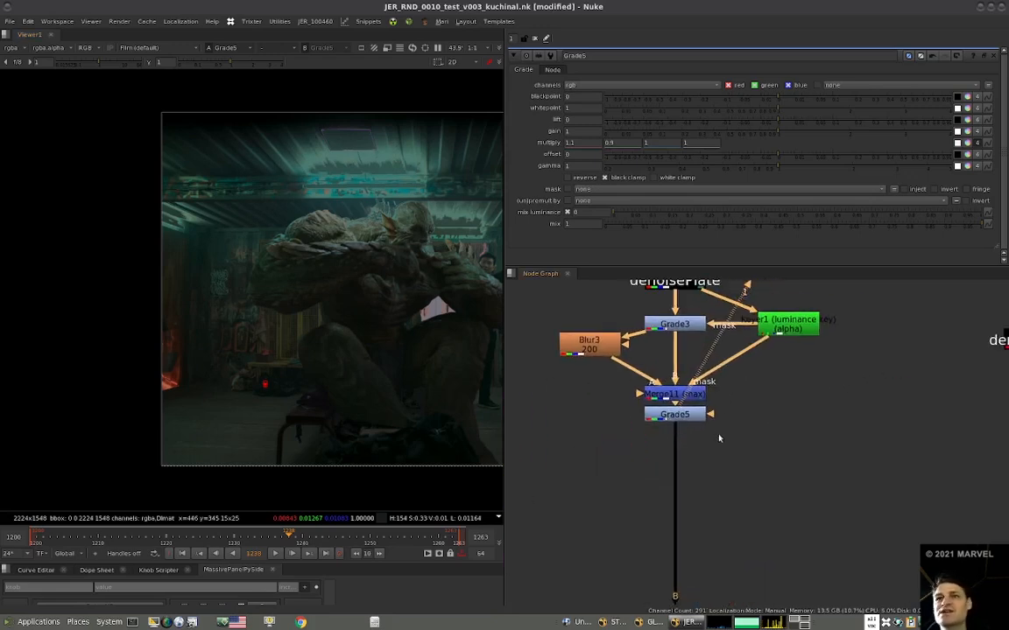
pyautogui.moveTo(674, 415); pyautogui.dragTo(674, 530)
pyautogui.press('c')
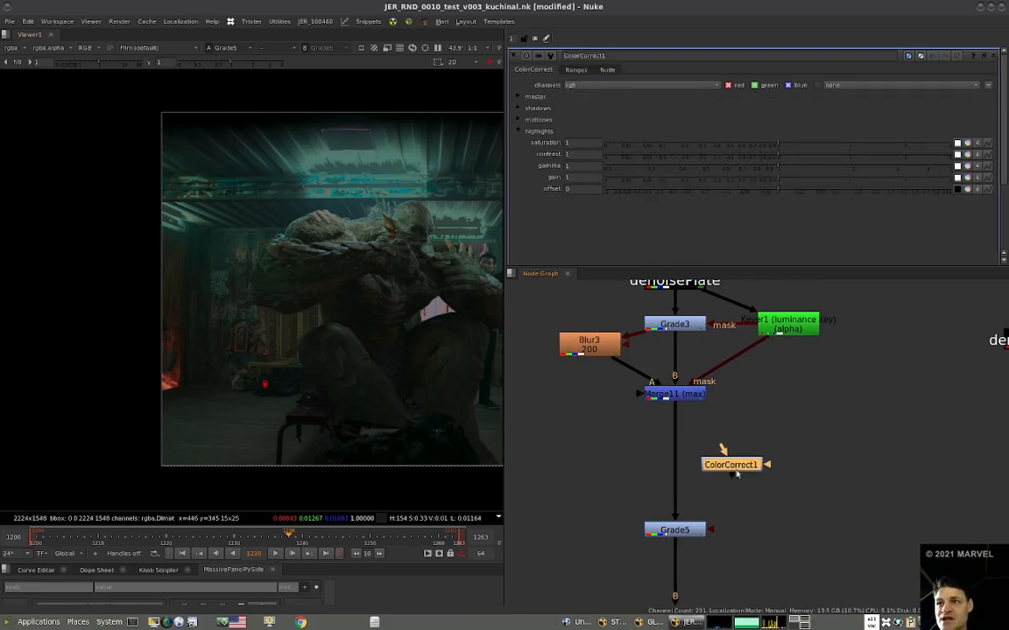
pyautogui.moveTo(720, 450); pyautogui.dragTo(687, 457)
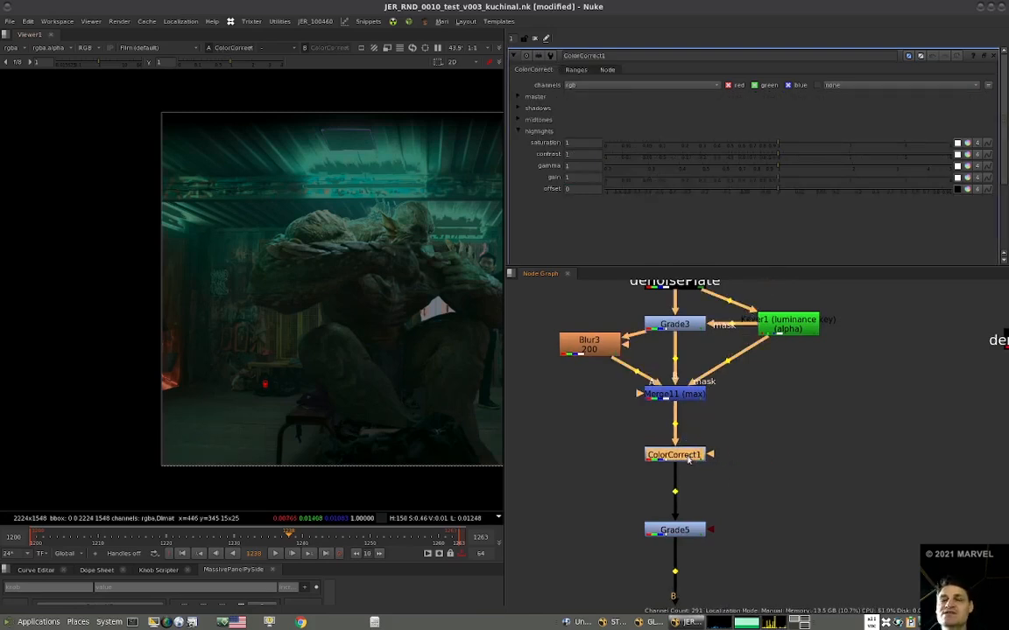
# Raise the highlights gain of ColorCorrect1 and shift its highlight range curve down towards the dark values.
pyautogui.click(596, 176)
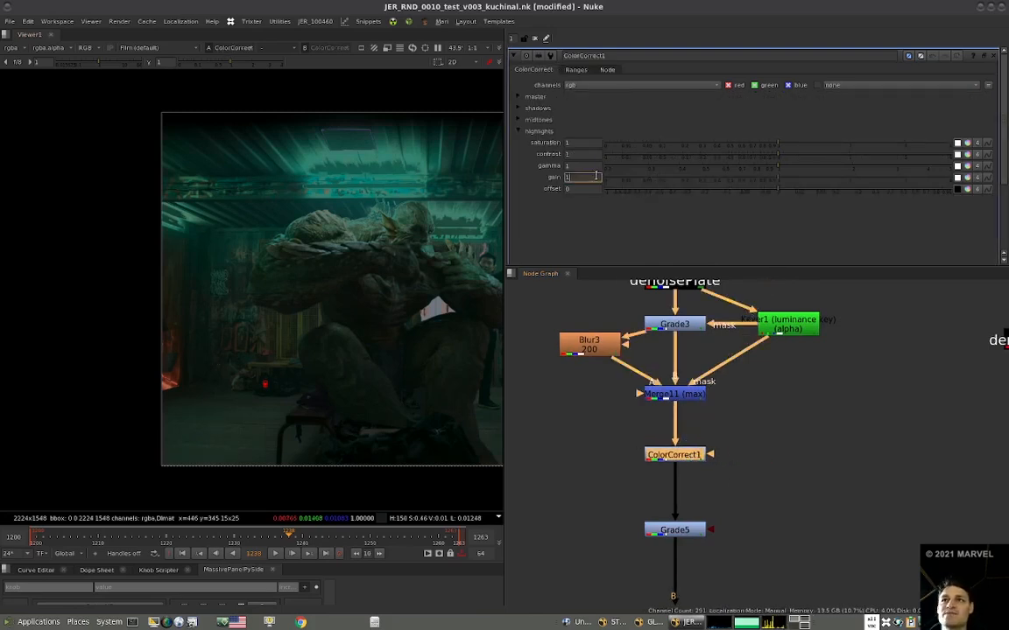
pyautogui.click(575, 70)
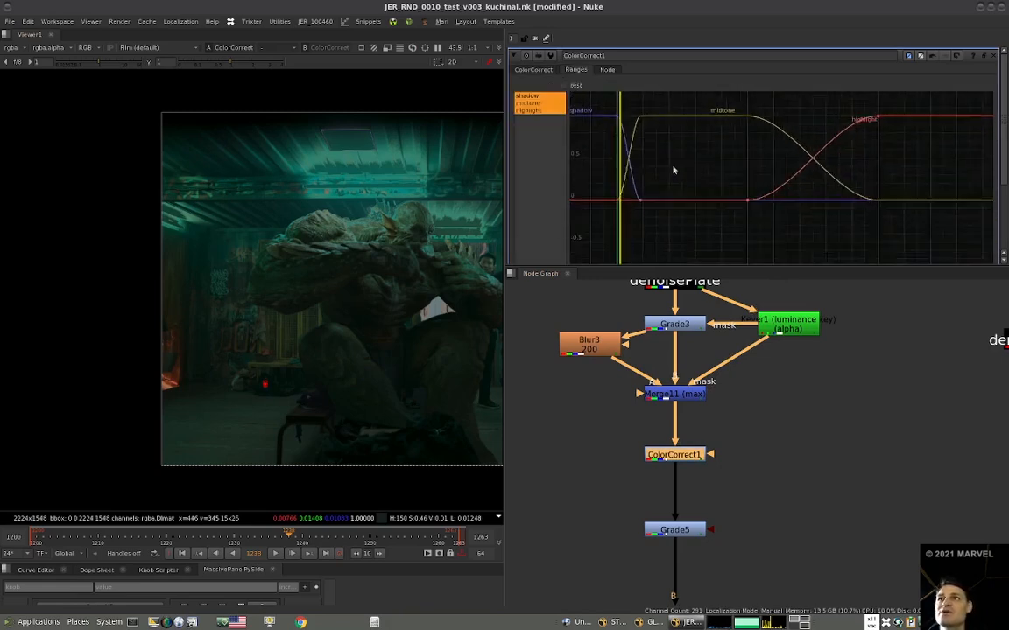
pyautogui.moveTo(619, 209); pyautogui.dragTo(872, 115)
pyautogui.moveTo(803, 162); pyautogui.dragTo(652, 171)
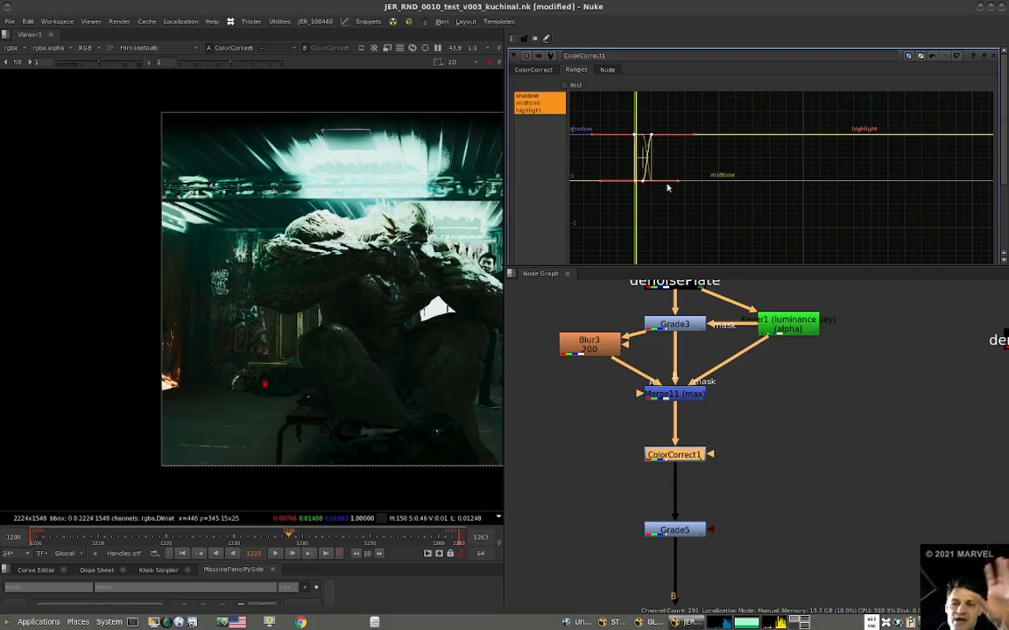
# Fine-tune the highlight range in ColorCorrect1 so its curve starts at about x 0.033.
pyautogui.click(669, 222)
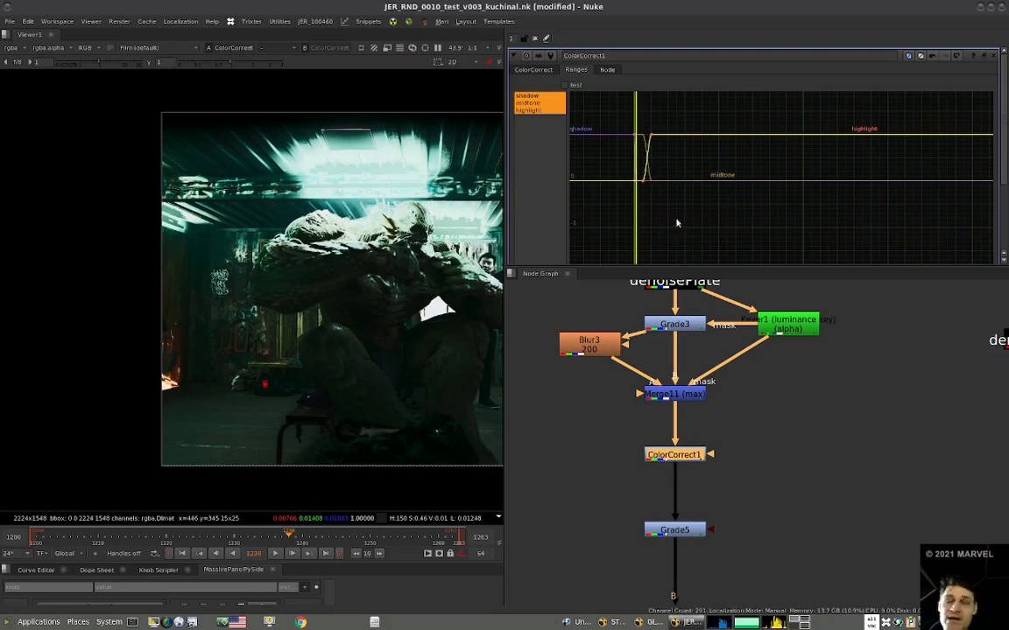
pyautogui.press('f')
pyautogui.keyDown('alt'); pyautogui.moveTo(674, 206); pyautogui.dragTo(812, 237, button='middle'); pyautogui.keyUp('alt')
pyautogui.moveTo(604, 221); pyautogui.dragTo(727, 234, button='middle')
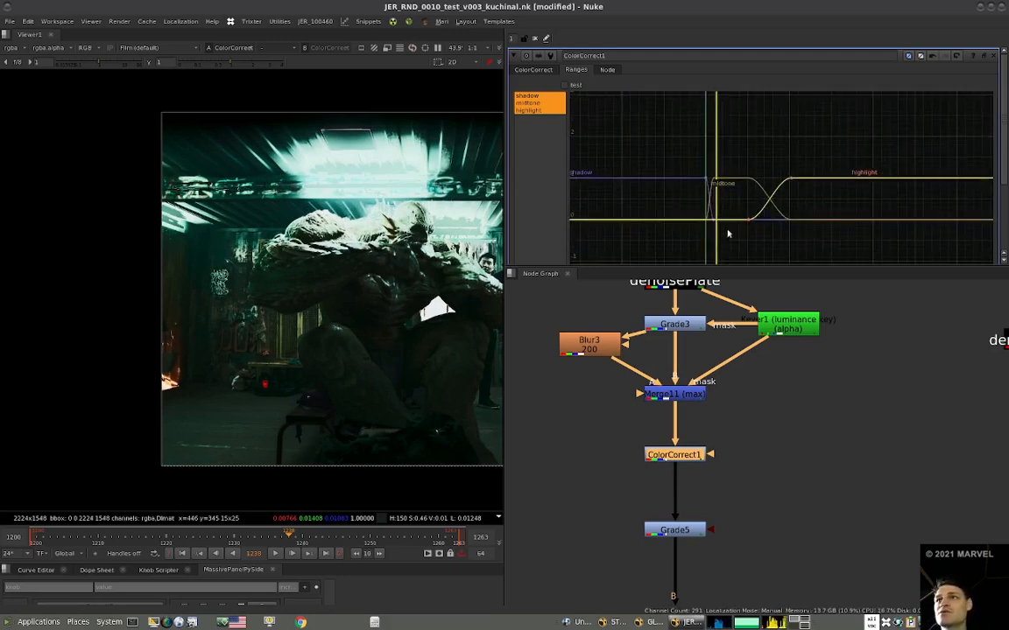
pyautogui.moveTo(748, 219); pyautogui.dragTo(728, 219)
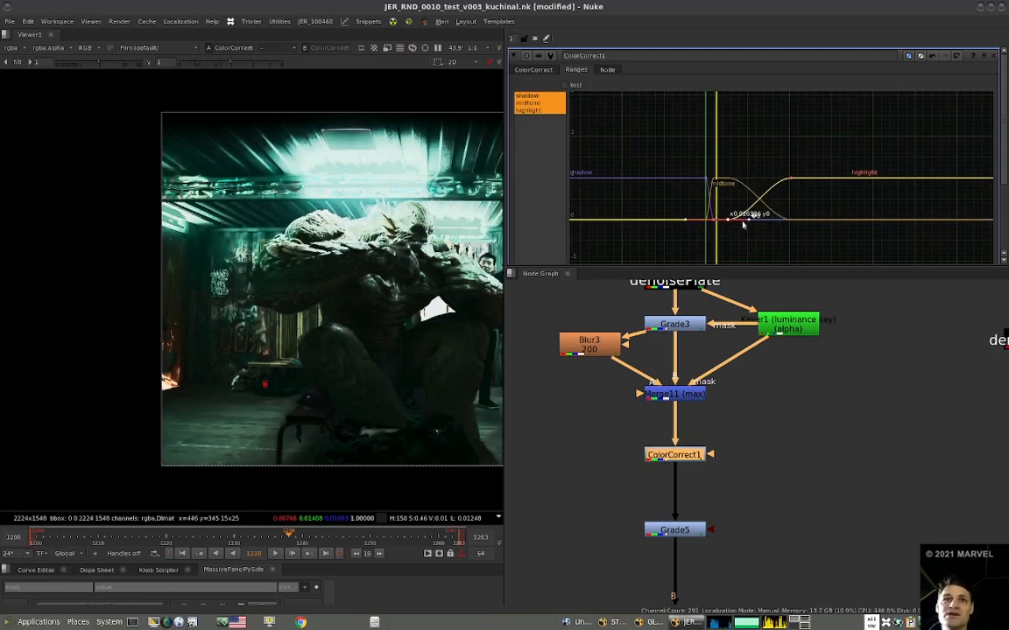
pyautogui.hotkey('ctrl', 'z')
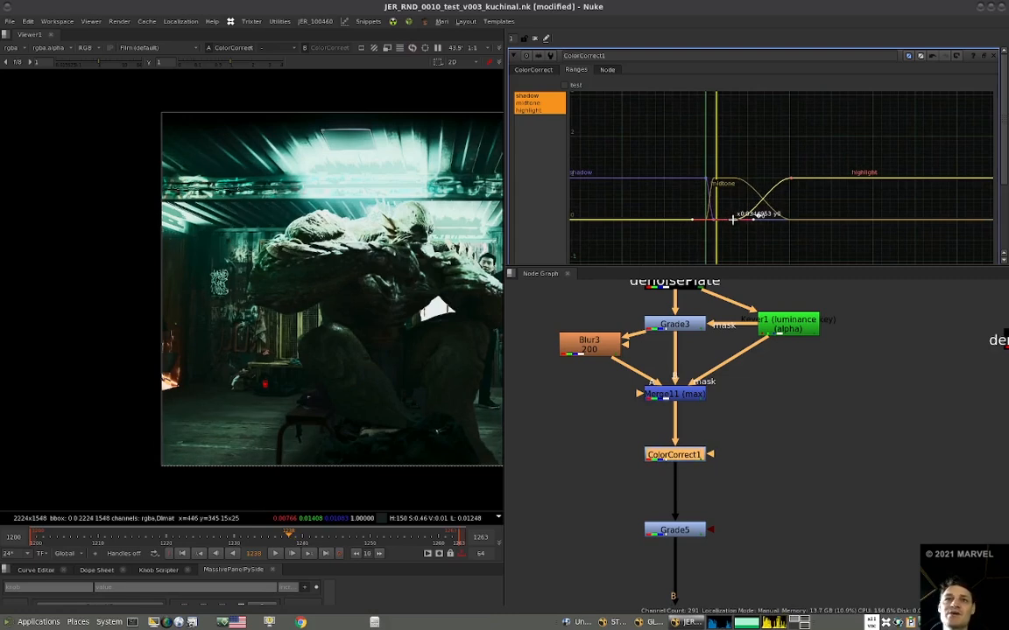
# Add a Roto followed by an Invert as the mask of ColorCorrect1, and open the Roto's properties.
pyautogui.scroll(5, 255, 377)
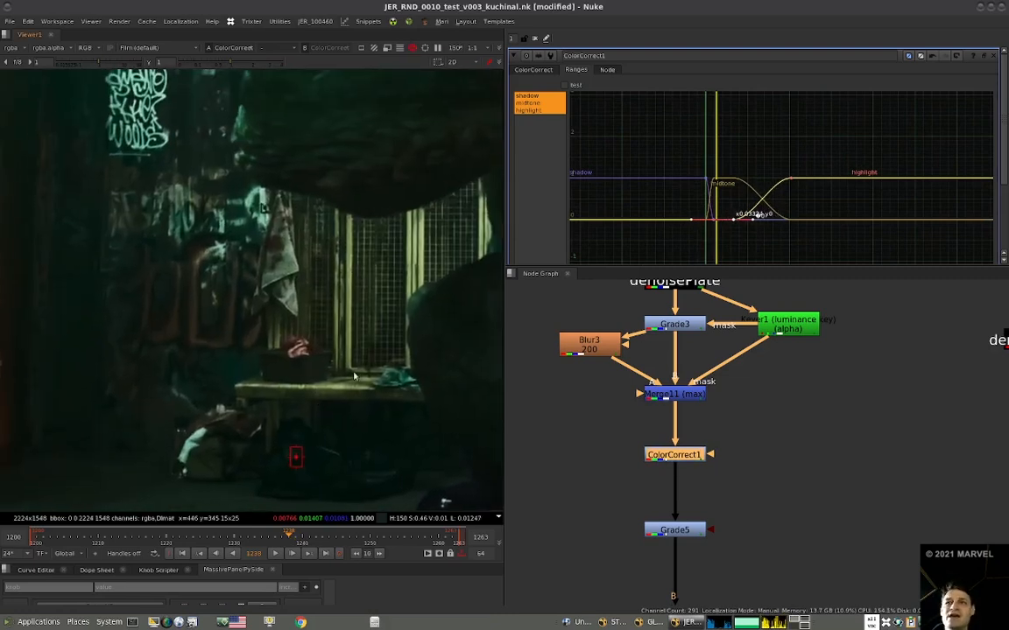
pyautogui.scroll(-3, 250, 291)
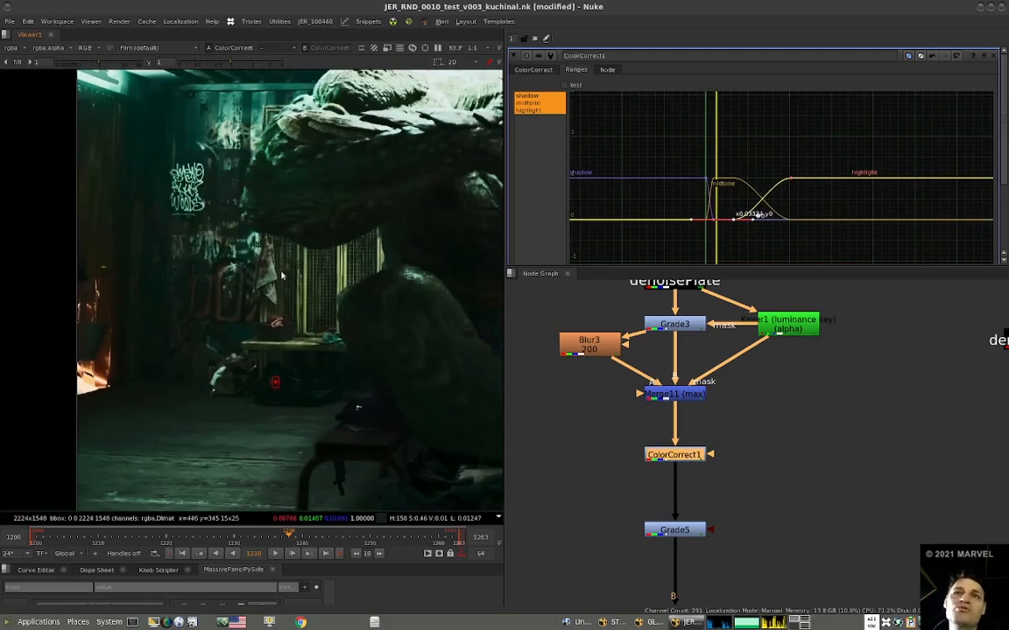
pyautogui.scroll(3, 268, 252)
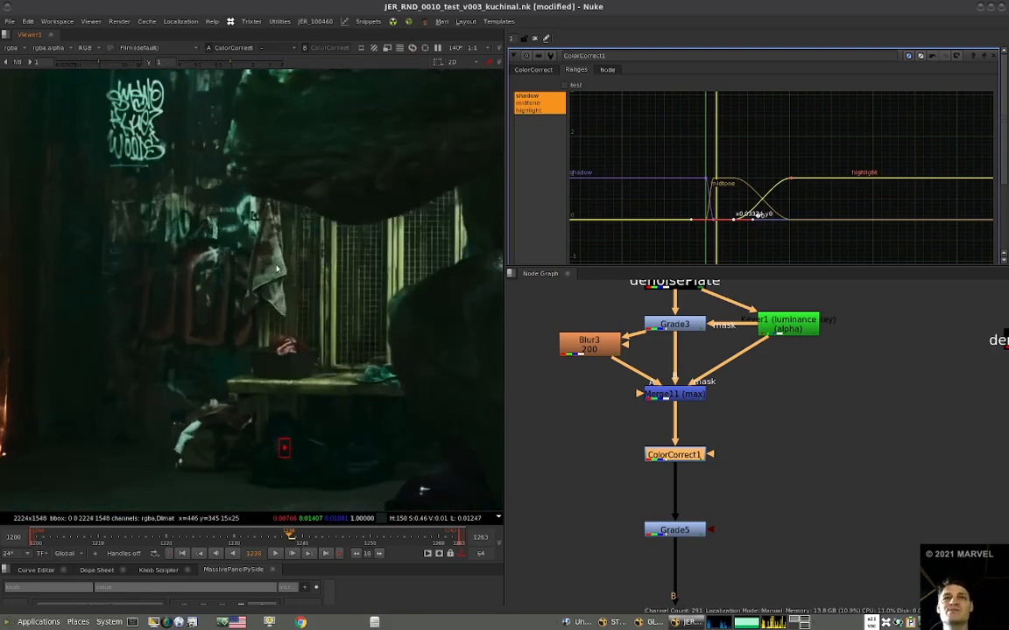
pyautogui.press('o')
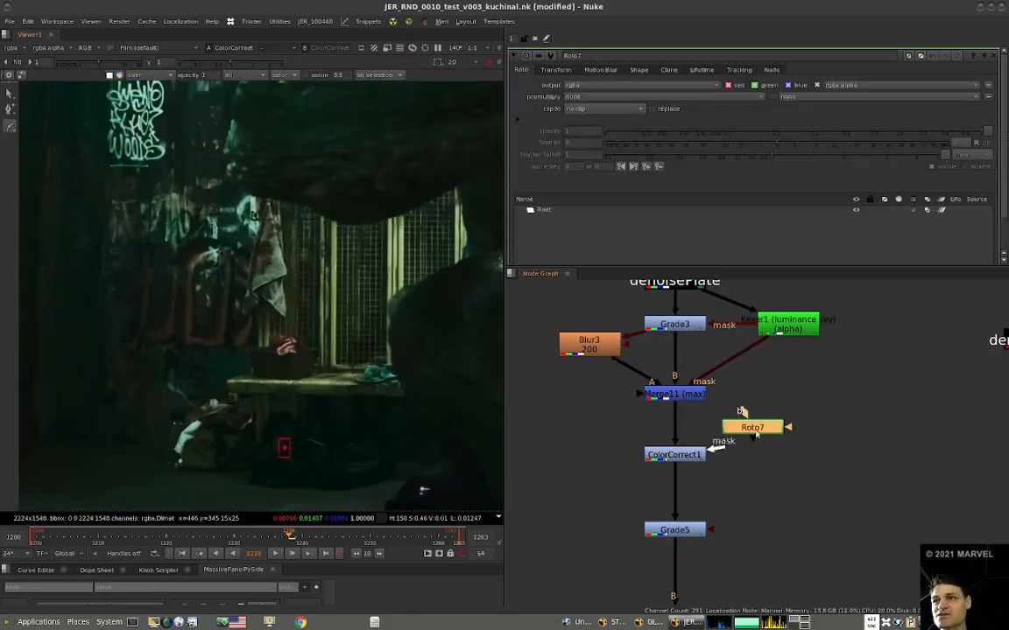
pyautogui.moveTo(746, 423); pyautogui.dragTo(769, 417)
pyautogui.hotkey('shift', 'i')
pyautogui.doubleClick(772, 414)
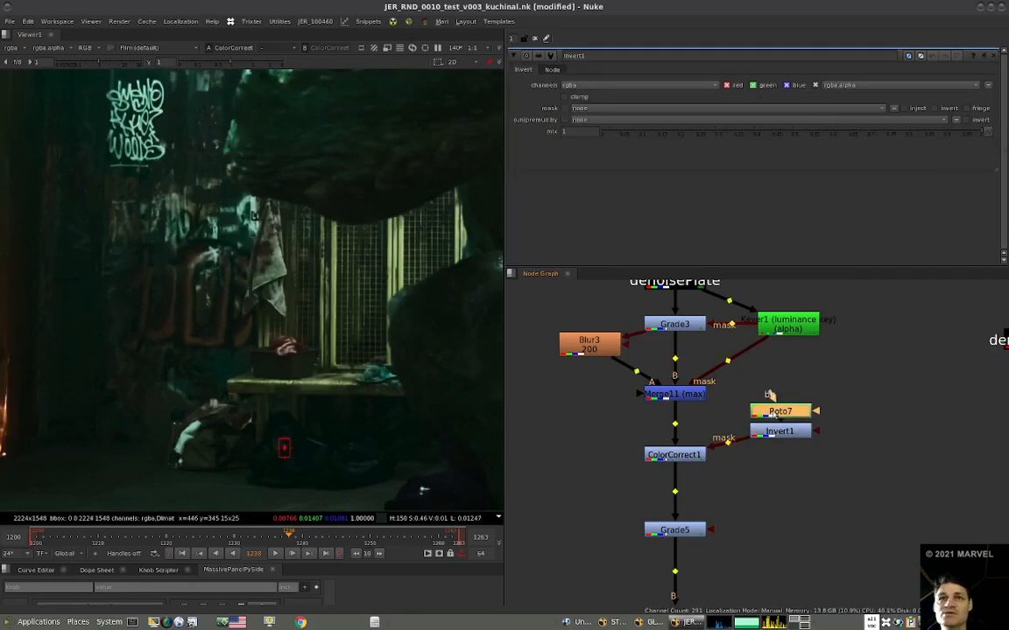
# Draw a closed Bezier shape around the hanging towel in Roto7 and refine its points.
pyautogui.click(278, 191)
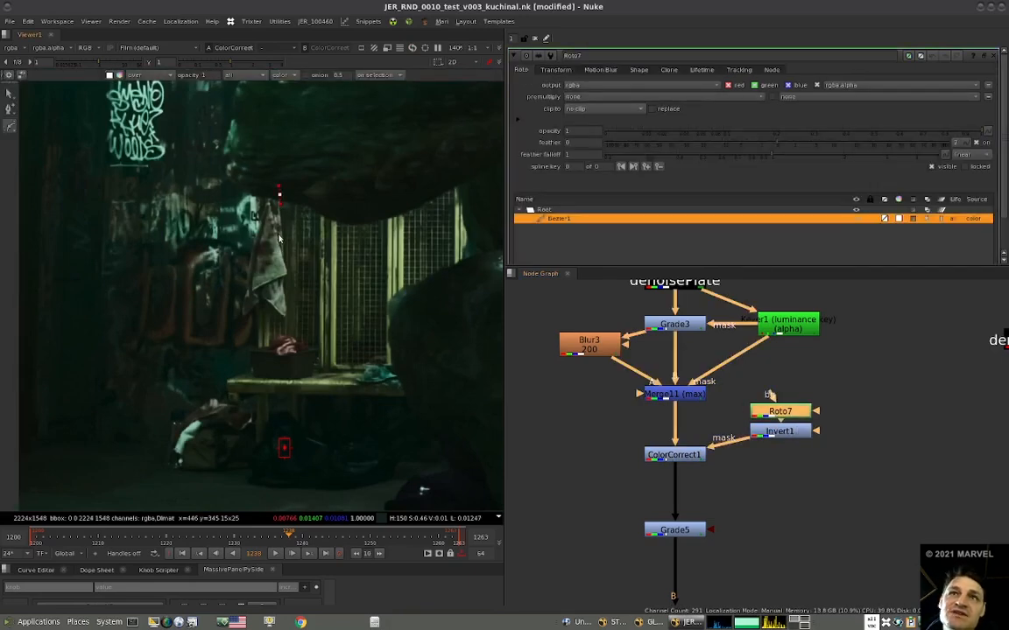
pyautogui.click(283, 274)
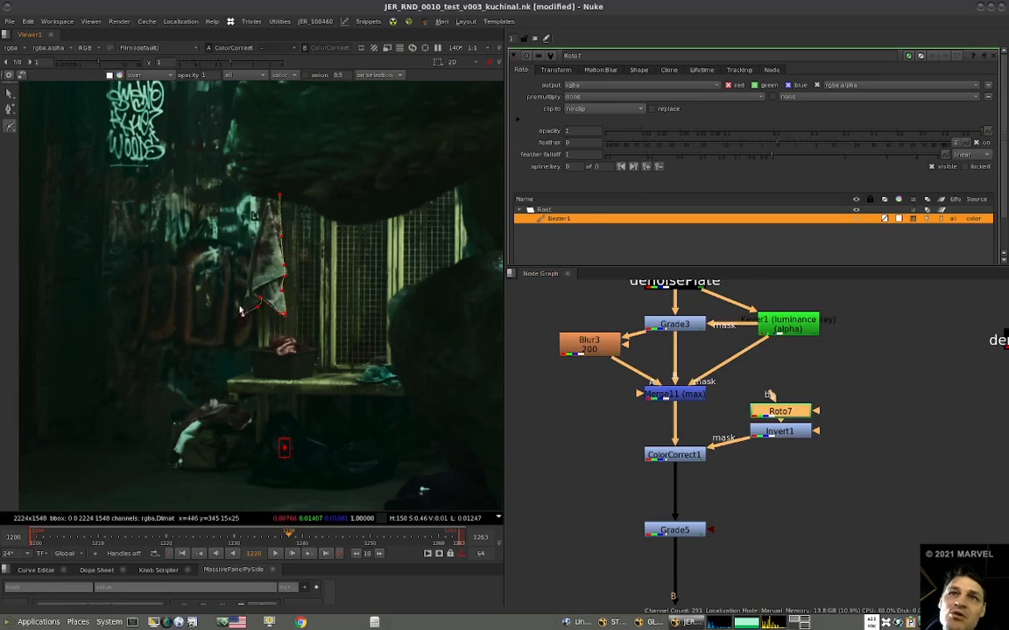
pyautogui.click(279, 191)
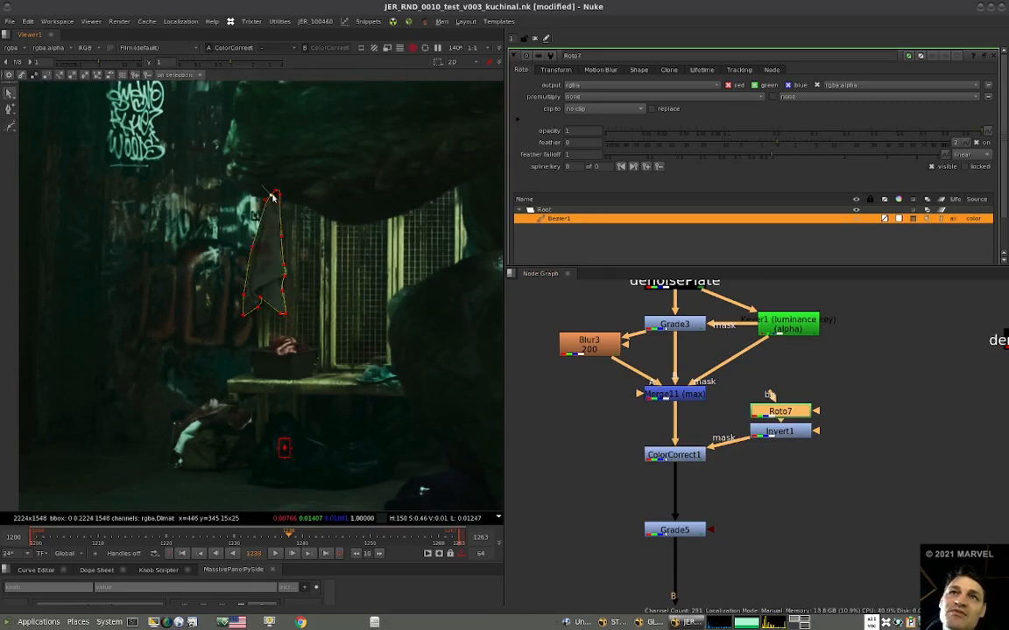
pyautogui.keyDown('ctrl'); pyautogui.keyDown('alt'); pyautogui.click(243, 295); pyautogui.keyUp('alt'); pyautogui.keyUp('ctrl')
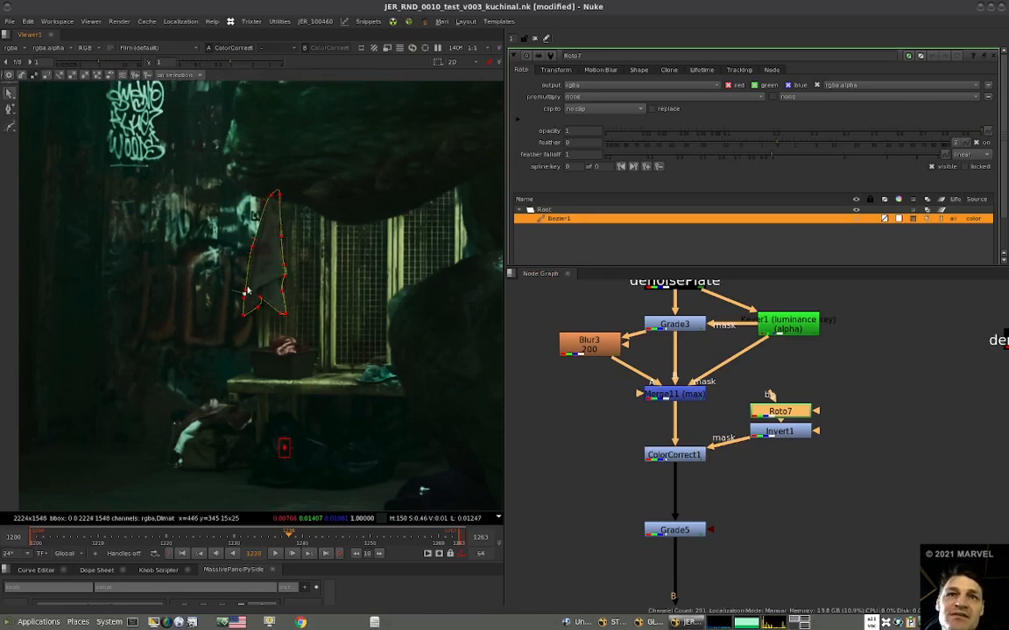
# Draw a second closed Bezier around the bag on the floor in Roto7 and smooth its corner points.
pyautogui.moveTo(264, 368); pyautogui.dragTo(271, 342, button='middle')
pyautogui.press('v')
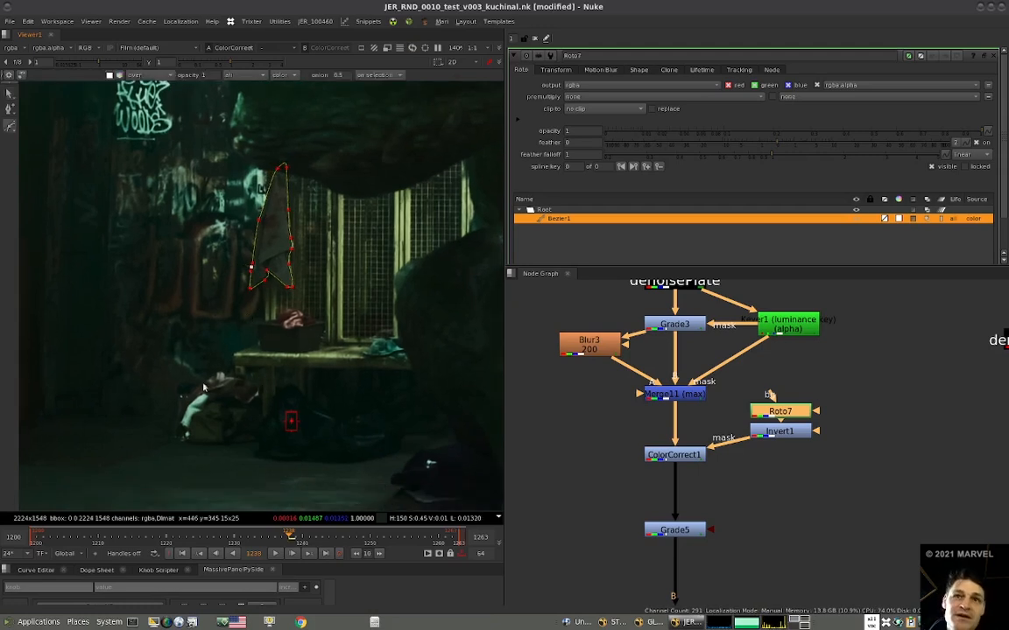
pyautogui.click(177, 432)
pyautogui.click(182, 398)
pyautogui.click(219, 375)
pyautogui.click(241, 379)
pyautogui.click(258, 384)
pyautogui.click(259, 396)
pyautogui.click(252, 436)
pyautogui.click(191, 441)
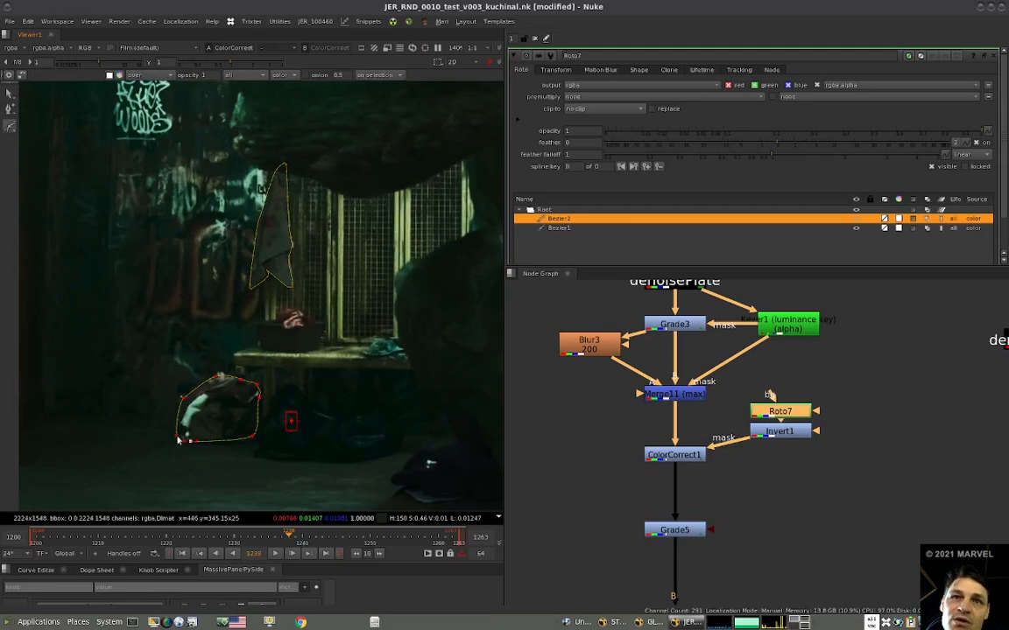
pyautogui.click(177, 435)
pyautogui.moveTo(182, 398); pyautogui.dragTo(189, 400)
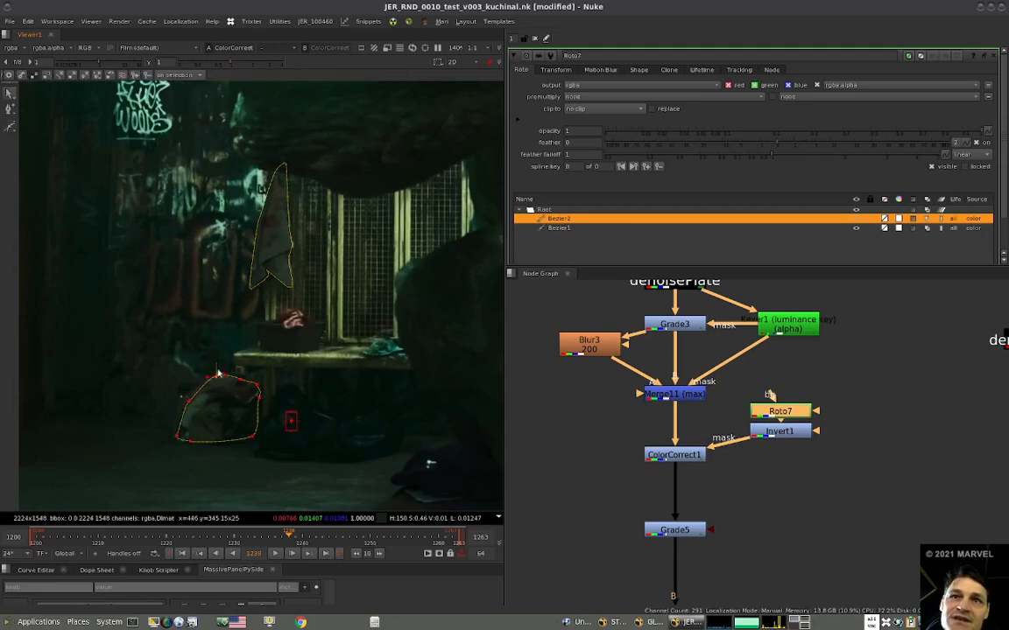
# Move ColorCorrect1 lower in the node tree and route its mask connection through a Dot.
pyautogui.scroll(-4, 269, 350)
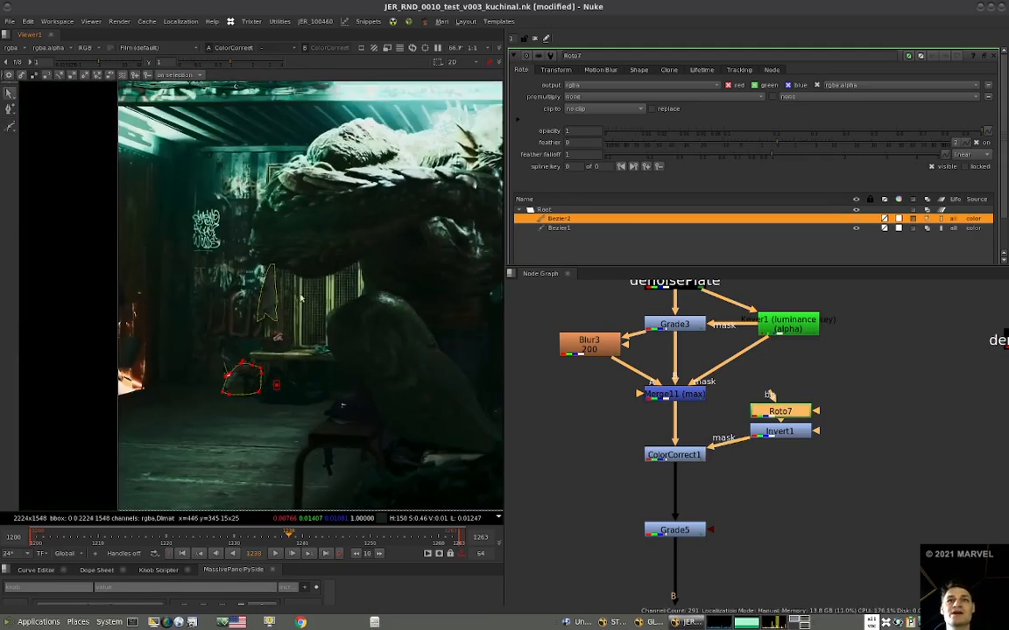
pyautogui.scroll(-2, 699, 440)
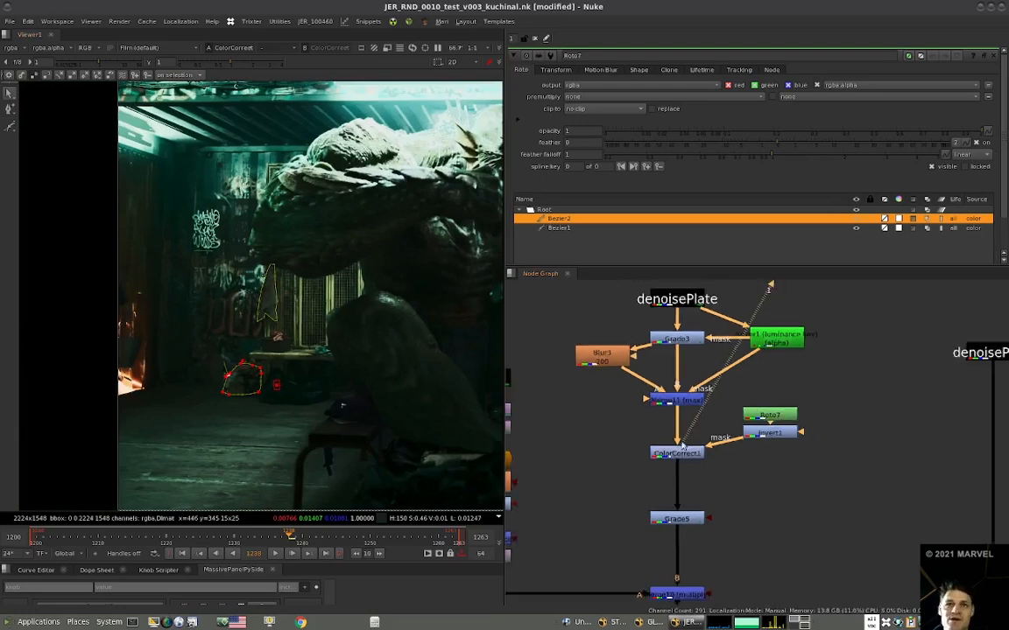
pyautogui.click(675, 458)
pyautogui.moveTo(679, 450); pyautogui.dragTo(679, 470)
pyautogui.hotkey('shift', '.')
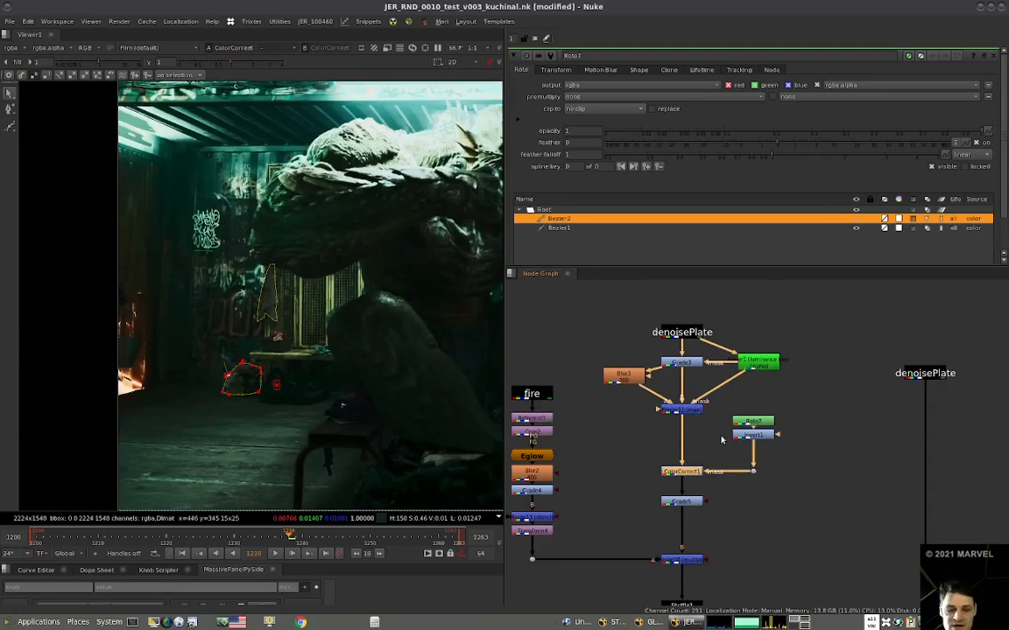
# Label ColorCorrect1 as "high".
pyautogui.hotkey('shift', 'n')
pyautogui.write('high')
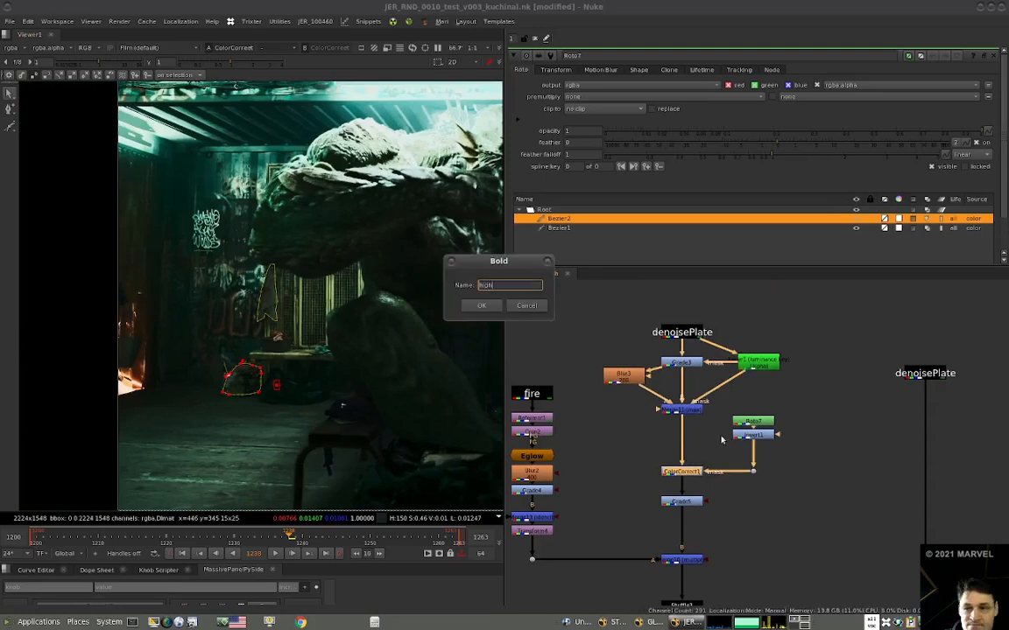
pyautogui.press('Return')
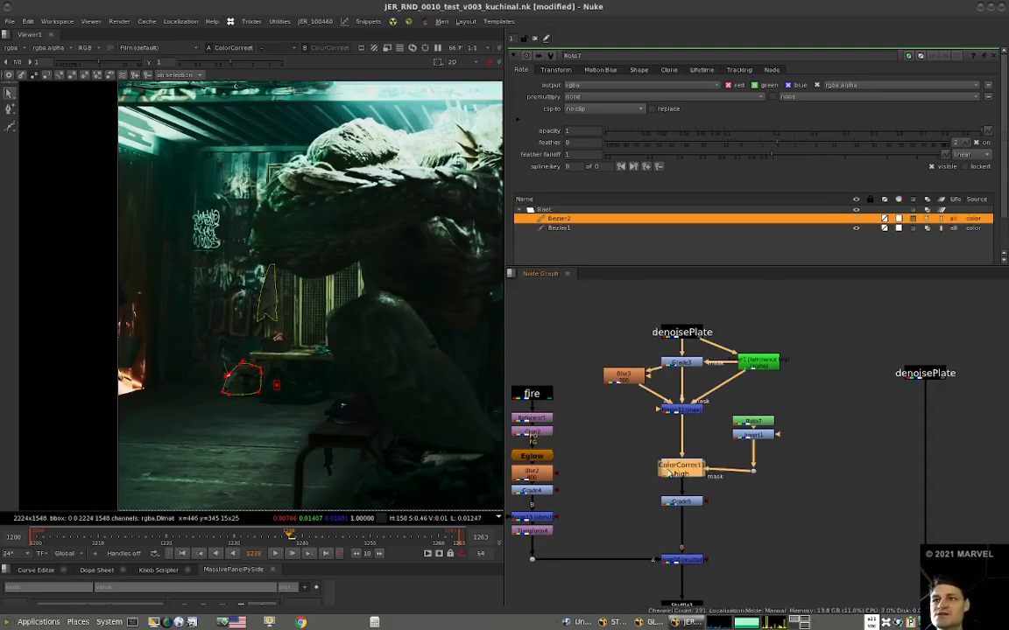
# Add a Blur after Invert1 in the mask branch and set its size to 2.
pyautogui.click(725, 447)
pyautogui.press('b')
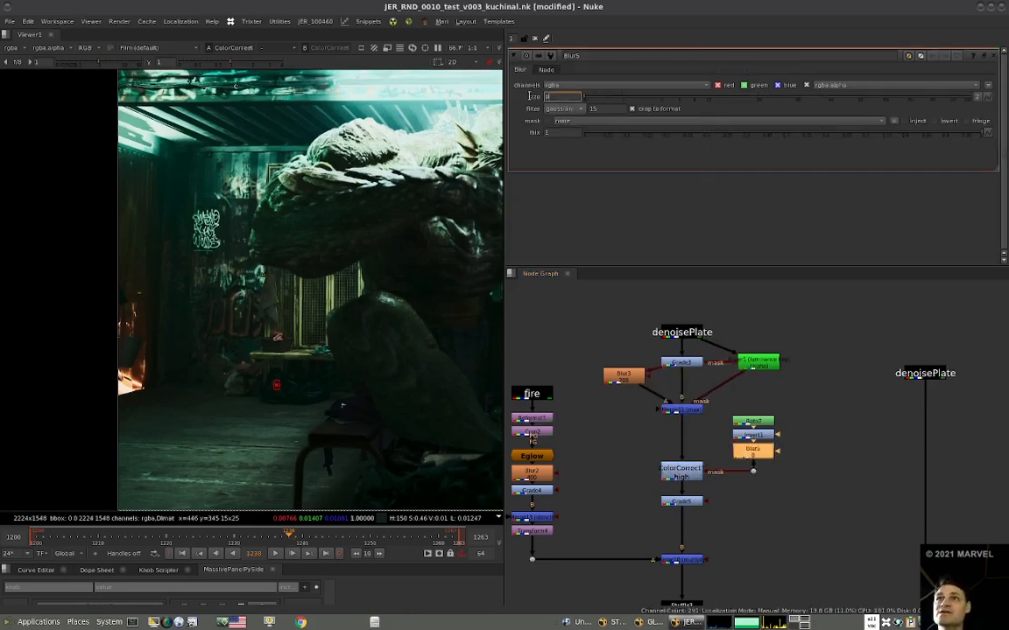
pyautogui.click(858, 436)
# Compare the full plate with ColorCorrect1 disabled and enabled.
pyautogui.click(681, 474)
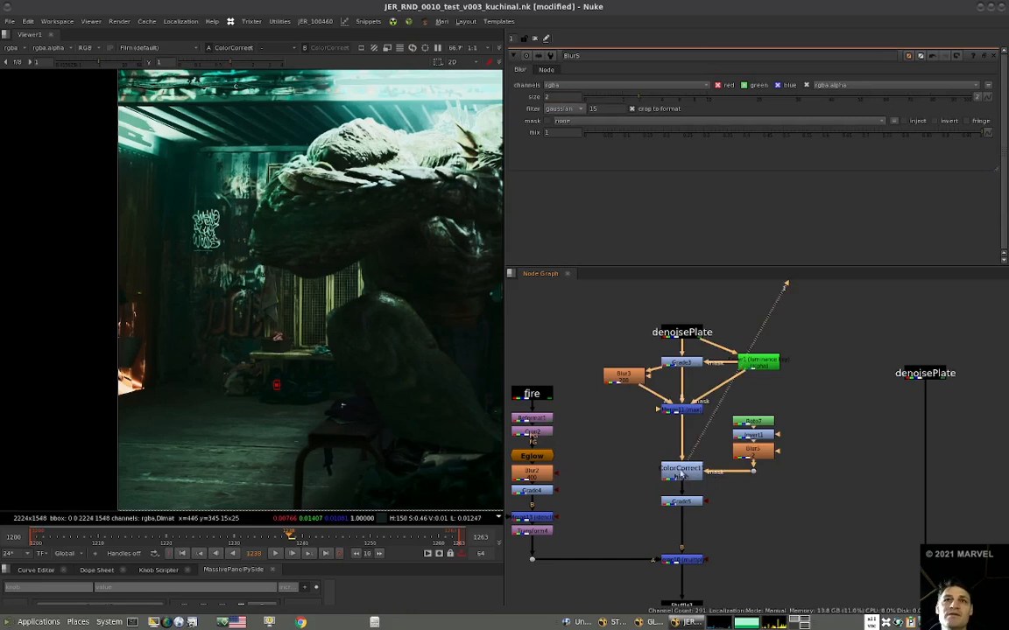
pyautogui.scroll(-5, 287, 337)
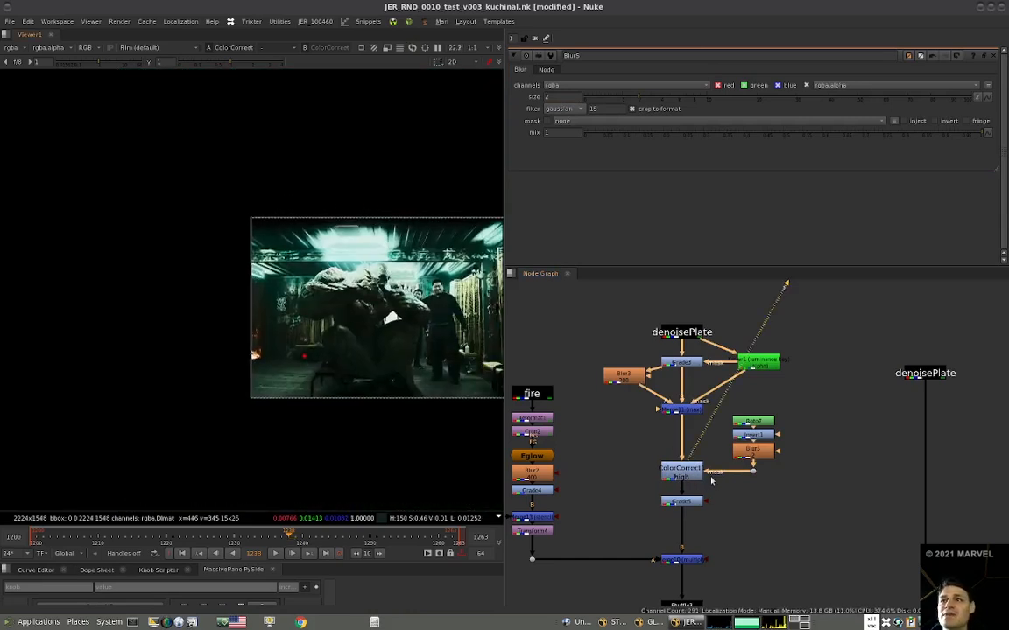
pyautogui.press('d')
pyautogui.press('d')
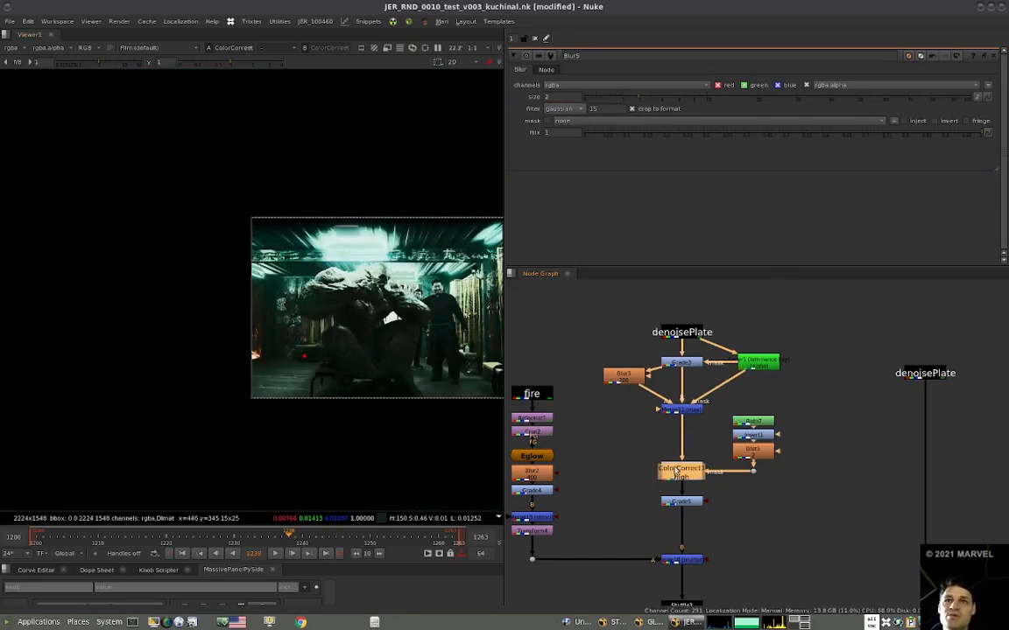
# Move the Roto7, Invert1 and Blur5 mask branch with its Dot farther away from ColorCorrect1.
pyautogui.moveTo(789, 408); pyautogui.dragTo(723, 478)
pyautogui.moveTo(747, 417); pyautogui.dragTo(802, 418)
pyautogui.click(860, 399)
# Draw a closed Bezier shape in Roto7 around the ceiling, the creature and the standing man, leaving out the lit back wall.
pyautogui.doubleClick(816, 422)
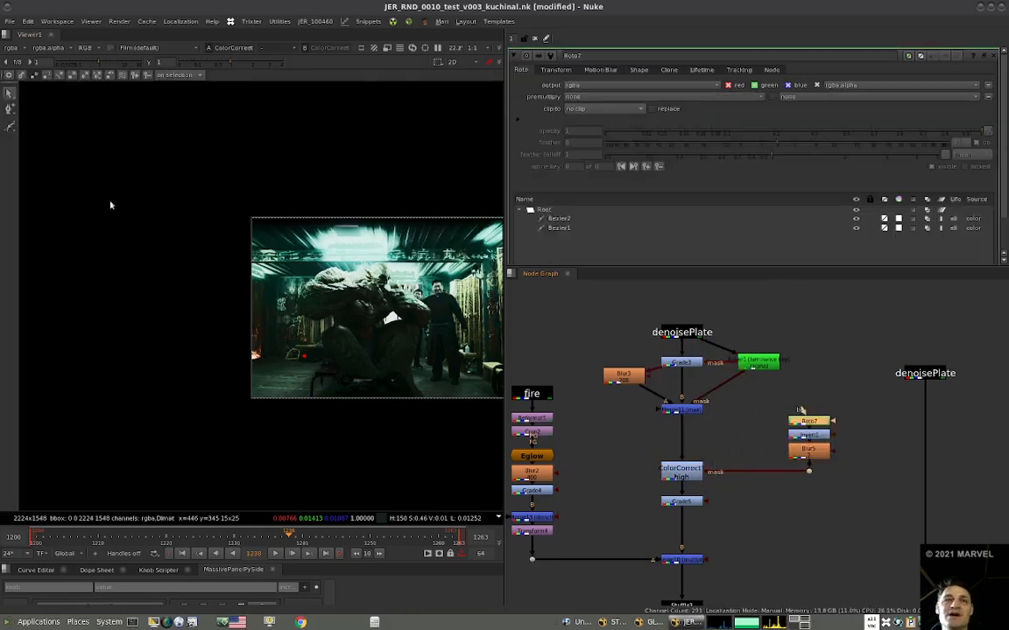
pyautogui.click(10, 129)
pyautogui.moveTo(228, 290); pyautogui.dragTo(251, 279)
pyautogui.click(294, 277)
pyautogui.click(356, 303)
pyautogui.scroll(-3, 369, 320)
pyautogui.moveTo(369, 321); pyautogui.dragTo(333, 310, button='middle')
pyautogui.click(371, 378)
pyautogui.click(457, 325)
pyautogui.click(459, 231)
pyautogui.click(383, 182)
pyautogui.click(225, 188)
pyautogui.click(247, 291)
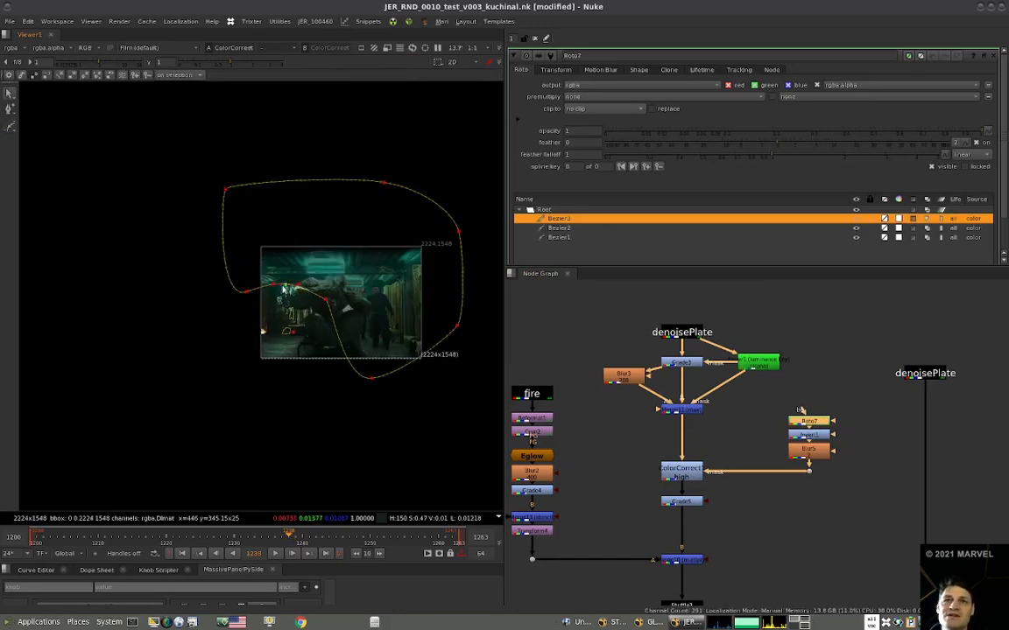
# Compare the back wall near the new roto shape with ColorCorrect1 disabled and enabled.
pyautogui.scroll(5, 305, 300)
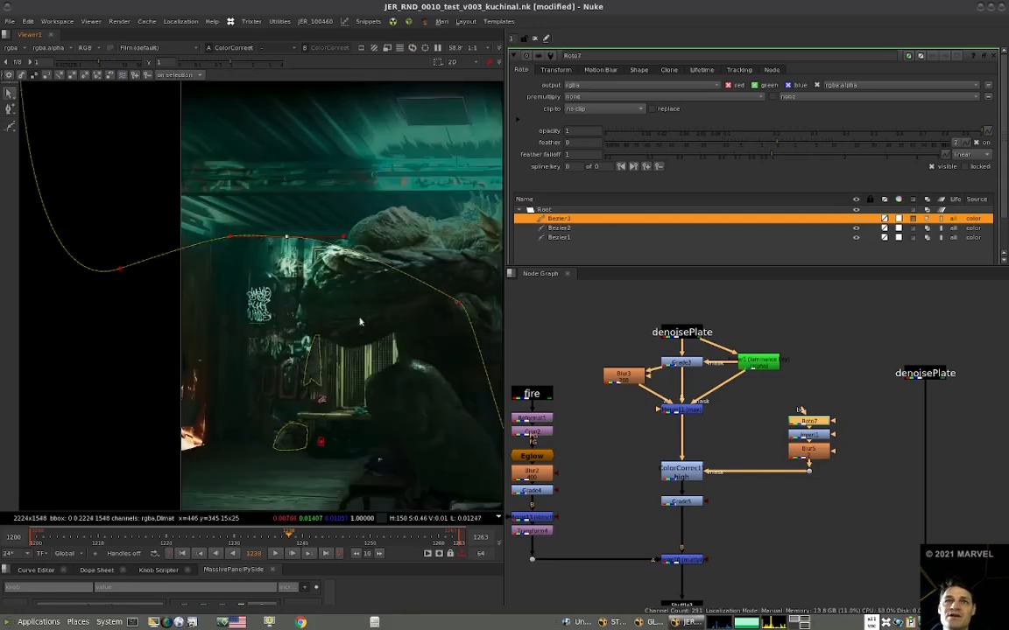
pyautogui.click(682, 473)
pyautogui.press('d')
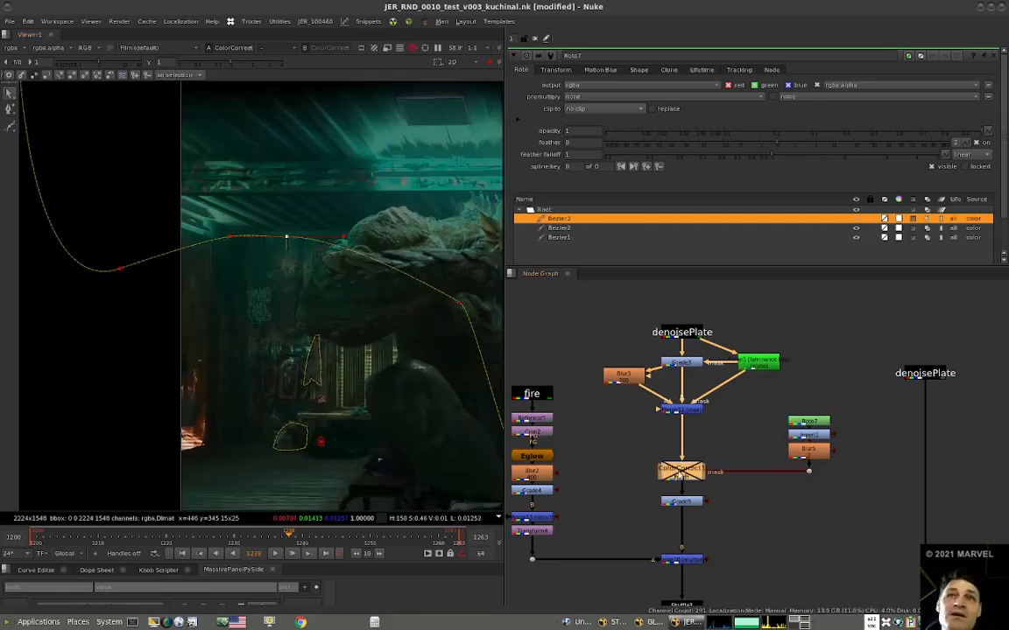
pyautogui.press('d')
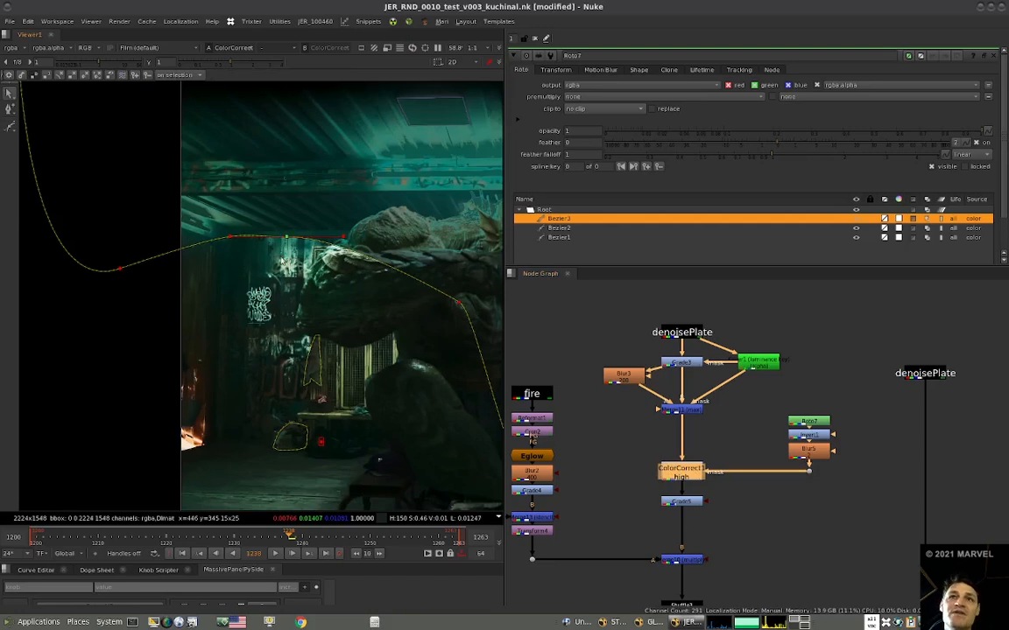
# Feather the lower edge of the new Bezier shape outward across the back wall and below the creature.
pyautogui.keyDown('ctrl'); pyautogui.moveTo(287, 237); pyautogui.dragTo(282, 258); pyautogui.keyUp('ctrl')
pyautogui.keyDown('ctrl'); pyautogui.moveTo(120, 268); pyautogui.dragTo(100, 313); pyautogui.keyUp('ctrl')
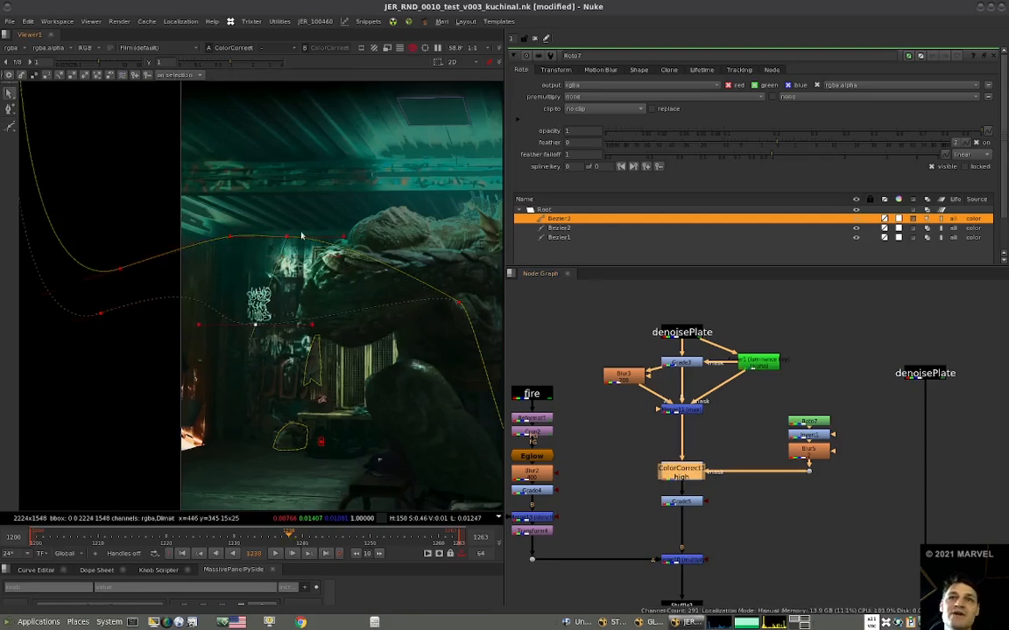
pyautogui.scroll(-2, 250, 242)
pyautogui.click(370, 271)
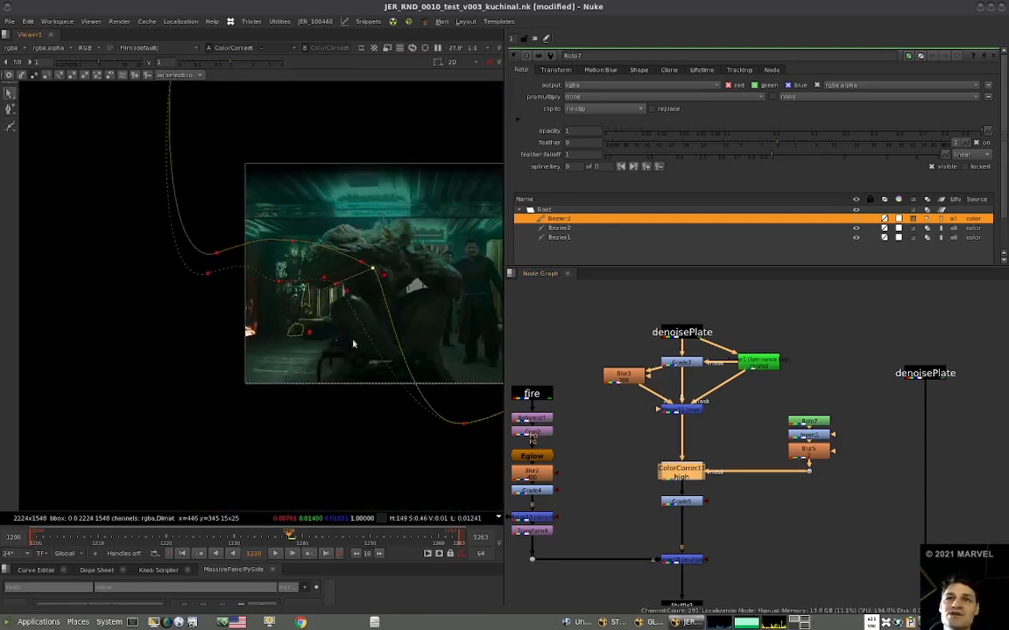
pyautogui.click(463, 425)
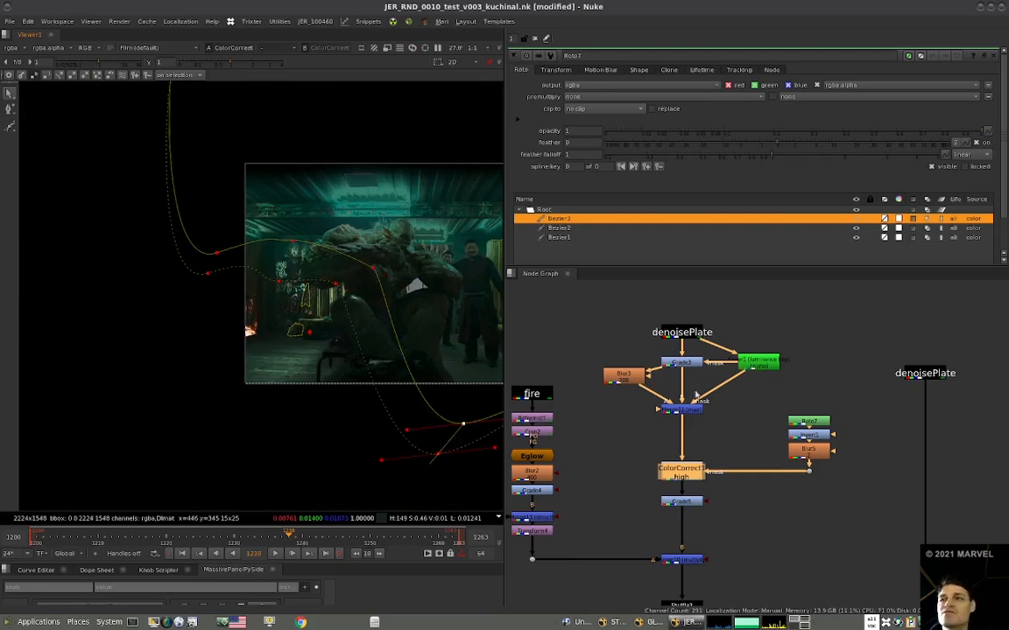
# Open Merge12 and inspect the fire and the lit back wall in the full comp.
pyautogui.scroll(-6, 692, 398)
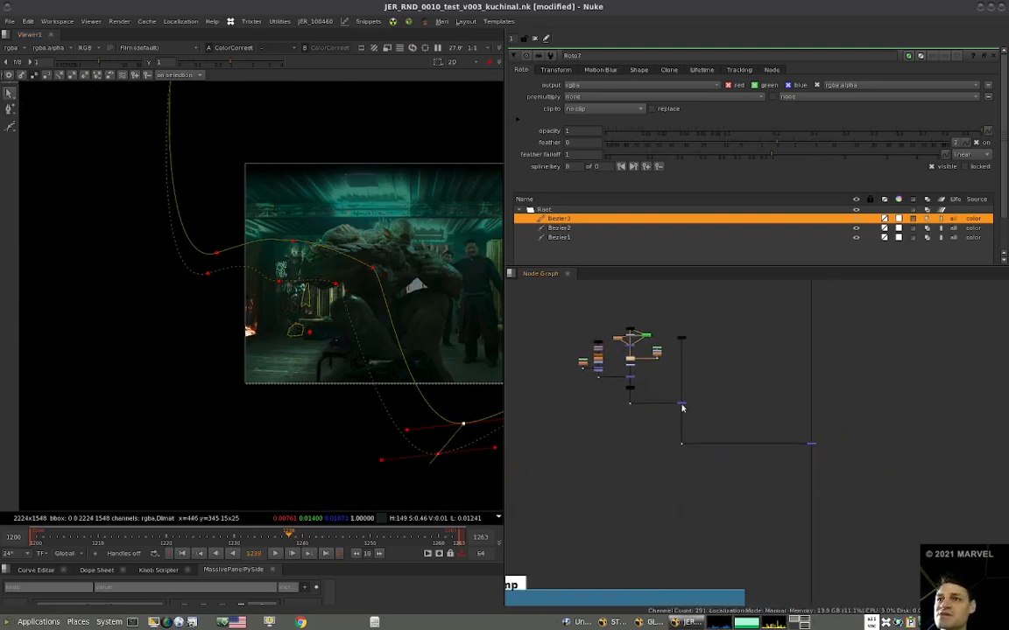
pyautogui.click(681, 403)
pyautogui.moveTo(350, 293); pyautogui.dragTo(348, 320, button='middle')
pyautogui.press('2')
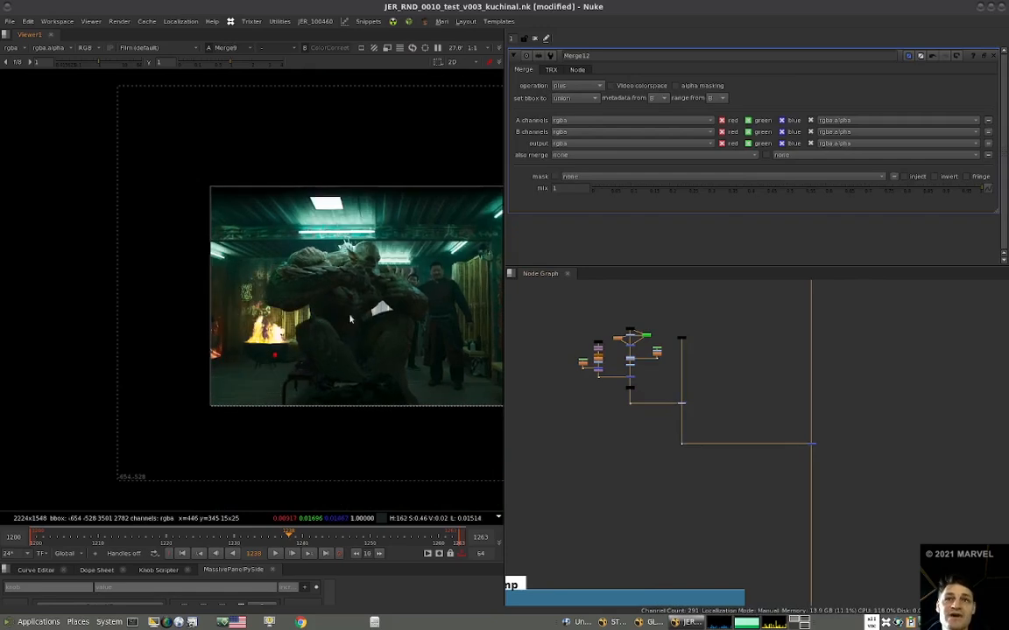
pyautogui.scroll(5, 283, 295)
pyautogui.scroll(-2, 650, 380)
pyautogui.scroll(7, 631, 360)
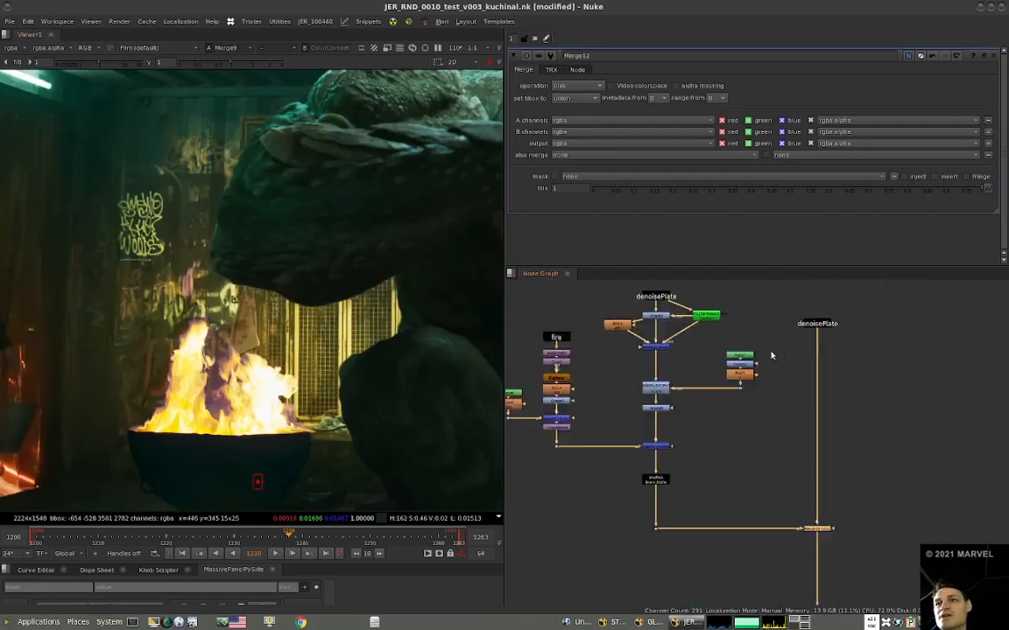
# Compare the full comp with ColorCorrect1 disabled and enabled, checking the wall highlights up close and in the wide view.
pyautogui.scroll(2, 655, 391)
pyautogui.click(653, 389)
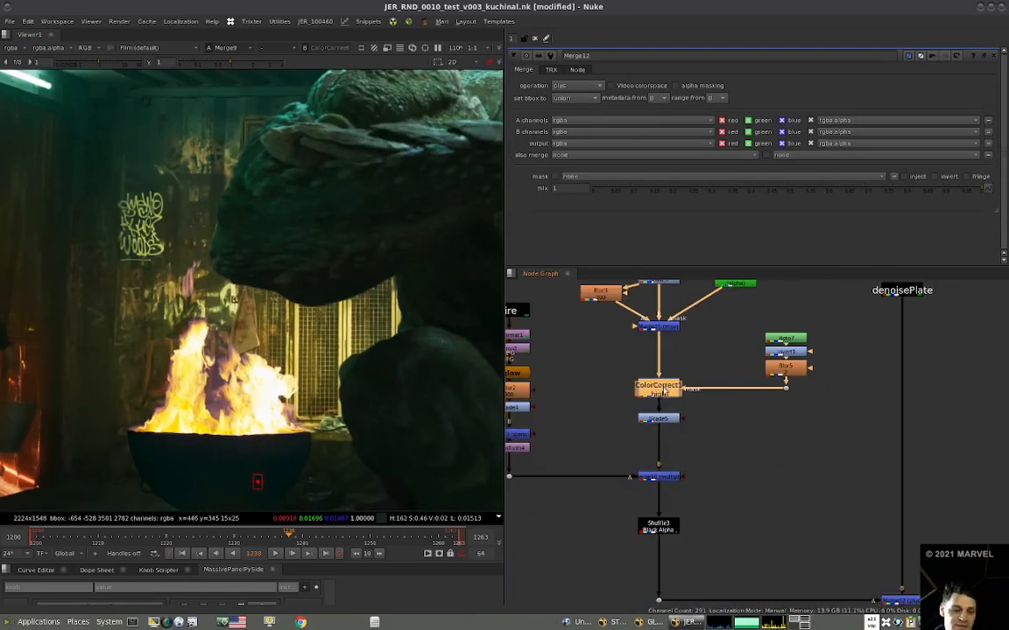
pyautogui.press('d')
pyautogui.press('d')
pyautogui.press('d')
pyautogui.press('d')
pyautogui.scroll(-5, 330, 381)
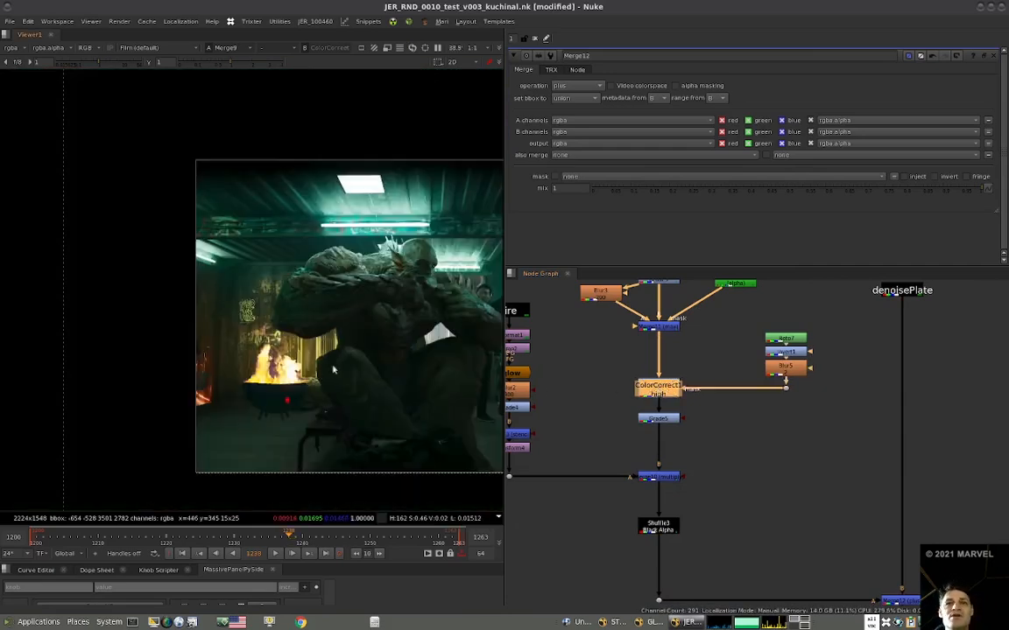
pyautogui.scroll(3, 333, 370)
pyautogui.press('d')
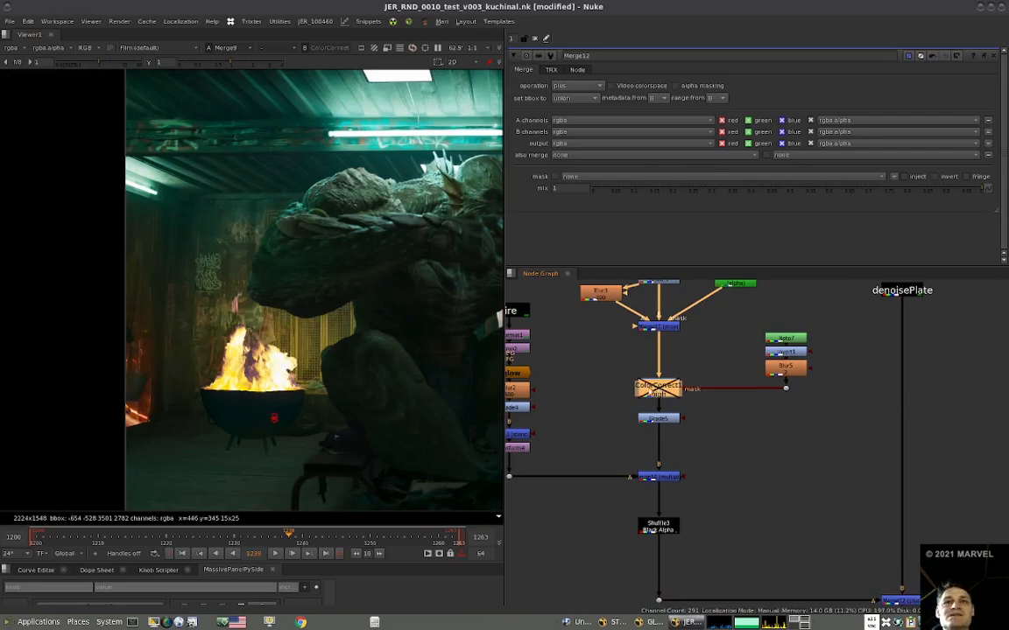
pyautogui.press('d')
pyautogui.scroll(-3, 302, 332)
pyautogui.scroll(3, 344, 360)
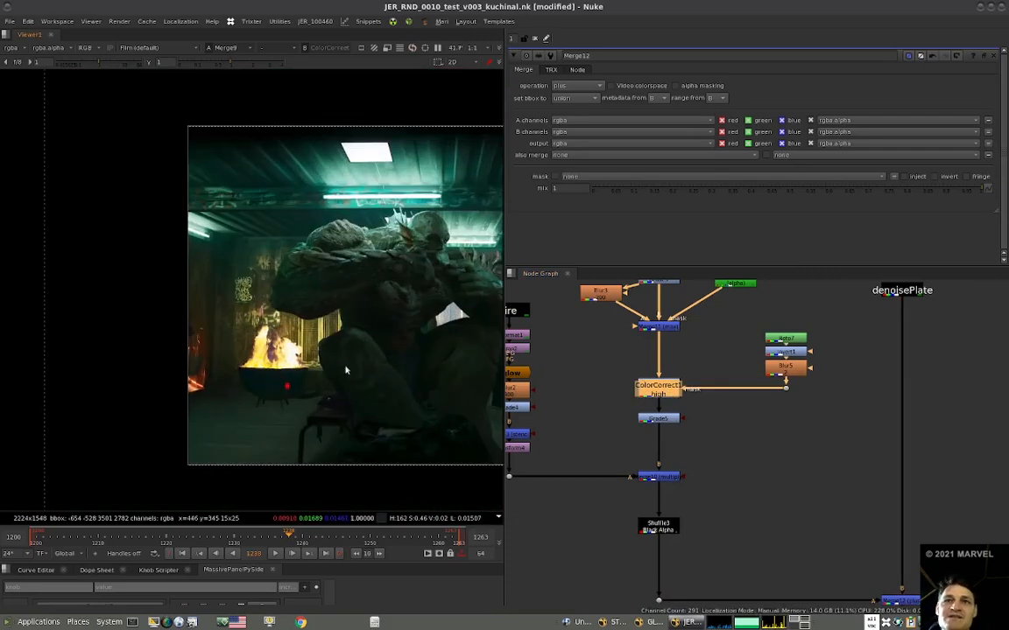
pyautogui.scroll(2, 350, 366)
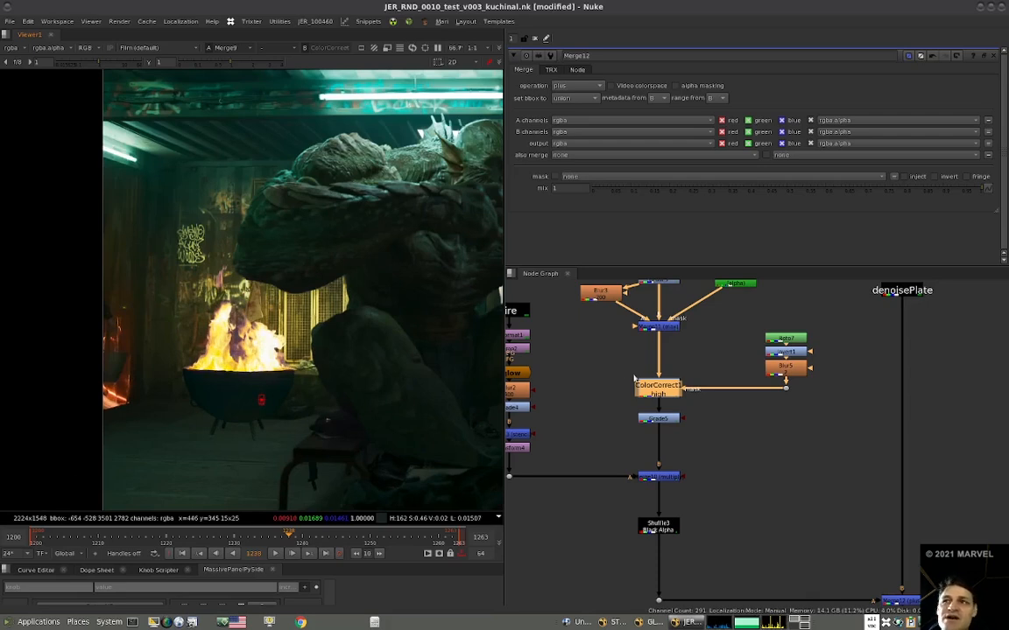
# Review ColorCorrect1's ranges and highlights gain, and insert a duplicate of the node directly above it.
pyautogui.doubleClick(663, 392)
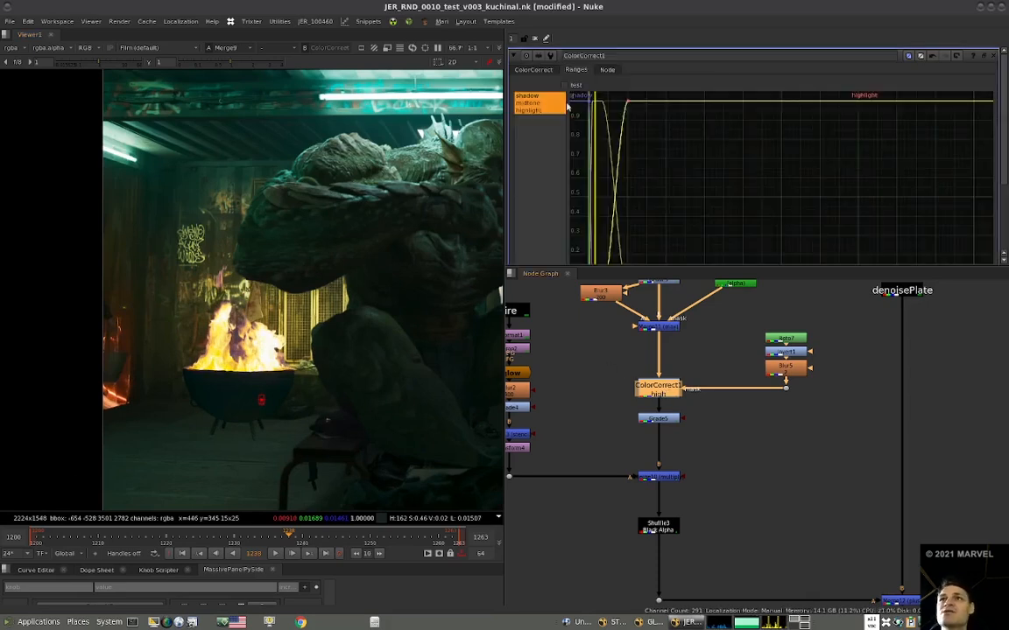
pyautogui.click(534, 70)
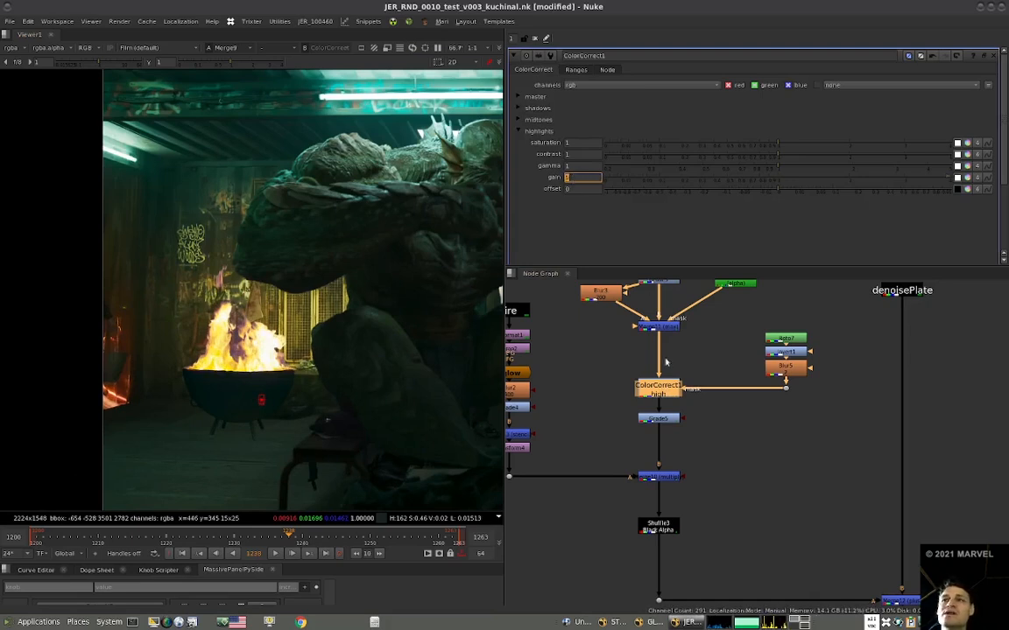
pyautogui.click(701, 375)
pyautogui.click(674, 391)
pyautogui.hotkey('alt', 'c')
pyautogui.moveTo(676, 390); pyautogui.dragTo(661, 364)
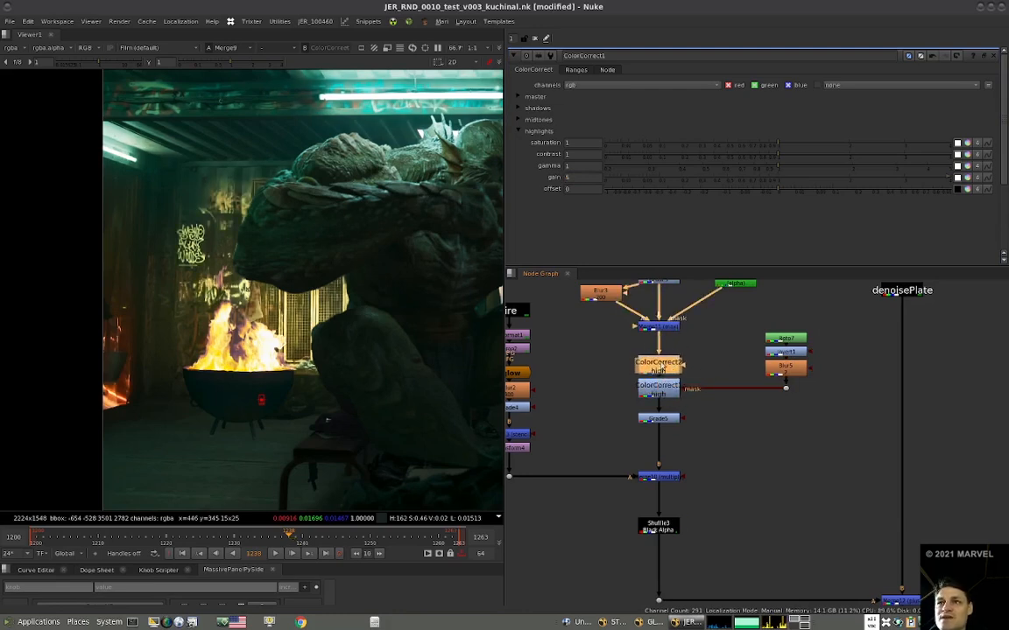
# View the duplicated ColorCorrect2 and set its highlights gain to 50.
pyautogui.press('1')
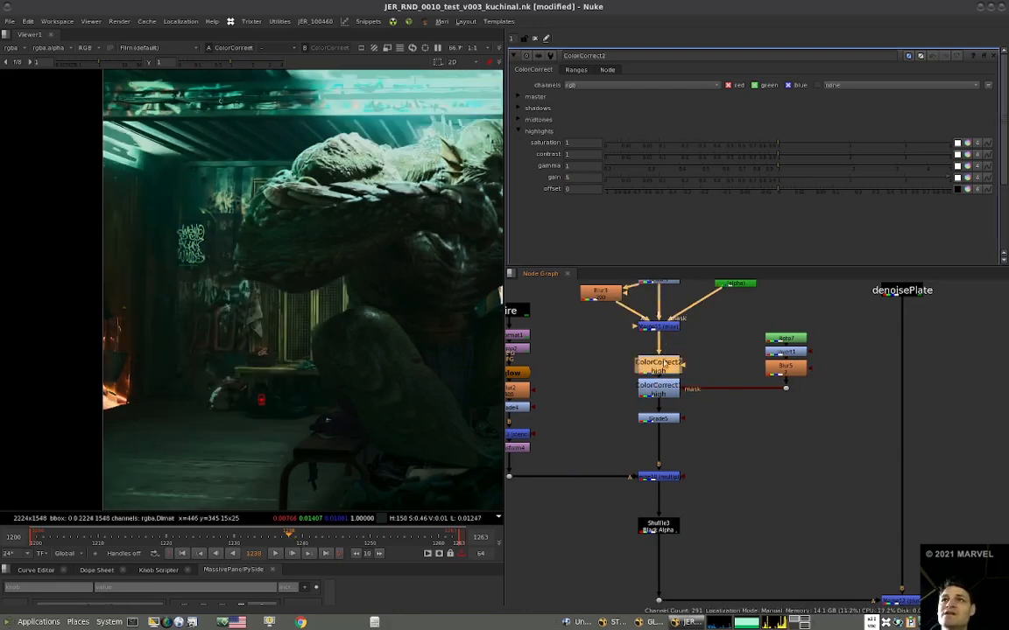
pyautogui.click(583, 177)
pyautogui.write('0')
pyautogui.press('Return')
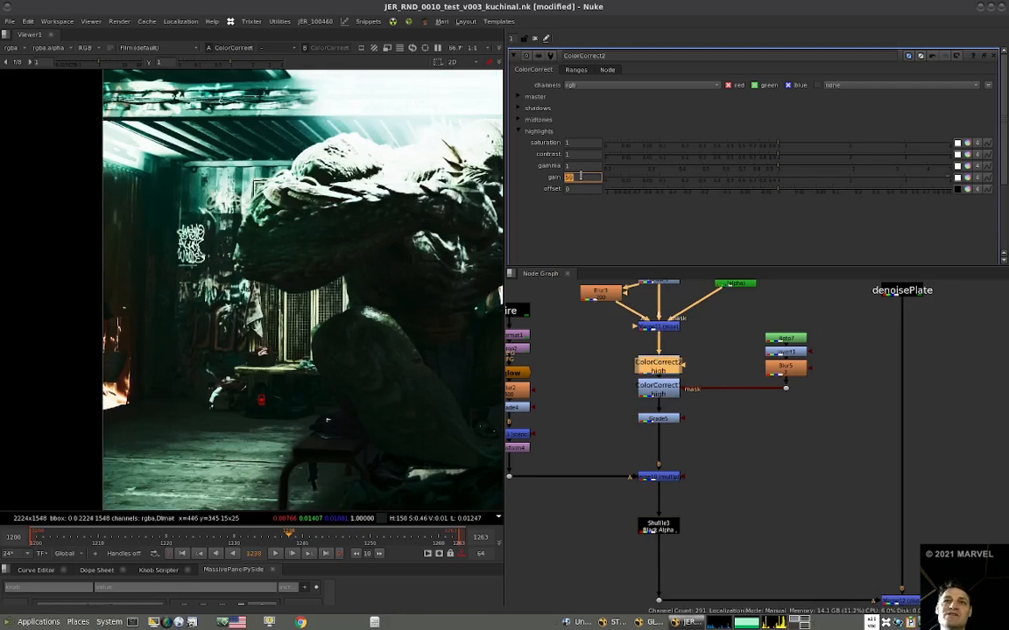
# Narrow ColorCorrect2's highlight range by shifting the start of the highlight curve toward brighter values.
pyautogui.click(567, 73)
pyautogui.keyDown('alt'); pyautogui.moveTo(680, 146); pyautogui.dragTo(635, 243, button='middle'); pyautogui.keyUp('alt')
pyautogui.scroll(-1, 644, 207)
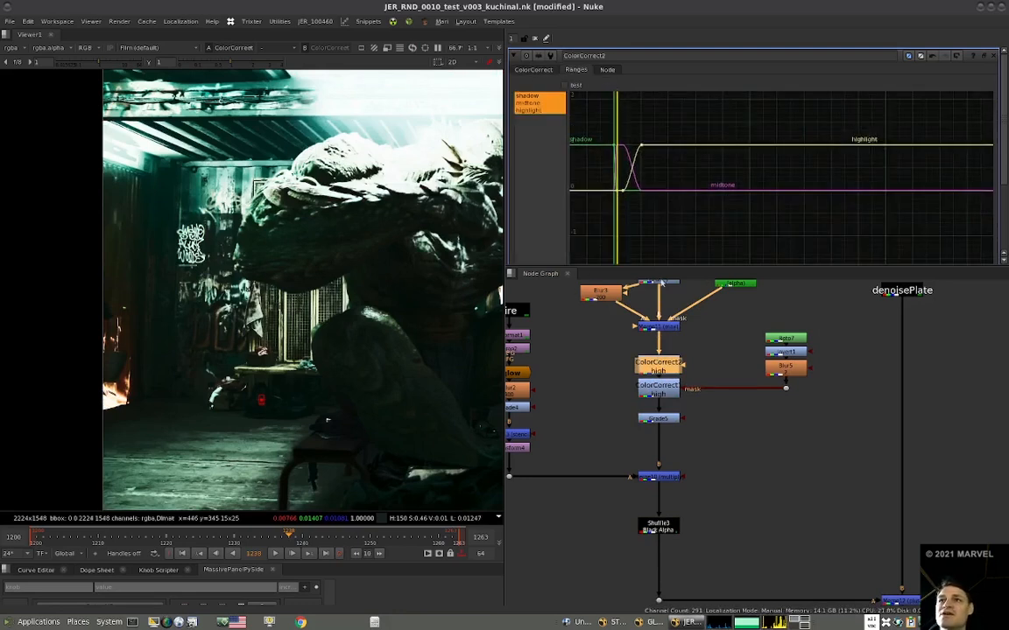
pyautogui.moveTo(668, 355); pyautogui.dragTo(668, 357)
pyautogui.moveTo(711, 124); pyautogui.dragTo(568, 207)
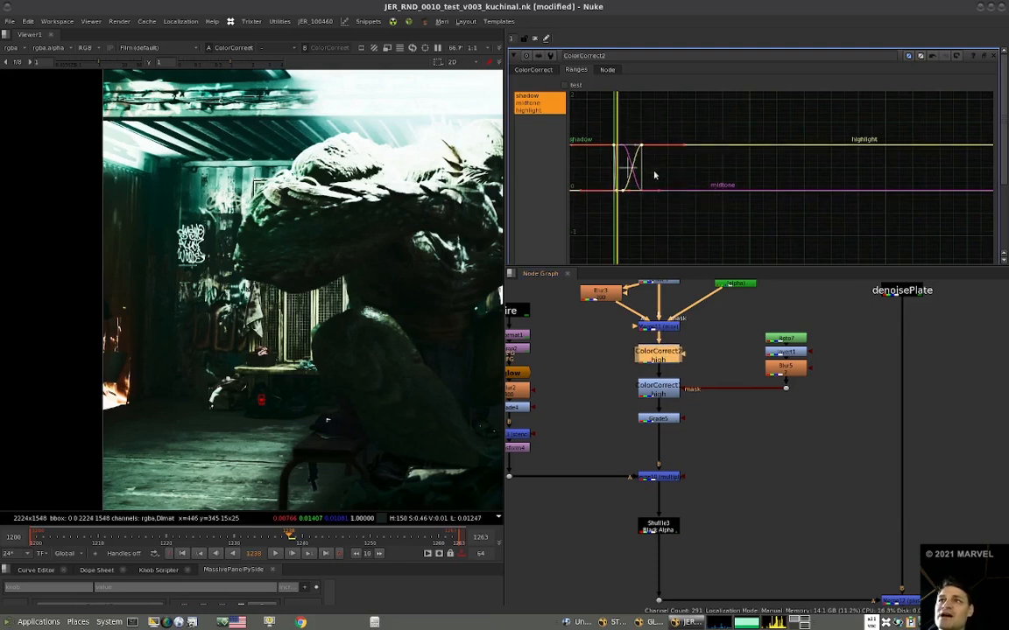
pyautogui.moveTo(640, 171)
pyautogui.mouseDown()
pyautogui.moveTo(681, 173)
pyautogui.moveTo(646, 172)
pyautogui.moveTo(666, 174)
pyautogui.moveTo(648, 190)
pyautogui.mouseUp()
pyautogui.click(635, 194)
pyautogui.moveTo(701, 122); pyautogui.dragTo(520, 198)
pyautogui.moveTo(668, 173); pyautogui.dragTo(645, 173)
# Connect ColorCorrect2's mask input to Blur5.
pyautogui.scroll(10, 355, 308)
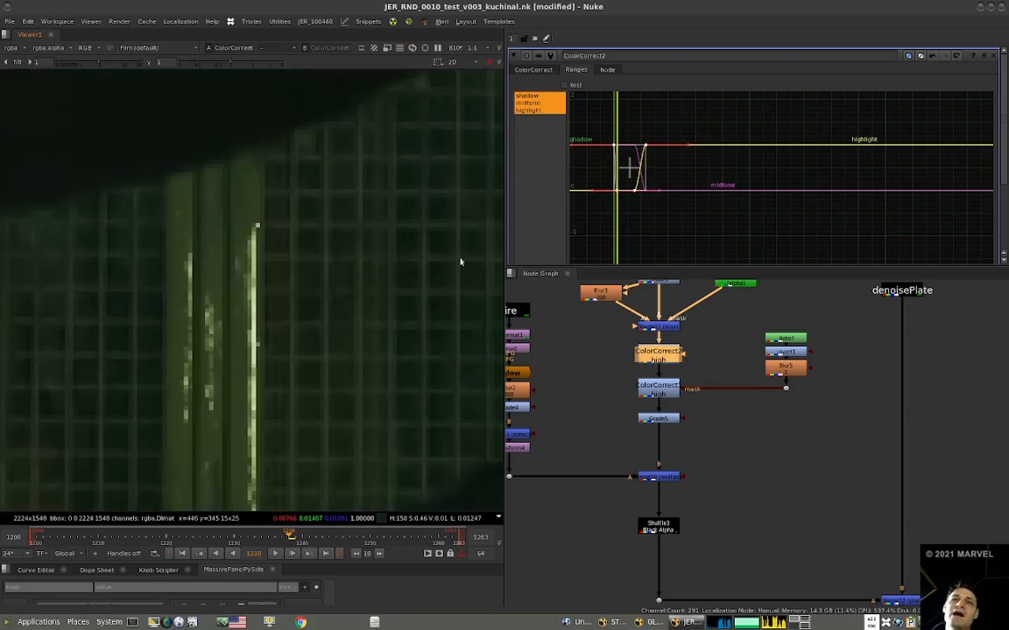
pyautogui.click(655, 391)
pyautogui.moveTo(771, 372); pyautogui.dragTo(779, 370)
pyautogui.click(709, 414)
# Inspect the masked highlights on the back wall at the outputs of ColorCorrect1 and Grade5.
pyautogui.click(661, 390)
pyautogui.press('1')
pyautogui.click(659, 419)
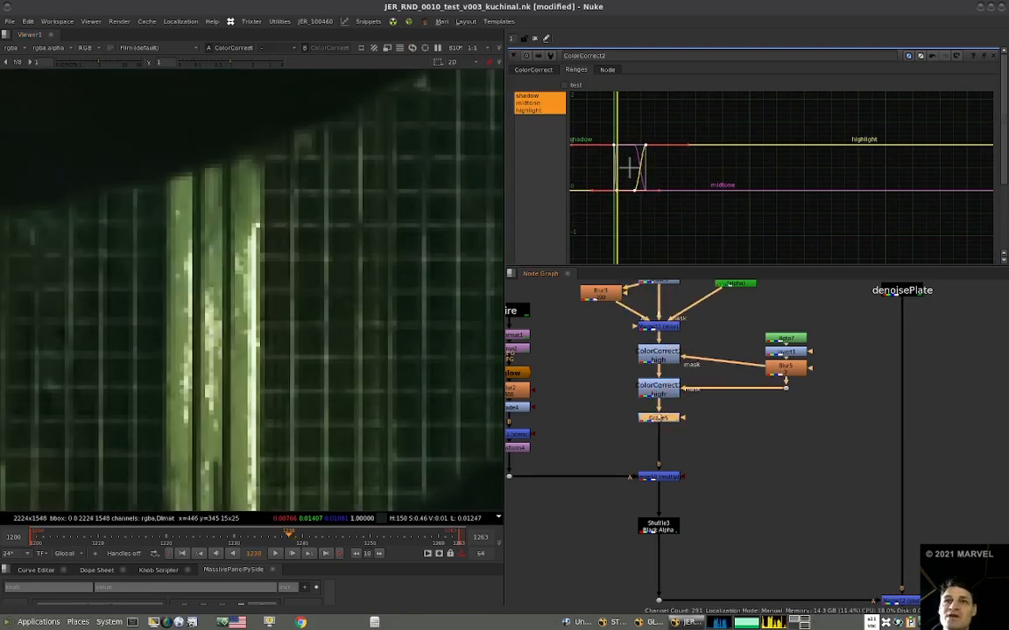
pyautogui.press('1')
pyautogui.scroll(-10, 355, 327)
pyautogui.scroll(3, 361, 343)
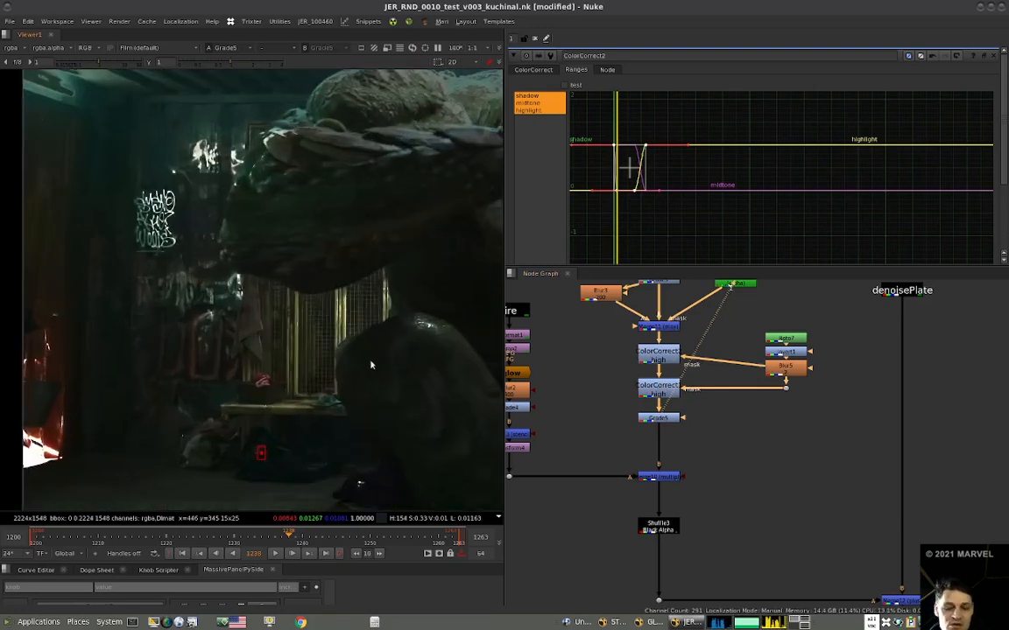
# Compare the metal gate's highlights in the full comp with ColorCorrect2 disabled and enabled.
pyautogui.press('2')
pyautogui.scroll(4, 403, 325)
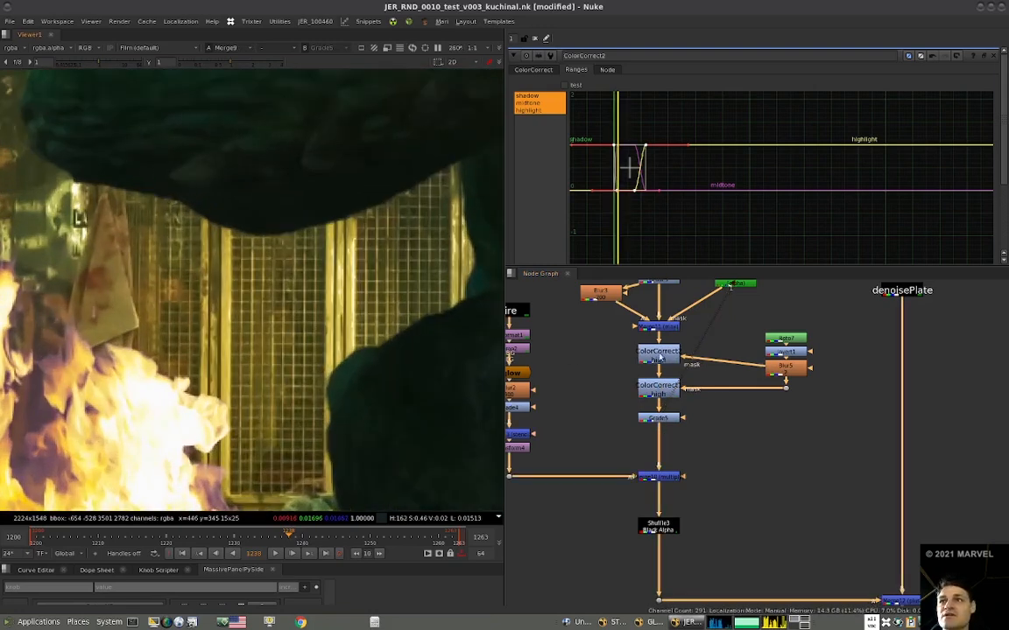
pyautogui.click(661, 357)
pyautogui.press('d')
# Disable both ColorCorrect2 and ColorCorrect1 to check the comp without the highlight corrections.
pyautogui.press('d')
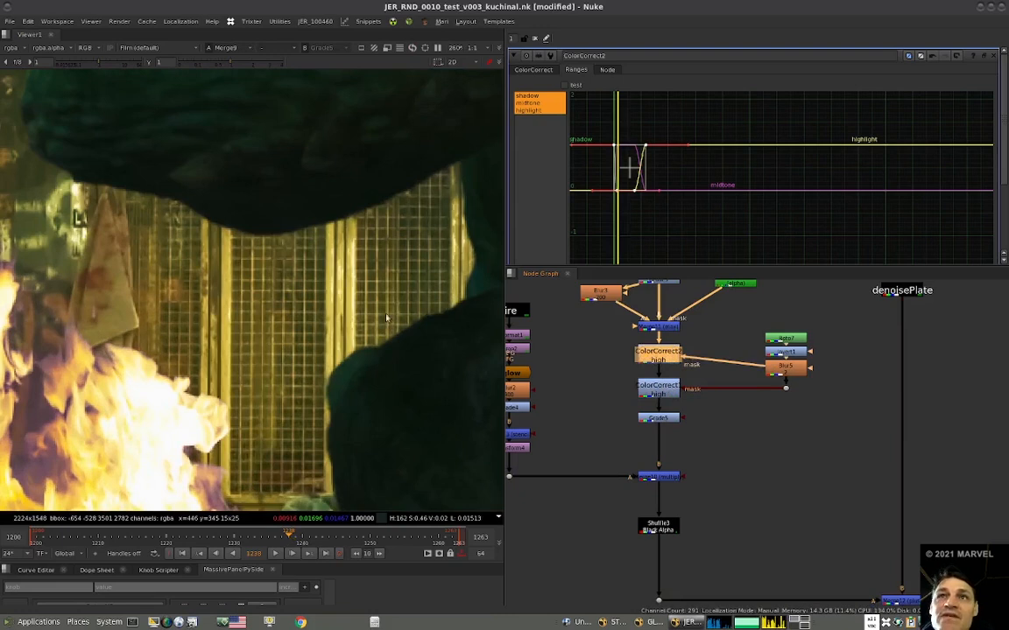
pyautogui.scroll(-5, 383, 338)
pyautogui.click(596, 371)
pyautogui.click(658, 357)
pyautogui.press('d')
pyautogui.click(662, 391)
pyautogui.press('d')
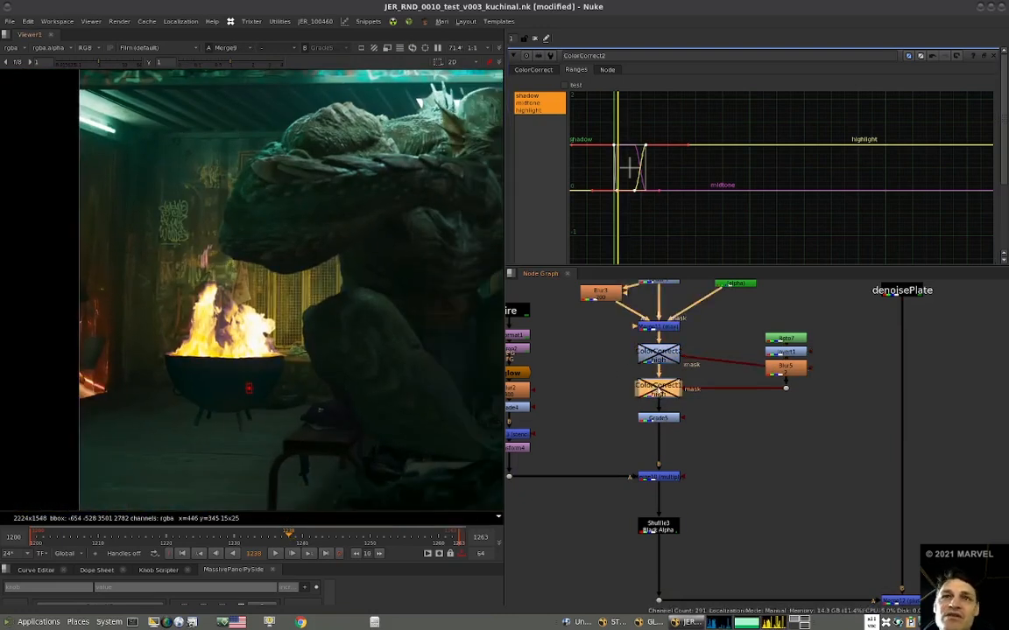
# Compare the full comp with the fire light merge Merge12 disabled and enabled.
pyautogui.click(664, 477)
pyautogui.moveTo(750, 506); pyautogui.dragTo(765, 423, button='middle')
pyautogui.moveTo(858, 537); pyautogui.dragTo(900, 501)
pyautogui.press('d')
# Re-enable ColorCorrect1 and ColorCorrect2, and compare the comp with ColorCorrect2 off and on.
pyautogui.press('d')
pyautogui.moveTo(661, 339); pyautogui.dragTo(655, 439, button='middle')
pyautogui.click(667, 404)
pyautogui.press('d')
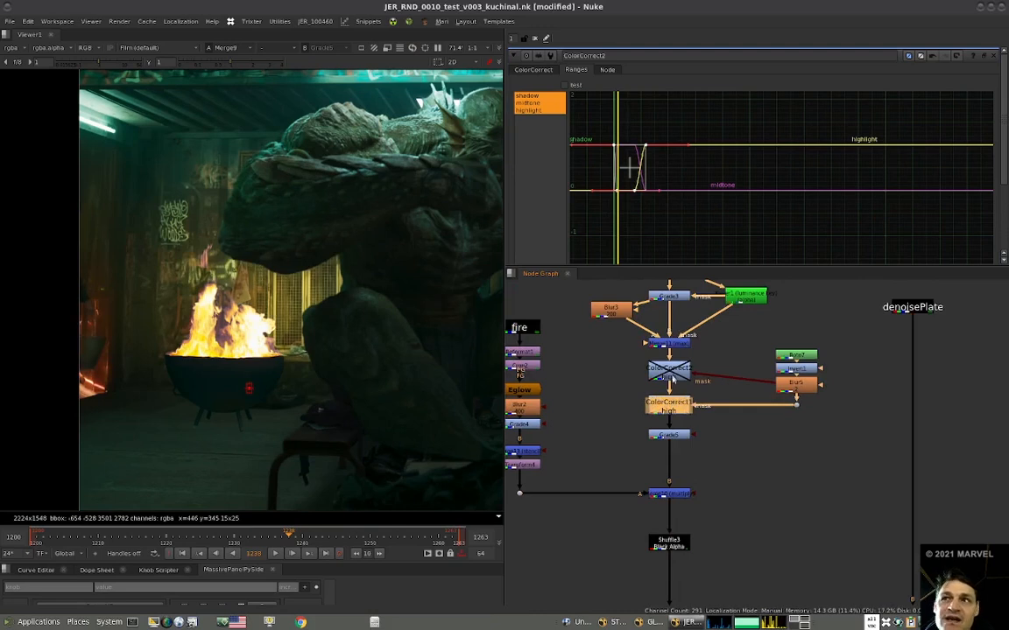
pyautogui.click(671, 375)
pyautogui.press('d')
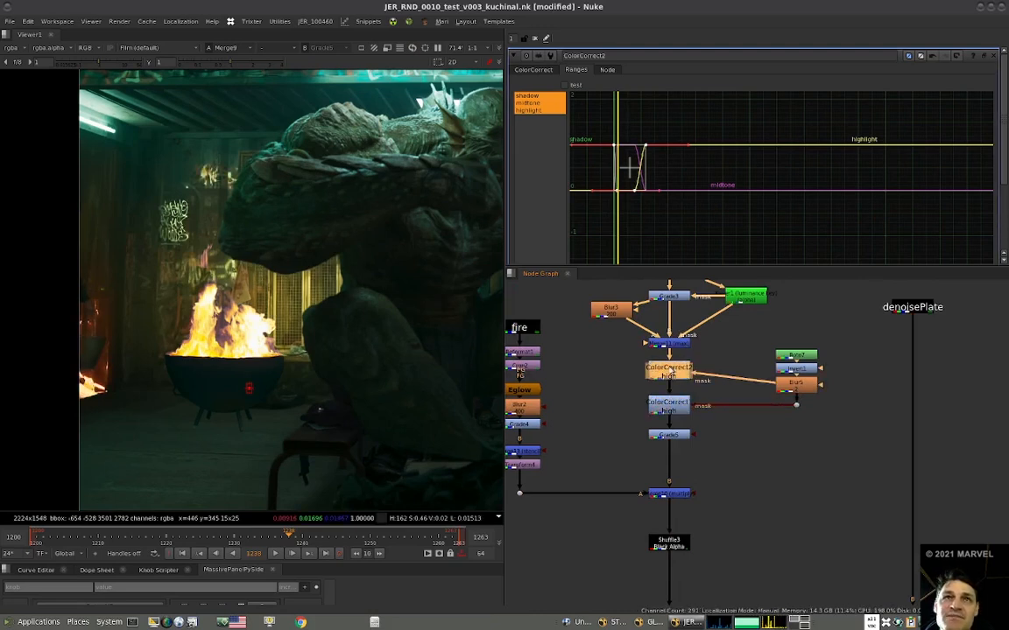
pyautogui.press('d')
pyautogui.press('d')
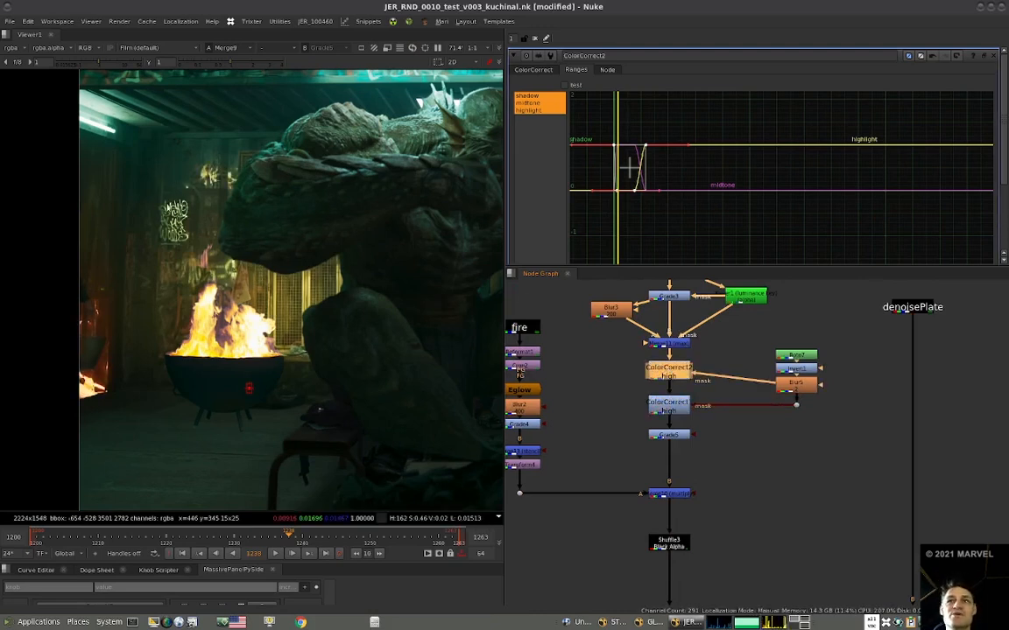
# Move the Roto7 mask branch farther from the two ColorCorrect nodes to free space between them.
pyautogui.moveTo(848, 350); pyautogui.dragTo(825, 374, button='middle')
pyautogui.moveTo(826, 371); pyautogui.dragTo(813, 411)
pyautogui.click(773, 378)
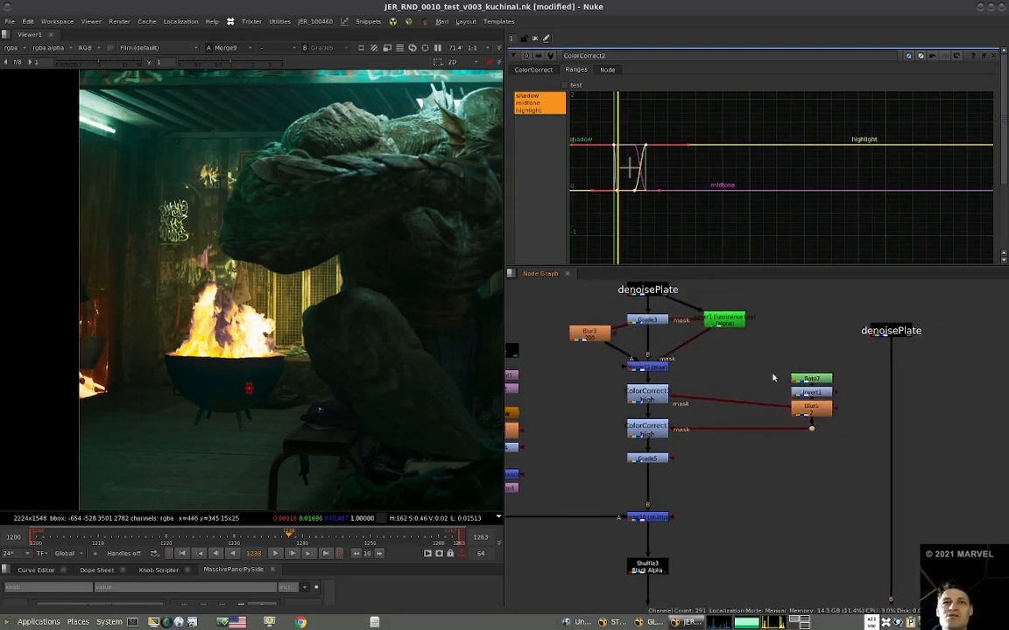
# Reshape Bezier3 in the Roto7 mask by lowering its upper edge point on the wall above the fire.
pyautogui.doubleClick(816, 380)
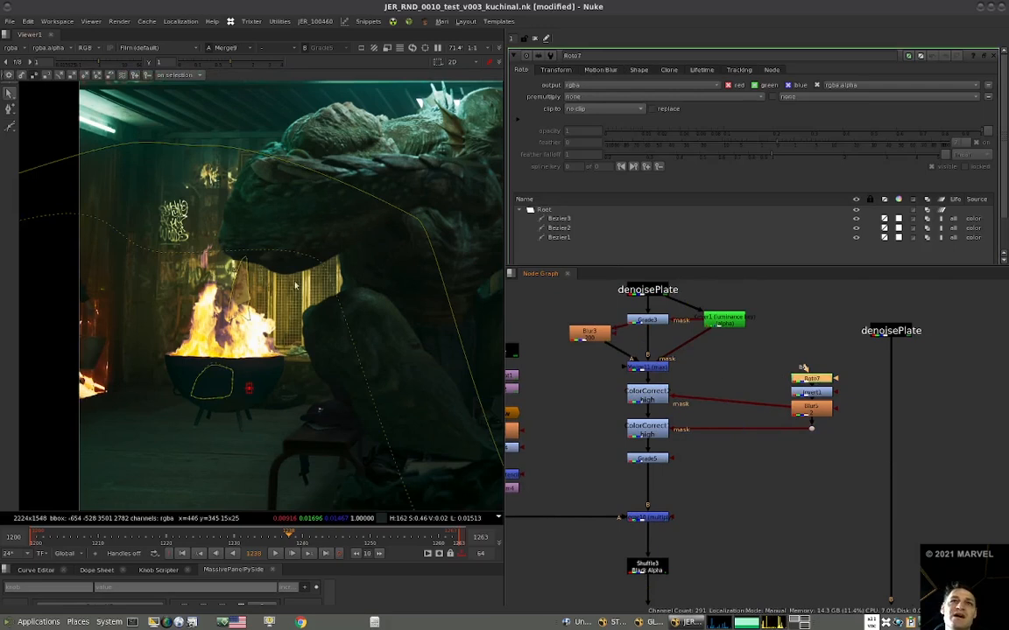
pyautogui.click(80, 155)
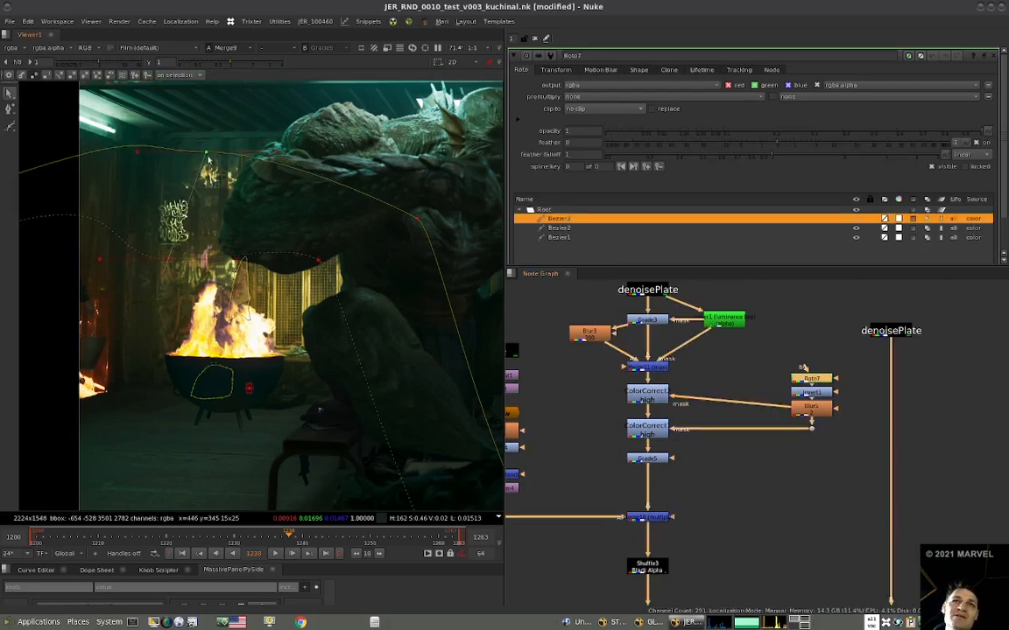
pyautogui.scroll(-3, 115, 194)
pyautogui.moveTo(123, 179); pyautogui.dragTo(123, 233)
pyautogui.moveTo(225, 231); pyautogui.dragTo(230, 239)
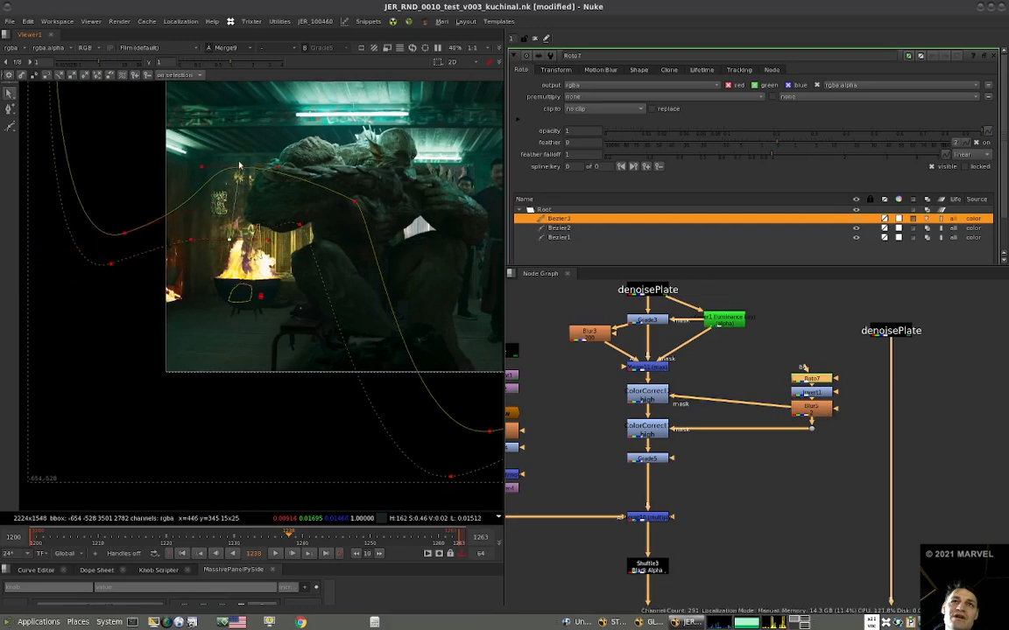
pyautogui.moveTo(238, 168); pyautogui.dragTo(232, 185)
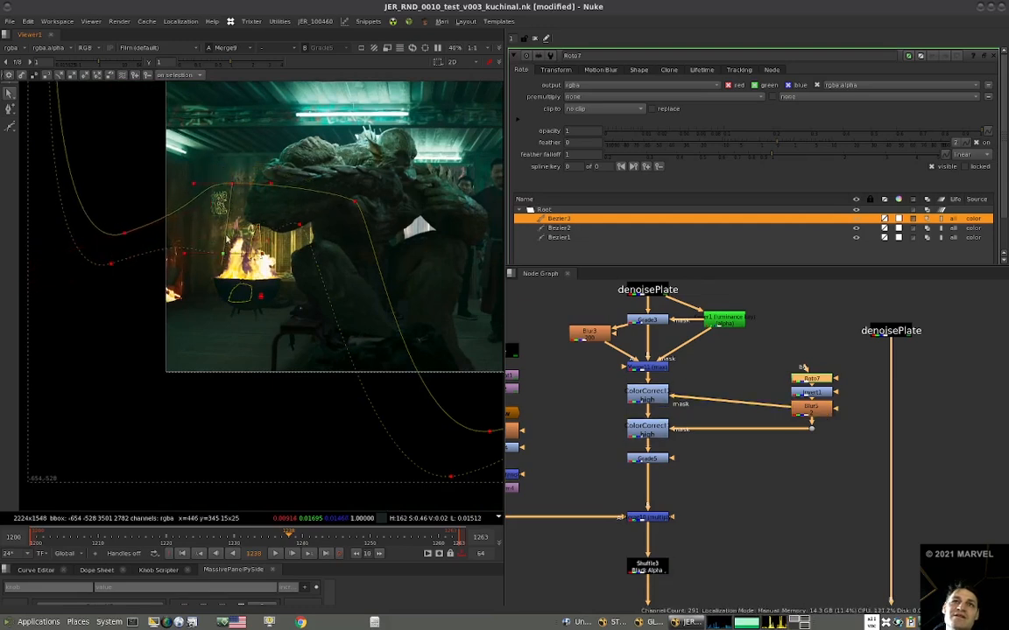
pyautogui.scroll(3, 235, 224)
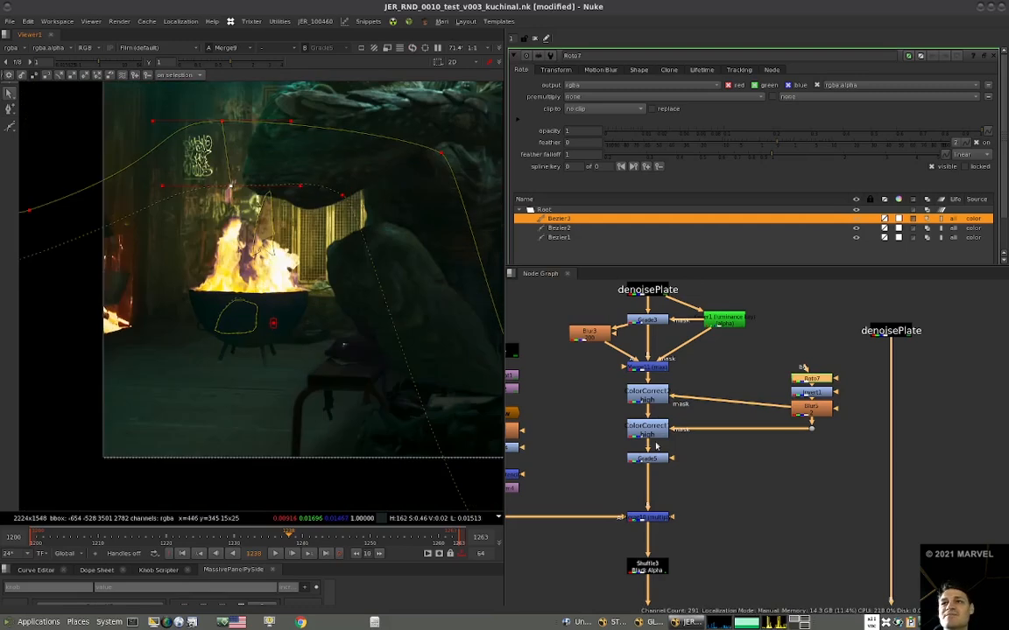
# Inspect the Grade5 settings and the Roto6 mask shape used by the fire light branch.
pyautogui.click(648, 458)
pyautogui.scroll(-3, 263, 316)
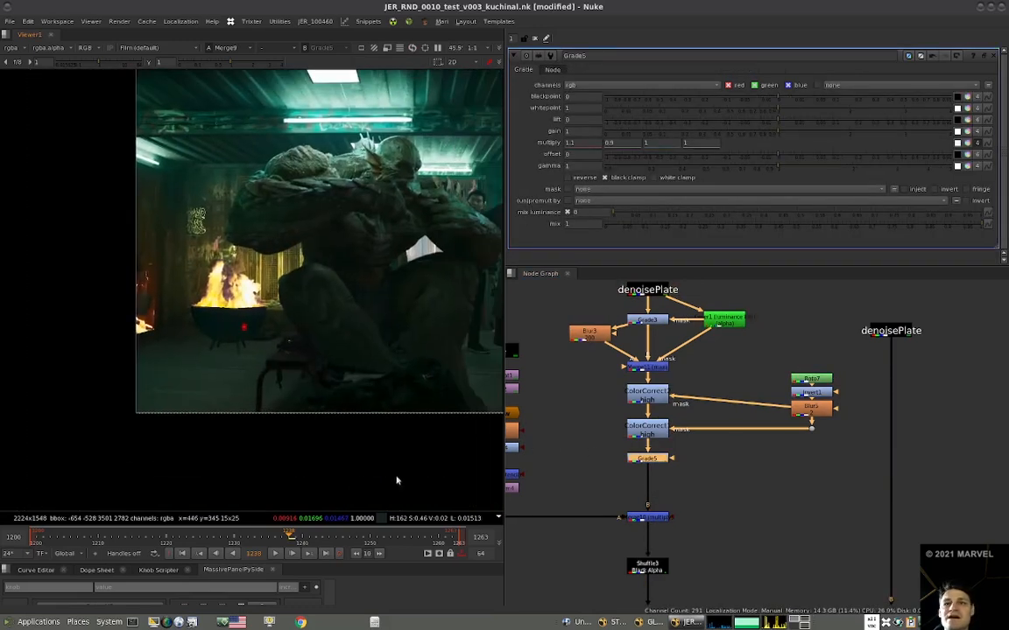
pyautogui.moveTo(627, 392); pyautogui.dragTo(696, 392, button='middle')
pyautogui.moveTo(922, 364); pyautogui.dragTo(881, 397)
pyautogui.moveTo(880, 409)
pyautogui.mouseDown(button='middle')
pyautogui.moveTo(809, 430)
pyautogui.moveTo(874, 412)
pyautogui.mouseUp(button='middle')
pyautogui.moveTo(611, 406); pyautogui.dragTo(602, 435, button='middle')
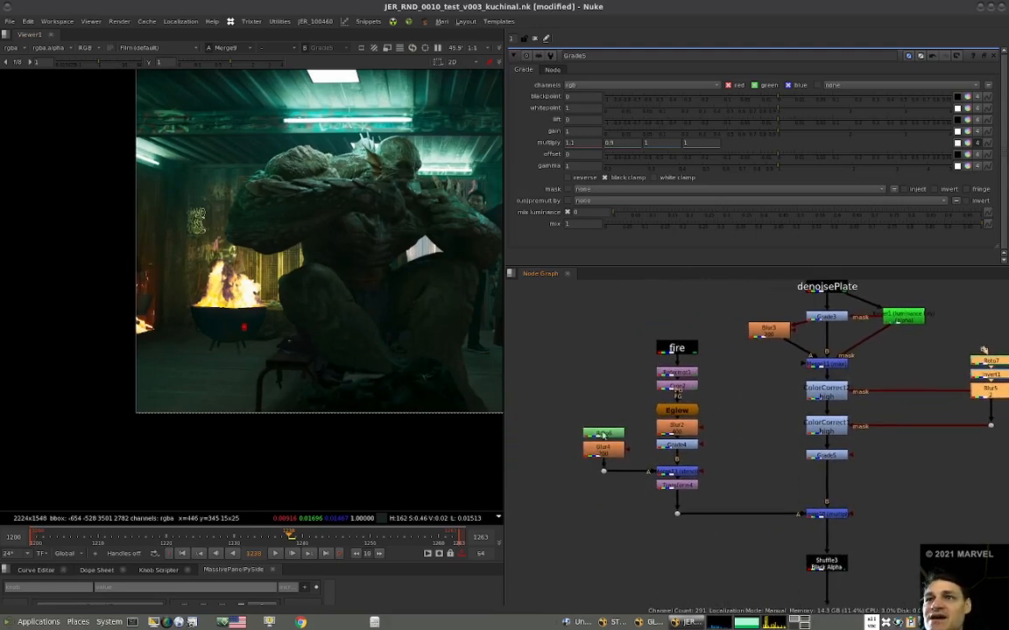
pyautogui.doubleClick(603, 435)
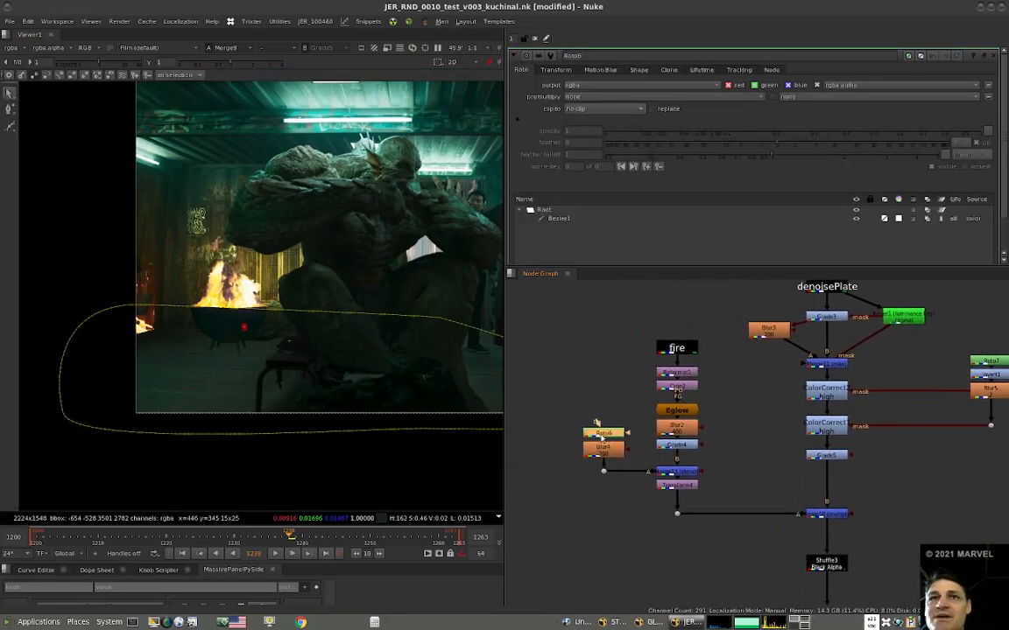
# View the Grade5 output to check the colour-corrected plate before the fire light multiply.
pyautogui.click(685, 487)
pyautogui.moveTo(707, 325); pyautogui.dragTo(559, 496)
pyautogui.moveTo(603, 435); pyautogui.dragTo(596, 383)
pyautogui.click(689, 445)
pyautogui.scroll(-4, 689, 445)
pyautogui.click(758, 449)
pyautogui.press('1')
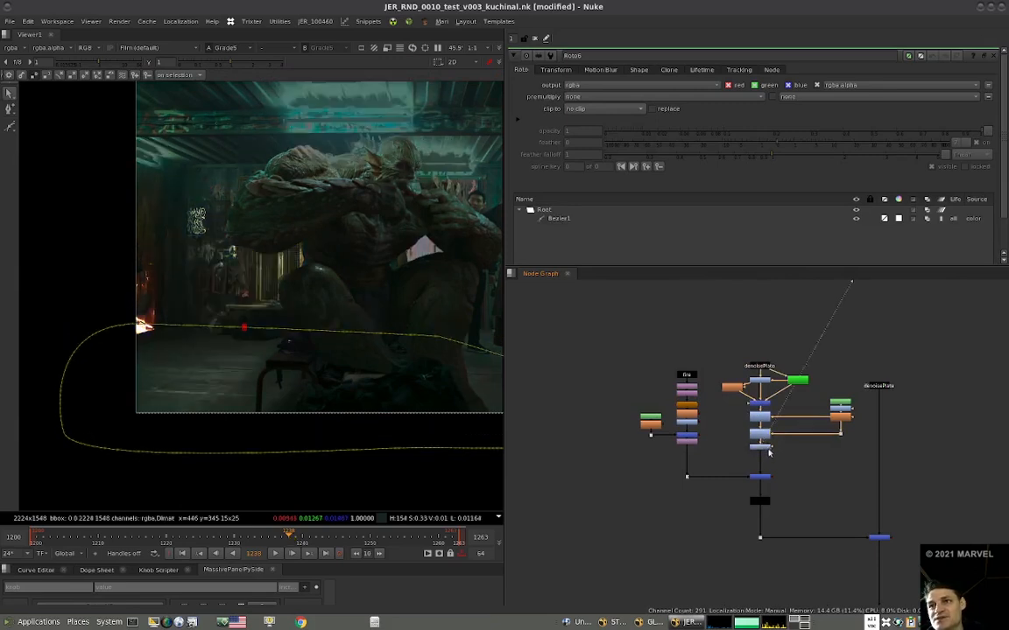
# Move the Roto7 node away from Invert1 to make room for extra nodes between them.
pyautogui.moveTo(737, 454); pyautogui.dragTo(701, 454, button='middle')
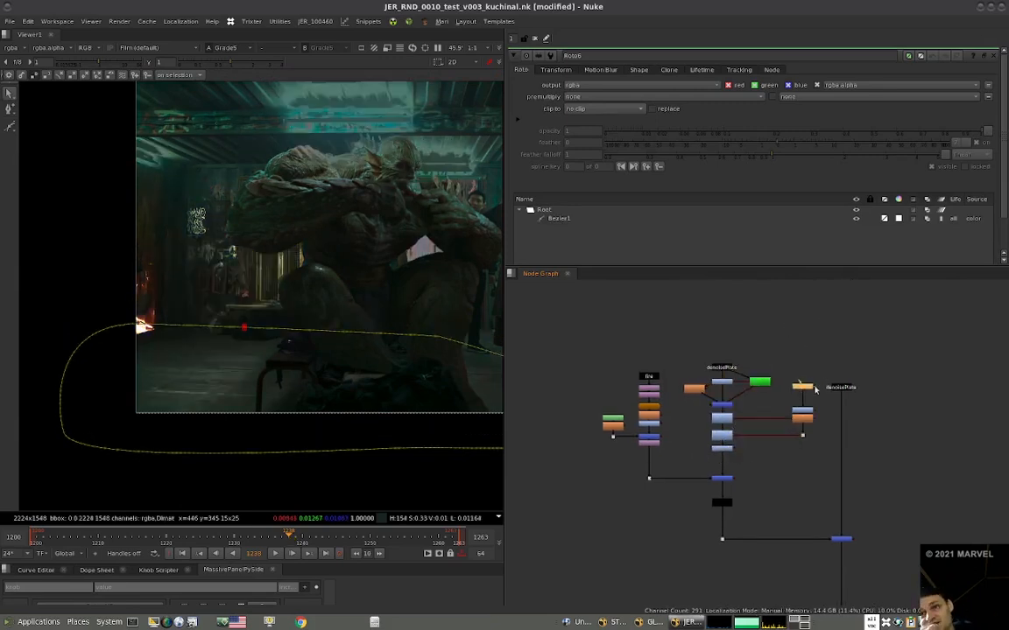
pyautogui.scroll(5, 802, 408)
pyautogui.moveTo(790, 379); pyautogui.dragTo(789, 385)
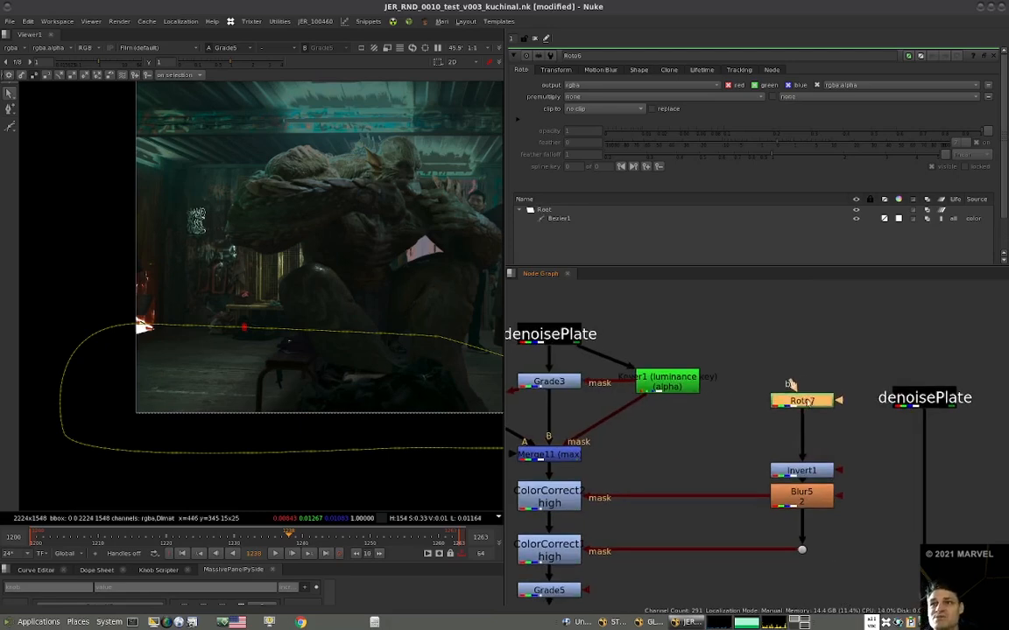
pyautogui.scroll(-5, 802, 403)
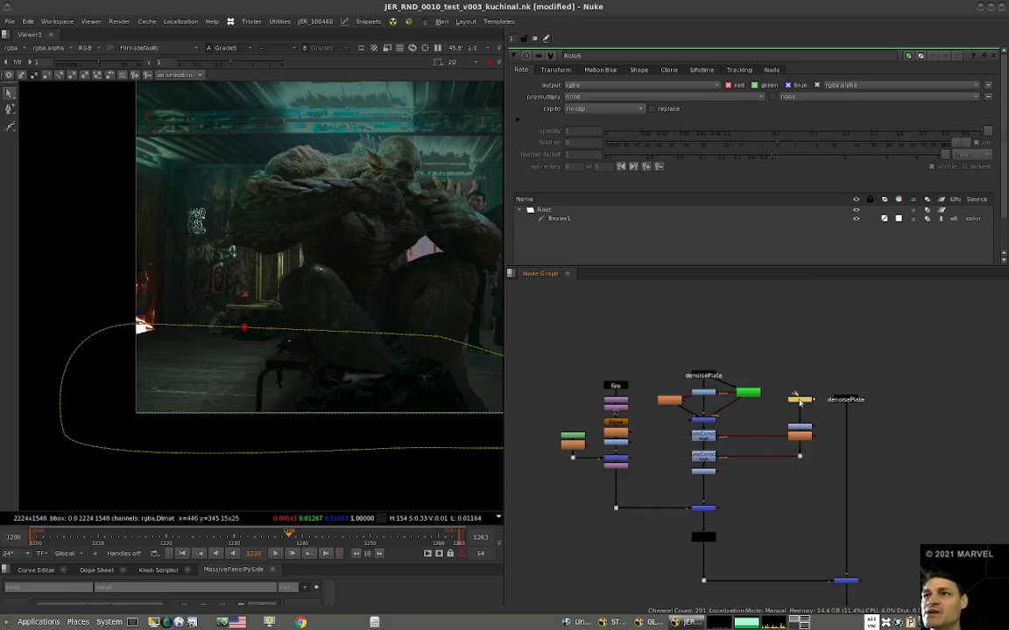
# Copy the Transform3 and Transform1 nodes from the fire and bowl stream in the Fire comp backdrop.
pyautogui.scroll(-6, 791, 404)
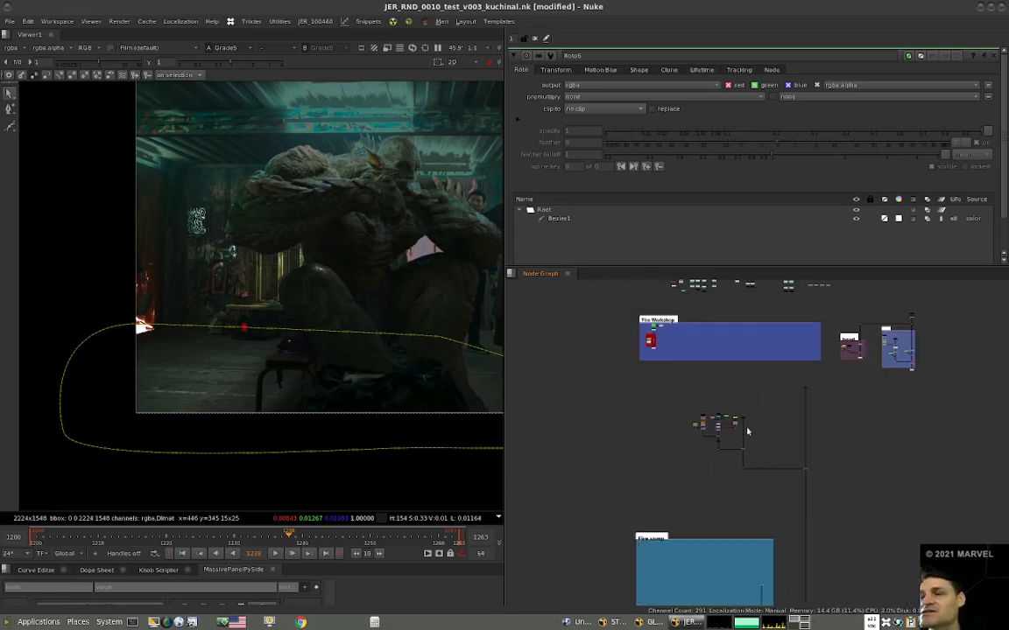
pyautogui.scroll(5, 744, 429)
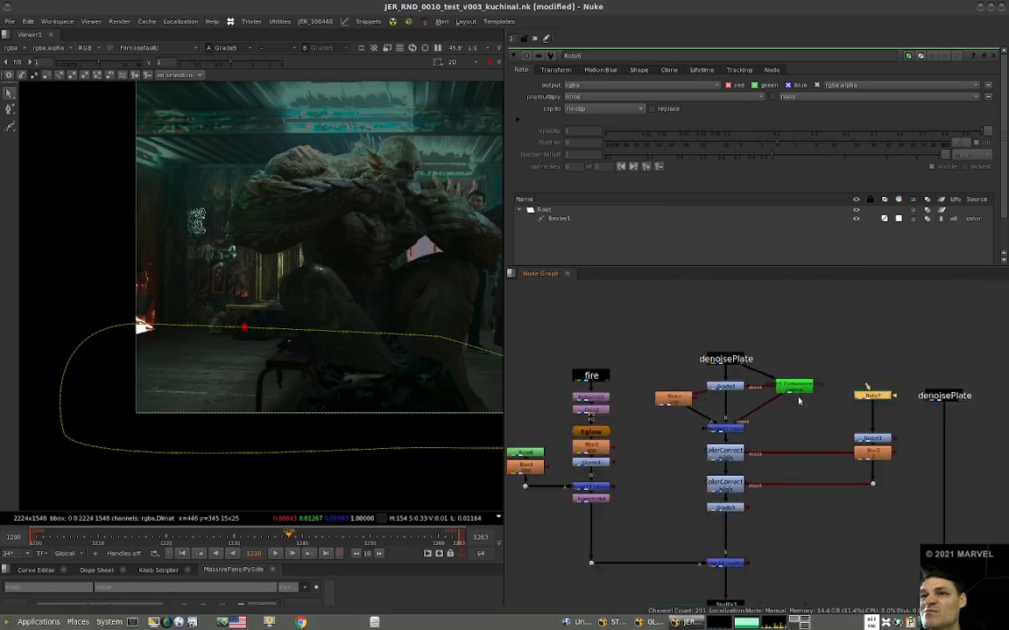
pyautogui.scroll(-5, 799, 401)
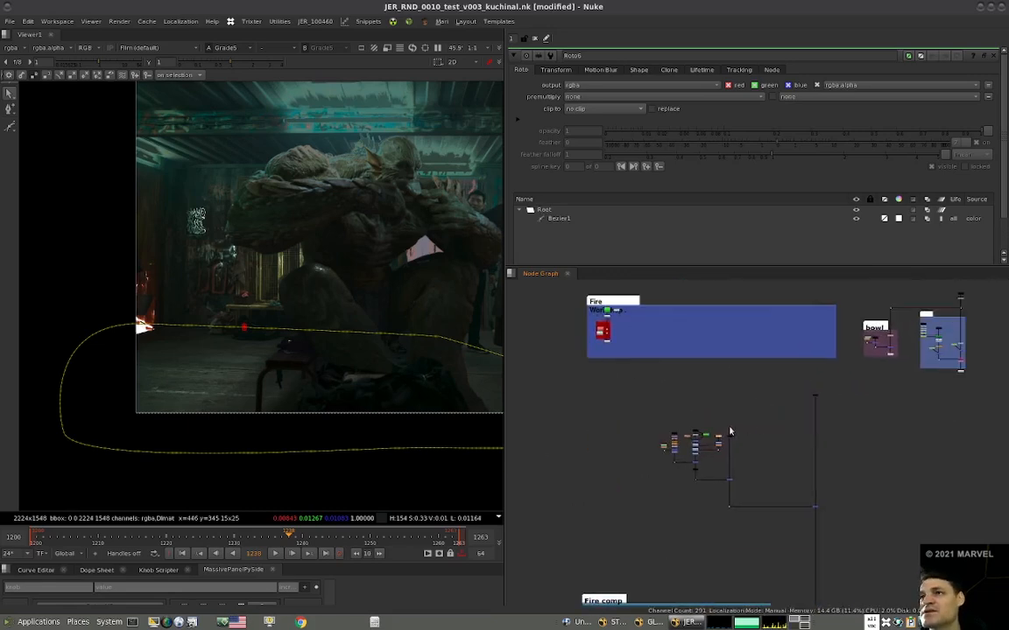
pyautogui.hotkey('alt', 'Tab')
pyautogui.press('Escape')
pyautogui.scroll(-5, 725, 439)
pyautogui.moveTo(674, 424); pyautogui.dragTo(671, 389, button='middle')
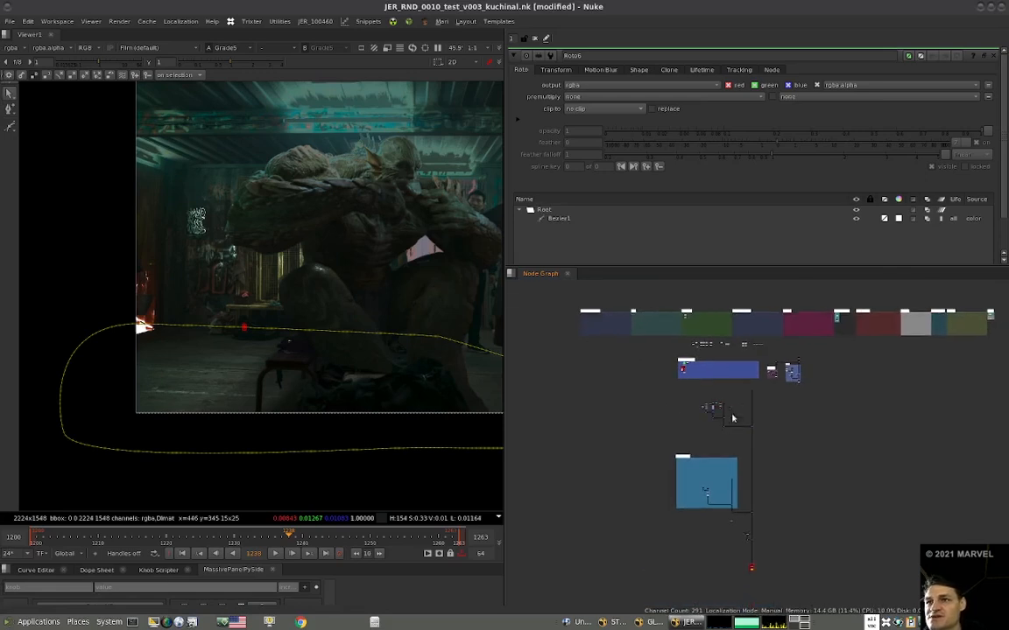
pyautogui.scroll(8, 801, 373)
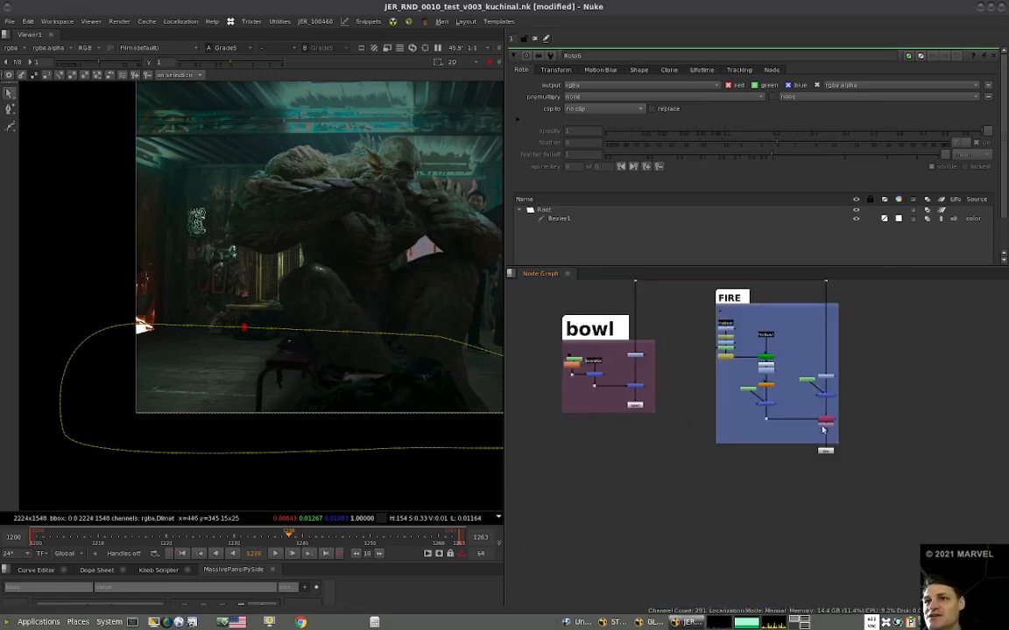
pyautogui.scroll(-7, 823, 429)
pyautogui.moveTo(688, 547); pyautogui.dragTo(686, 474, button='middle')
pyautogui.scroll(1, 777, 453)
pyautogui.scroll(9, 648, 502)
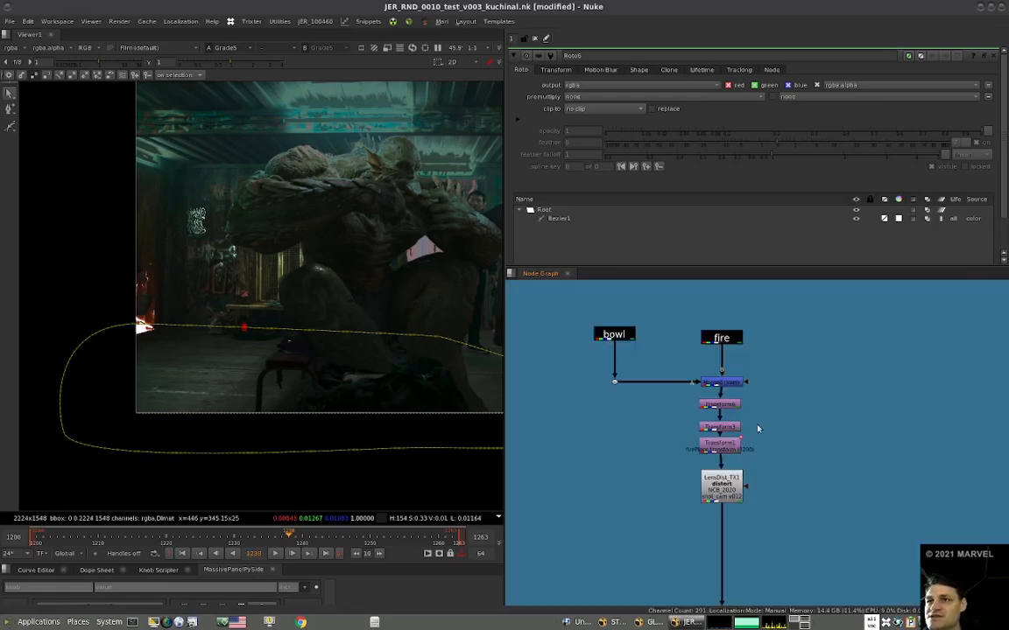
pyautogui.click(725, 443)
pyautogui.click(728, 427)
pyautogui.click(759, 420)
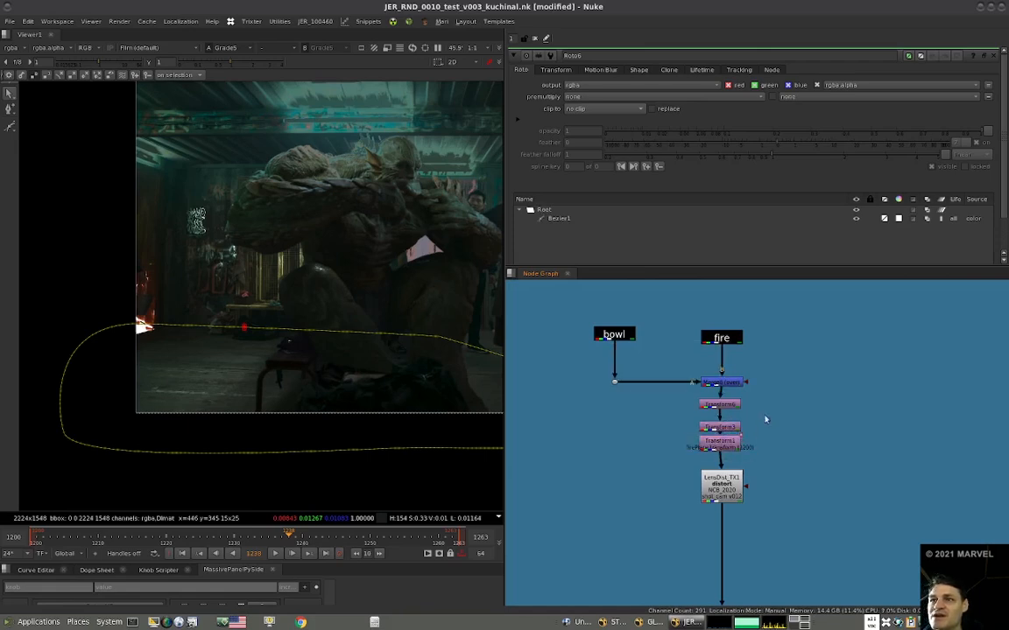
pyautogui.moveTo(765, 417); pyautogui.dragTo(656, 461)
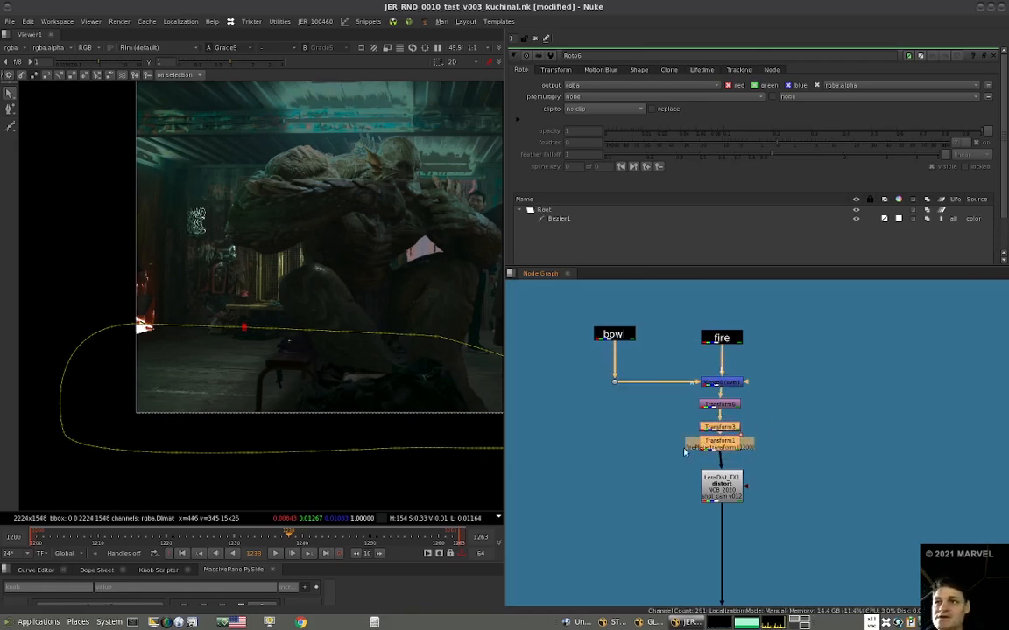
# Paste the copied transforms between Roto7 and Invert1 in the mask branch.
pyautogui.scroll(-9, 692, 448)
pyautogui.moveTo(784, 350); pyautogui.dragTo(690, 447, button='middle')
pyautogui.scroll(7, 636, 359)
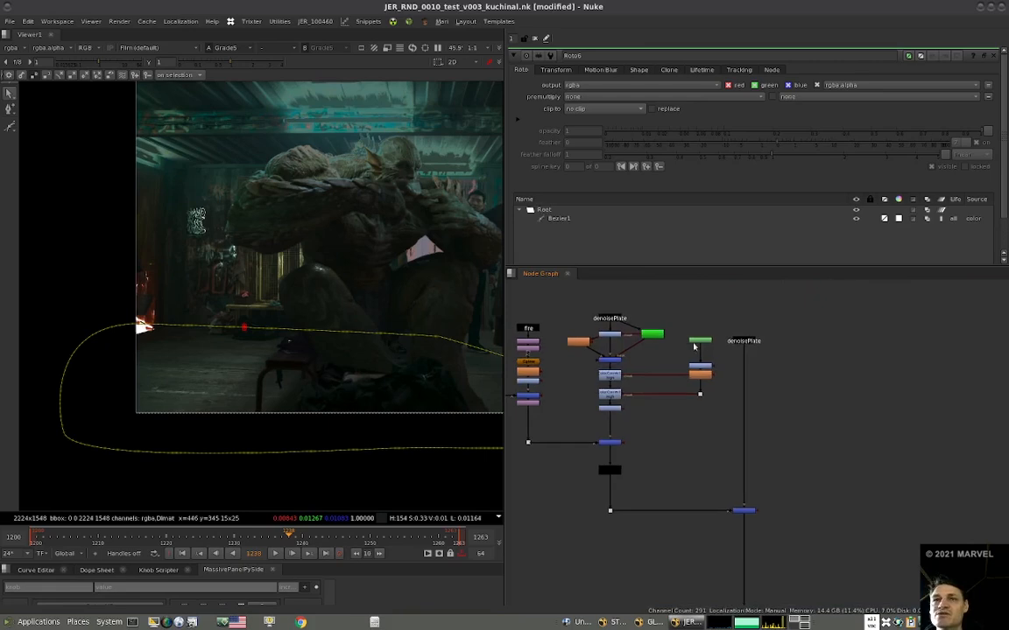
pyautogui.scroll(4, 690, 344)
pyautogui.moveTo(718, 343); pyautogui.dragTo(717, 336)
pyautogui.hotkey('ctrl', 'v')
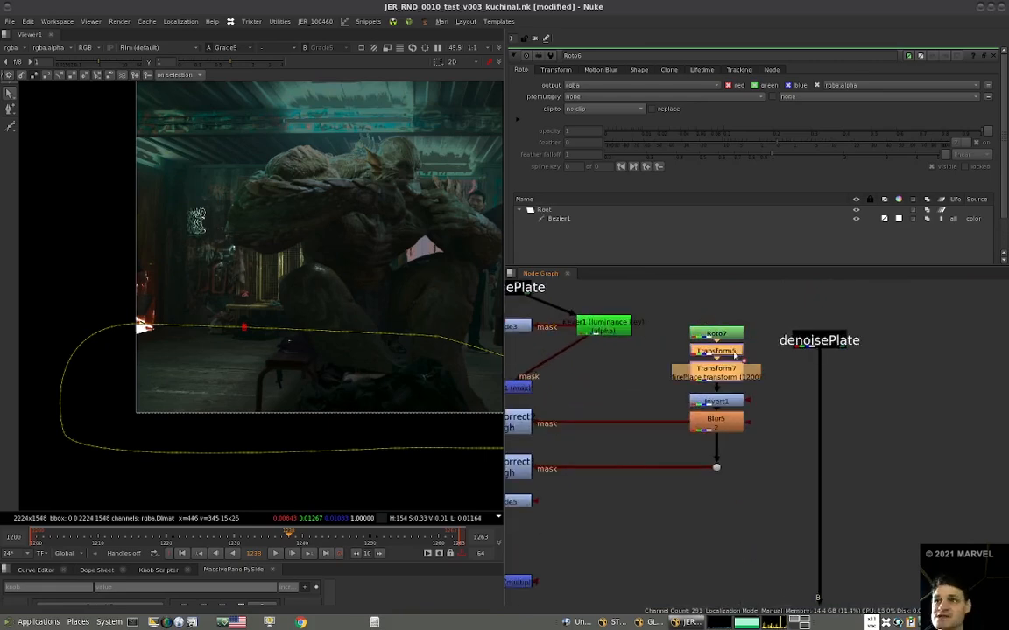
# Paste the same two transforms after the last Transform node in the fire light branch.
pyautogui.scroll(-4, 740, 350)
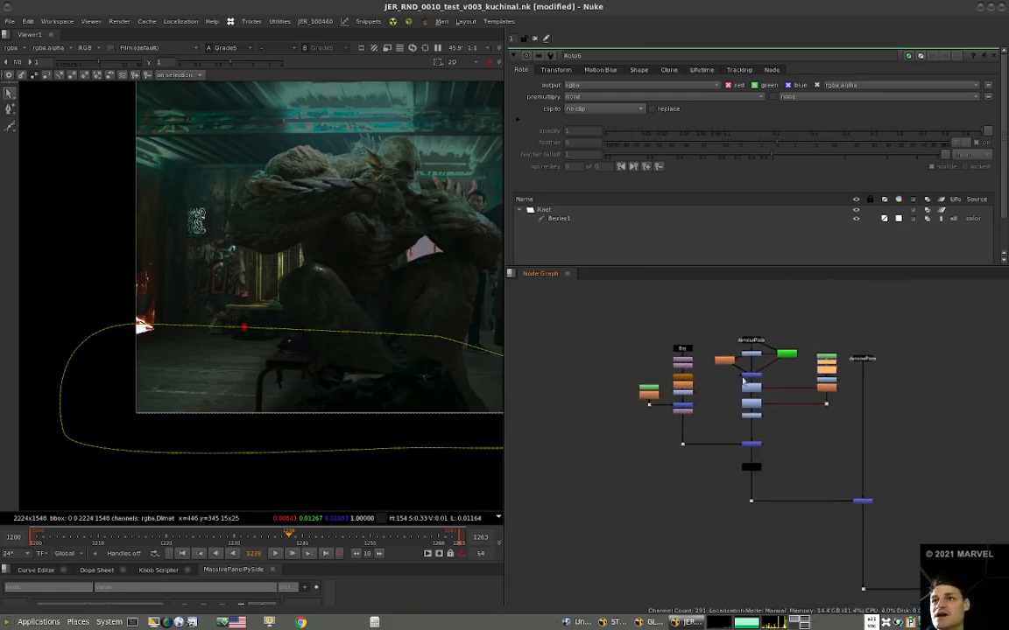
pyautogui.scroll(4, 690, 433)
pyautogui.scroll(-3, 690, 434)
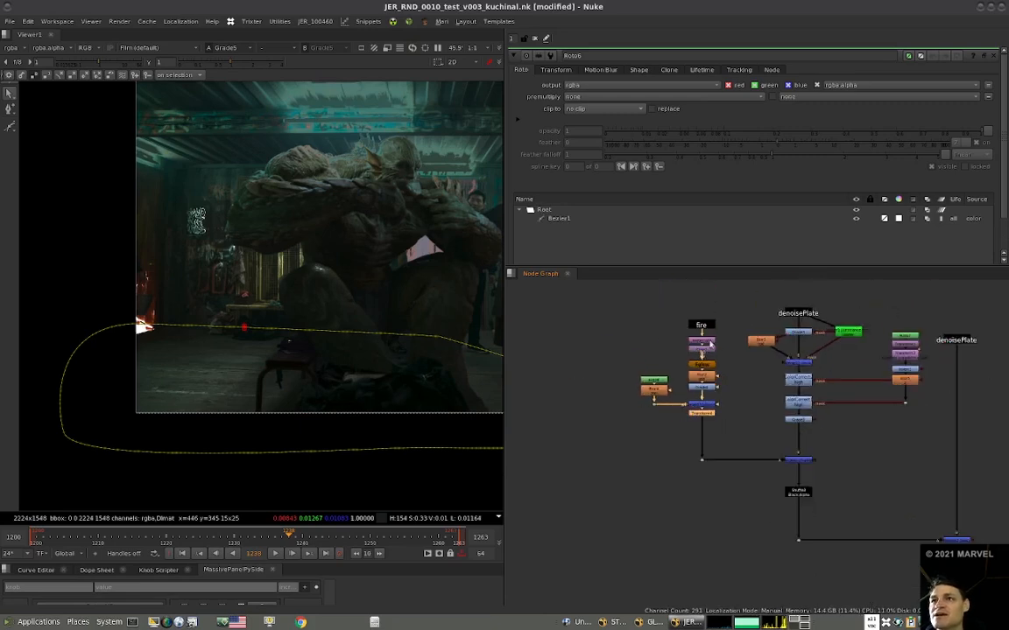
pyautogui.hotkey('ctrl', 'v')
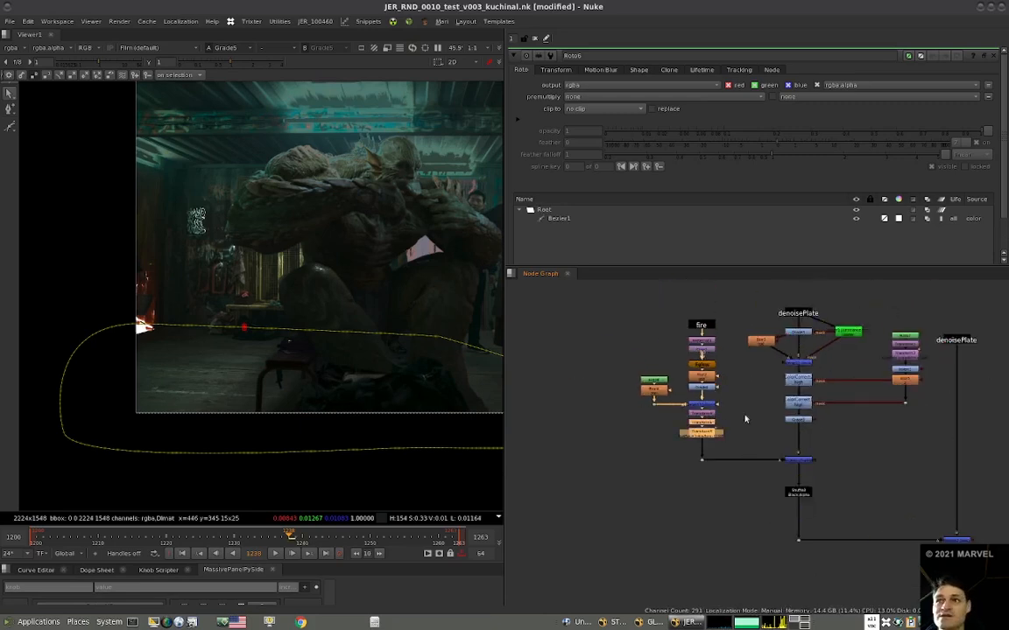
# View the Grade5, Merge10 and Shuffle3 outputs in turn to check the isolated fire light.
pyautogui.press('1')
pyautogui.click(798, 421)
pyautogui.press('1')
pyautogui.click(801, 462)
pyautogui.press('1')
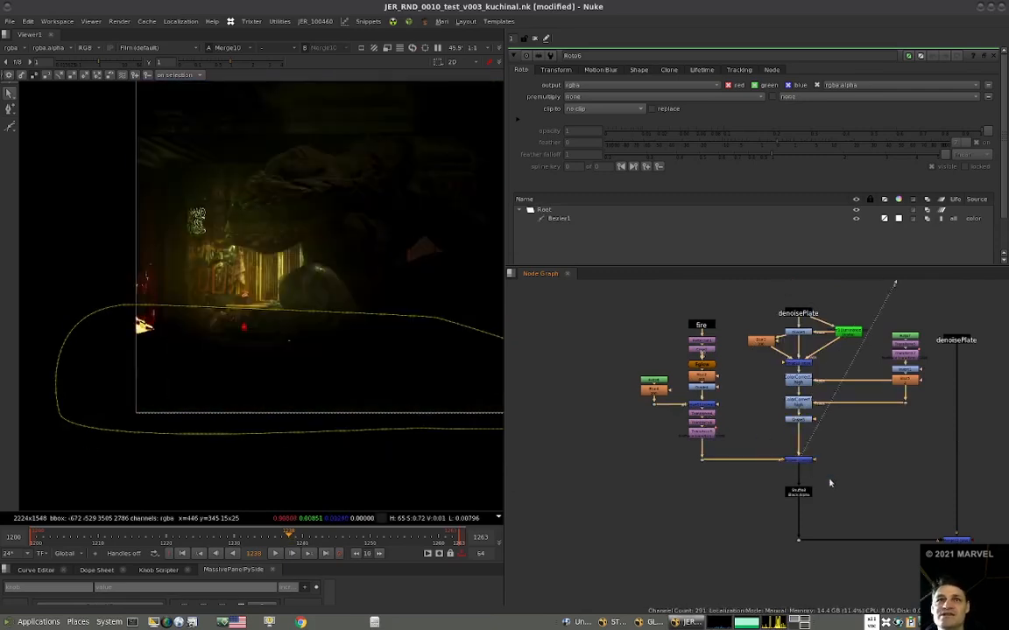
pyautogui.moveTo(845, 500); pyautogui.dragTo(752, 454, button='middle')
pyautogui.click(710, 447)
pyautogui.press('1')
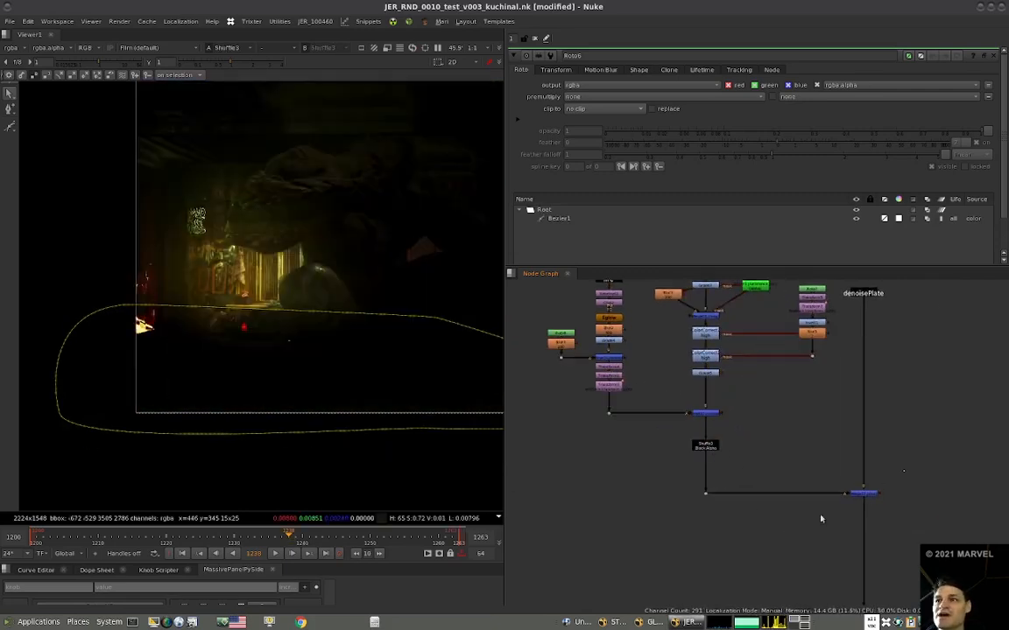
# View the Merge12 output at the last frame, 1263, to check how the fire light sits on the plate.
pyautogui.click(861, 494)
pyautogui.press('1')
pyautogui.scroll(-4, 810, 485)
pyautogui.moveTo(742, 494); pyautogui.dragTo(698, 464, button='middle')
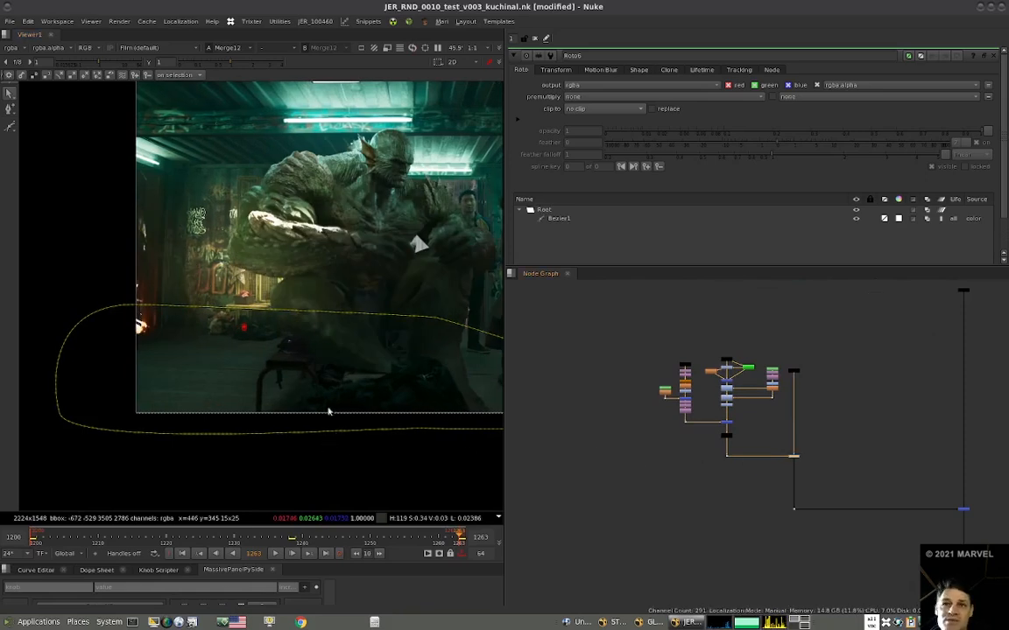
# View the main stream downstream at Merge2 and at the final merge Merge9.
pyautogui.press('2')
pyautogui.scroll(-5, 704, 418)
pyautogui.moveTo(839, 465); pyautogui.dragTo(754, 441, button='middle')
pyautogui.click(711, 424)
pyautogui.press('1')
pyautogui.moveTo(711, 495); pyautogui.dragTo(689, 401, button='middle')
pyautogui.click(688, 514)
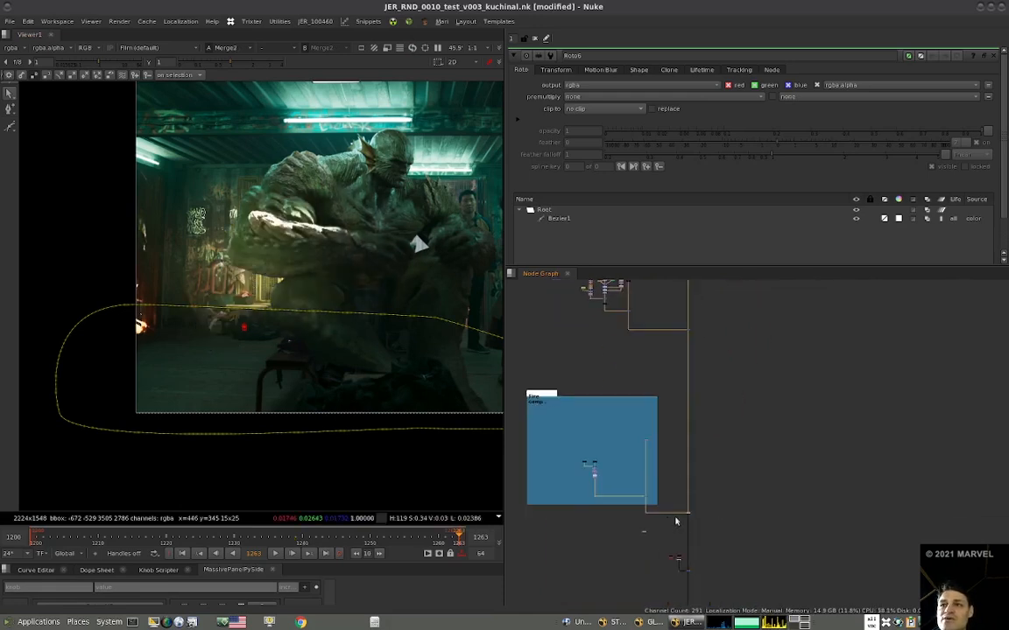
pyautogui.press('1')
pyautogui.click(681, 565)
pyautogui.press('1')
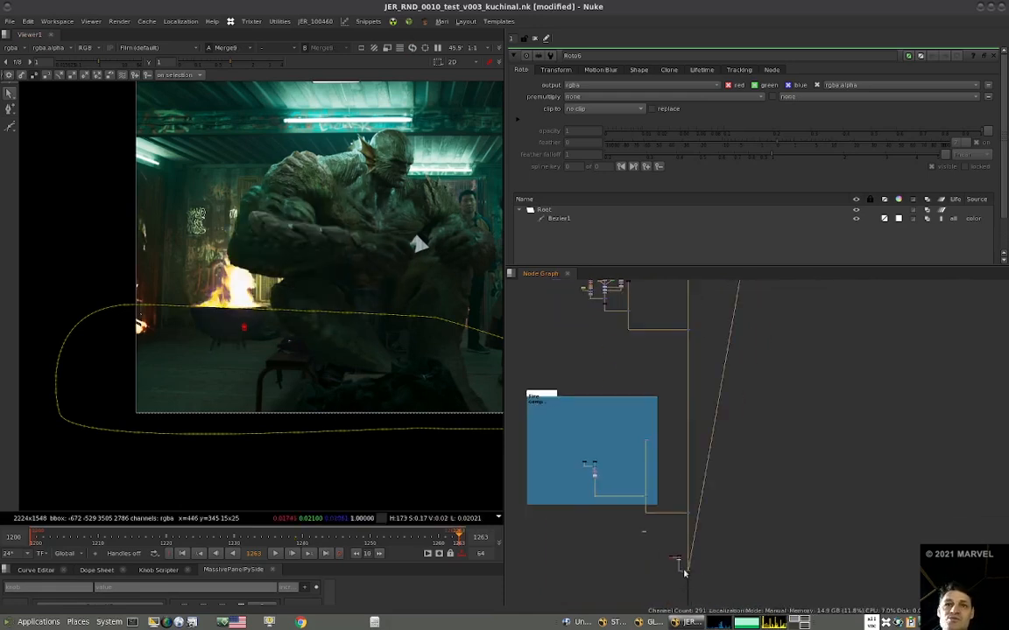
# Check the alpha channel of the final comp and open the Merge9 settings.
pyautogui.press('a')
pyautogui.press('a')
pyautogui.scroll(4, 713, 565)
pyautogui.moveTo(712, 565); pyautogui.dragTo(754, 475, button='middle')
pyautogui.click(753, 475)
pyautogui.click(697, 494)
pyautogui.scroll(2, 327, 379)
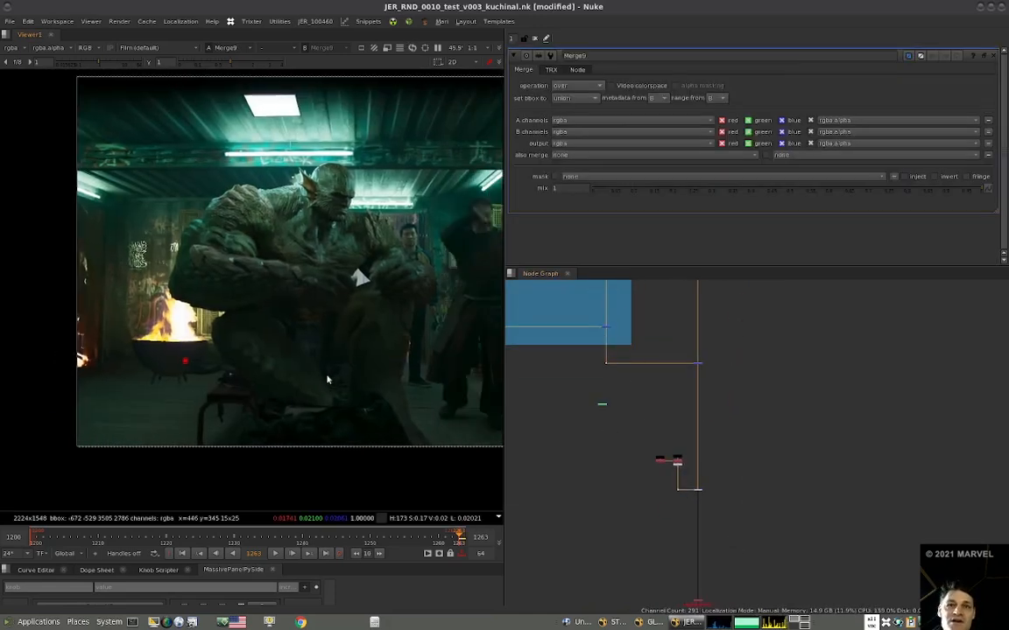
# Play the final comp from frame 1200 in a full-screen viewer at 100% zoom.
pyautogui.click(185, 553)
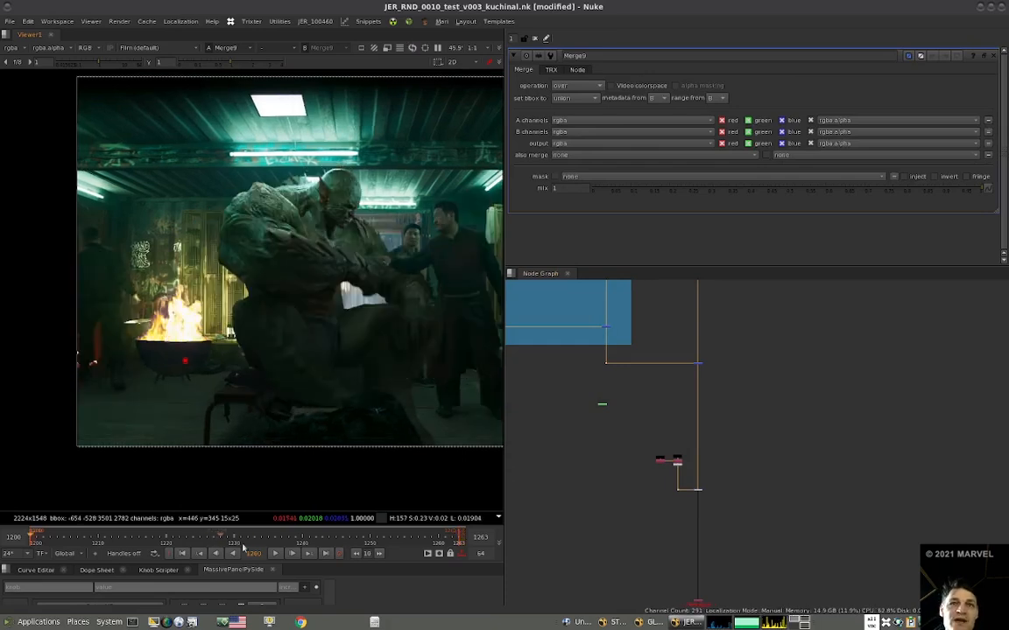
pyautogui.click(274, 553)
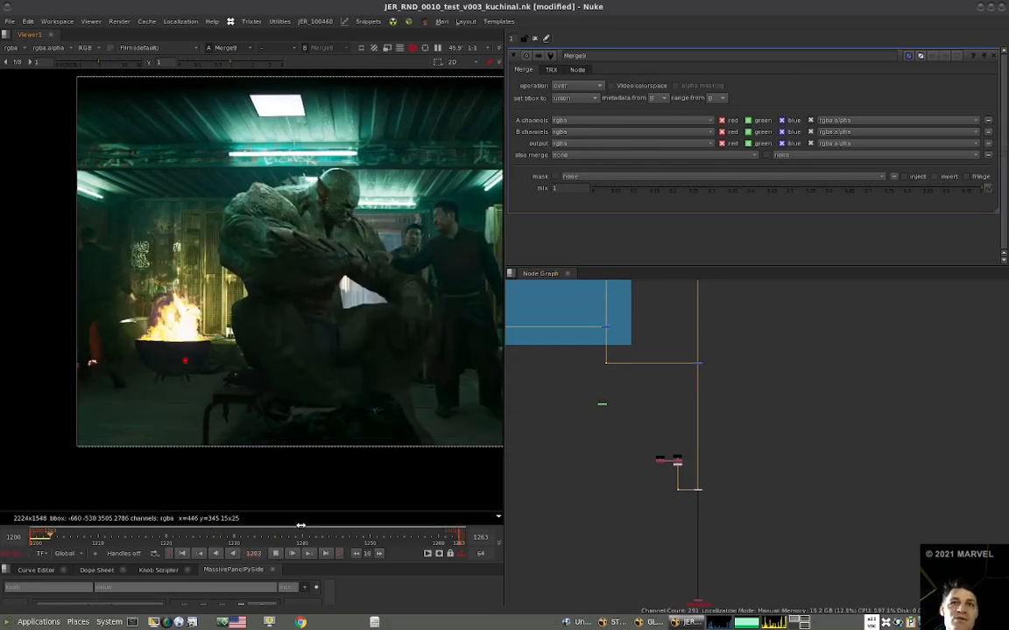
pyautogui.press('space')
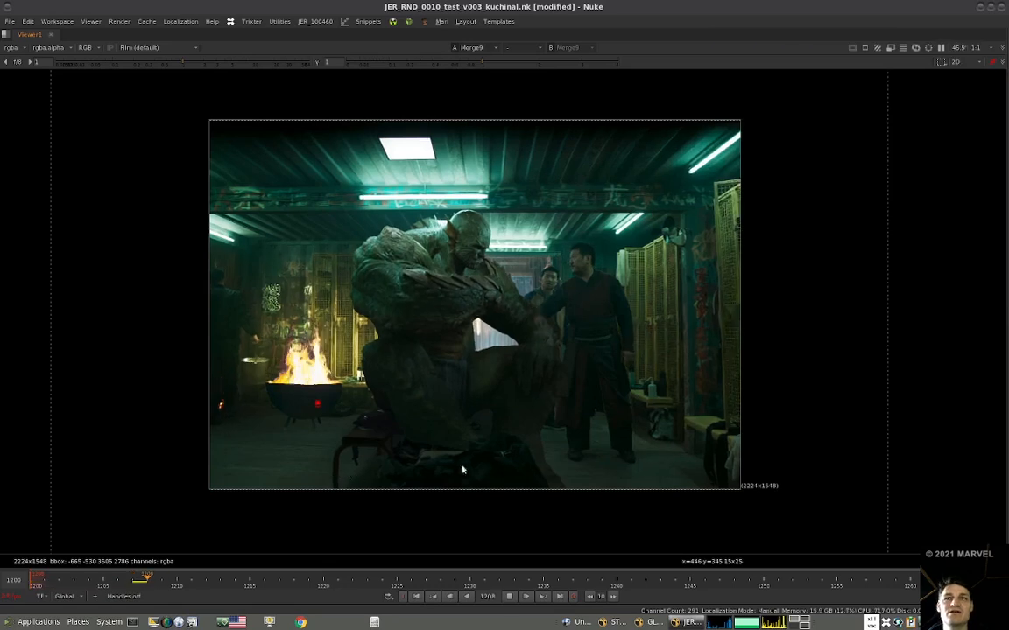
pyautogui.hotkey('ctrl', '1')
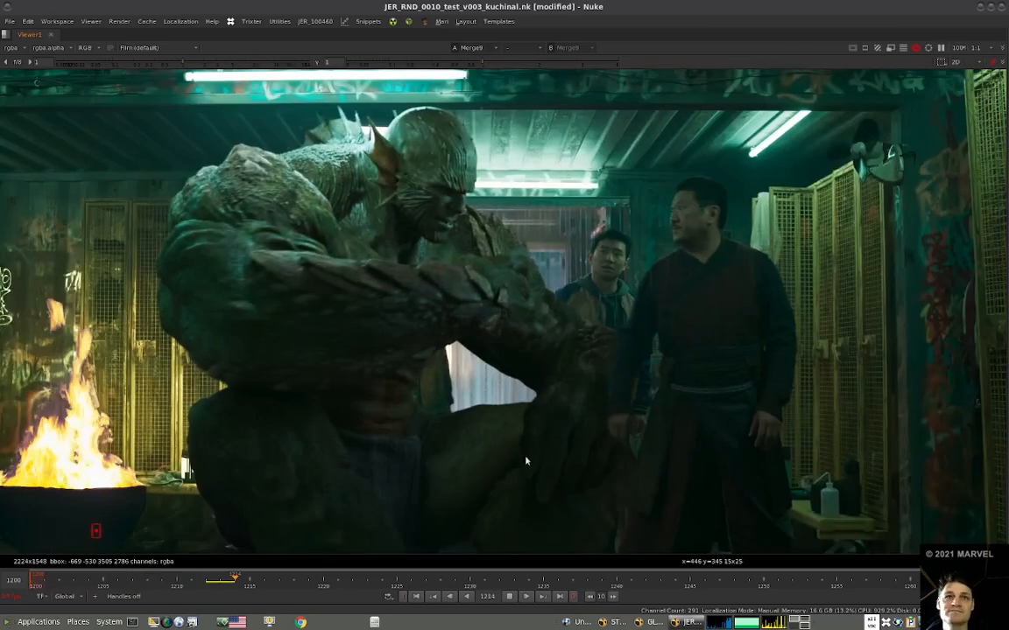
# Inspect the fire area in the playing final comp, stop playback at frame 1234 and return to the normal layout.
pyautogui.moveTo(524, 459); pyautogui.dragTo(714, 429, button='middle')
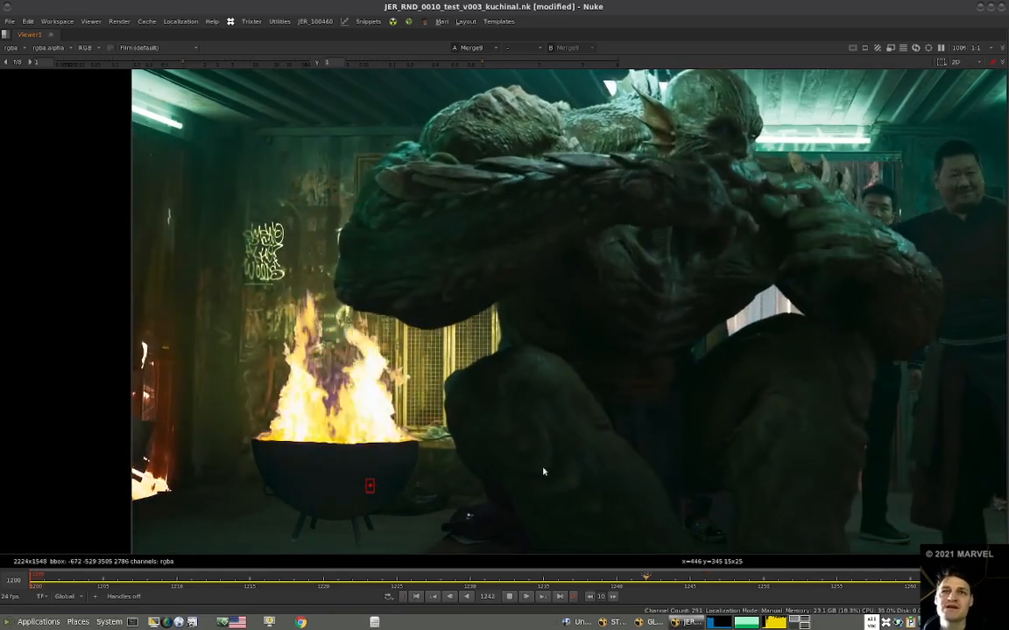
pyautogui.press('space')
pyautogui.click(276, 553)
pyautogui.keyDown('alt'); pyautogui.moveTo(339, 354); pyautogui.dragTo(274, 398, button='middle'); pyautogui.keyUp('alt')
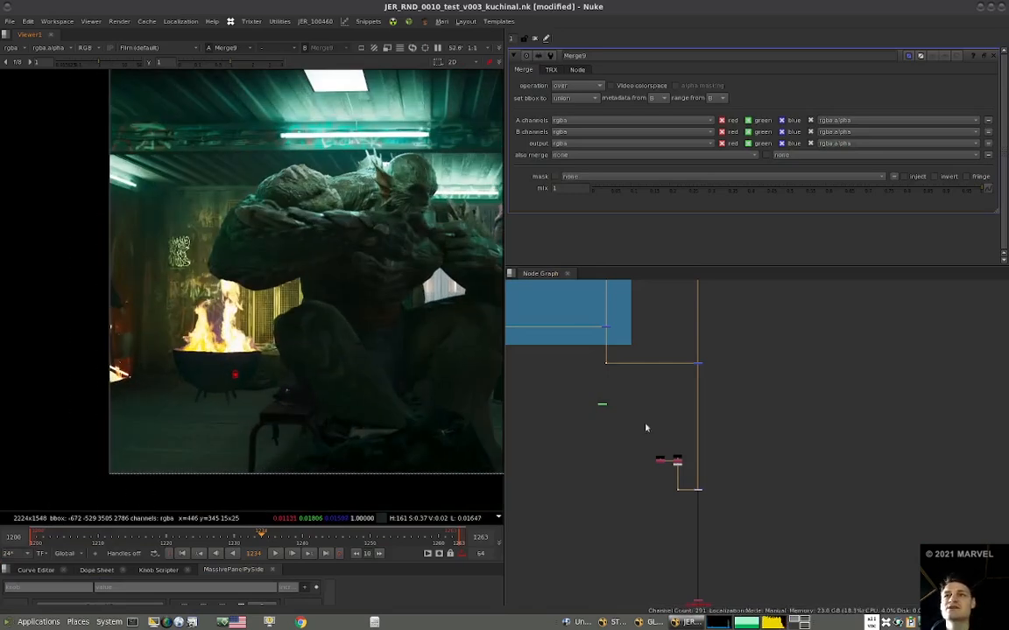
# Move the whole interactive fire-light node group slightly left, away from the main stream.
pyautogui.keyDown('alt'); pyautogui.moveTo(661, 487); pyautogui.dragTo(589, 473, button='middle'); pyautogui.keyUp('alt')
pyautogui.moveTo(570, 363); pyautogui.dragTo(596, 400, button='middle')
pyautogui.moveTo(670, 285); pyautogui.dragTo(768, 372, button='middle')
pyautogui.moveTo(785, 360); pyautogui.dragTo(569, 489)
pyautogui.moveTo(711, 455); pyautogui.dragTo(670, 455)
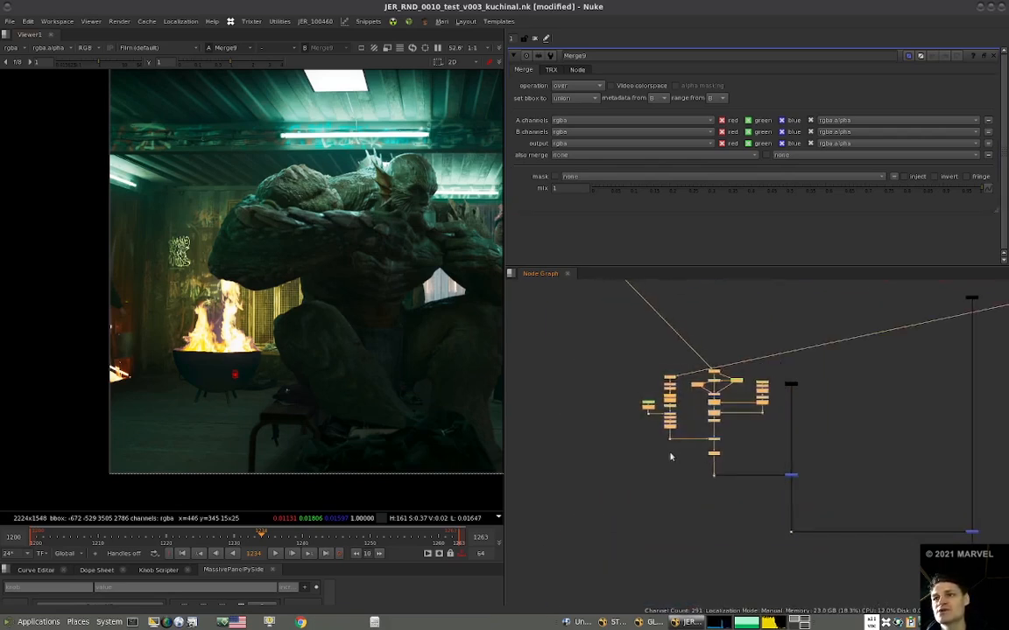
pyautogui.click(663, 344)
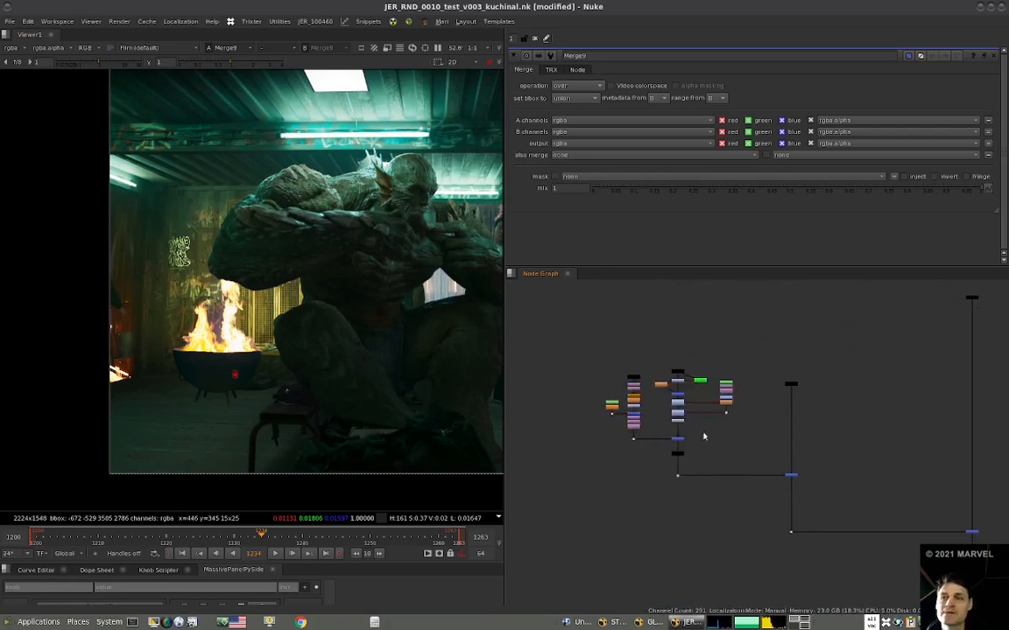
# View the Grade5 output and move the plate colour-correction nodes up to free space in the interactive-light group.
pyautogui.click(678, 422)
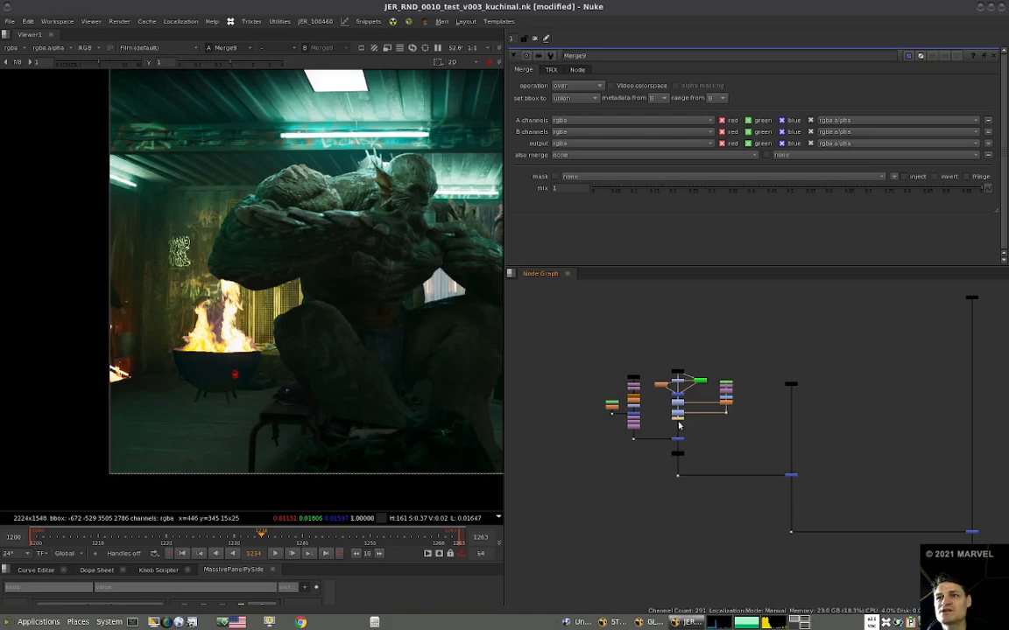
pyautogui.press('1')
pyautogui.moveTo(766, 349); pyautogui.dragTo(684, 339)
pyautogui.click(665, 400)
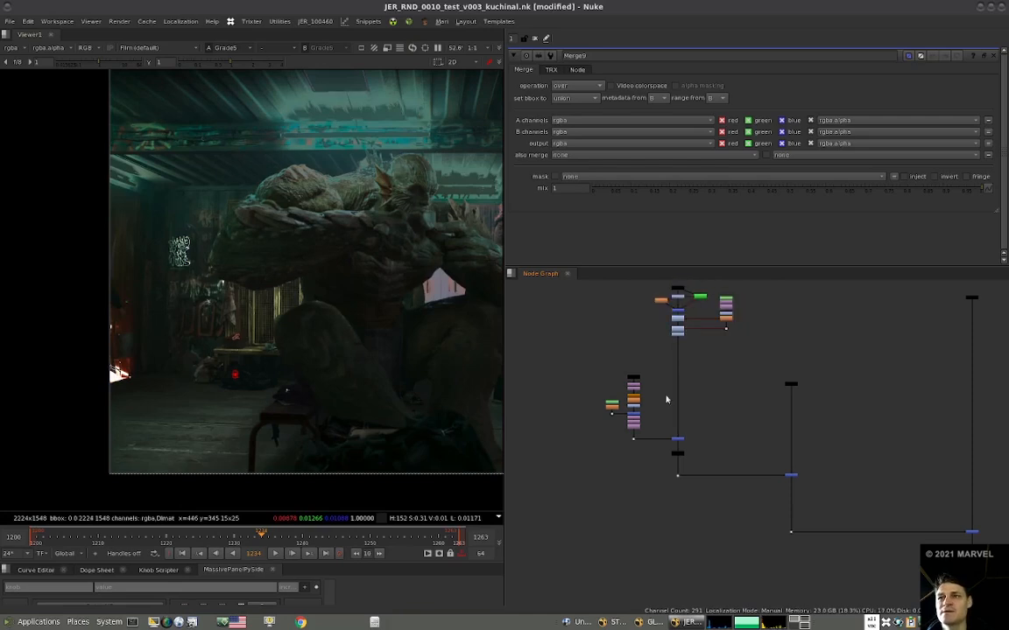
# View the fire glow at Dot13 and move its three Transform nodes down, away from the stencil merge.
pyautogui.click(632, 435)
pyautogui.press('1')
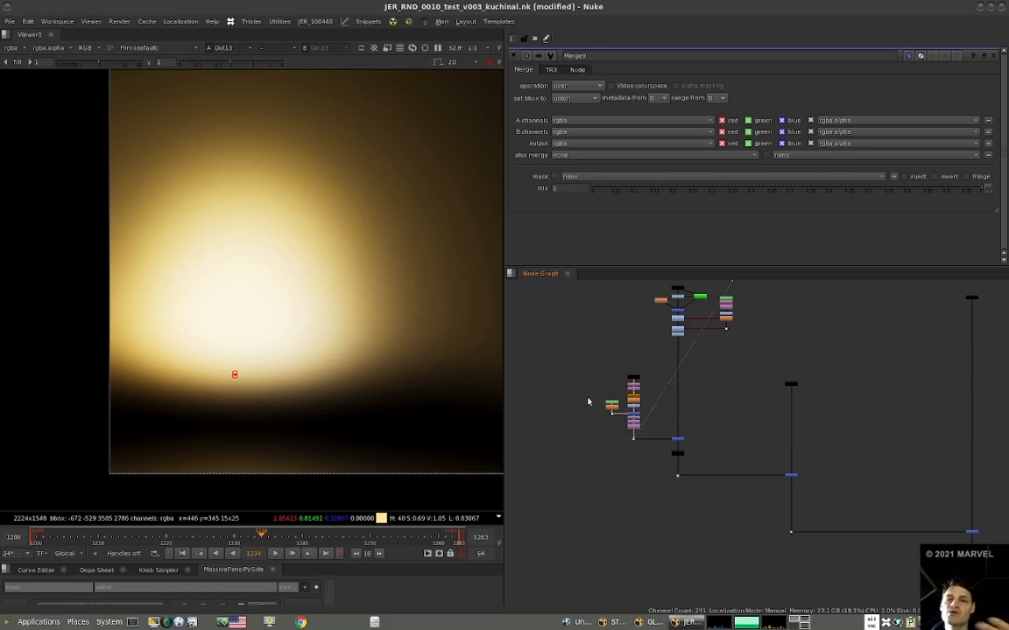
pyautogui.scroll(8, 628, 392)
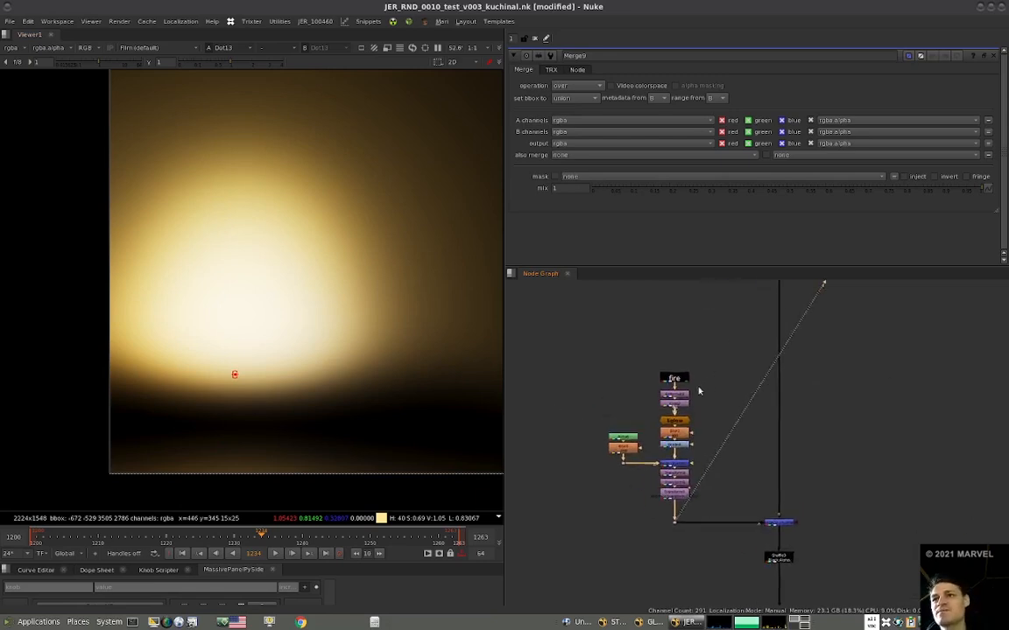
pyautogui.moveTo(720, 447); pyautogui.dragTo(609, 505)
pyautogui.moveTo(678, 482); pyautogui.dragTo(679, 510)
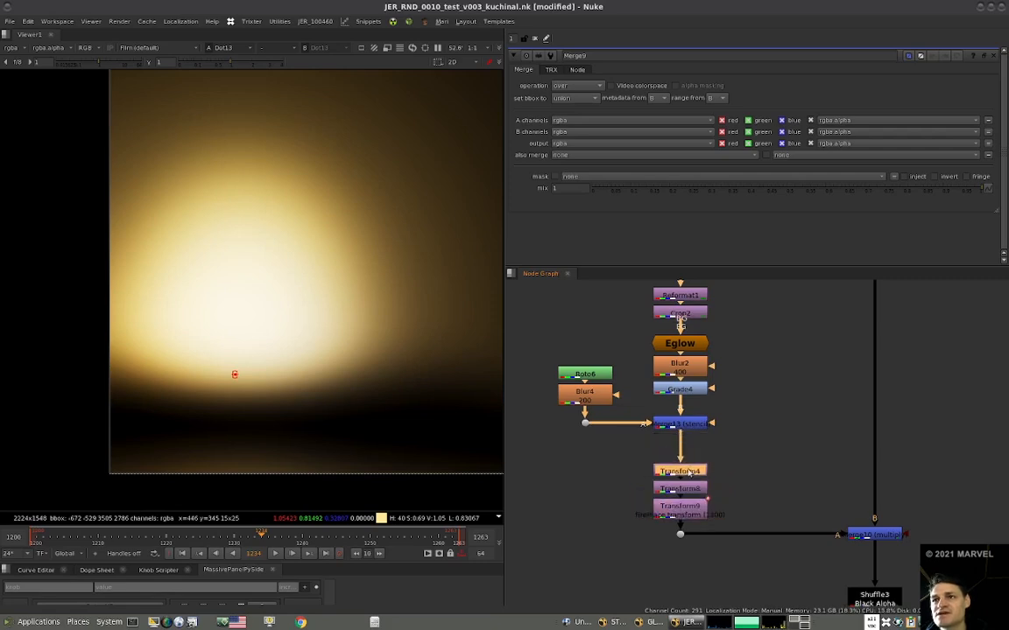
# Duplicate the fire glow branch, from the fire input to the stencil merge with its roto and blur, and place the copy beside it.
pyautogui.scroll(-4, 713, 484)
pyautogui.moveTo(588, 362); pyautogui.dragTo(706, 399)
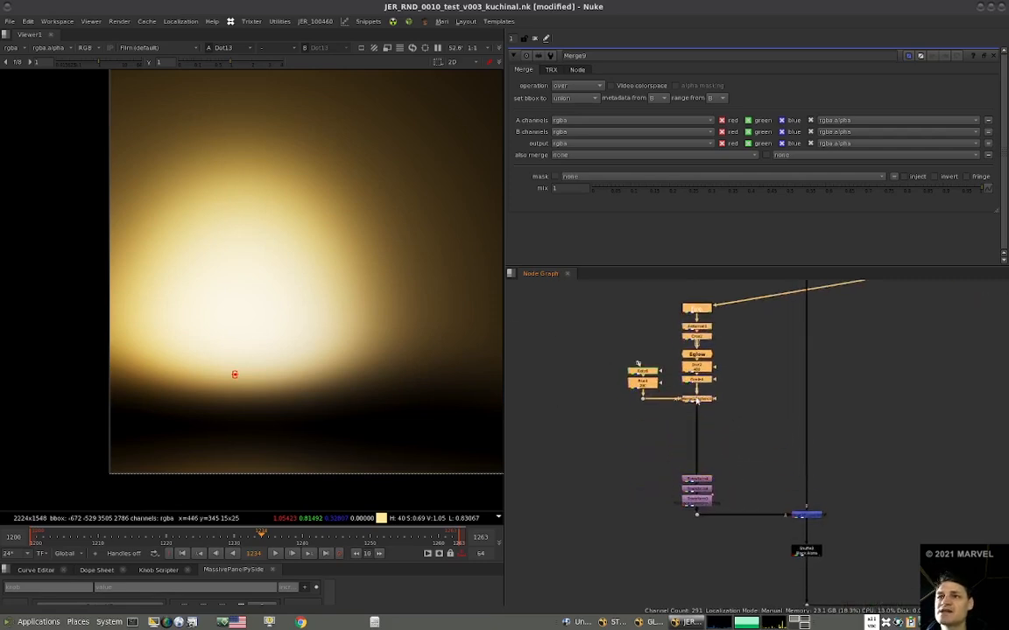
pyautogui.hotkey('alt', 'c')
pyautogui.moveTo(759, 427); pyautogui.dragTo(588, 400)
# Add a plus Merge below the original stencil merge and connect the duplicated fire branch to it through a Dot.
pyautogui.click(697, 400)
pyautogui.press('m')
pyautogui.moveTo(585, 407); pyautogui.dragTo(584, 403)
pyautogui.moveTo(738, 421); pyautogui.dragTo(631, 444)
pyautogui.press('.')
pyautogui.moveTo(730, 424); pyautogui.dragTo(664, 450)
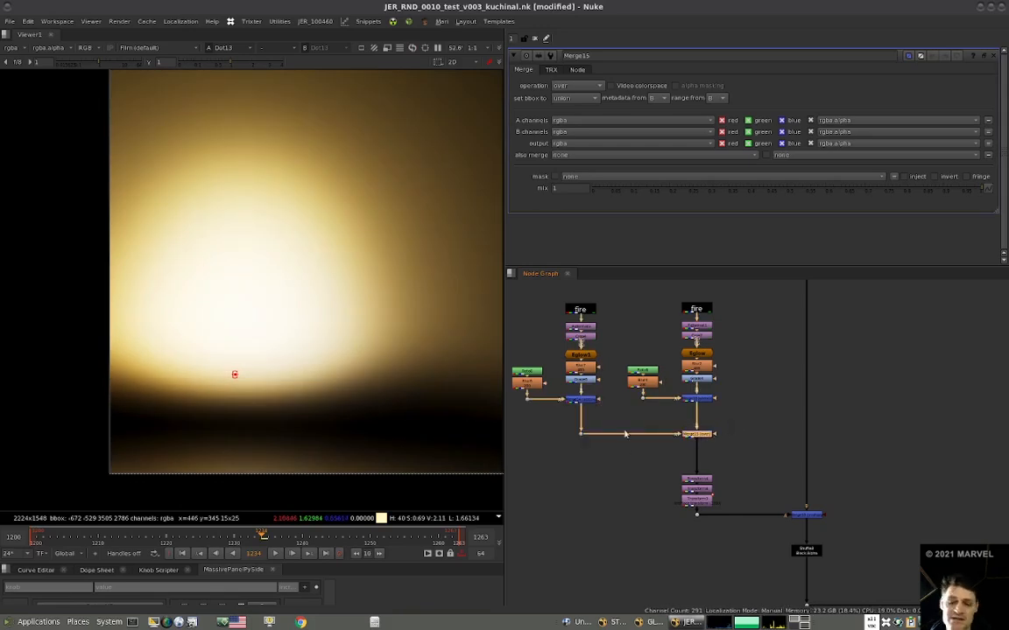
pyautogui.scroll(-3, 628, 399)
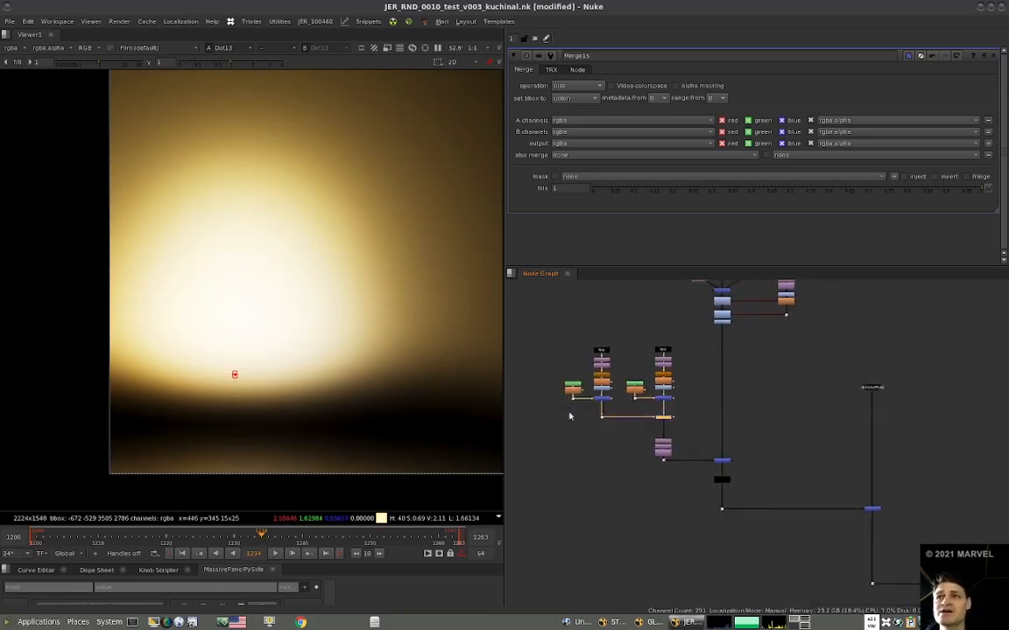
# View the duplicated branch at its stencil merge, Merge14, and disable that merge.
pyautogui.scroll(3, 623, 409)
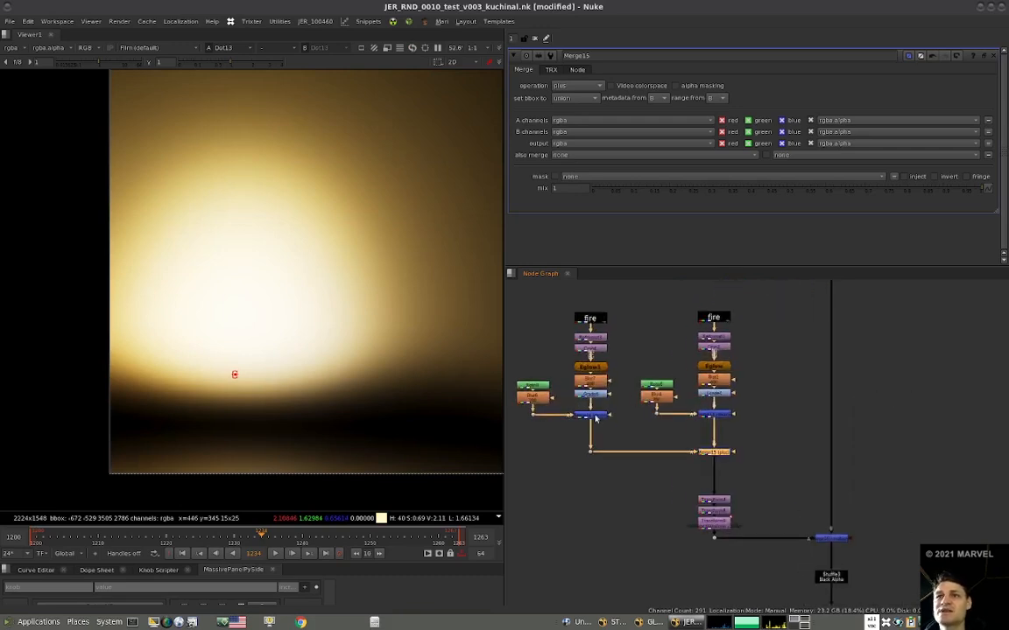
pyautogui.click(596, 416)
pyautogui.press('1')
pyautogui.scroll(-3, 324, 354)
pyautogui.click(591, 417)
pyautogui.press('d')
pyautogui.moveTo(604, 404); pyautogui.dragTo(605, 421, button='middle')
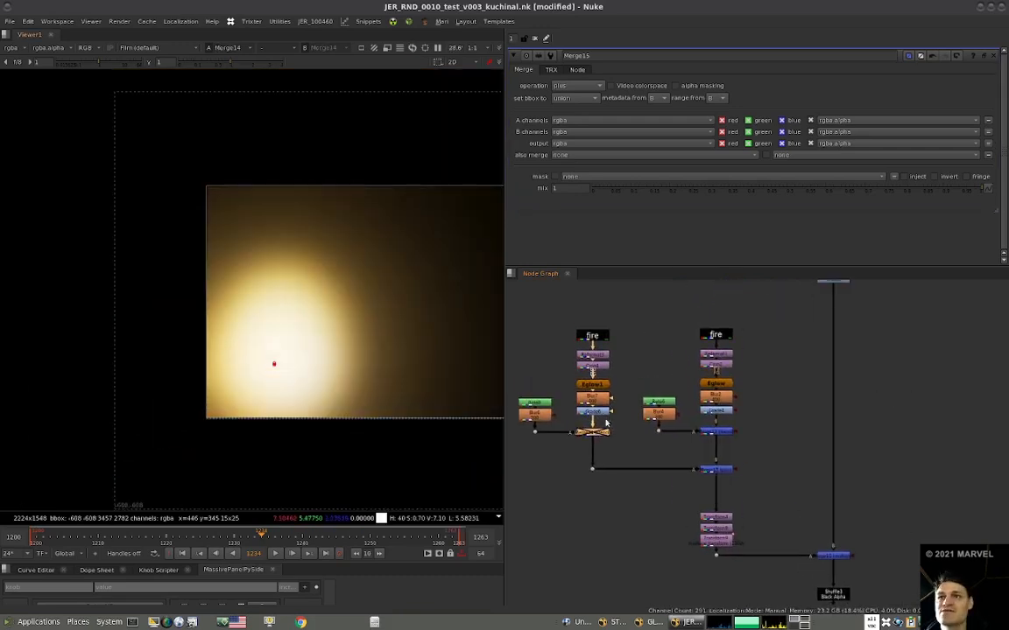
# Space out the duplicated branch by moving its glow nodes up and its roto mask away from the blur, and view Grade6.
pyautogui.keyDown('shift'); pyautogui.moveTo(557, 404); pyautogui.dragTo(496, 442); pyautogui.keyUp('shift')
pyautogui.moveTo(598, 435); pyautogui.dragTo(606, 457)
pyautogui.moveTo(638, 303); pyautogui.dragTo(520, 436)
pyautogui.moveTo(606, 407); pyautogui.dragTo(606, 324)
pyautogui.moveTo(607, 332); pyautogui.dragTo(605, 385, button='middle')
pyautogui.click(541, 397)
pyautogui.moveTo(549, 401); pyautogui.dragTo(547, 470)
pyautogui.click(599, 383)
pyautogui.press('1')
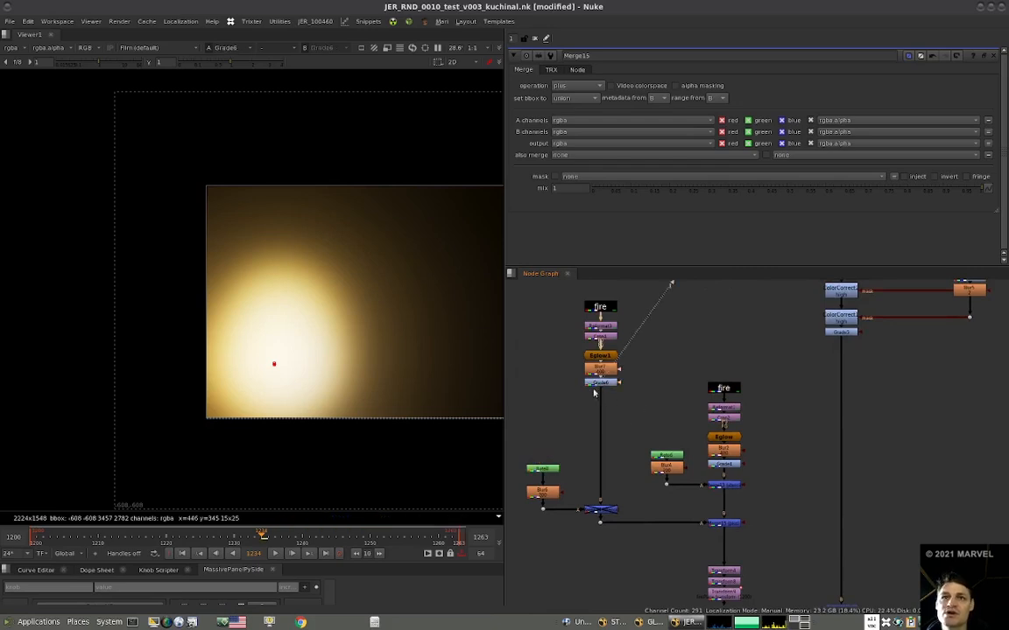
# Add a CornerPin to the duplicated branch and place it between Reformat3 and the crop.
pyautogui.click(605, 382)
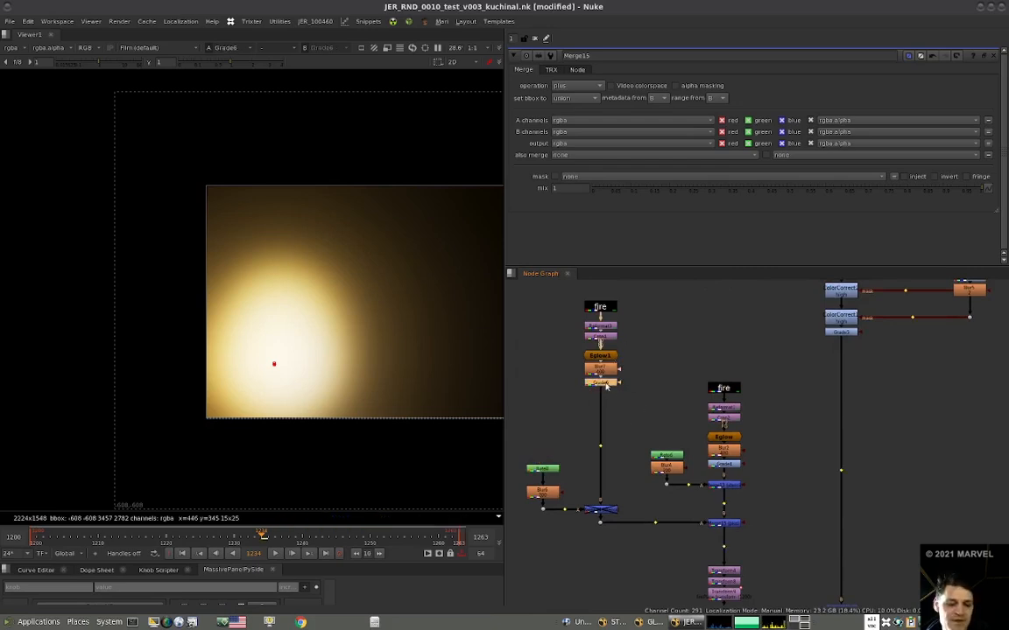
pyautogui.hotkey('shift', 'c')
pyautogui.moveTo(606, 396); pyautogui.dragTo(606, 413)
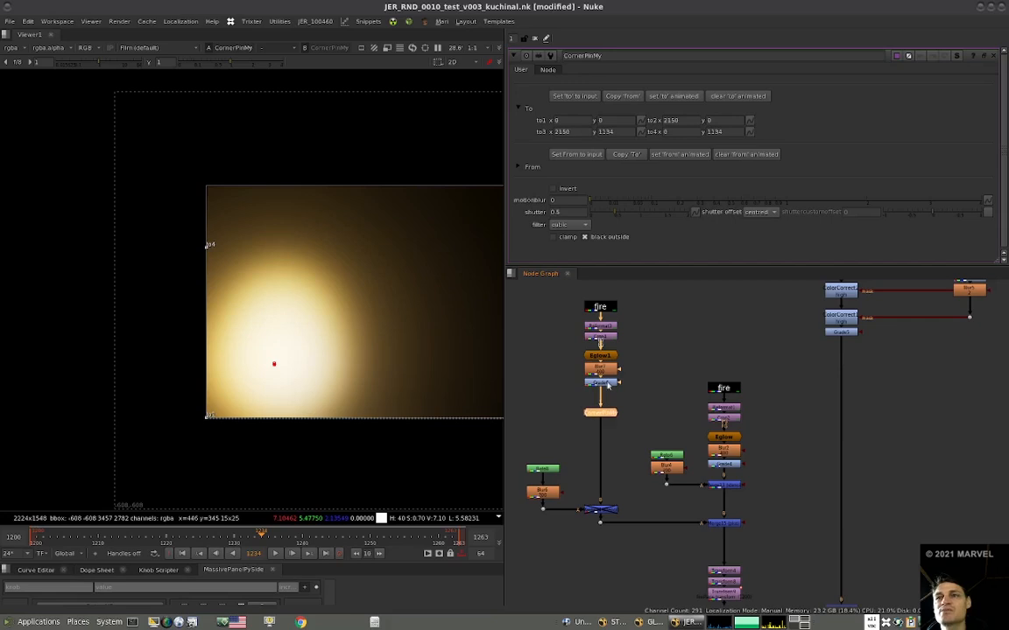
pyautogui.scroll(-3, 298, 380)
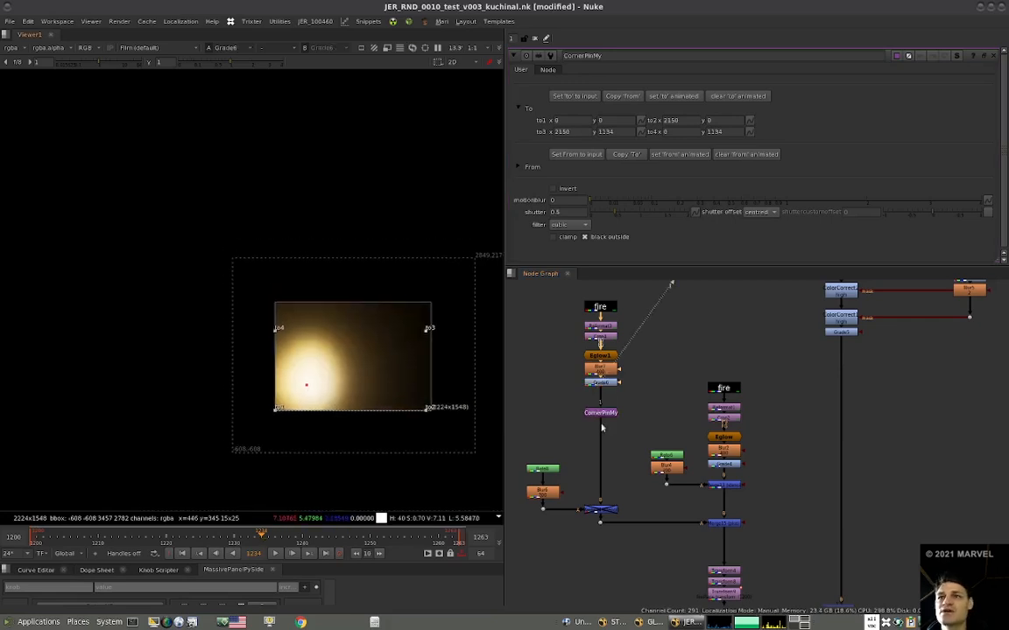
pyautogui.moveTo(612, 415); pyautogui.dragTo(549, 404)
pyautogui.moveTo(638, 344); pyautogui.dragTo(607, 416)
pyautogui.moveTo(605, 337); pyautogui.dragTo(607, 377)
pyautogui.moveTo(641, 327); pyautogui.dragTo(608, 343)
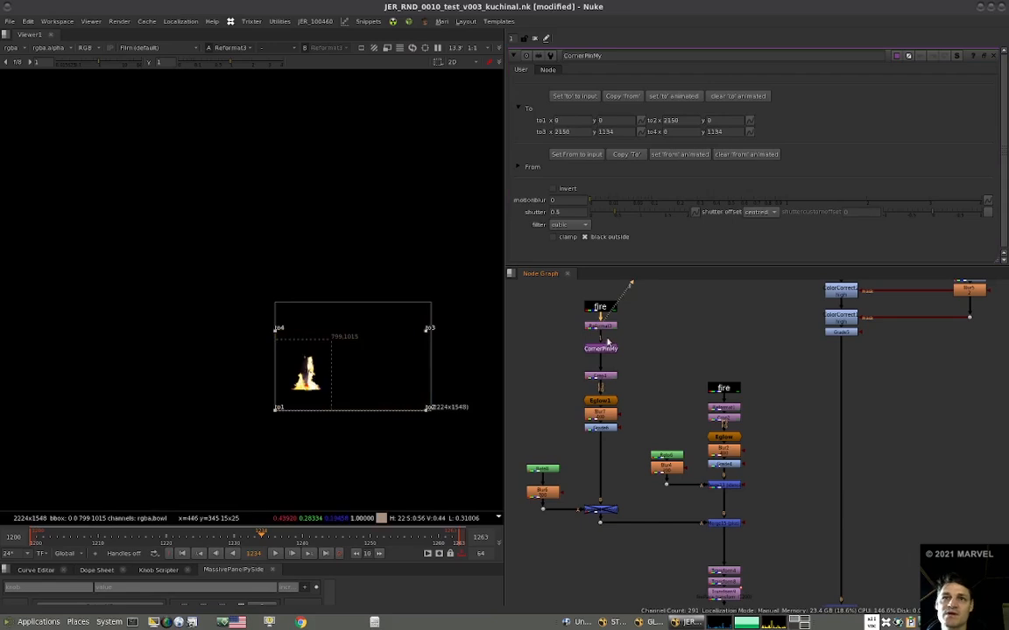
# Reposition the CornerPin directly below the fire input, view it, and set its 'to' corners to the input size.
pyautogui.click(607, 350)
pyautogui.hotkey('ctrl', 'shift', 'x')
pyautogui.moveTo(603, 327)
pyautogui.mouseDown()
pyautogui.moveTo(602, 359)
pyautogui.moveTo(602, 333)
pyautogui.mouseUp()
pyautogui.press('1')
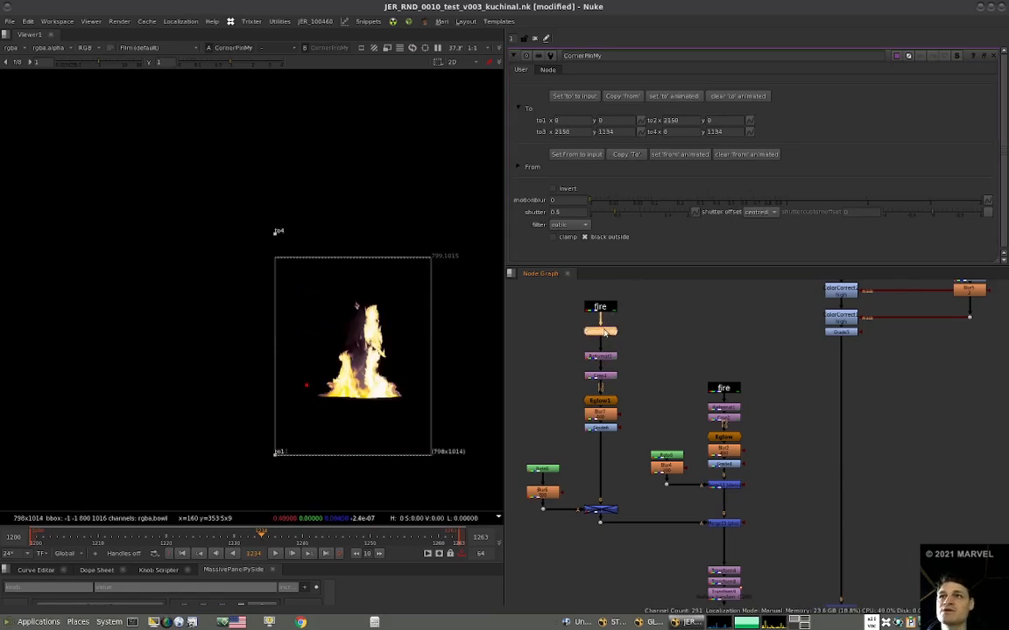
pyautogui.click(574, 96)
pyautogui.click(563, 338)
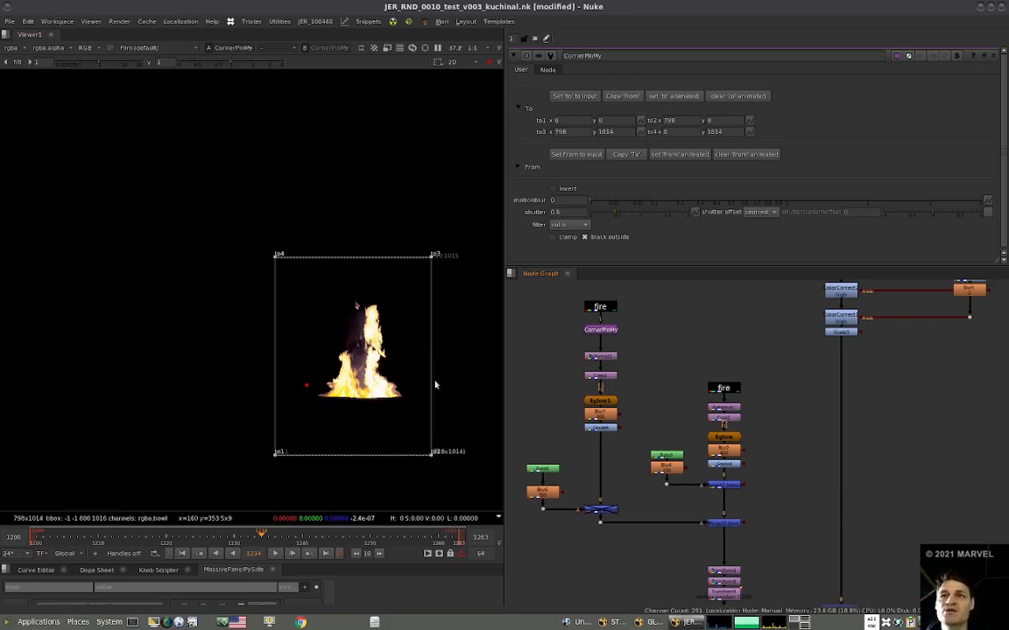
# View the main stream at Merge2 to see the corner pin handles over the full comp.
pyautogui.scroll(-4, 566, 365)
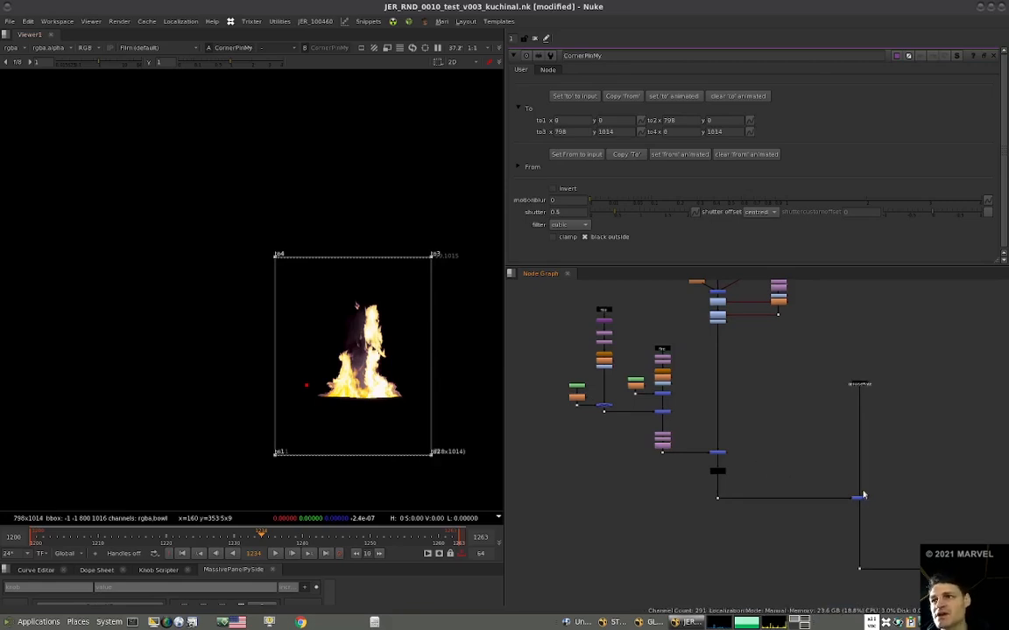
pyautogui.scroll(-3, 823, 473)
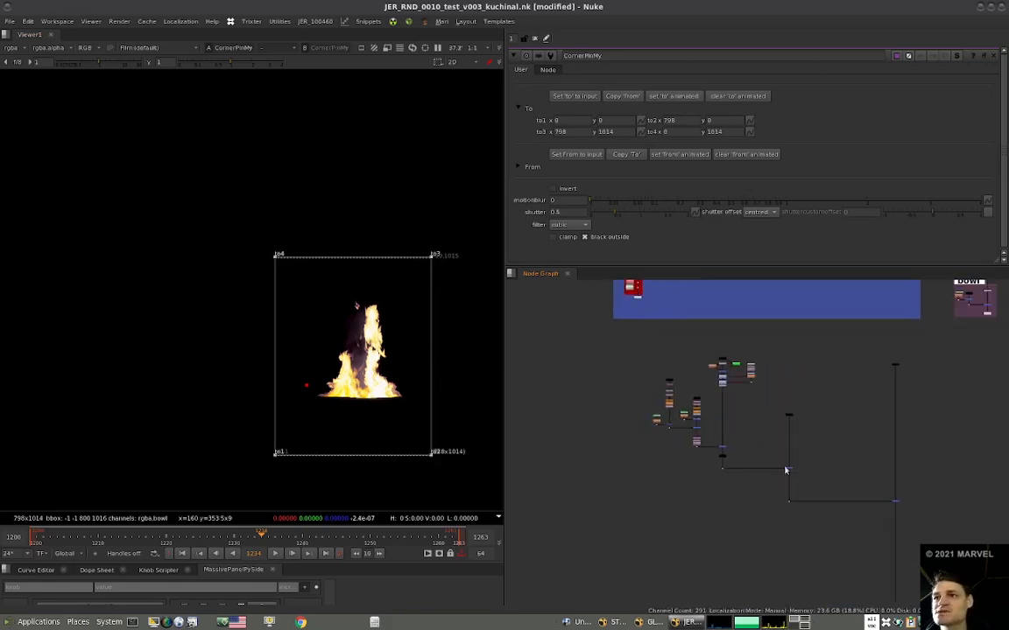
pyautogui.moveTo(921, 486); pyautogui.dragTo(868, 506)
pyautogui.press('1')
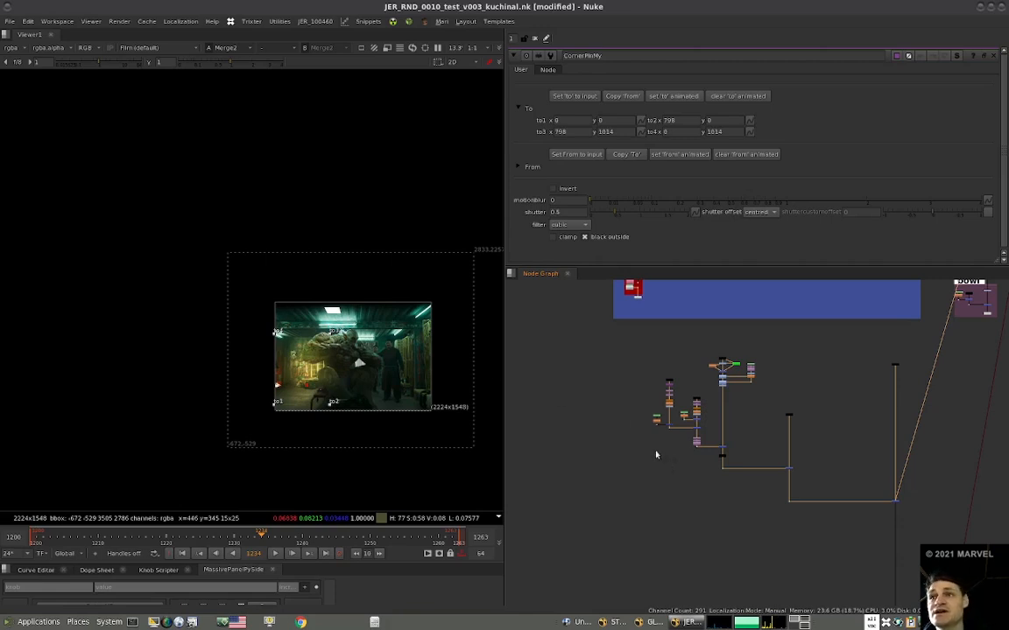
# Disable the Eglow1, Blur7 and Grade6 nodes in the duplicated fire branch.
pyautogui.scroll(5, 674, 407)
pyautogui.click(643, 357)
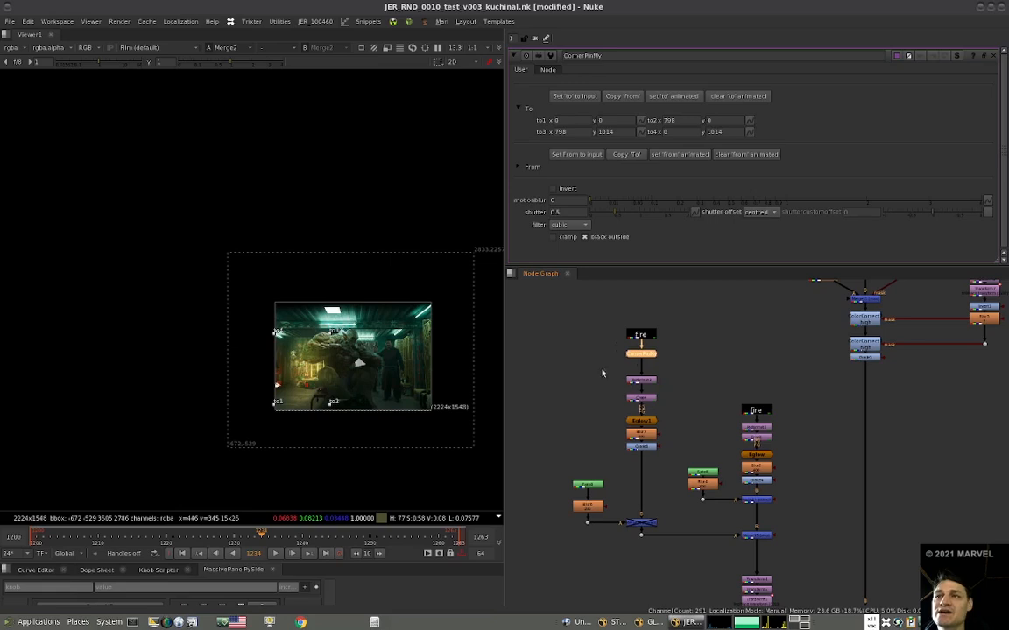
pyautogui.moveTo(677, 408); pyautogui.dragTo(599, 456)
pyautogui.press('d')
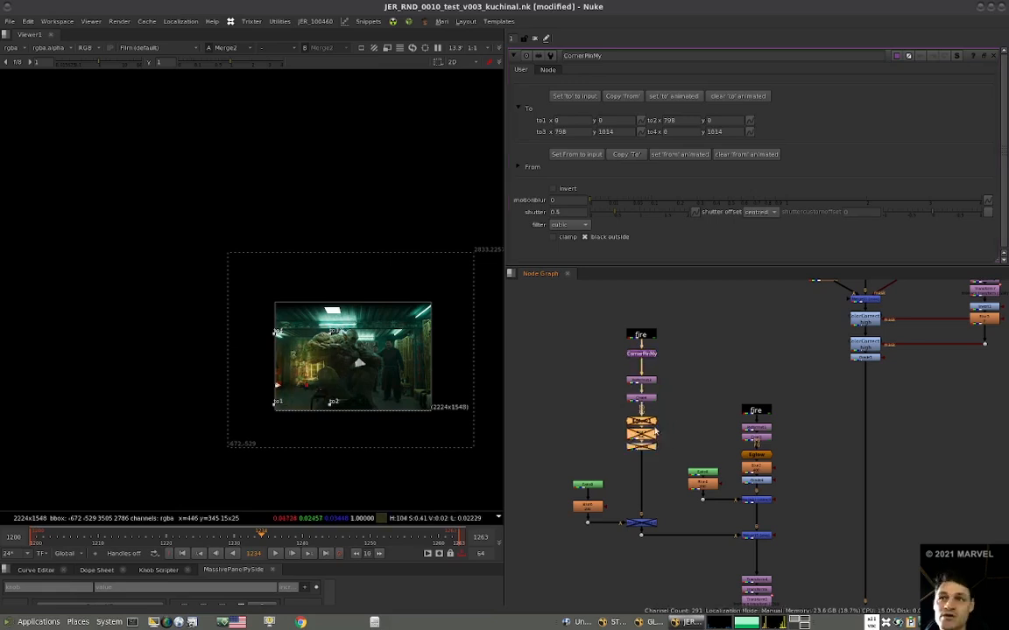
# View the combined fire branches at the plus merge, Merge15.
pyautogui.keyDown('alt'); pyautogui.moveTo(656, 428); pyautogui.dragTo(627, 435, button='middle'); pyautogui.keyUp('alt')
pyautogui.keyDown('alt'); pyautogui.moveTo(699, 484); pyautogui.dragTo(747, 476, button='middle'); pyautogui.keyUp('alt')
pyautogui.scroll(2, 747, 476)
pyautogui.click(731, 478)
pyautogui.press('1')
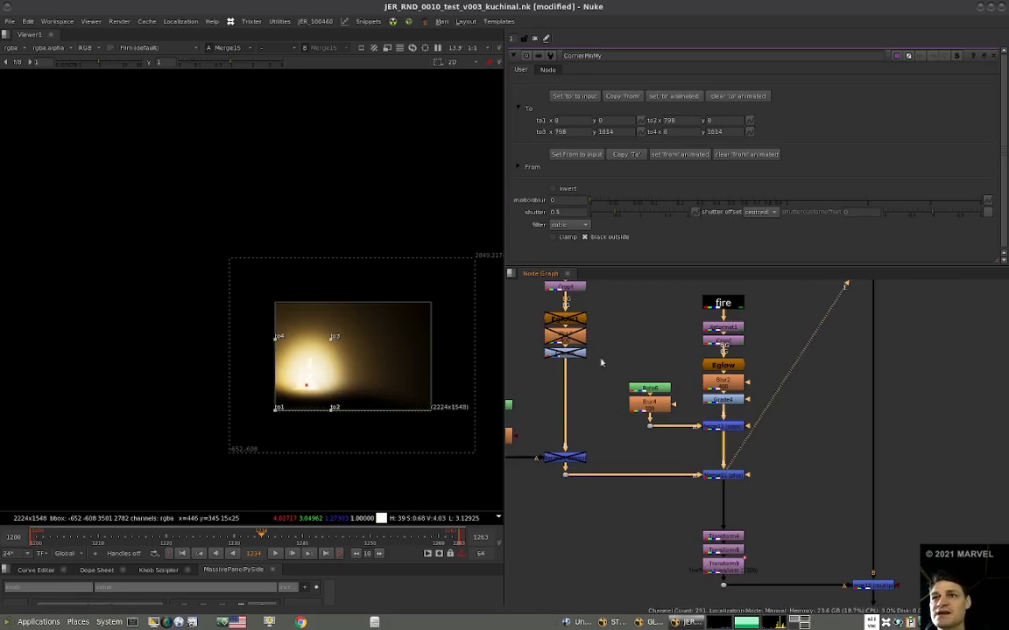
# View the multiplied light result at Merge10 and examine the fire area closely.
pyautogui.moveTo(601, 360); pyautogui.dragTo(650, 426, button='middle')
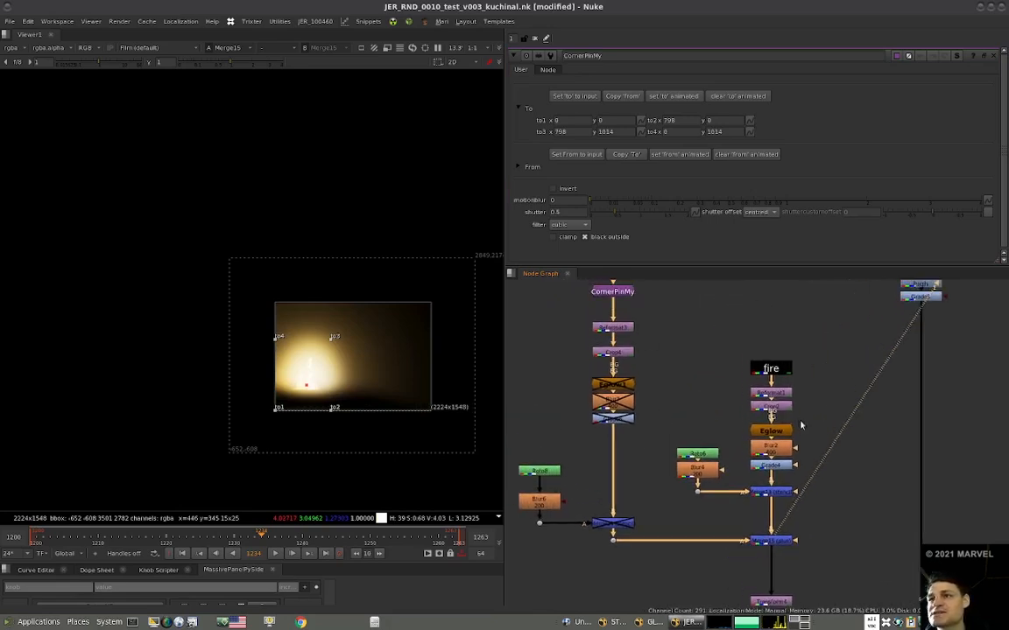
pyautogui.scroll(-3, 709, 385)
pyautogui.scroll(-1, 784, 497)
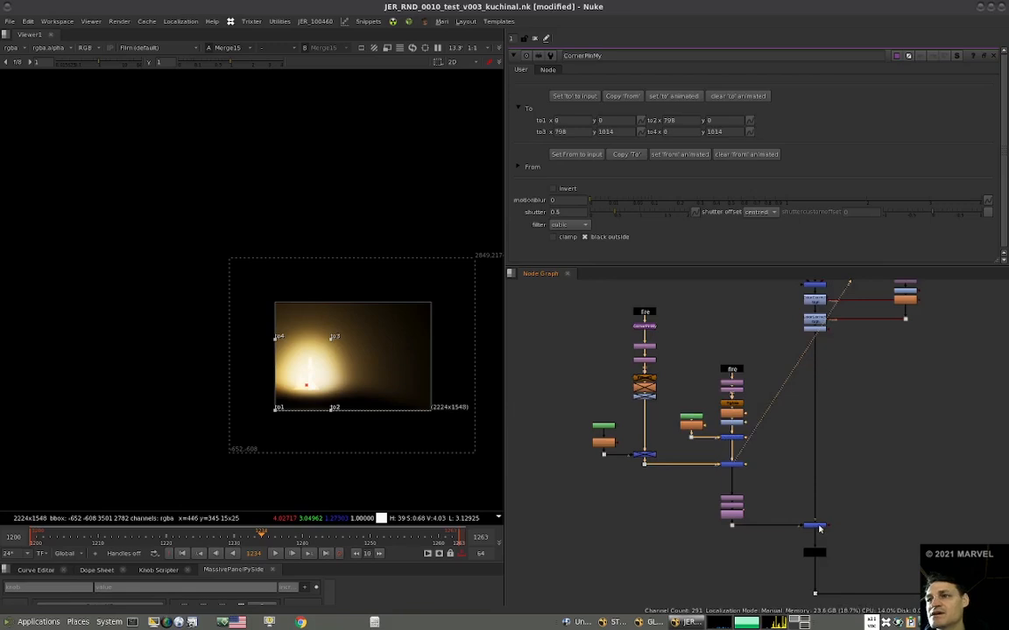
pyautogui.click(818, 527)
pyautogui.press('1')
pyautogui.scroll(2, 314, 365)
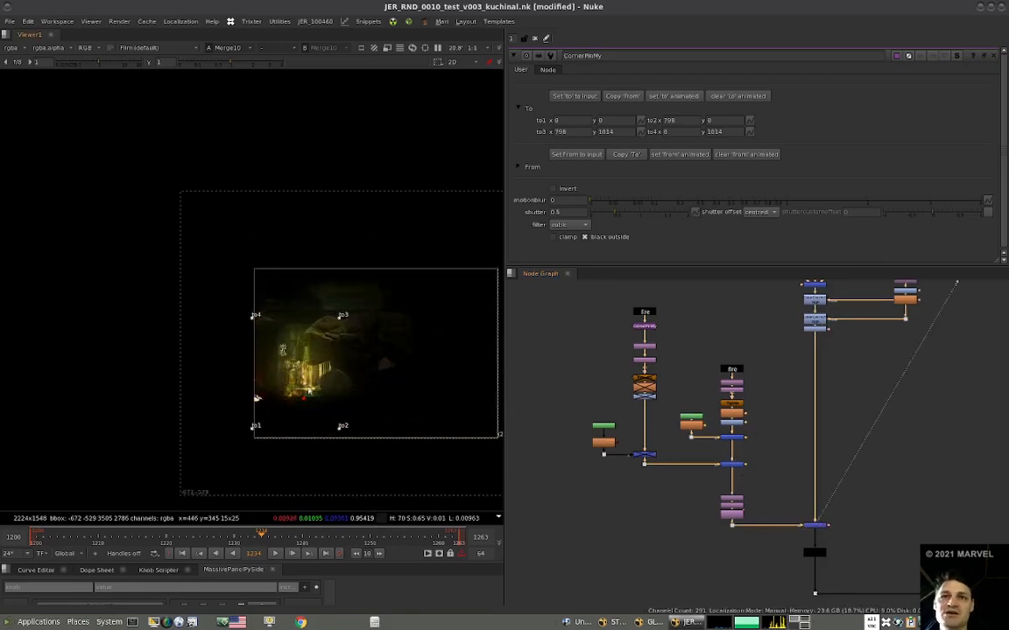
# Connect the duplicated branch directly to the Transform nodes, bypassing the plus merge, and re-enable its Eglow1 and Blur7.
pyautogui.moveTo(654, 473); pyautogui.dragTo(647, 466)
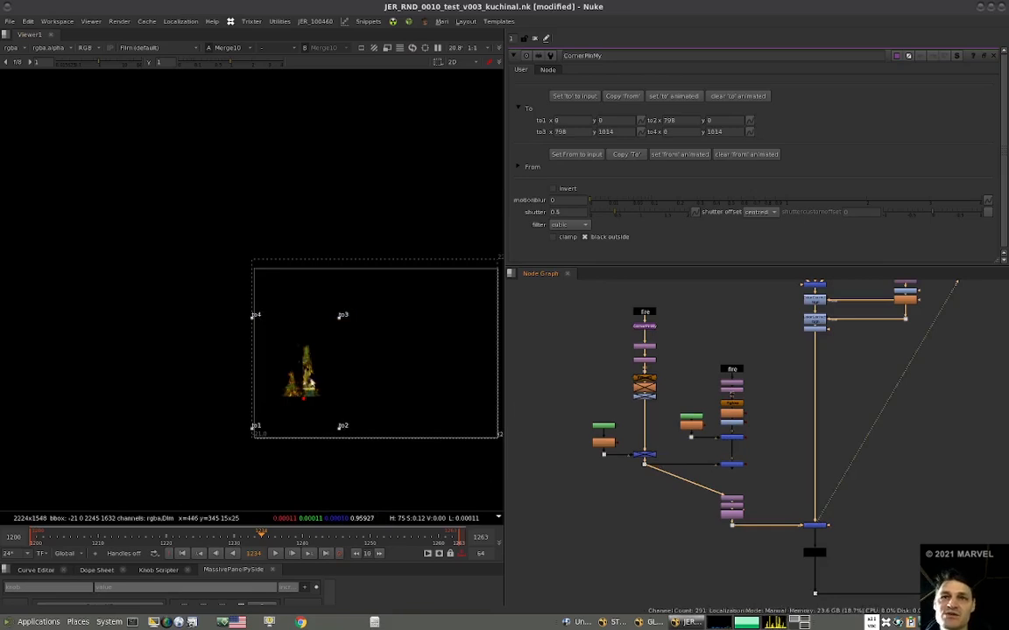
pyautogui.moveTo(670, 369); pyautogui.dragTo(618, 395)
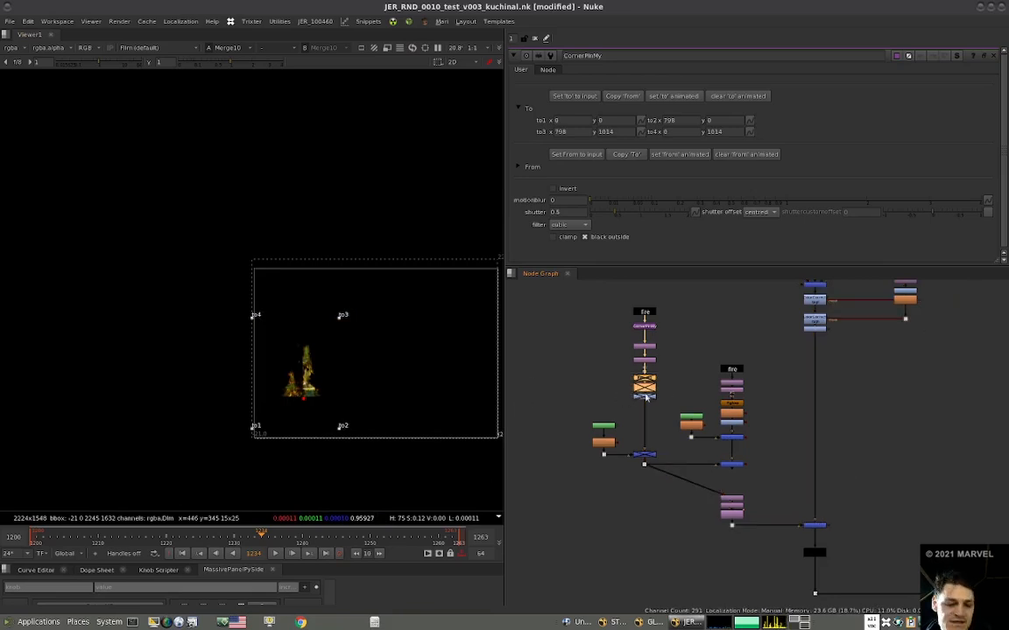
pyautogui.press('d')
# Flatten the fire onto the floor by moving the CornerPin corners to about to1 (-332, -62), to2 (996, -148), to3 (756, 328) and to4 (38, 338).
pyautogui.moveTo(255, 315); pyautogui.dragTo(263, 393)
pyautogui.moveTo(343, 315); pyautogui.dragTo(331, 393)
pyautogui.moveTo(253, 428); pyautogui.dragTo(218, 433)
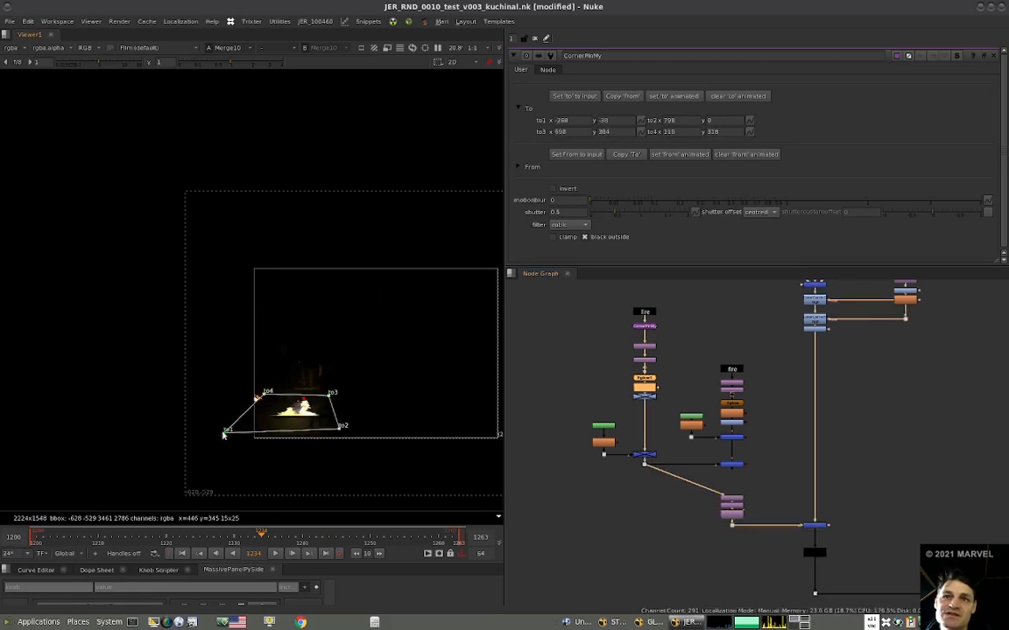
pyautogui.moveTo(341, 427); pyautogui.dragTo(362, 450)
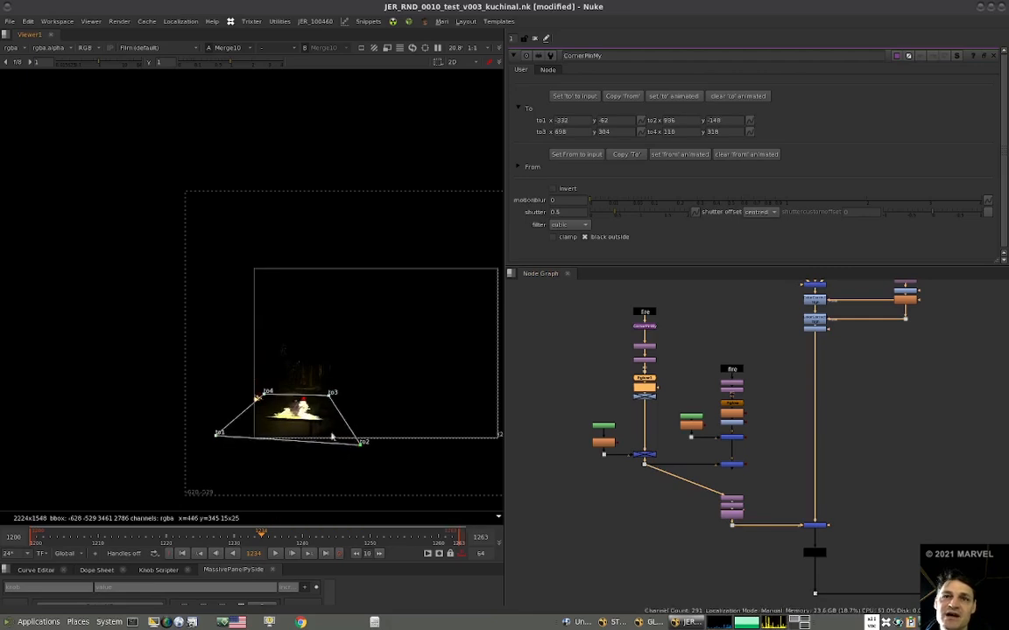
pyautogui.moveTo(265, 397); pyautogui.dragTo(258, 396)
pyautogui.moveTo(330, 398); pyautogui.dragTo(336, 394)
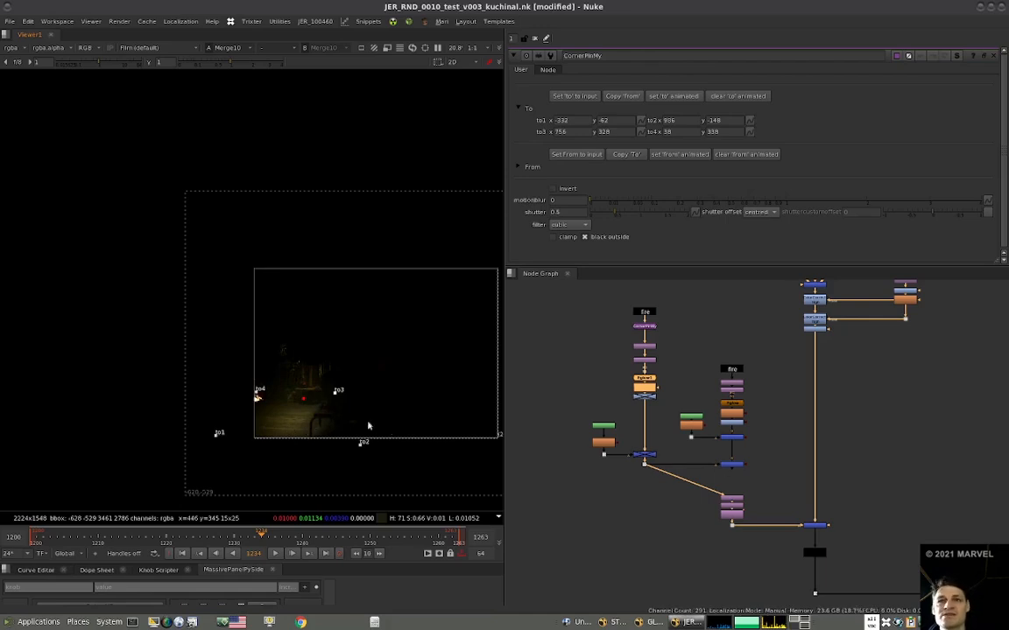
# Reconnect the Transform nodes to the plus merge output, then re-enable Grade6 and place it below Blur7.
pyautogui.scroll(4, 367, 426)
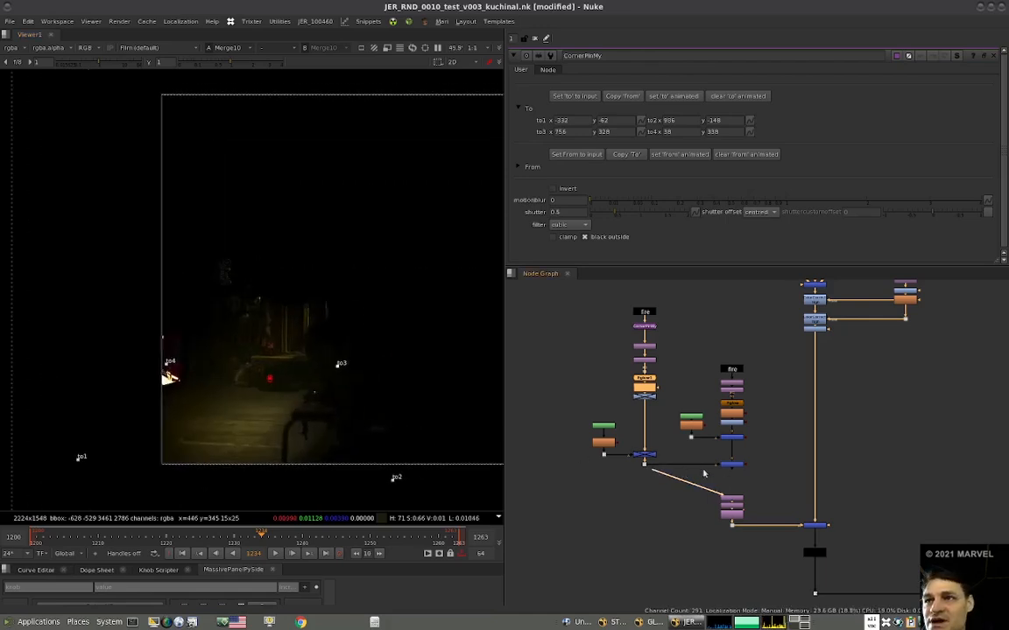
pyautogui.moveTo(703, 473); pyautogui.dragTo(731, 474)
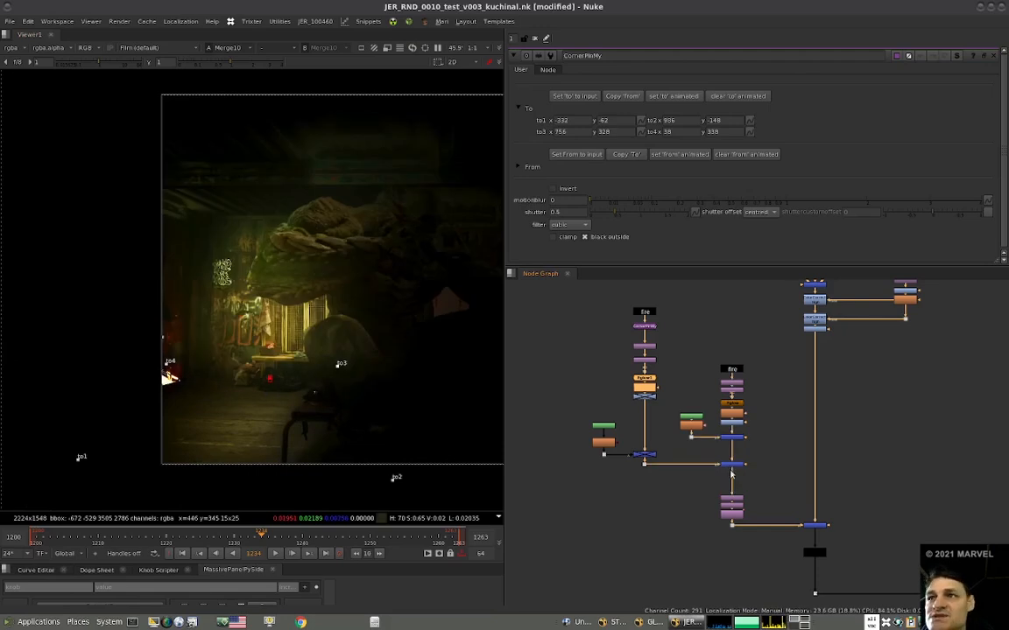
pyautogui.scroll(3, 643, 396)
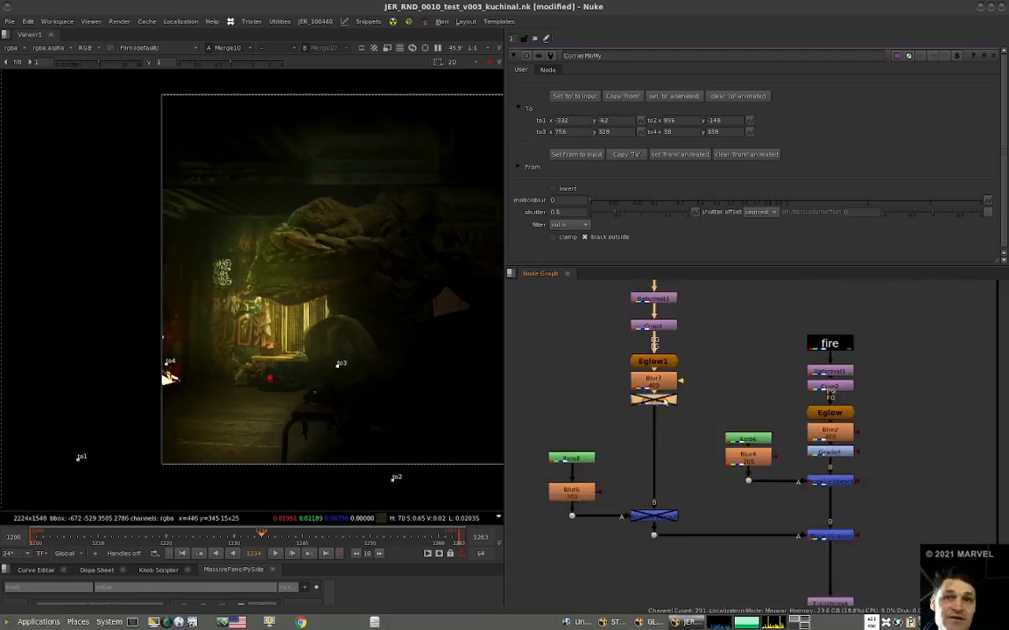
pyautogui.press('d')
pyautogui.moveTo(664, 403); pyautogui.dragTo(663, 423)
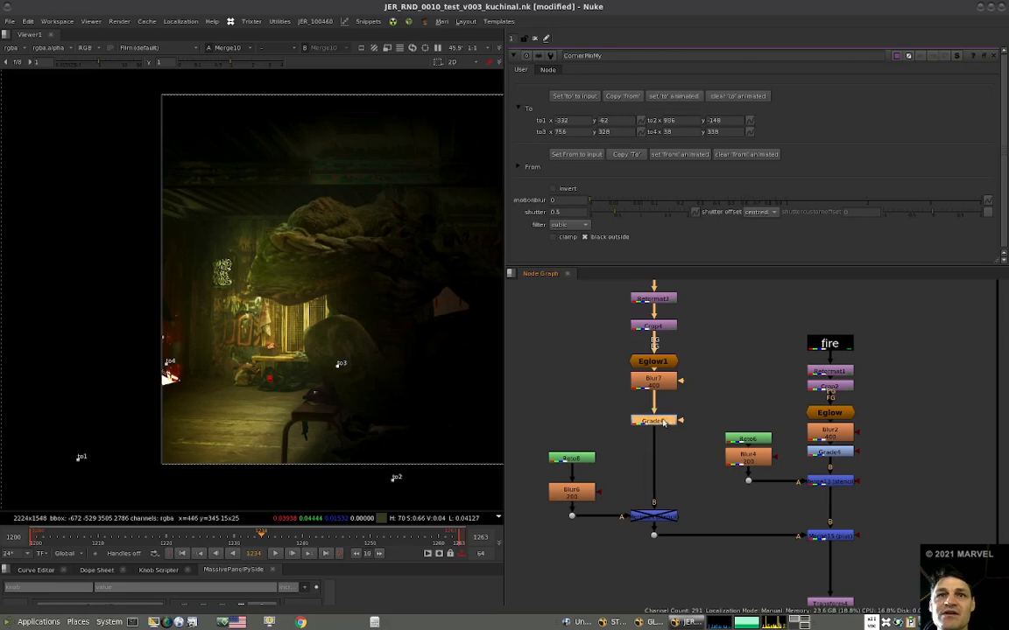
pyautogui.scroll(-3, 665, 423)
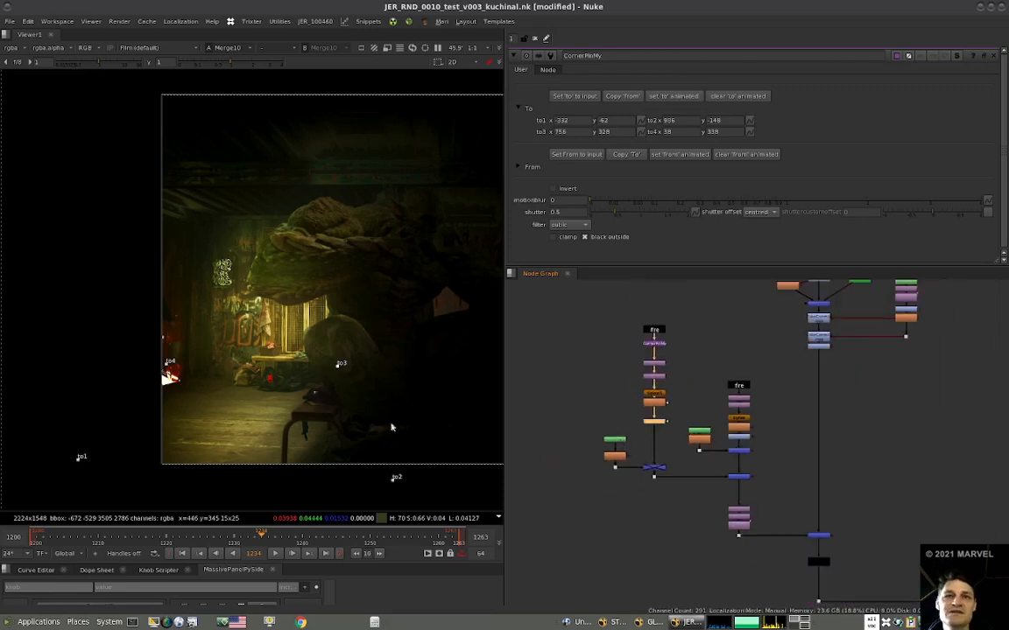
# Nudge the floor CornerPin corners to about to1 (-336, -54), to2 (938, -130) and to4 (34, 354).
pyautogui.moveTo(165, 364); pyautogui.dragTo(160, 360)
pyautogui.moveTo(390, 481); pyautogui.dragTo(382, 474)
pyautogui.moveTo(81, 457)
pyautogui.mouseDown()
pyautogui.moveTo(70, 462)
pyautogui.moveTo(80, 455)
pyautogui.mouseUp()
# View the full comp at Merge9 and refine the floor corners to about to1 (-278, -10), to2 (900, -82), to3 (764, 340), to4 (24, 372).
pyautogui.scroll(-5, 680, 444)
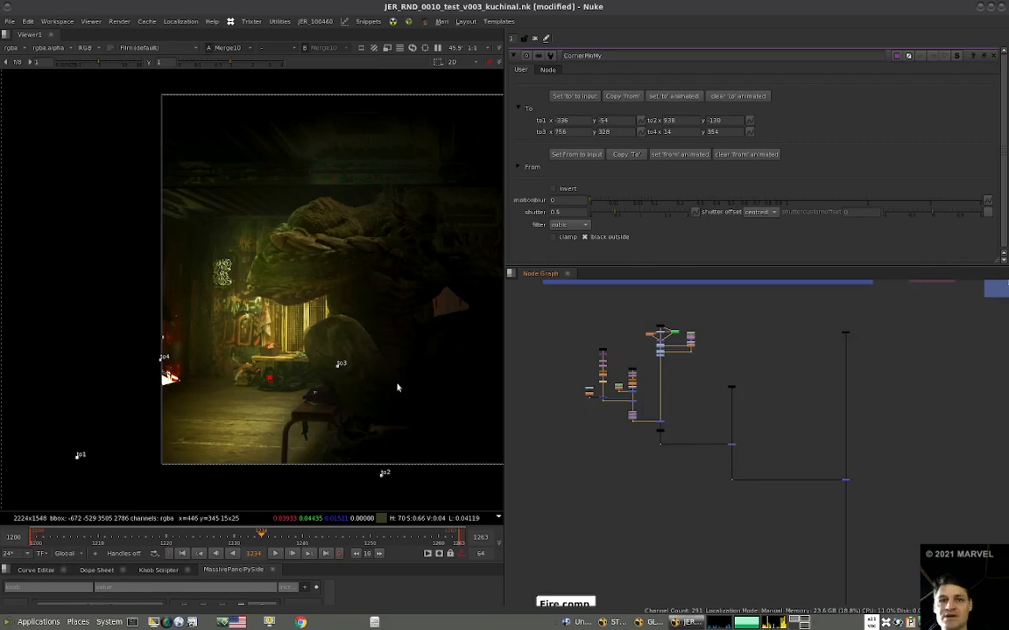
pyautogui.press('2')
pyautogui.press('1')
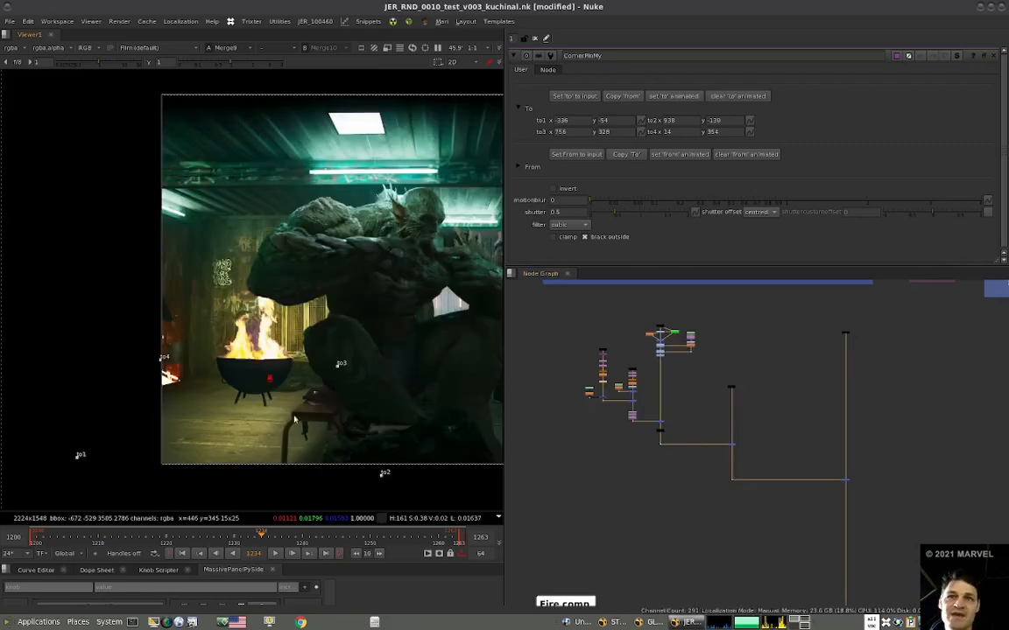
pyautogui.moveTo(382, 471); pyautogui.dragTo(378, 472)
pyautogui.moveTo(376, 467); pyautogui.dragTo(371, 466)
pyautogui.moveTo(78, 456); pyautogui.dragTo(91, 446)
pyautogui.moveTo(163, 366); pyautogui.dragTo(167, 354)
pyautogui.moveTo(341, 363); pyautogui.dragTo(343, 360)
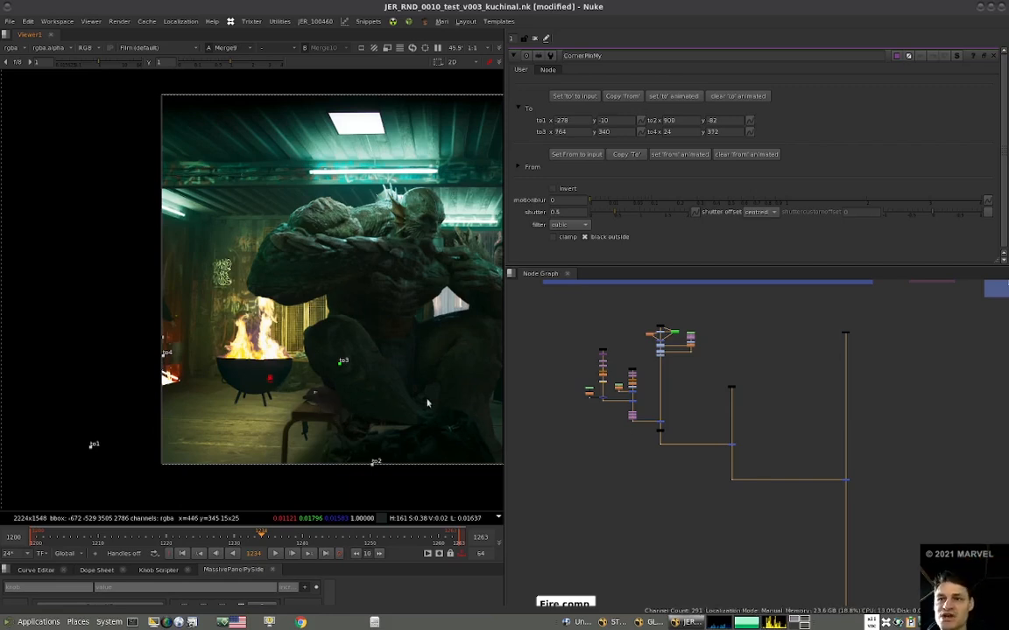
# Open Roto8 beside the floor glow branch and view its mask shape.
pyautogui.scroll(5, 609, 381)
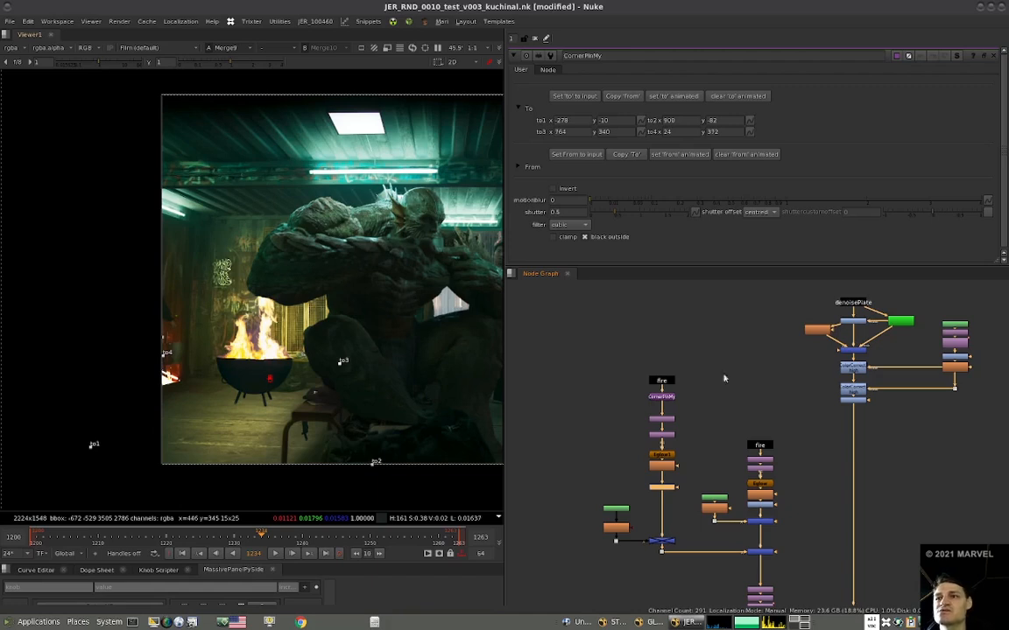
pyautogui.click(622, 511)
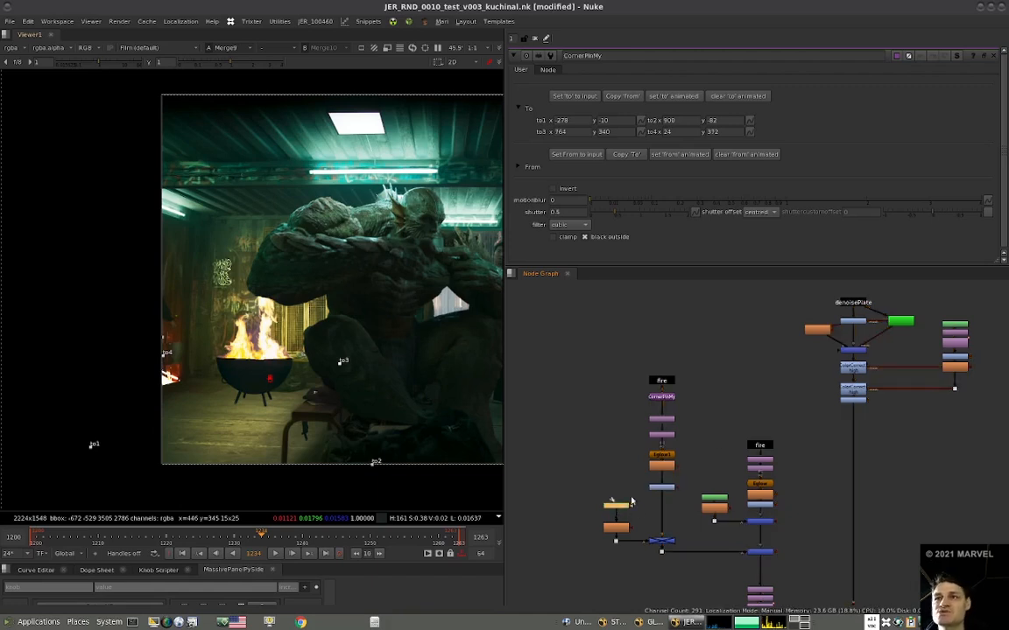
pyautogui.scroll(4, 623, 516)
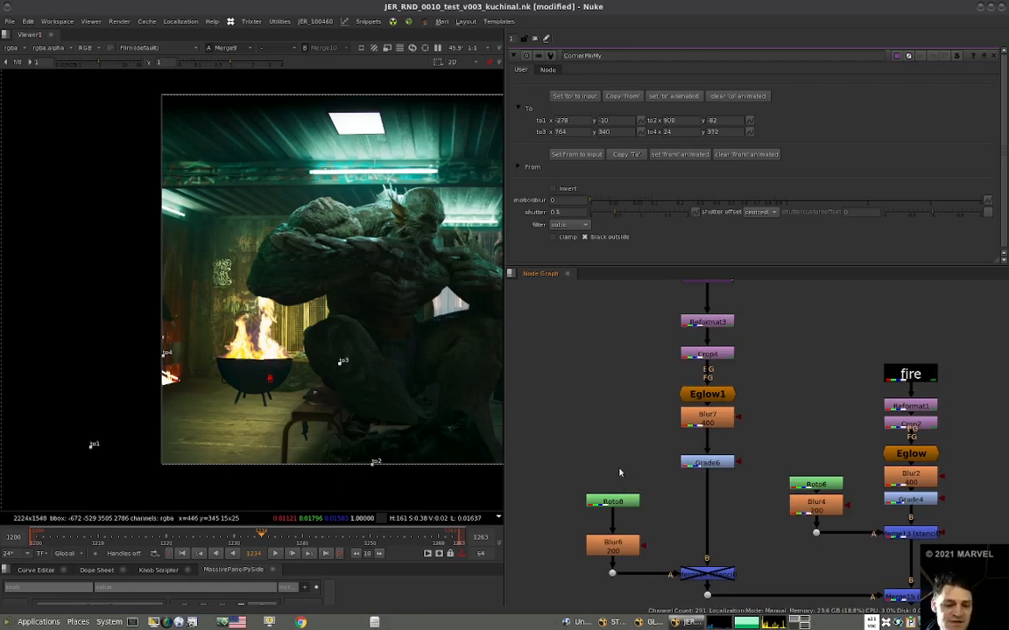
pyautogui.doubleClick(613, 500)
pyautogui.press('1')
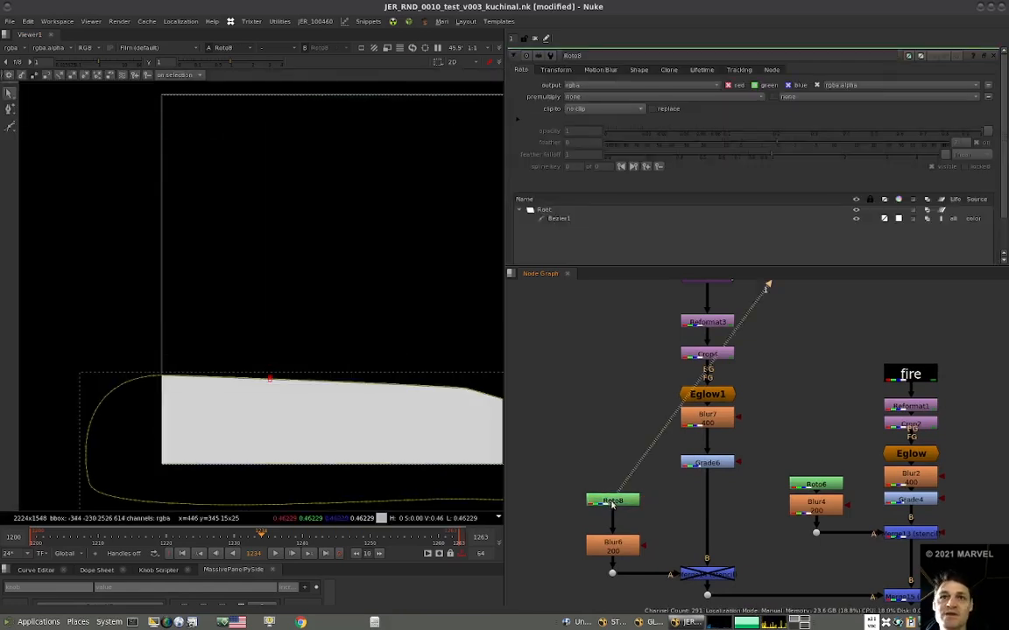
# Add a Radial node above Roto8 and view it.
pyautogui.press('Tab')
pyautogui.write('radia')
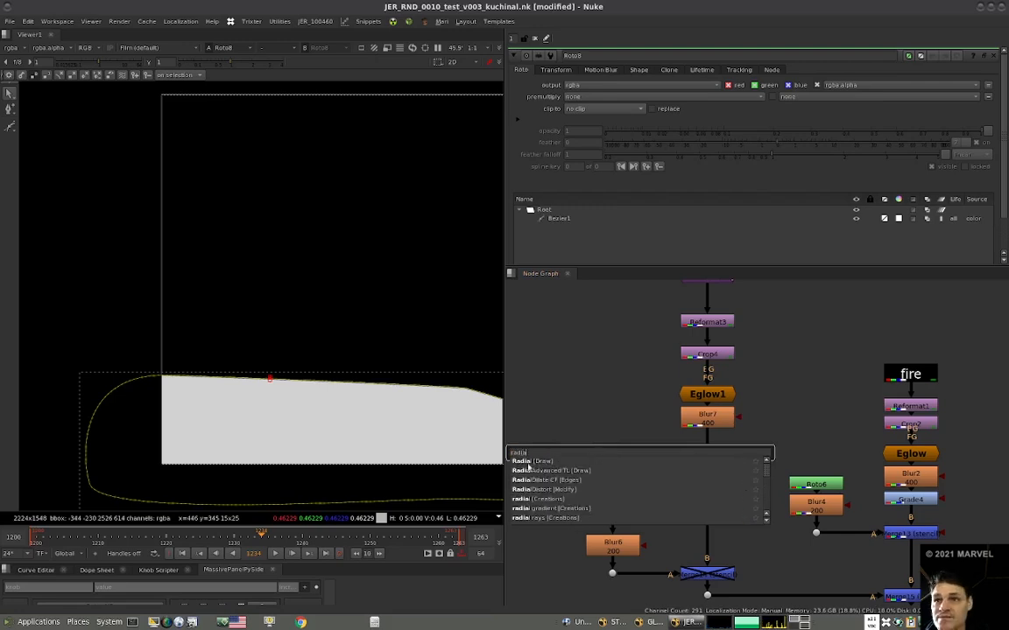
pyautogui.press('Return')
pyautogui.press('1')
pyautogui.moveTo(613, 455); pyautogui.dragTo(615, 454)
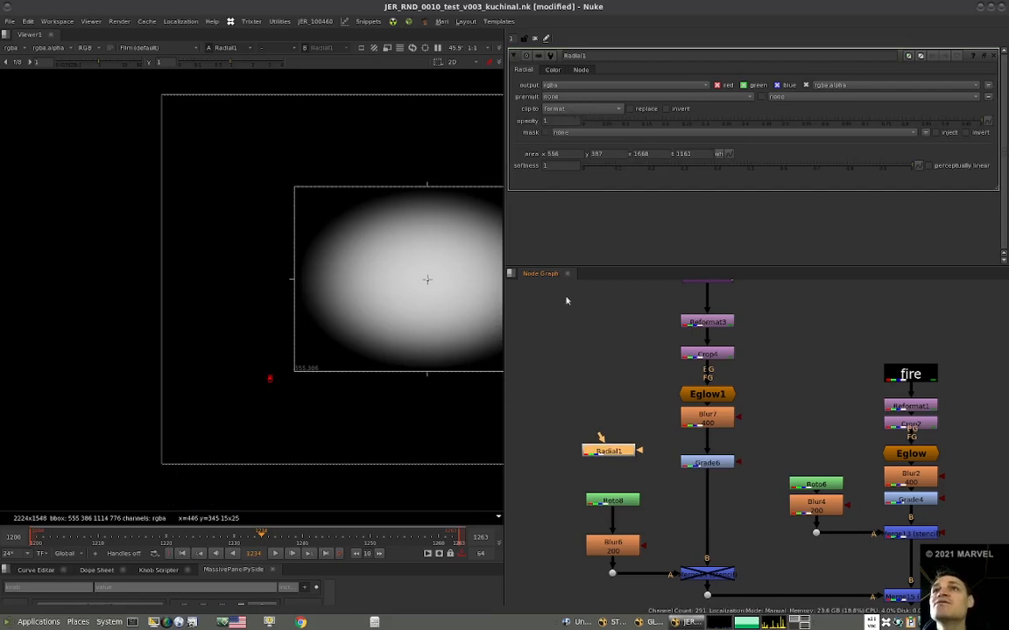
# Add a Reformat node feeding the Radial, set its output format to square_256 and fit the result in view.
pyautogui.click(606, 421)
pyautogui.hotkey('shift', 'r')
pyautogui.moveTo(602, 438); pyautogui.dragTo(612, 421)
pyautogui.click(595, 97)
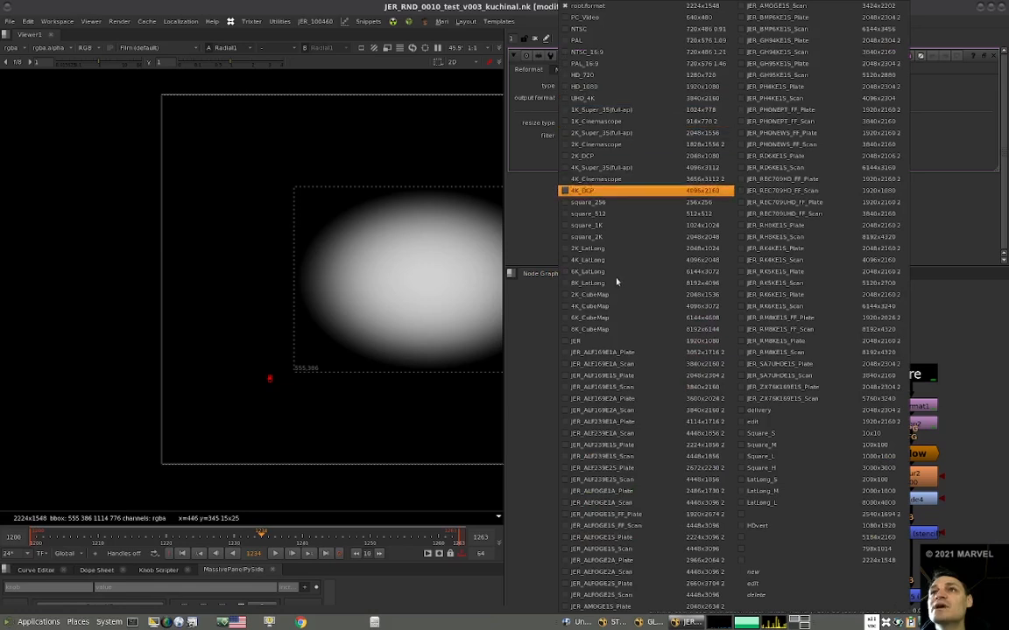
pyautogui.click(603, 203)
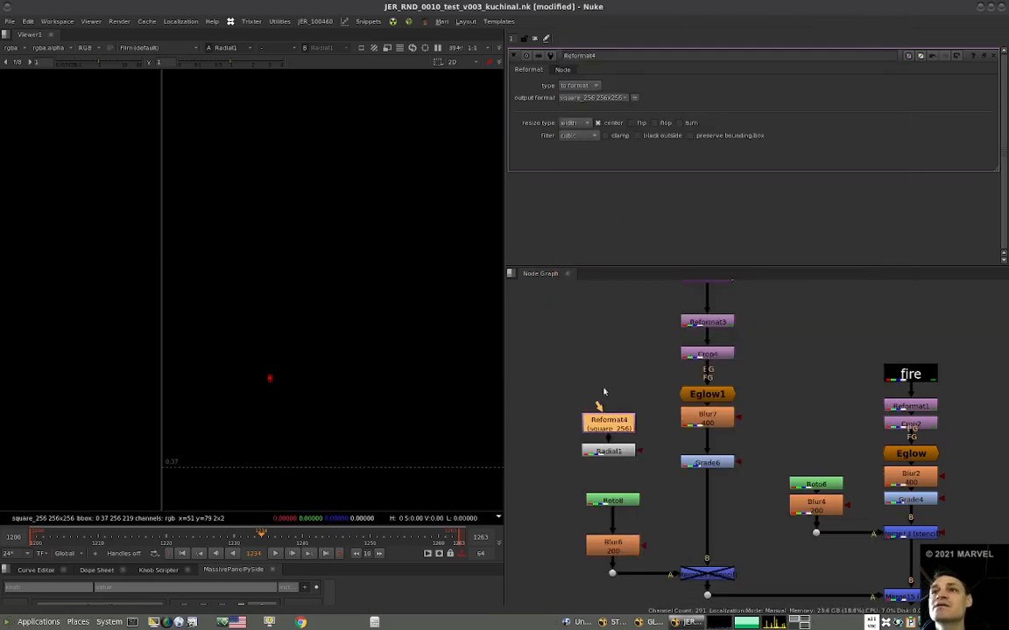
pyautogui.press('f')
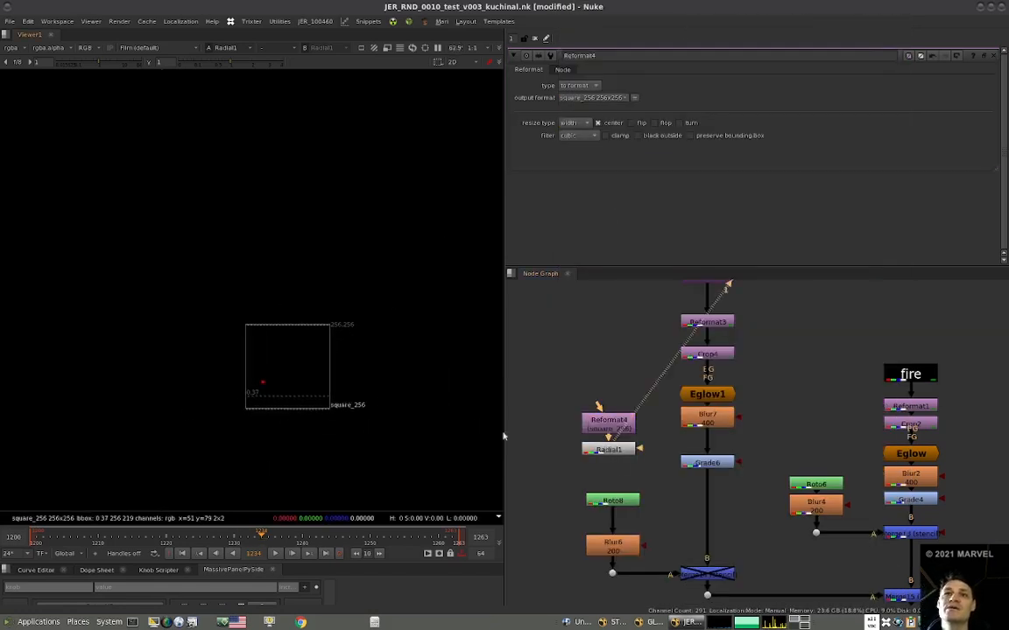
# Replace the Radial with a new Roto node under the Reformat and draw an ellipse filling the 256x256 square.
pyautogui.doubleClick(610, 450)
pyautogui.press('Delete')
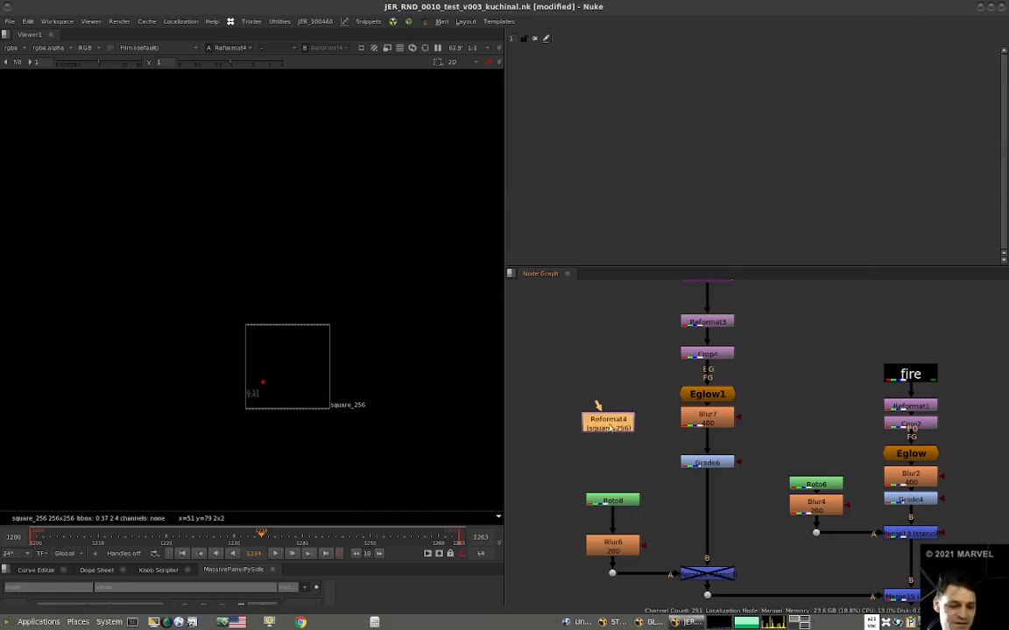
pyautogui.press('o')
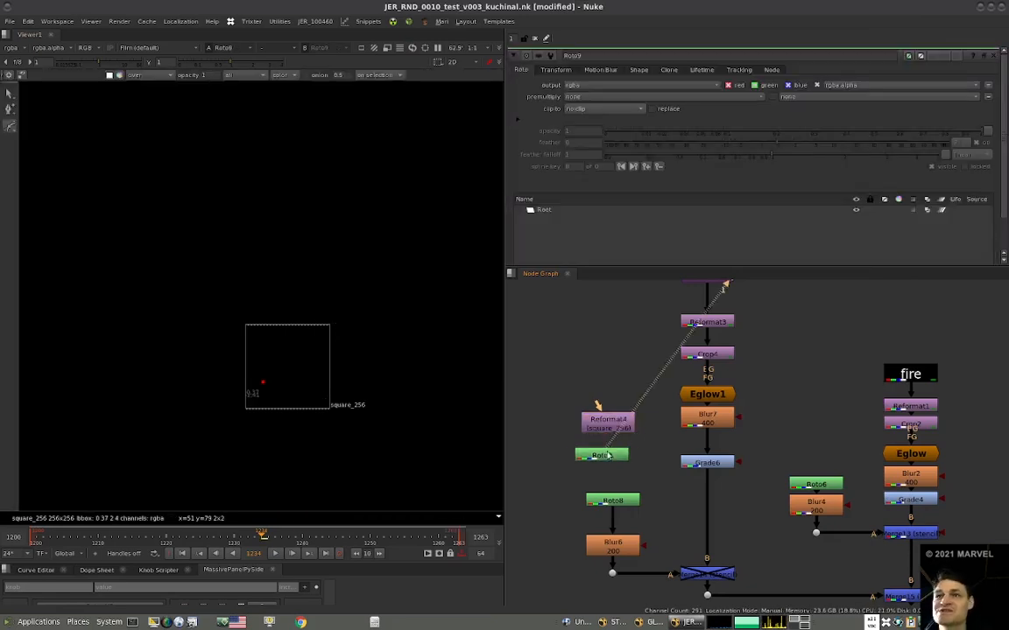
pyautogui.click(11, 131)
pyautogui.click(37, 160)
pyautogui.moveTo(246, 329); pyautogui.dragTo(329, 409)
pyautogui.click(623, 473)
pyautogui.moveTo(605, 455); pyautogui.dragTo(621, 425, button='middle')
pyautogui.click(619, 426)
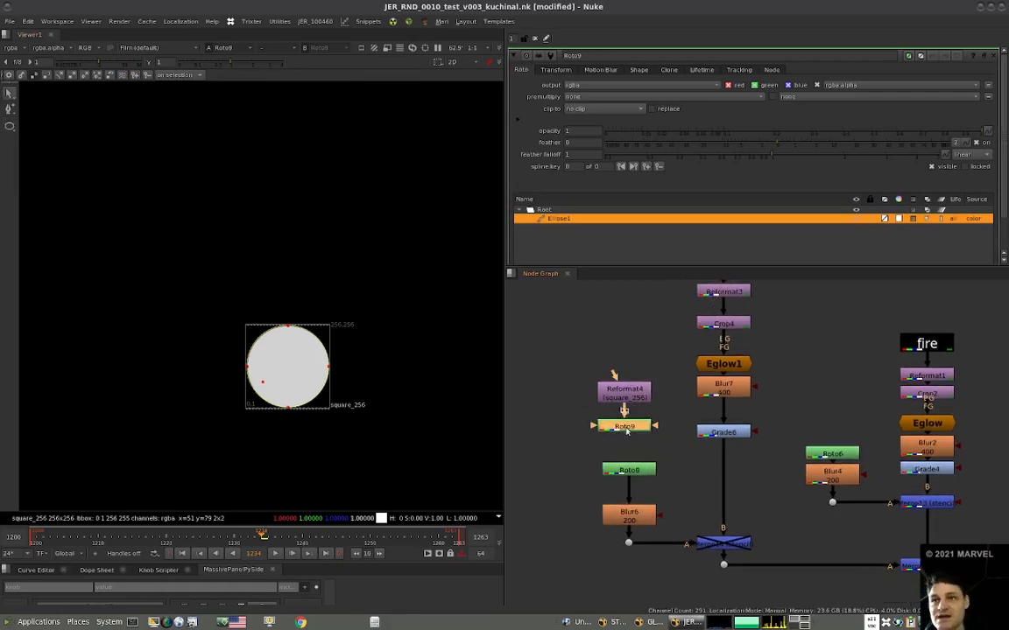
# Add a CornerPin after the ellipse Roto, view it and set its to points to the input format.
pyautogui.hotkey('shift', 'c')
pyautogui.press('1')
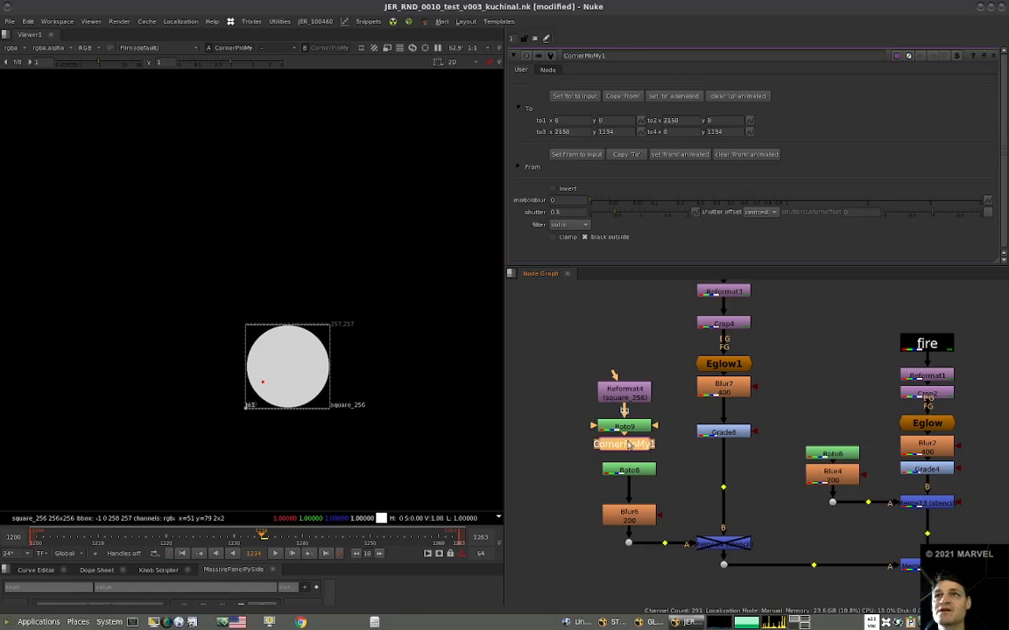
pyautogui.click(577, 96)
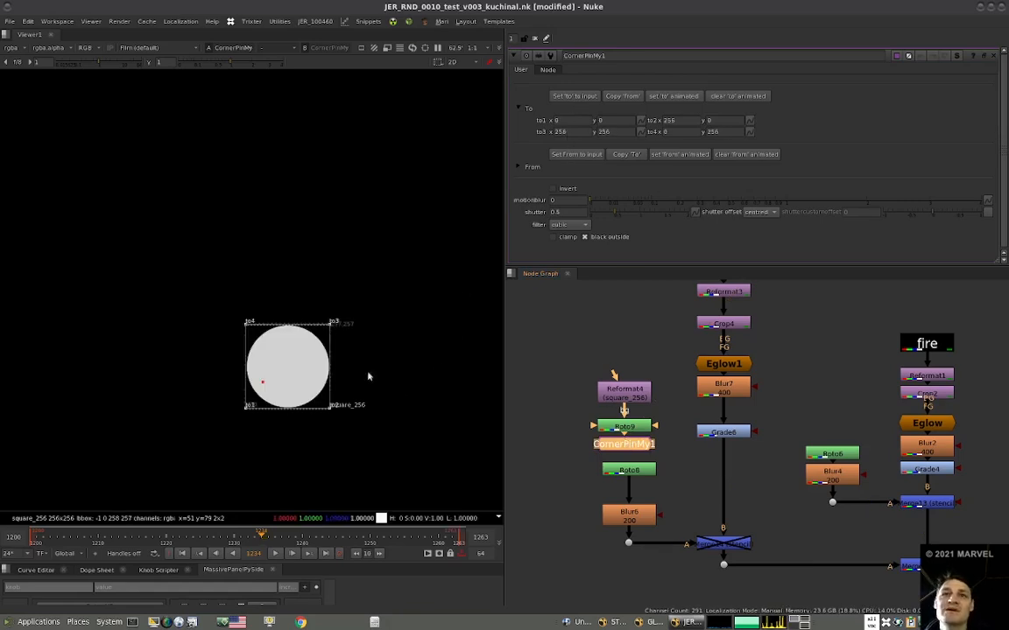
# Move Roto8 out of the mask branch and connect the ellipse Roto and its CornerPin to Blur6 instead.
pyautogui.moveTo(644, 473); pyautogui.dragTo(547, 467)
pyautogui.click(628, 447)
pyautogui.moveTo(672, 358); pyautogui.dragTo(571, 469)
pyautogui.moveTo(622, 442)
pyautogui.mouseDown()
pyautogui.moveTo(639, 440)
pyautogui.moveTo(626, 444)
pyautogui.mouseUp()
pyautogui.click(701, 456)
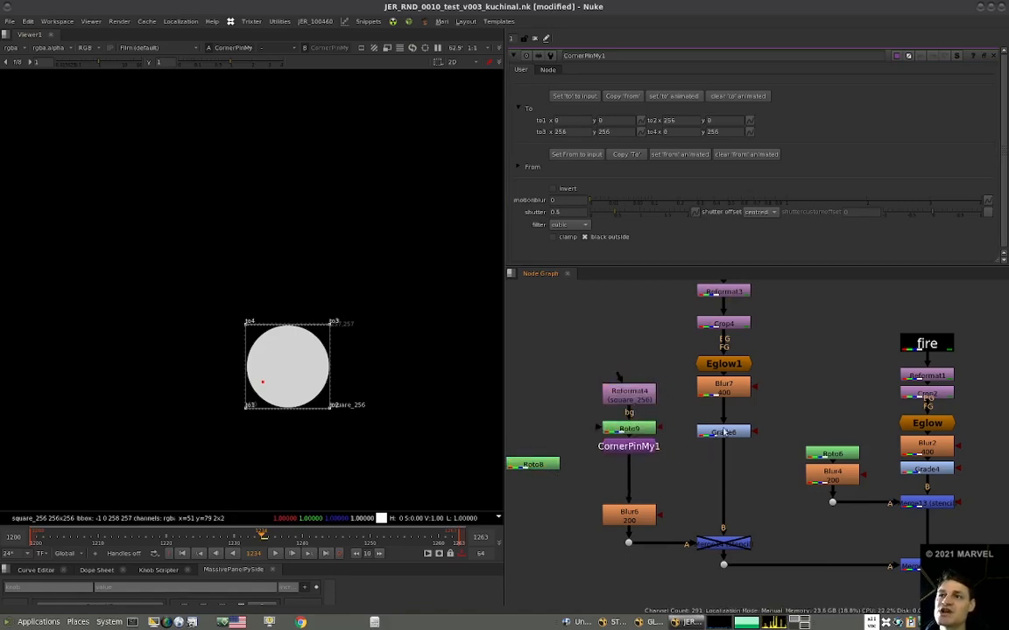
# View Grade6, then enable the Merge14 stencil and view its output.
pyautogui.moveTo(724, 432); pyautogui.dragTo(718, 434)
pyautogui.press('1')
pyautogui.scroll(2, 189, 367)
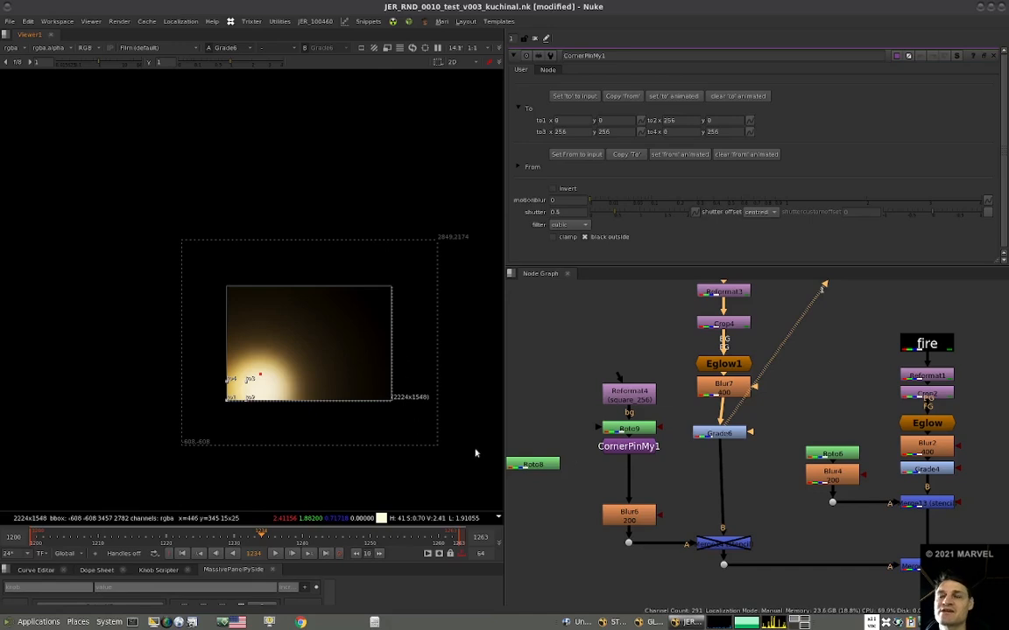
pyautogui.click(723, 543)
pyautogui.press('d')
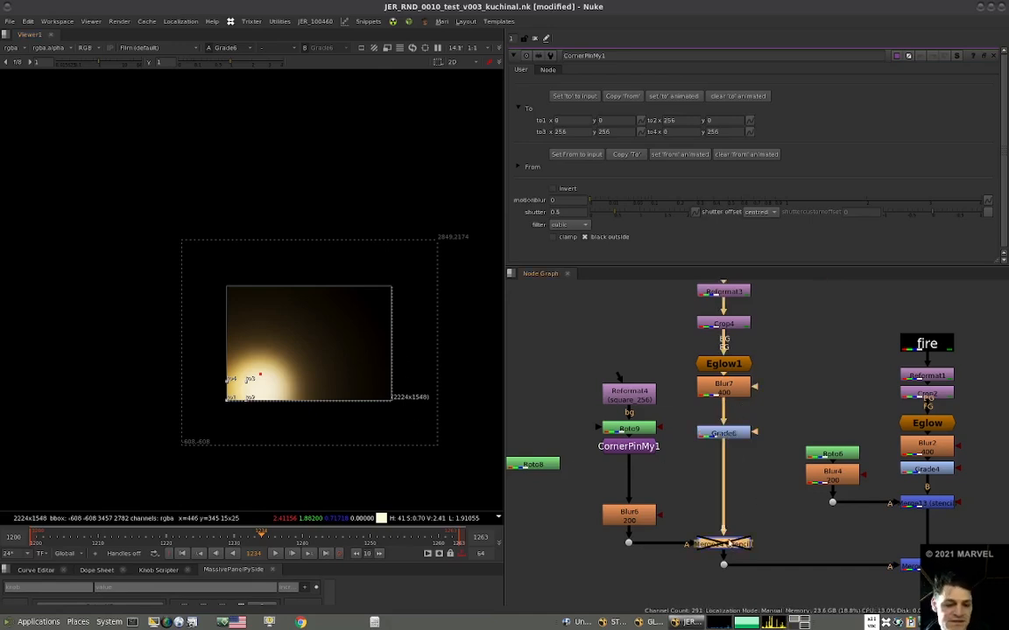
pyautogui.moveTo(734, 515); pyautogui.dragTo(730, 479, button='middle')
pyautogui.press('1')
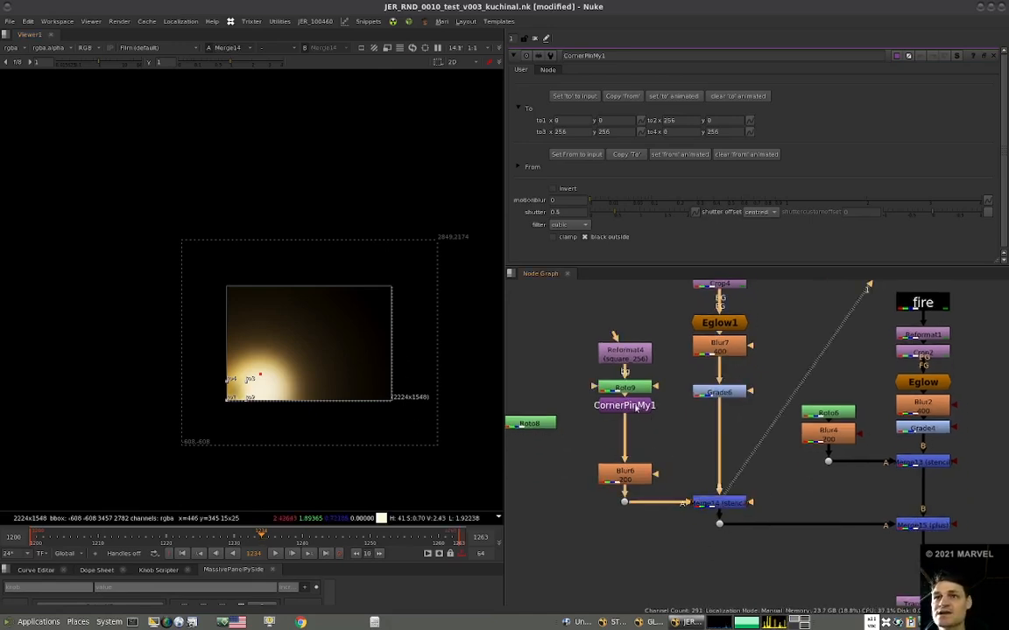
# View the source fire element at the fire stamp of the wall light branch.
pyautogui.click(635, 407)
pyautogui.scroll(-2, 635, 410)
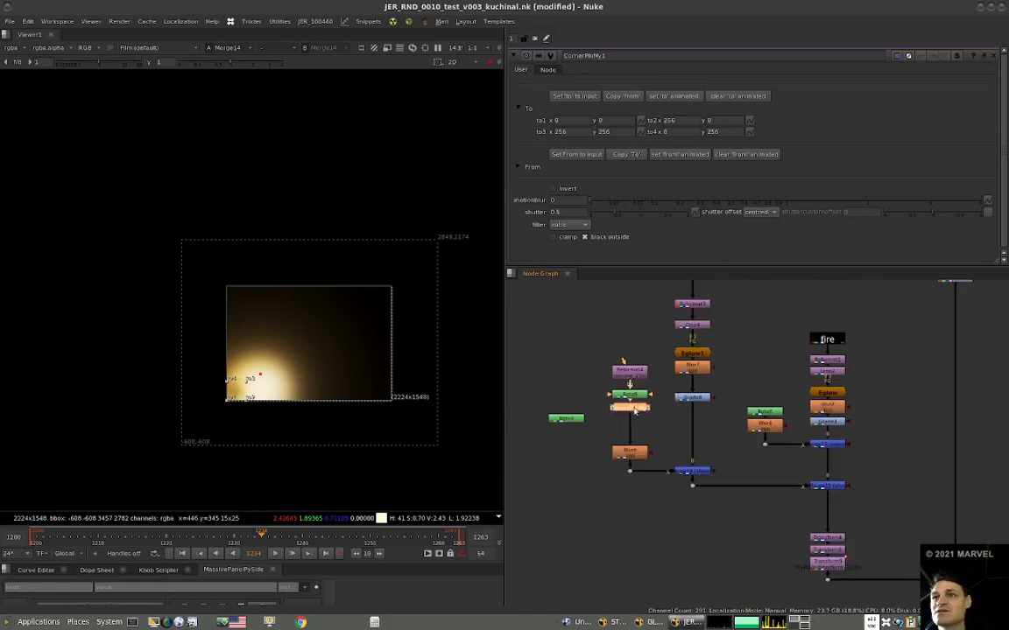
pyautogui.click(823, 343)
pyautogui.press('1')
pyautogui.scroll(-4, 733, 396)
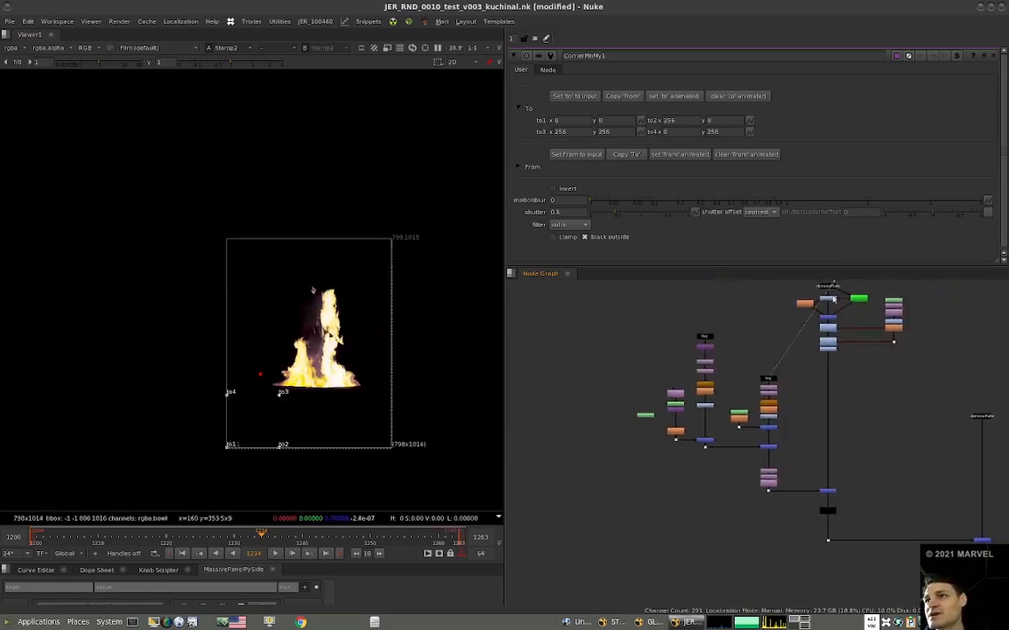
pyautogui.press('f')
# Duplicate the denoisePlate stamp beside the ellipse mask branch and move the unused Roto8 clear of it.
pyautogui.scroll(10, 677, 428)
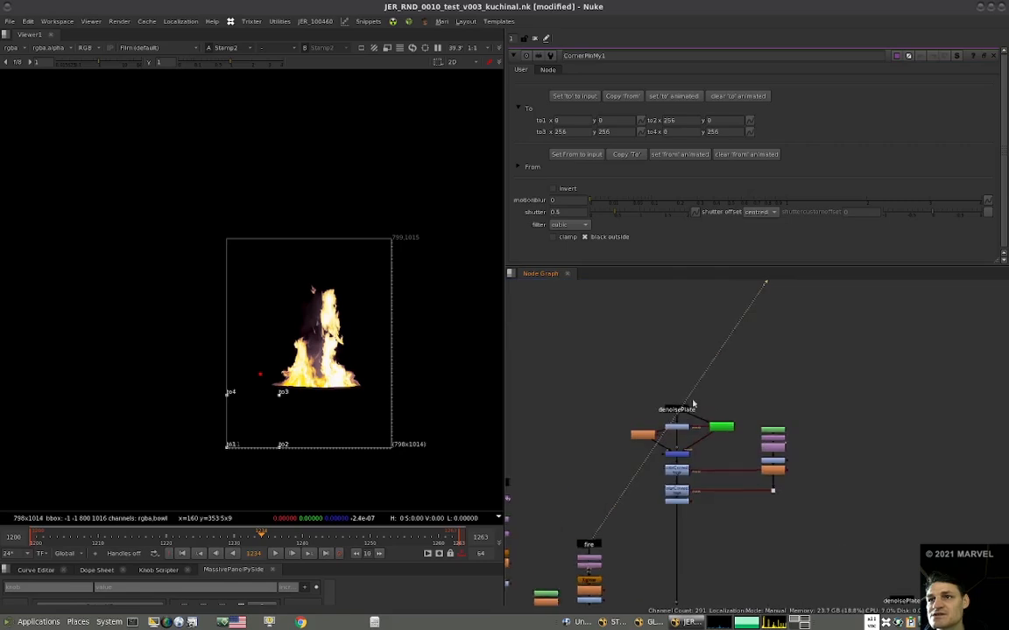
pyautogui.scroll(-4, 693, 404)
pyautogui.click(754, 364)
pyautogui.hotkey('ctrl', 'c')
pyautogui.hotkey('ctrl', 'v')
pyautogui.moveTo(754, 364); pyautogui.dragTo(563, 463)
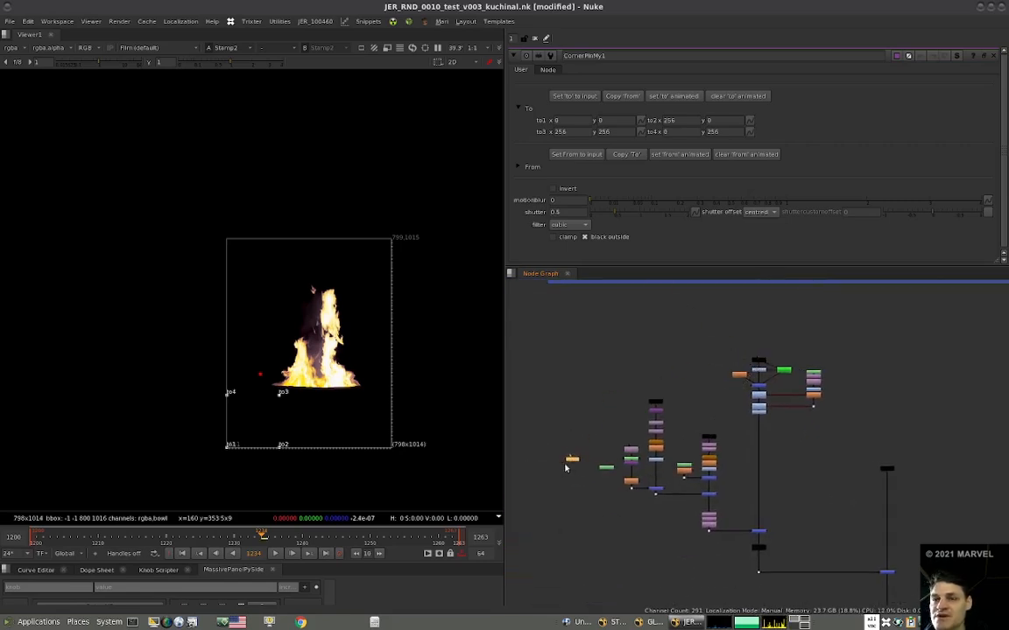
pyautogui.scroll(5, 574, 465)
pyautogui.moveTo(650, 473); pyautogui.dragTo(638, 377)
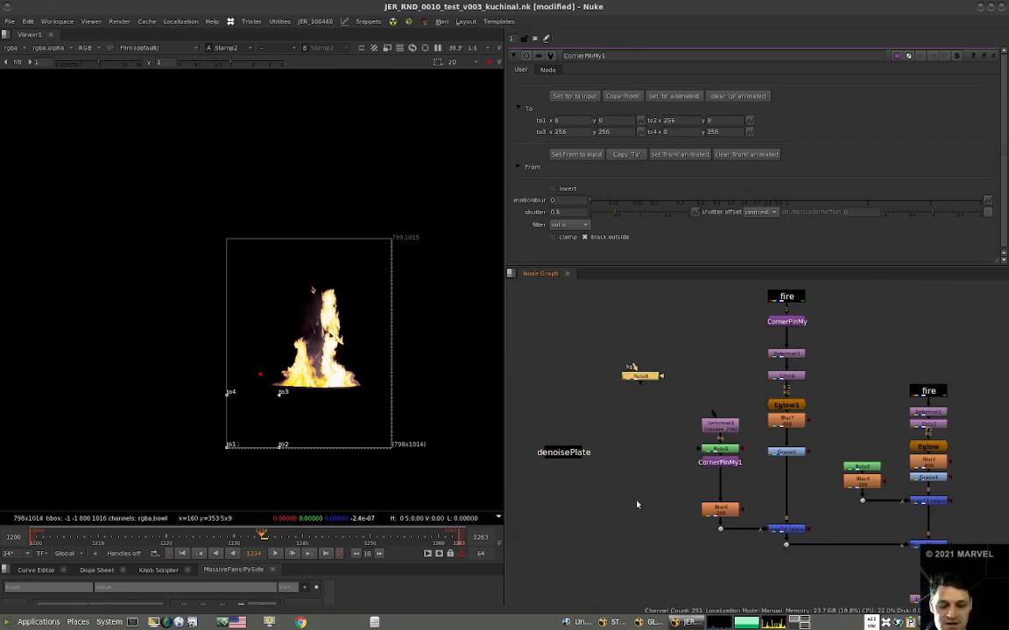
# Add an over Merge with the denoisePlate copy as B and CornerPinMy1 as A, and view it.
pyautogui.click(636, 504)
pyautogui.press('m')
pyautogui.moveTo(637, 496); pyautogui.dragTo(565, 456)
pyautogui.moveTo(653, 504); pyautogui.dragTo(720, 461)
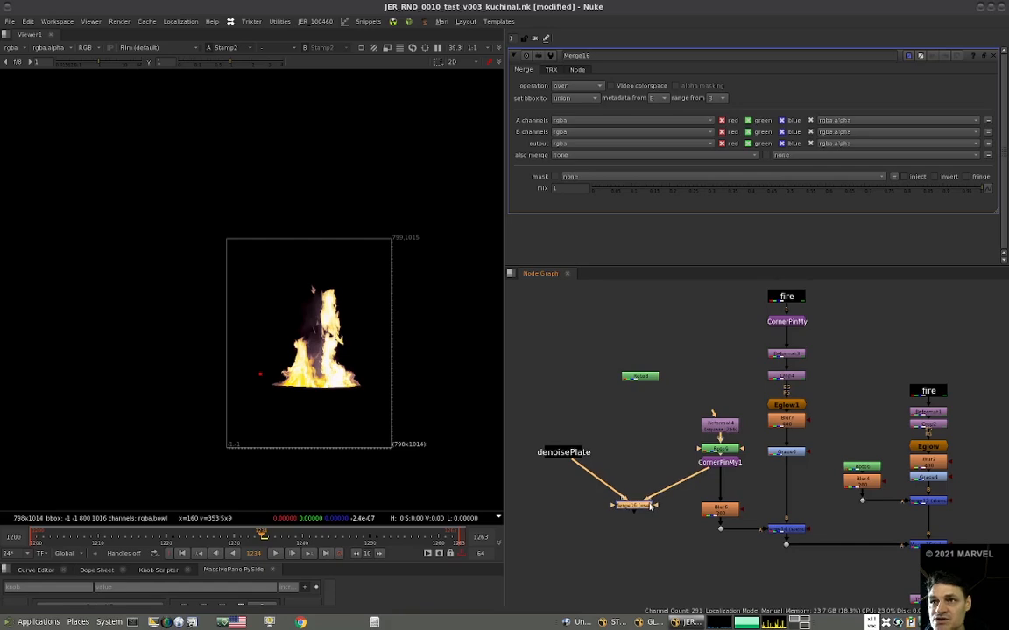
pyautogui.press('1')
# Flatten the ellipse onto the floor by moving CornerPinMy1's corners to about to1 (2, 198), to2 (428, 172), to3 (480, 298), to4 (158, 314).
pyautogui.scroll(2, 619, 497)
pyautogui.click(771, 447)
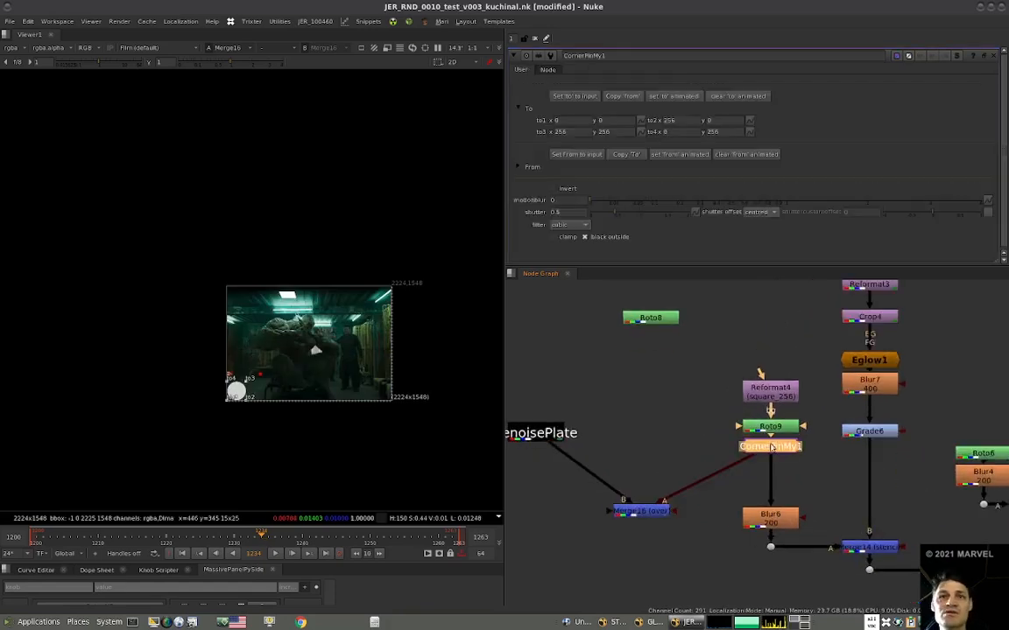
pyautogui.scroll(3, 247, 370)
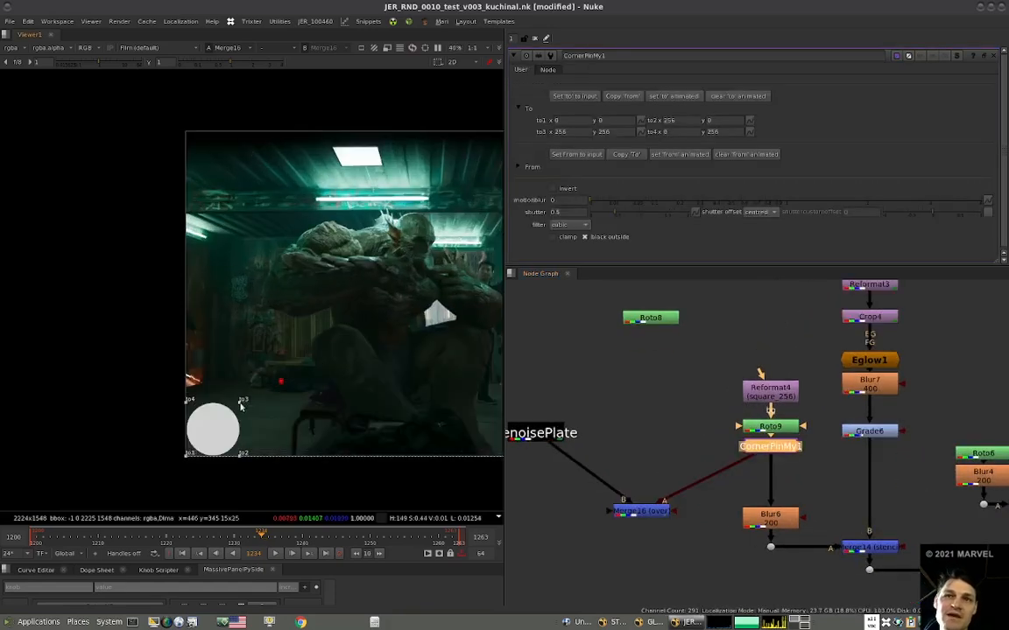
pyautogui.moveTo(240, 402); pyautogui.dragTo(283, 387)
pyautogui.moveTo(186, 403); pyautogui.dragTo(209, 395)
pyautogui.moveTo(186, 456); pyautogui.dragTo(187, 415)
pyautogui.moveTo(240, 456); pyautogui.dragTo(275, 437)
pyautogui.moveTo(283, 388); pyautogui.dragTo(286, 392)
pyautogui.moveTo(275, 436); pyautogui.dragTo(267, 421)
pyautogui.moveTo(212, 385); pyautogui.dragTo(214, 391)
pyautogui.moveTo(288, 396); pyautogui.dragTo(289, 401)
pyautogui.moveTo(214, 391); pyautogui.dragTo(186, 417)
pyautogui.moveTo(264, 424); pyautogui.dragTo(280, 419)
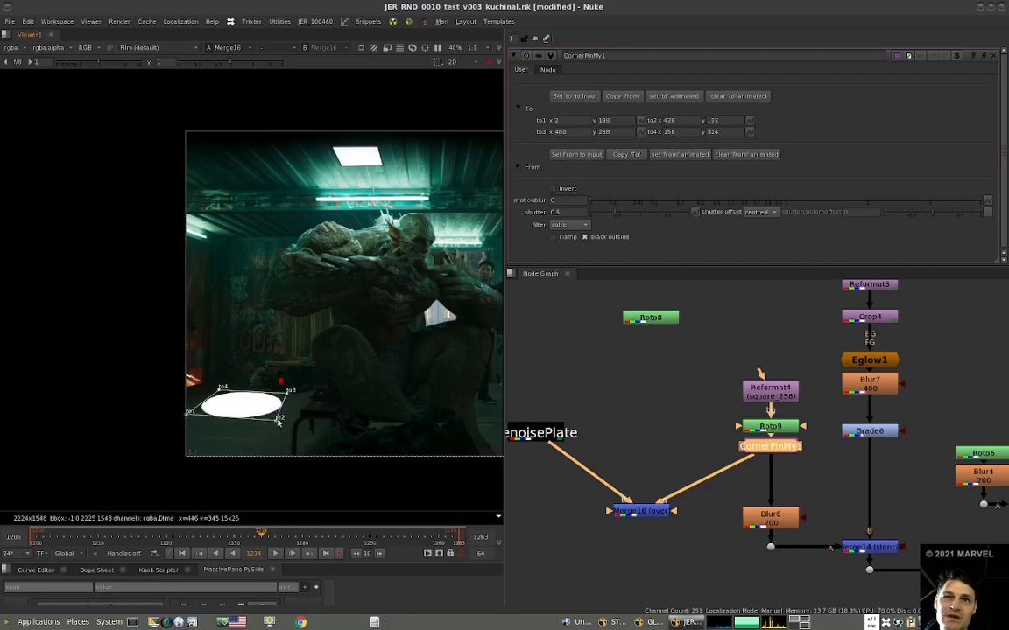
# Refine the floor ellipse by moving CornerPinMy1's corners to about to2 (444, 174), to3 (454, 310) and to4 (168, 322).
pyautogui.moveTo(223, 391); pyautogui.dragTo(224, 388)
pyautogui.moveTo(287, 391); pyautogui.dragTo(281, 387)
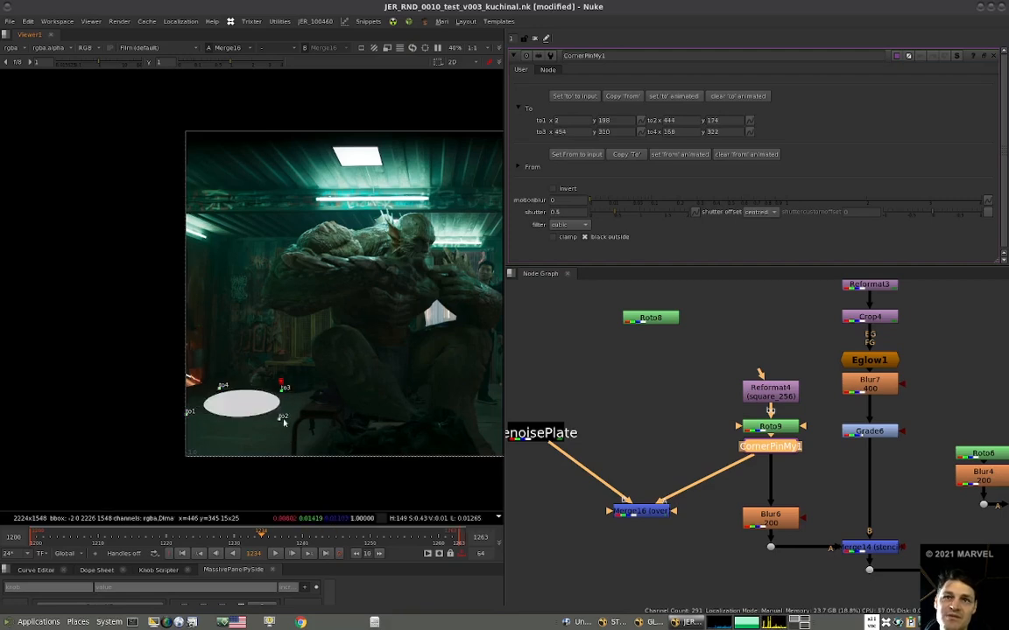
pyautogui.scroll(-3, 612, 439)
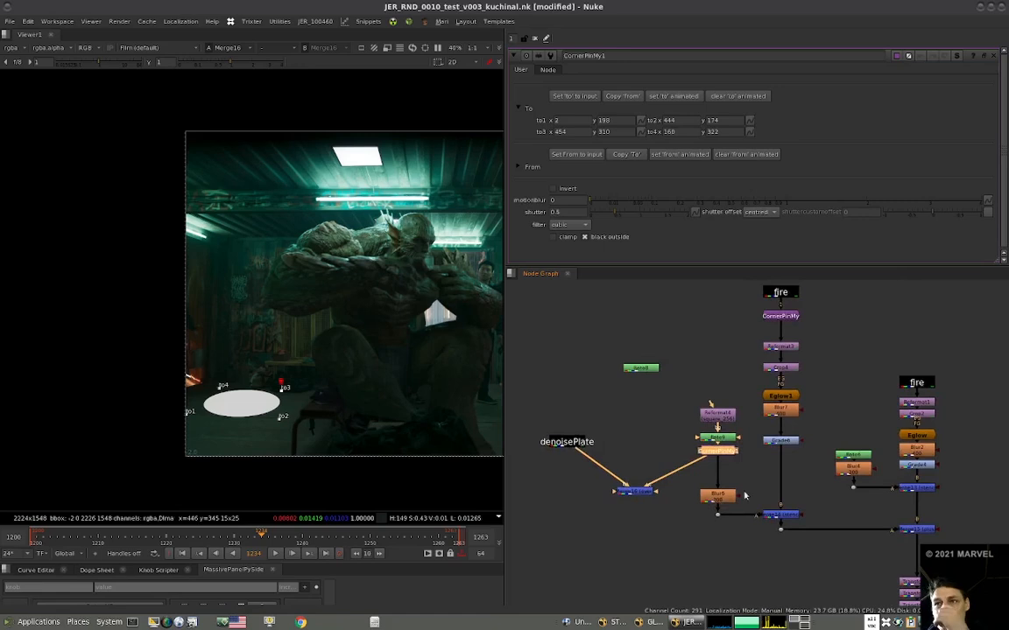
# Compare the stencilled light at Merge14 with the ellipse at Roto9, CornerPinMy1 and over the plate at Merge16.
pyautogui.moveTo(744, 493); pyautogui.dragTo(677, 473, button='middle')
pyautogui.click(714, 497)
pyautogui.press('1')
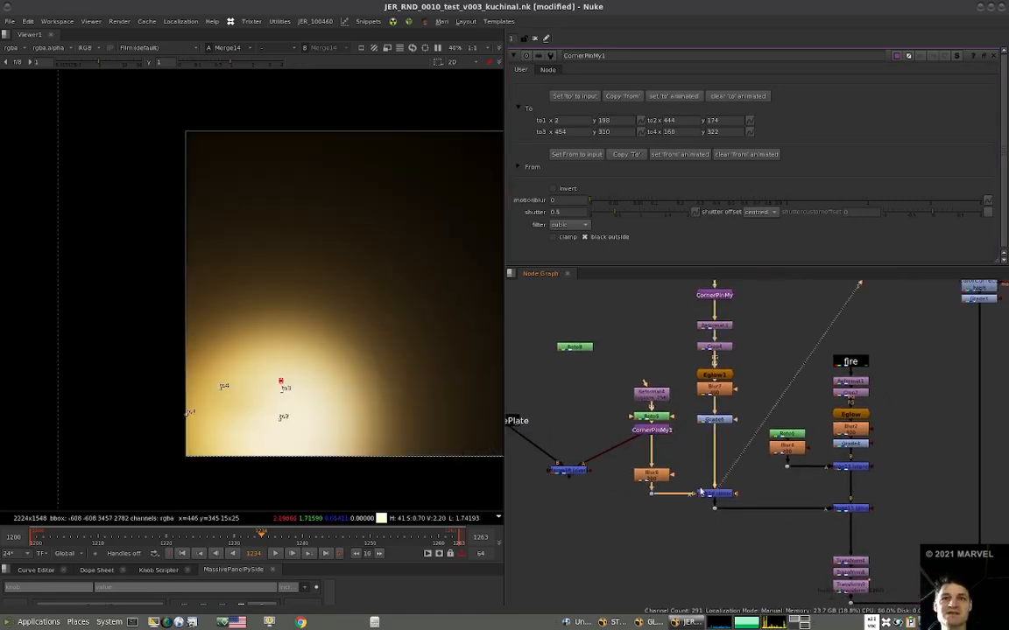
pyautogui.click(654, 430)
pyautogui.press('1')
pyautogui.keyDown('alt'); pyautogui.moveTo(350, 374); pyautogui.dragTo(226, 425, button='middle'); pyautogui.keyUp('alt')
pyautogui.click(654, 419)
pyautogui.press('1')
pyautogui.click(655, 429)
pyautogui.press('1')
pyautogui.click(573, 471)
pyautogui.press('1')
pyautogui.click(714, 494)
# Connect Merge16's A input to the light transform chain's output, feed that chain from the dot under Blur6, and view Merge16.
pyautogui.scroll(-2, 714, 481)
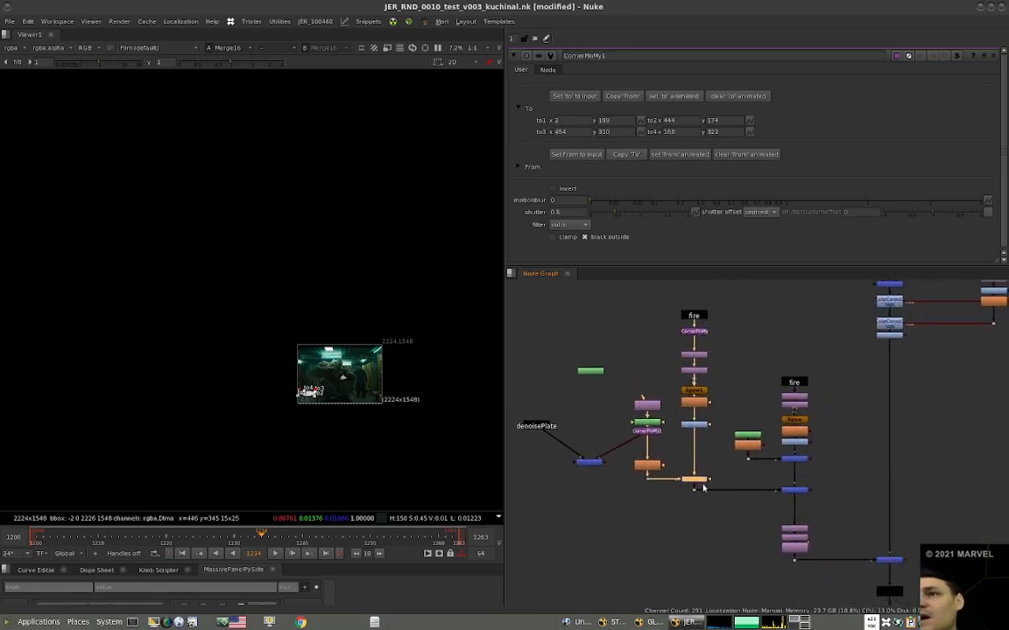
pyautogui.moveTo(819, 519); pyautogui.dragTo(795, 548)
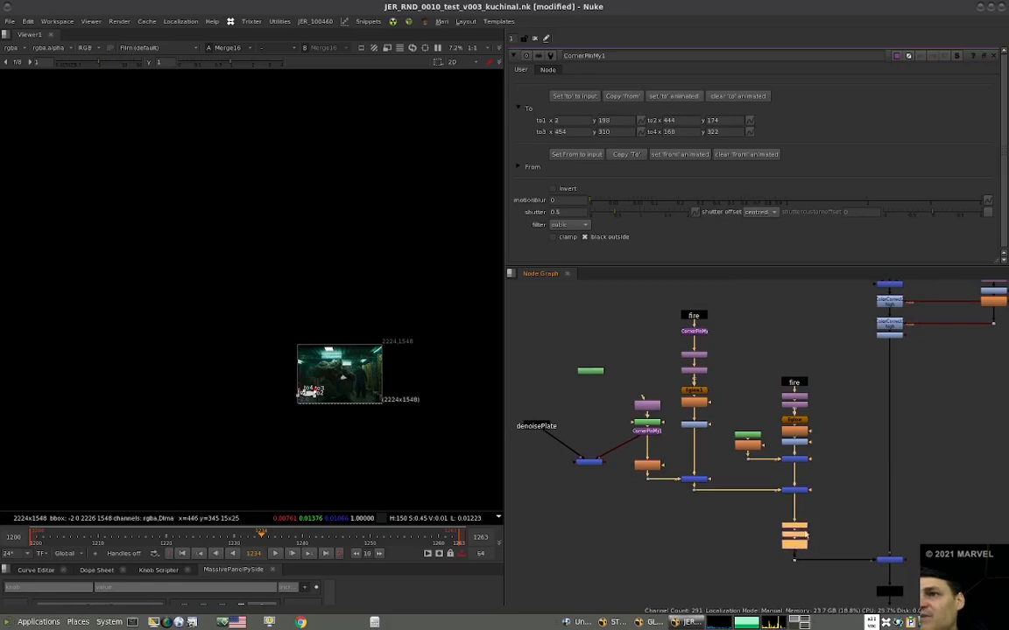
pyautogui.moveTo(841, 529); pyautogui.dragTo(816, 511, button='middle')
pyautogui.click(815, 514)
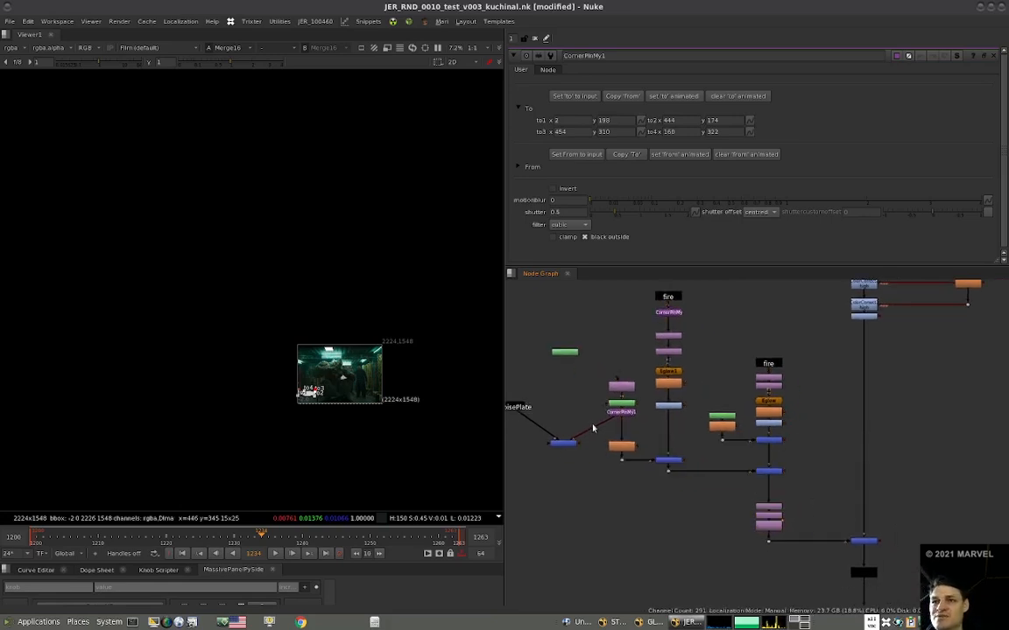
pyautogui.moveTo(605, 423); pyautogui.dragTo(768, 542)
pyautogui.moveTo(564, 444); pyautogui.dragTo(632, 565)
pyautogui.press('1')
pyautogui.moveTo(616, 574); pyautogui.dragTo(680, 554, button='middle')
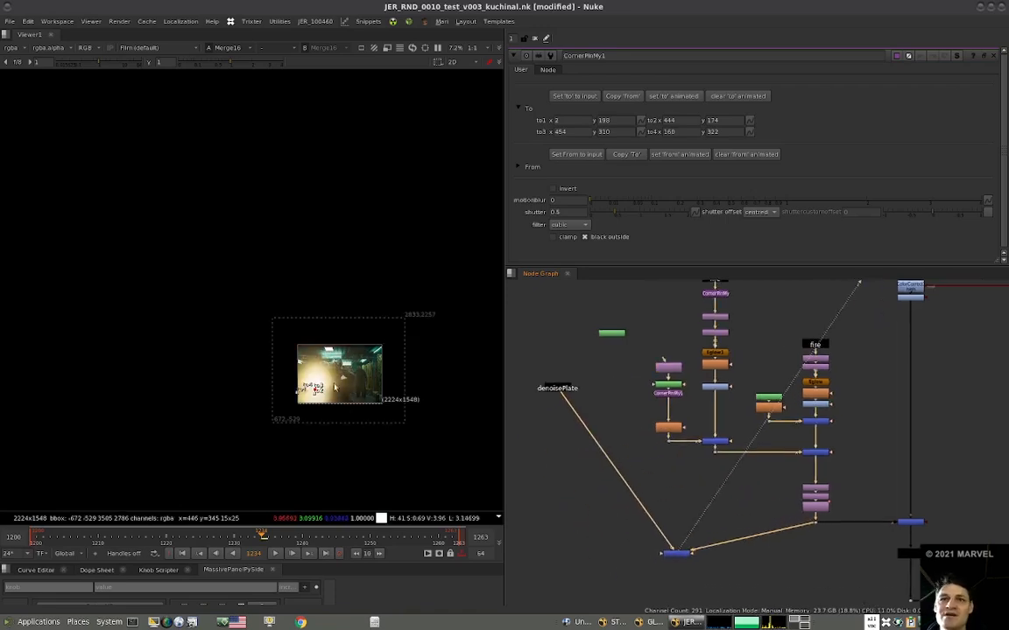
pyautogui.scroll(4, 334, 387)
pyautogui.moveTo(816, 473); pyautogui.dragTo(676, 444)
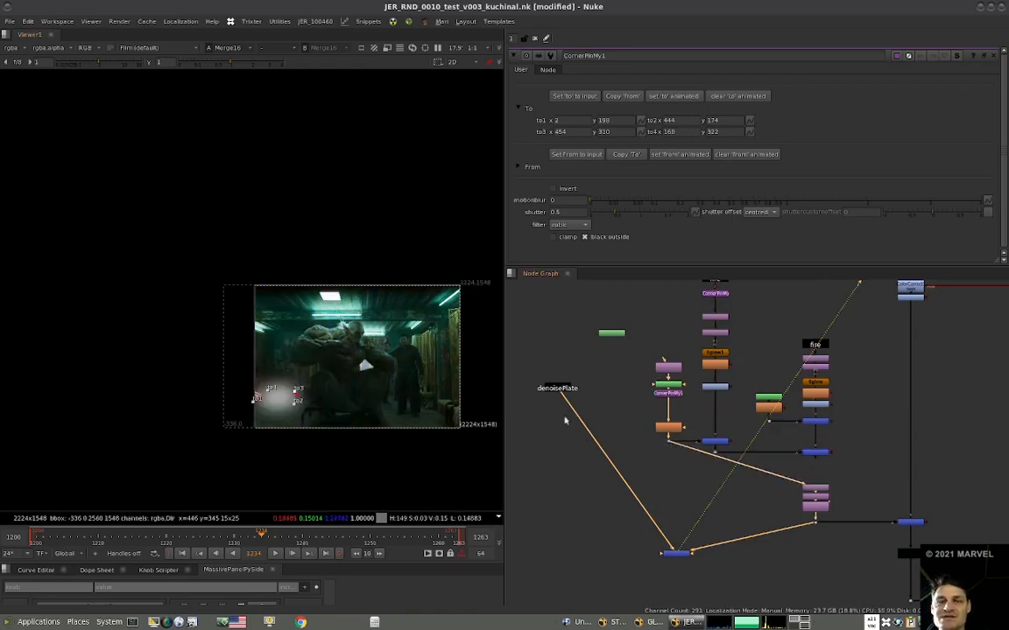
# Disable Blur6 and reshape the transformed floor ellipse to about to1 (0, 150), to2 (492, 130), to3 (474, 238), to4 (224, 246).
pyautogui.moveTo(268, 389); pyautogui.dragTo(302, 406)
pyautogui.moveTo(254, 402); pyautogui.dragTo(302, 399)
pyautogui.scroll(3, 704, 430)
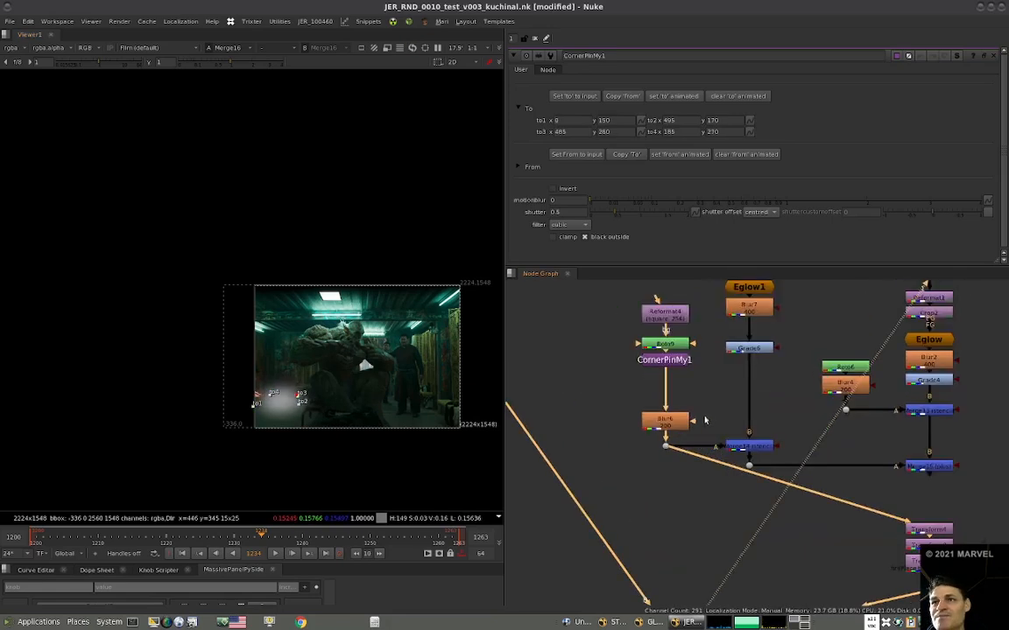
pyautogui.scroll(-3, 707, 420)
pyautogui.scroll(3, 699, 429)
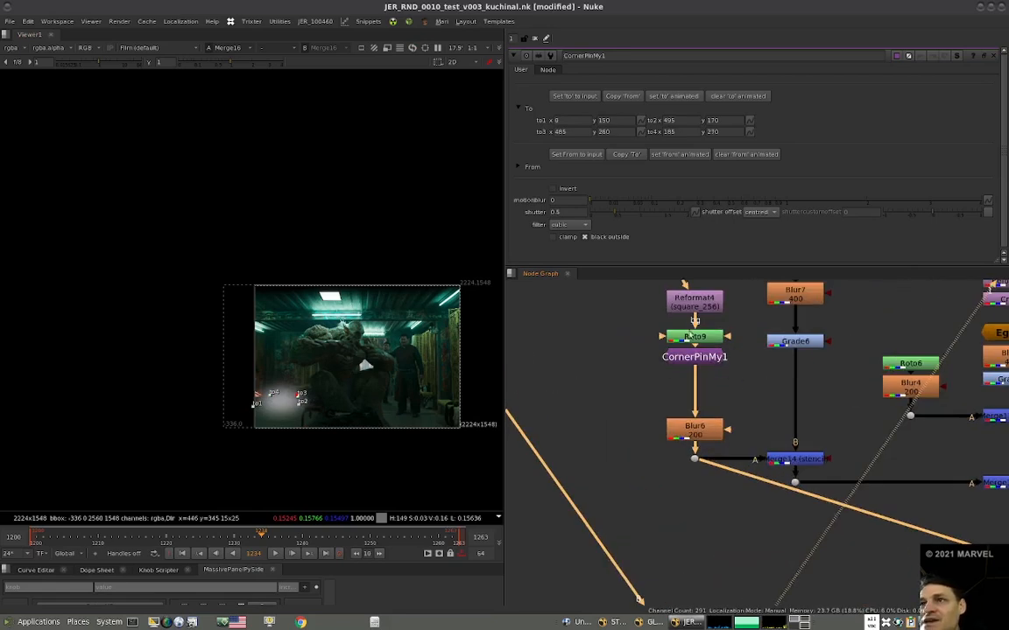
pyautogui.press('d')
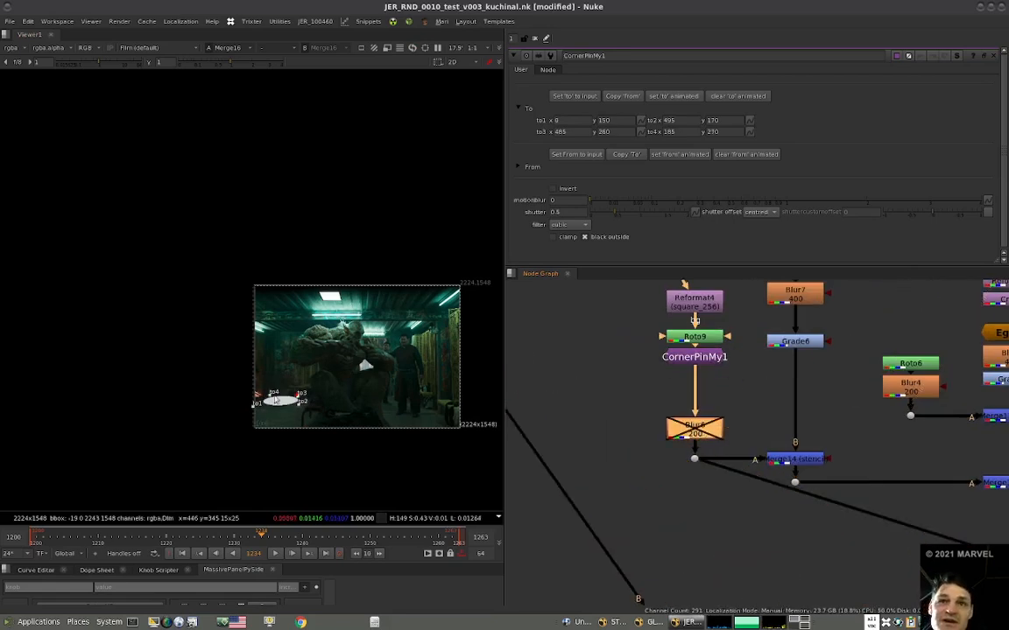
pyautogui.scroll(5, 259, 398)
pyautogui.moveTo(289, 391); pyautogui.dragTo(293, 396)
pyautogui.moveTo(360, 393); pyautogui.dragTo(368, 430)
pyautogui.moveTo(292, 396); pyautogui.dragTo(297, 398)
pyautogui.moveTo(360, 397); pyautogui.dragTo(365, 424)
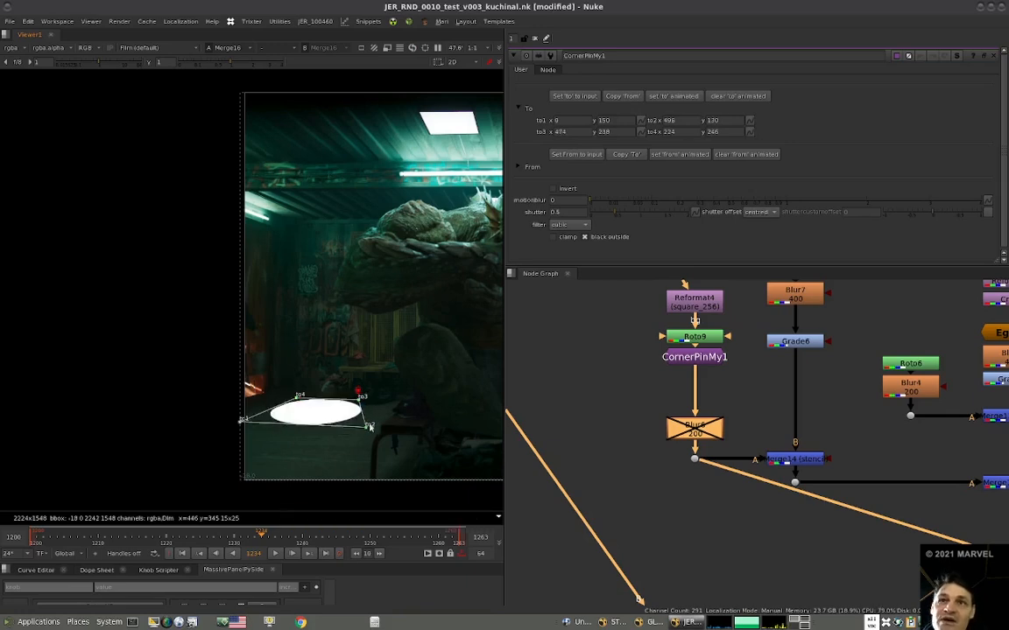
# View the stencil merge Merge14 to check the unblurred ellipse cut out of the fire glow.
pyautogui.scroll(-3, 680, 440)
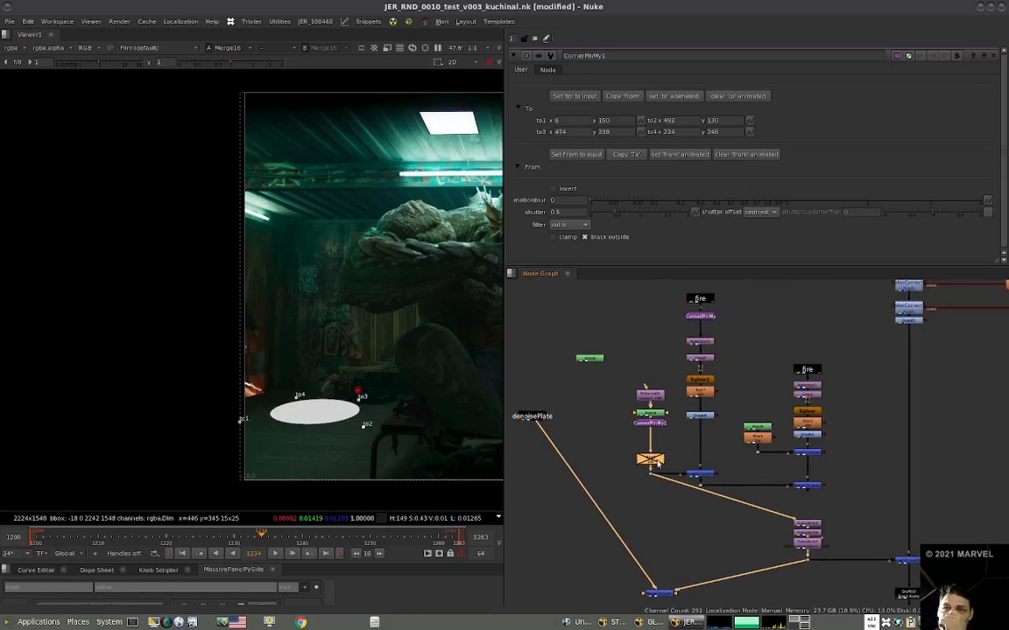
pyautogui.click(701, 474)
pyautogui.press('1')
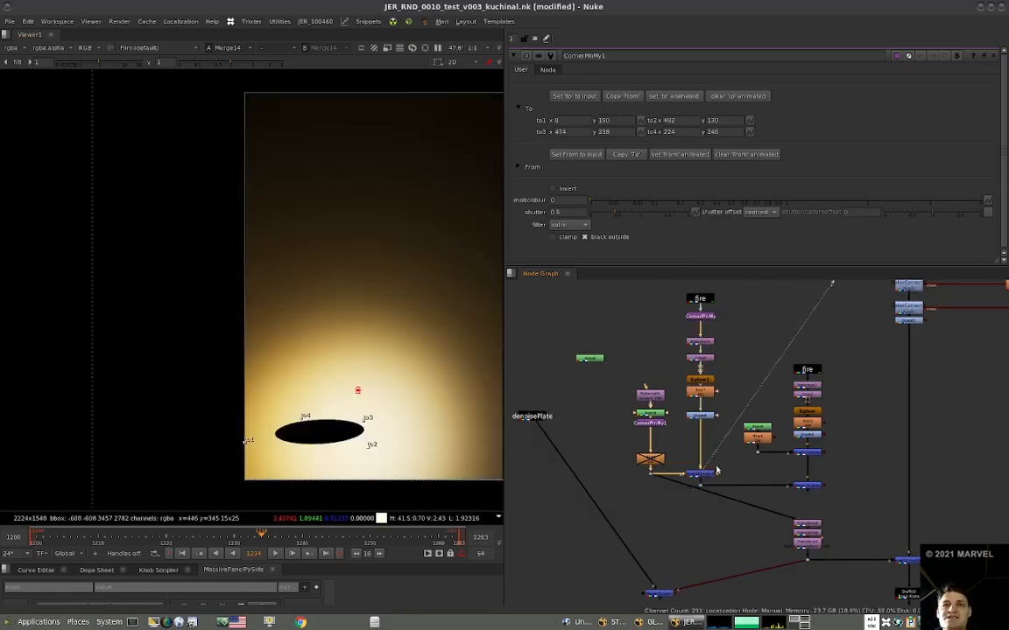
# View Merge12 on the main branch and reconnect the light transform chain's input to the merge combining both fire lights.
pyautogui.scroll(-3, 663, 439)
pyautogui.moveTo(630, 461); pyautogui.dragTo(618, 460, button='middle')
pyautogui.press('1')
pyautogui.scroll(3, 773, 513)
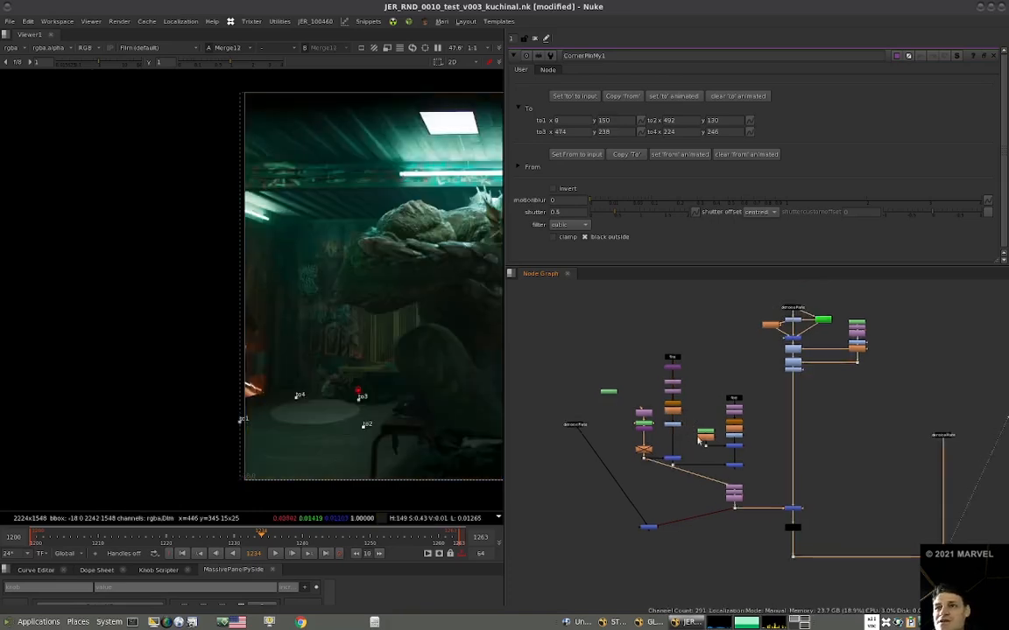
pyautogui.scroll(-2, 663, 472)
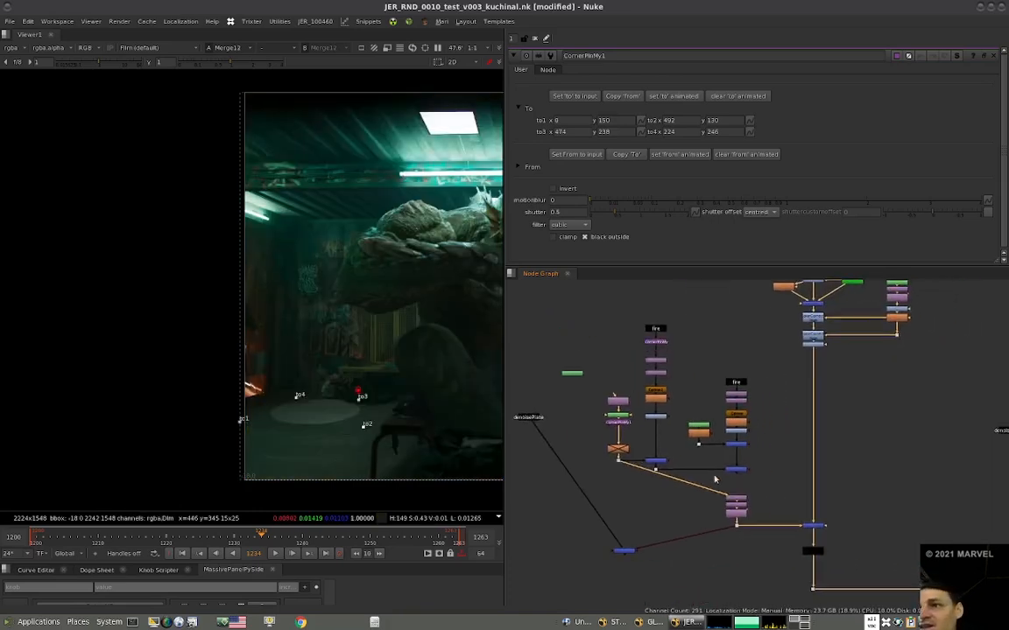
pyautogui.moveTo(627, 465); pyautogui.dragTo(735, 473)
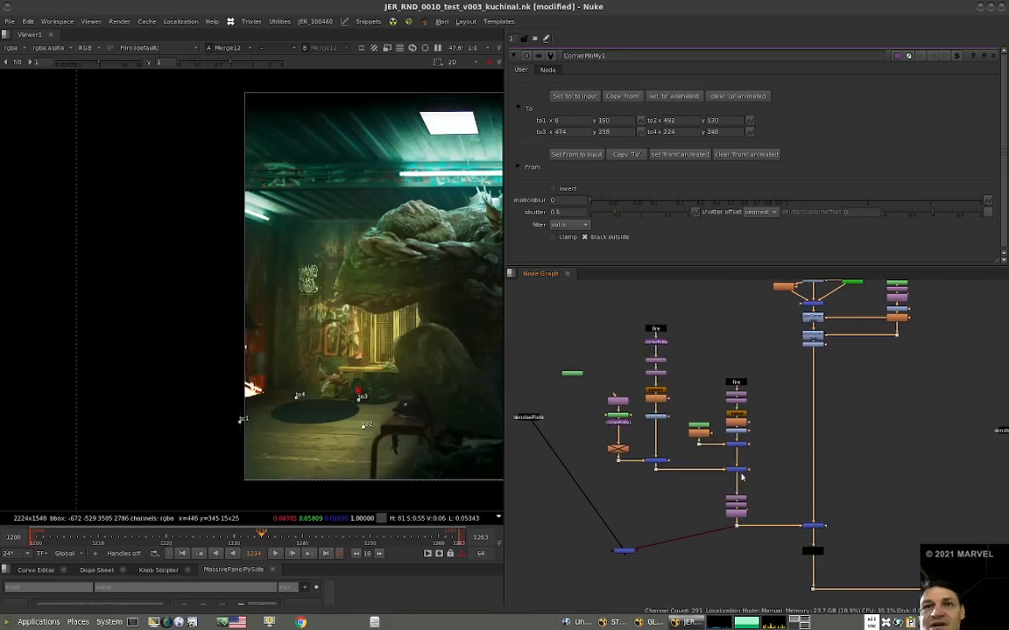
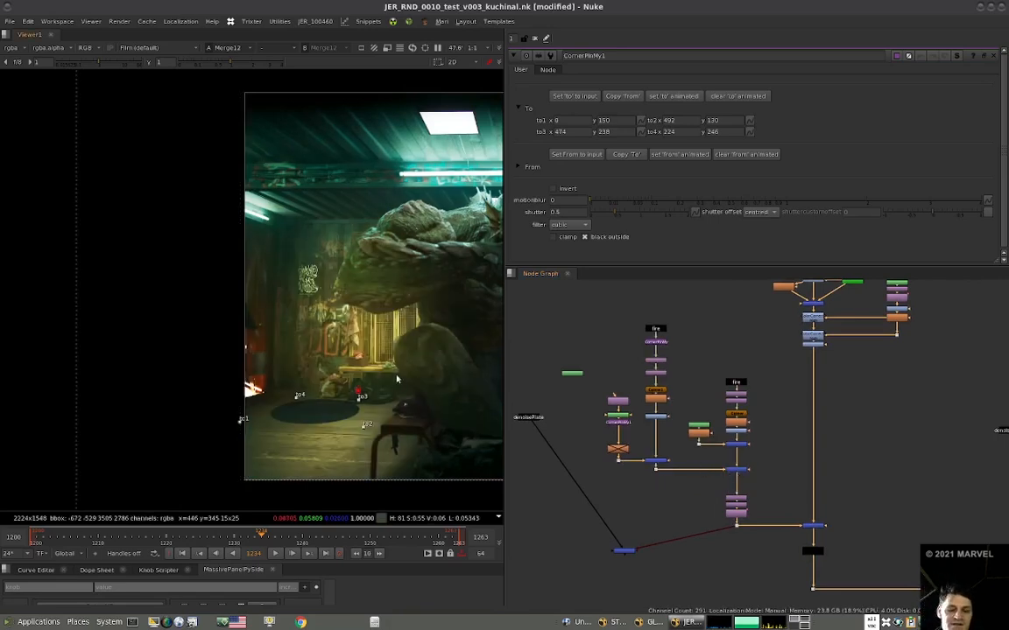
# View Merge9 and move the floor ellipse beneath the fire bowl, to about to1 (106, 146), to2 (598, 126), to3 (580, 234), to4 (330, 242).
pyautogui.moveTo(399, 378); pyautogui.dragTo(195, 439)
pyautogui.moveTo(366, 428); pyautogui.dragTo(393, 435)
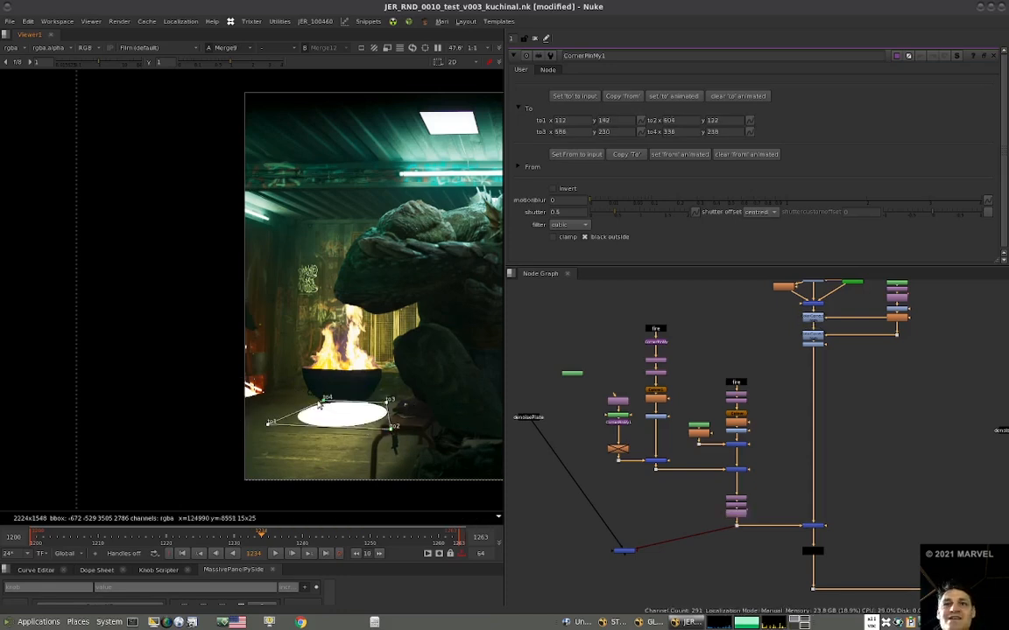
pyautogui.moveTo(390, 410); pyautogui.dragTo(388, 408)
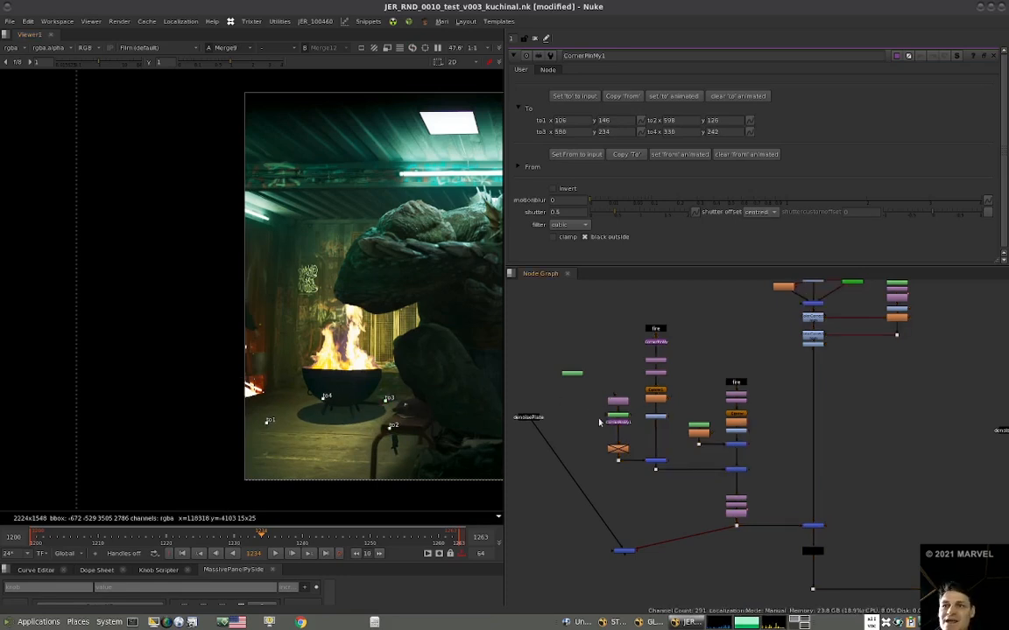
# Re-enable Blur6 on the ellipse mask and set its size to 20.
pyautogui.scroll(2, 604, 418)
pyautogui.moveTo(635, 459); pyautogui.dragTo(634, 451)
pyautogui.press('d')
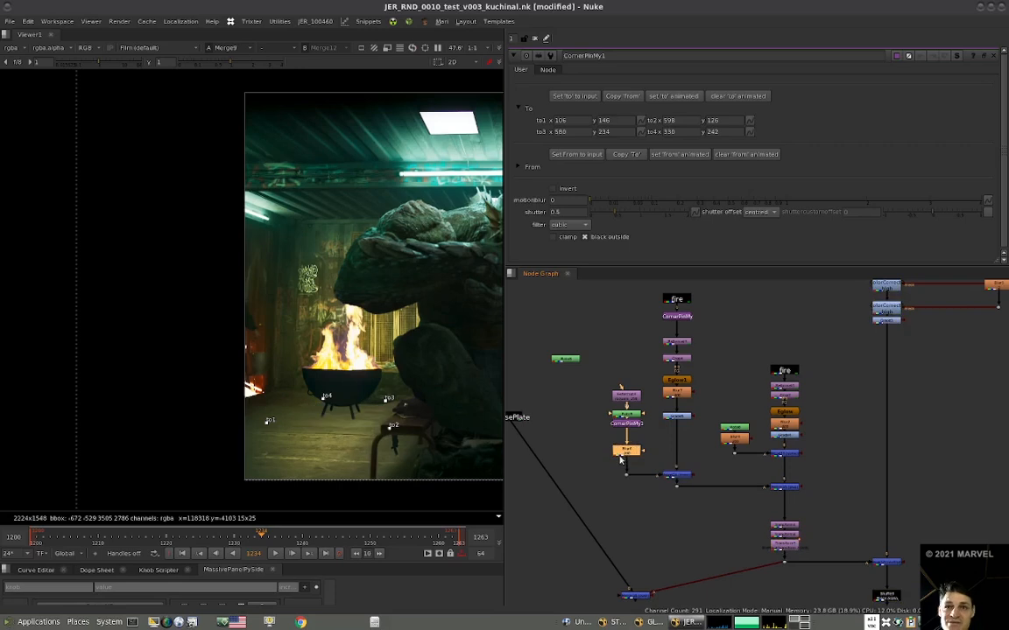
pyautogui.doubleClick(622, 453)
pyautogui.doubleClick(557, 96)
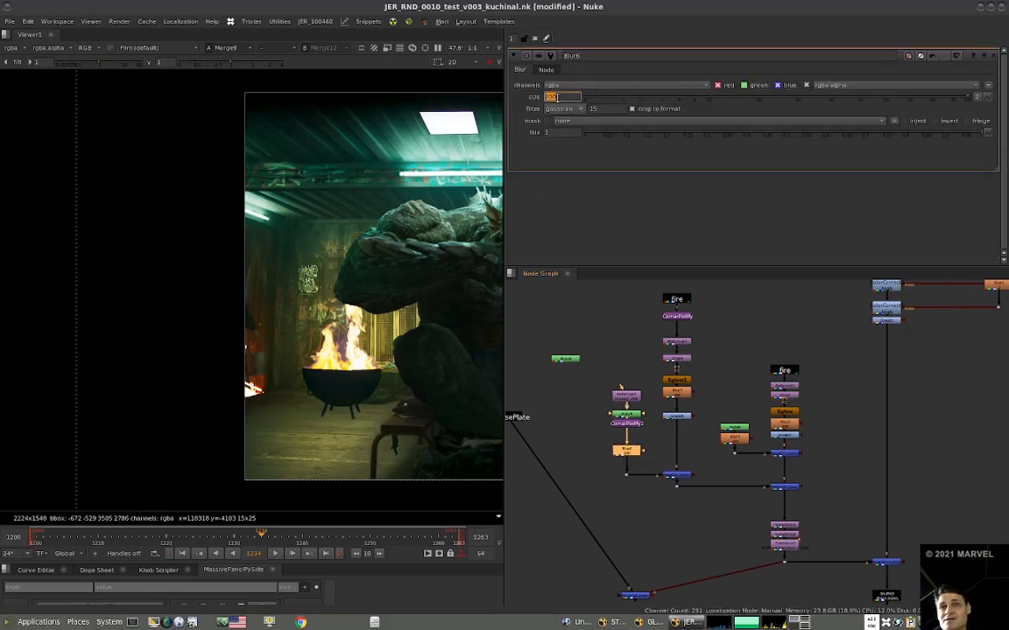
pyautogui.write('50')
pyautogui.press('Return')
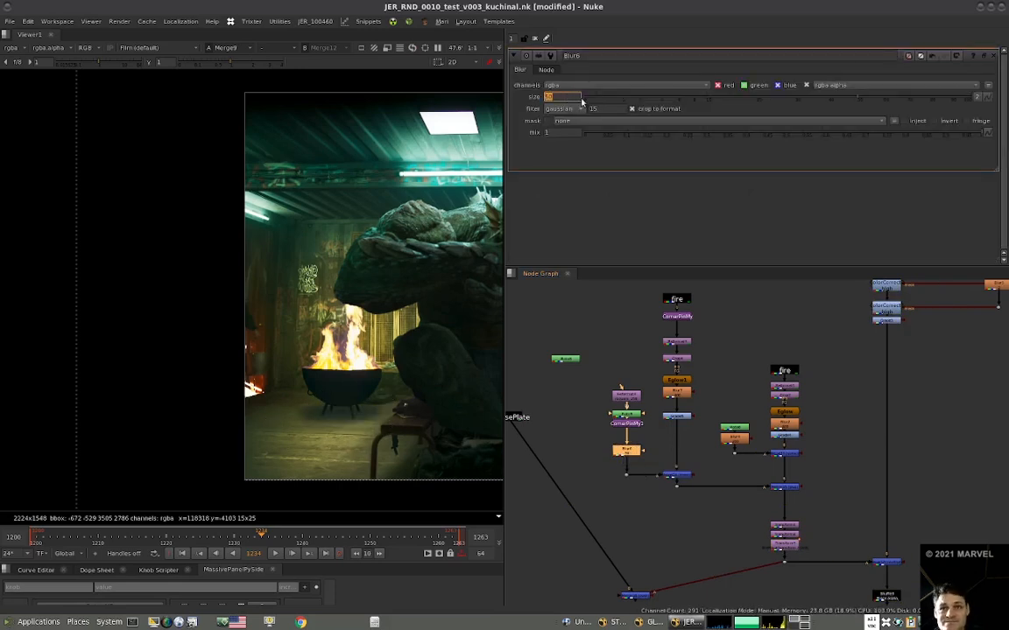
pyautogui.write('20')
pyautogui.press('Return')
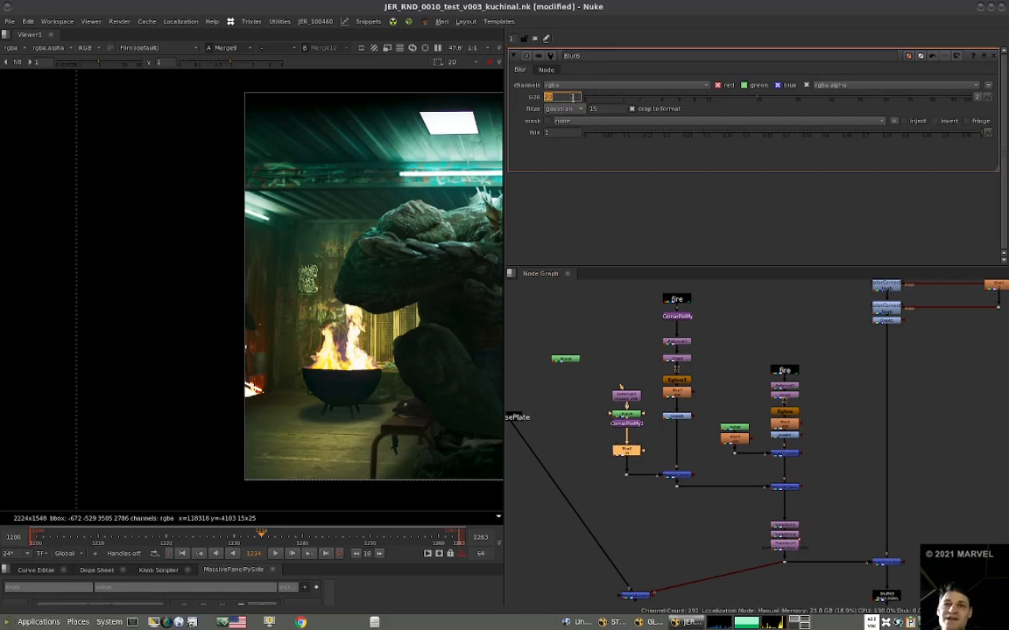
# Move the ellipse mask branch away from the fire glow branch and place a copy of the fire stamp beside it.
pyautogui.moveTo(658, 378); pyautogui.dragTo(588, 492)
pyautogui.moveTo(634, 426); pyautogui.dragTo(596, 426)
pyautogui.click(646, 431)
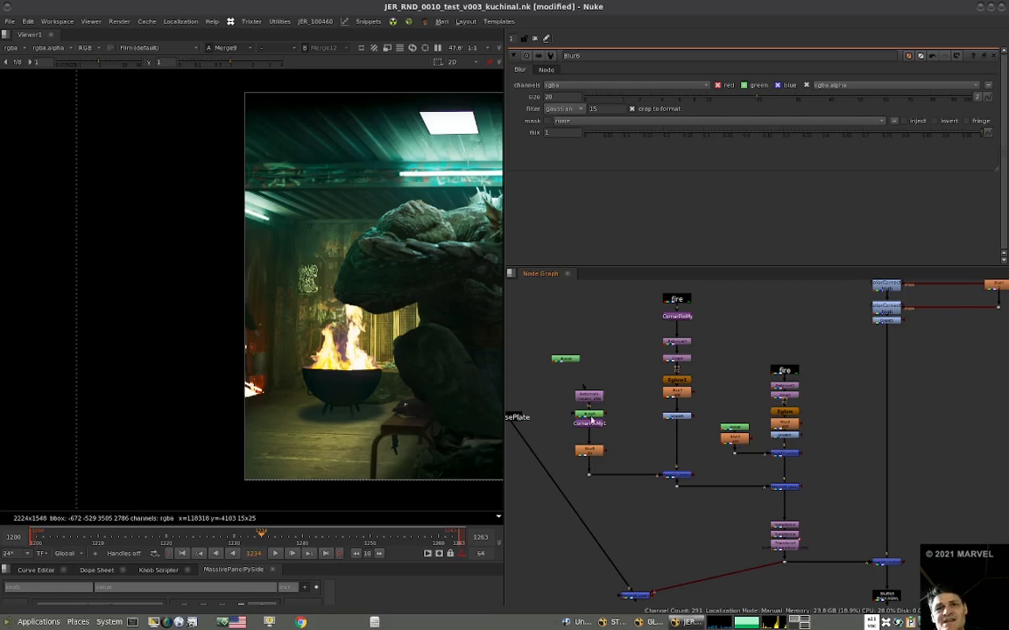
pyautogui.moveTo(676, 304); pyautogui.dragTo(692, 331, button='middle')
pyautogui.click(694, 330)
pyautogui.hotkey('alt', 'c')
pyautogui.moveTo(699, 332); pyautogui.dragTo(561, 431)
pyautogui.moveTo(533, 446); pyautogui.dragTo(533, 521)
pyautogui.moveTo(563, 431); pyautogui.dragTo(557, 432)
# Leave a gap between Roto9 and CornerPinMy1, and view Roto9's circle and the copied fire stamp for comparison.
pyautogui.moveTo(643, 405); pyautogui.dragTo(586, 344)
pyautogui.click(608, 418)
pyautogui.press('1')
pyautogui.scroll(-5, 351, 382)
pyautogui.moveTo(351, 383); pyautogui.dragTo(262, 370, button='middle')
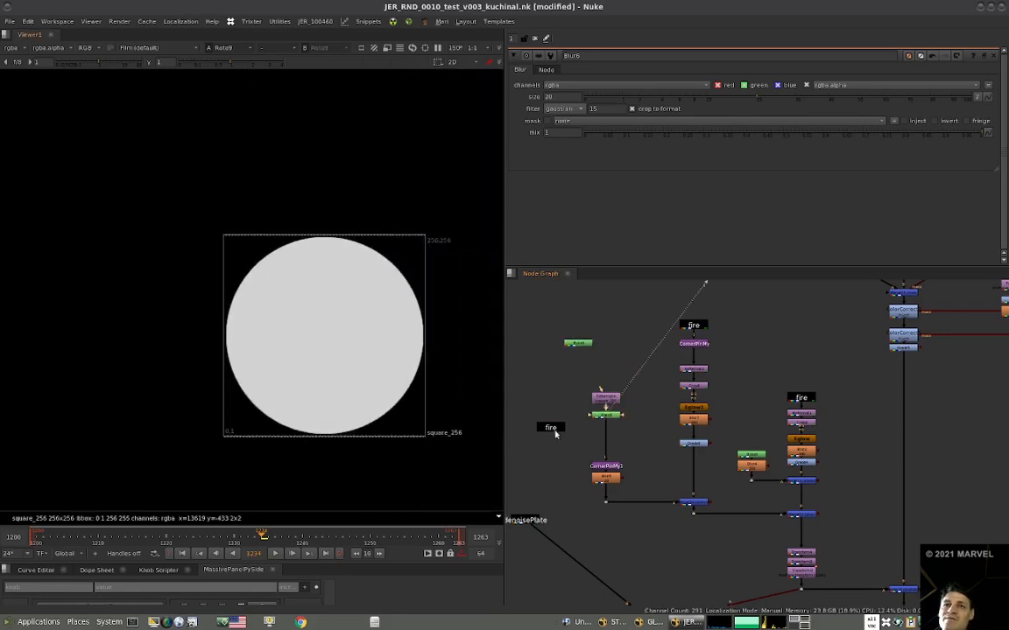
pyautogui.click(550, 428)
pyautogui.press('1')
pyautogui.scroll(2, 565, 436)
# Insert an ITransform between Roto9 and CornerPinMy1, connect its ctrlMask input to the fire stamp, view it, and set its scale to 1.3.
pyautogui.click(604, 446)
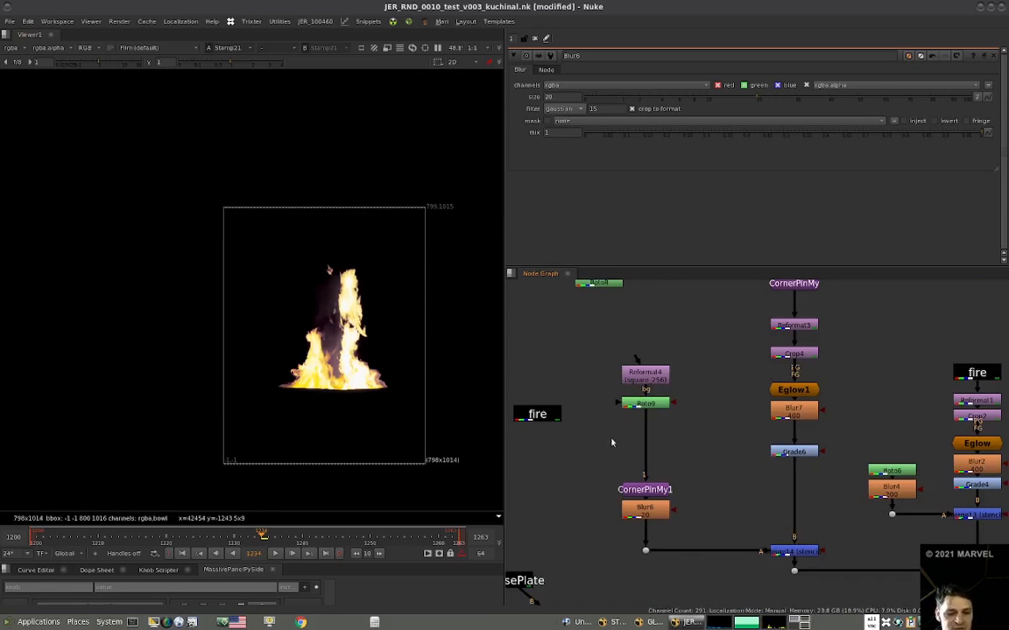
pyautogui.press('t')
pyautogui.moveTo(613, 438); pyautogui.dragTo(547, 416)
pyautogui.press('1')
pyautogui.click(649, 442)
pyautogui.click(647, 440)
pyautogui.press('1')
pyautogui.doubleClick(643, 439)
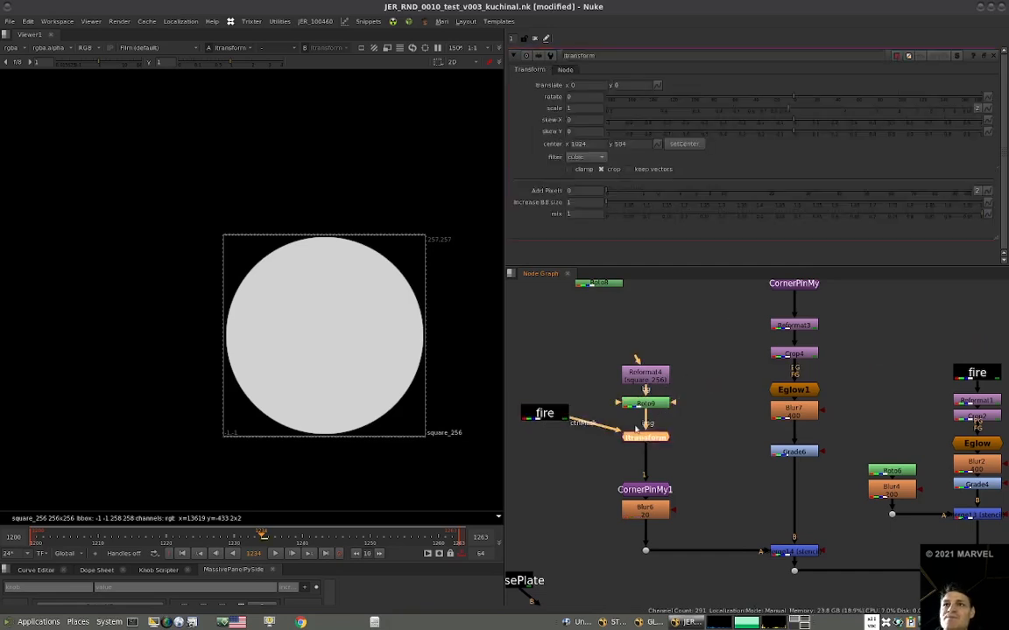
pyautogui.click(582, 106)
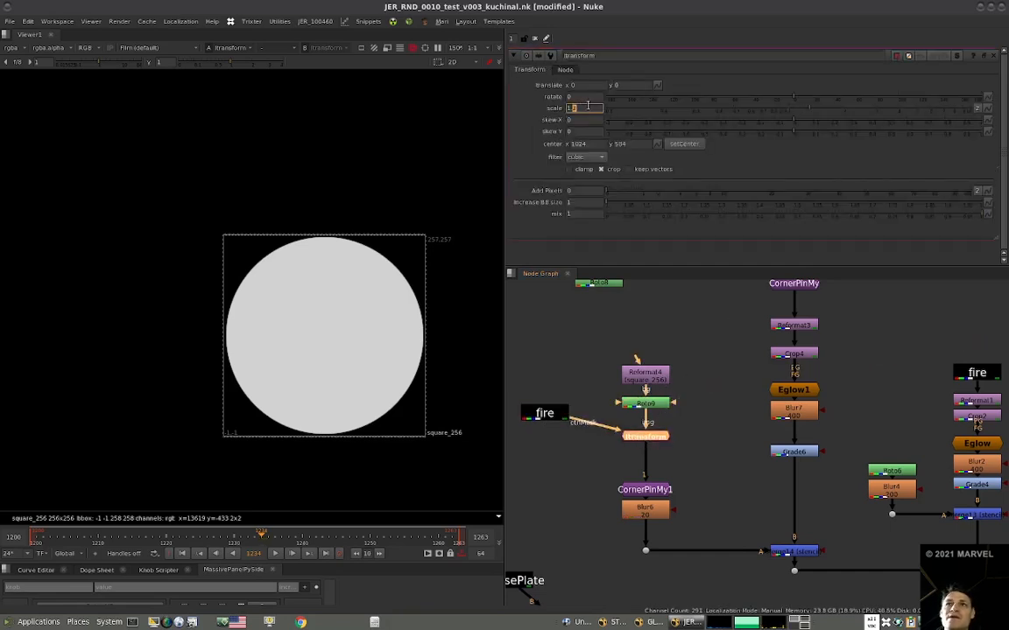
# Insert a Shuffle beneath the copied fire stamp that routes the red channel into red, green, blue and alpha.
pyautogui.moveTo(550, 413); pyautogui.dragTo(550, 403)
pyautogui.press('1')
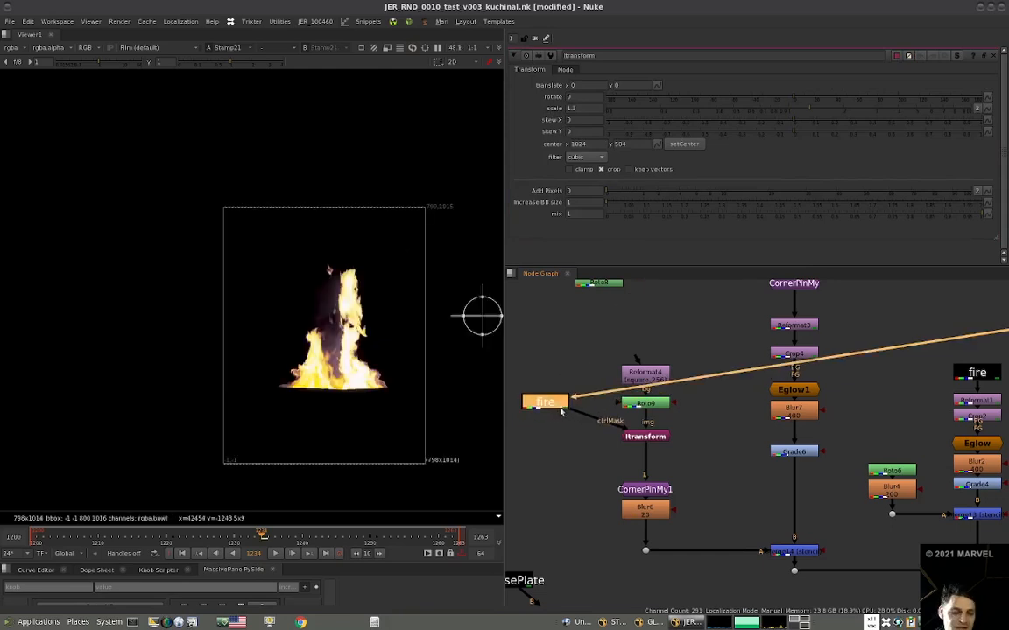
pyautogui.hotkey('shift', 'r')
pyautogui.click(585, 404)
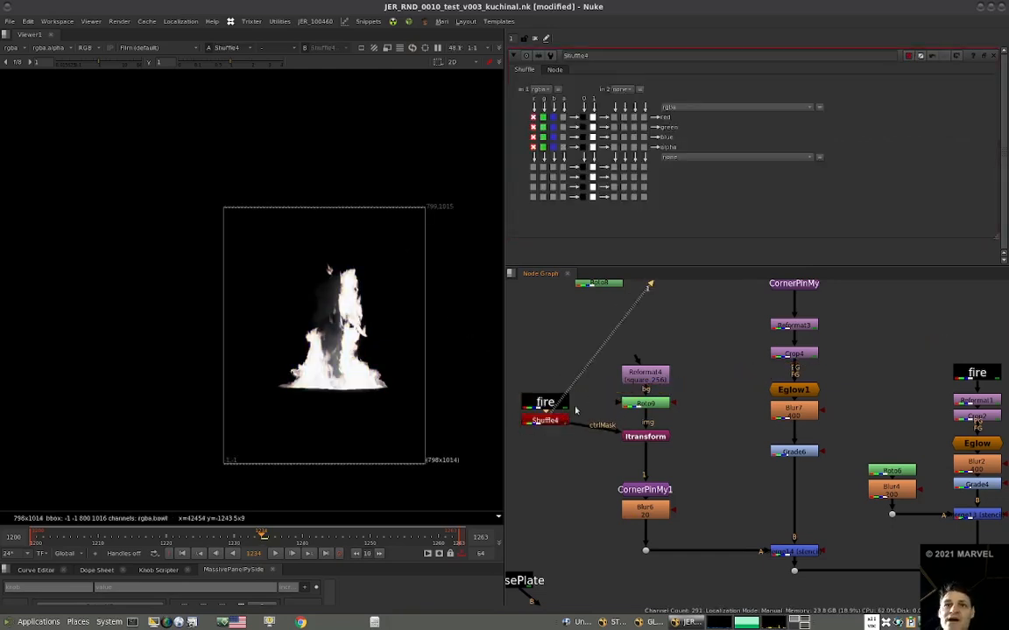
pyautogui.scroll(2, 347, 374)
pyautogui.moveTo(532, 407); pyautogui.dragTo(533, 403)
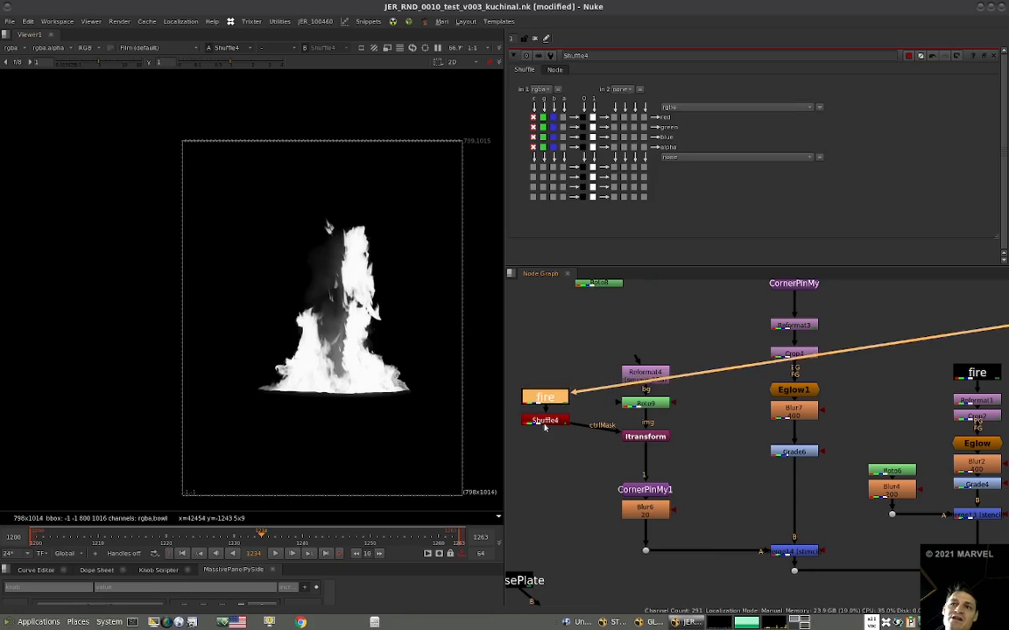
pyautogui.click(546, 423)
# View the ITransform output and the shuffled fire to check how the control mask lines up with the ellipse.
pyautogui.click(646, 403)
pyautogui.press('1')
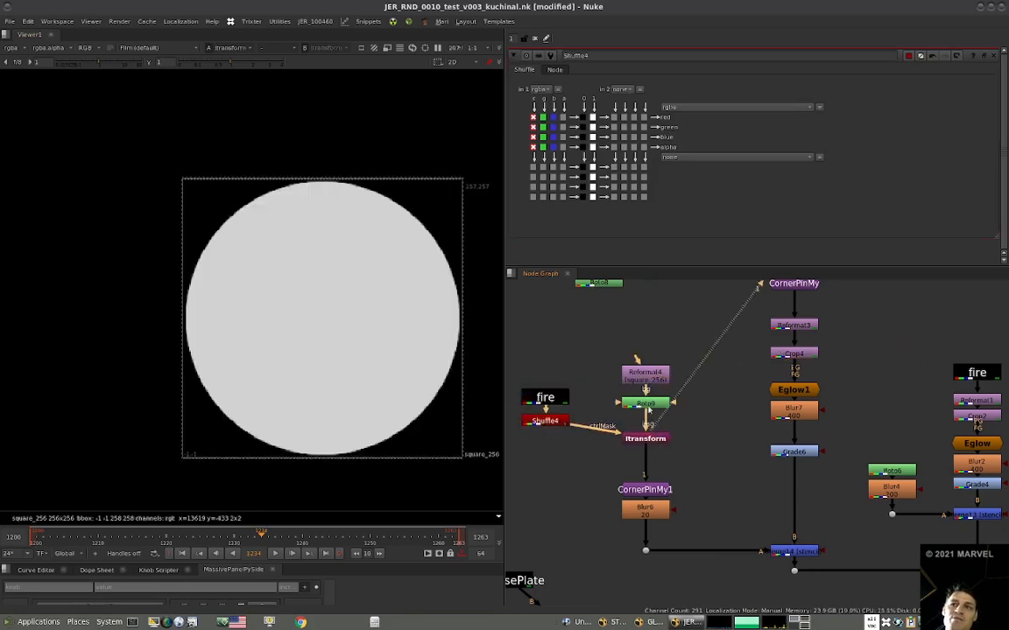
pyautogui.moveTo(649, 405); pyautogui.dragTo(651, 402)
pyautogui.moveTo(653, 441); pyautogui.dragTo(655, 456)
pyautogui.press('1')
pyautogui.moveTo(556, 420)
pyautogui.mouseDown()
pyautogui.moveTo(555, 429)
pyautogui.moveTo(547, 404)
pyautogui.moveTo(555, 431)
pyautogui.mouseUp()
pyautogui.click(586, 424)
pyautogui.press('1')
pyautogui.click(562, 463)
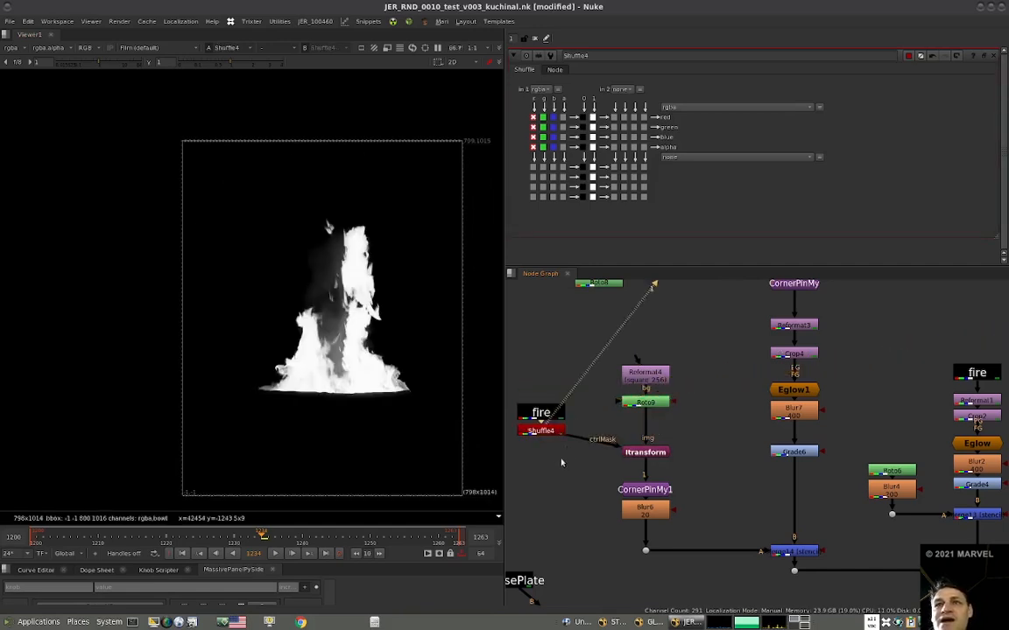
# Merge the shuffled fire as A over Roto9 as B in a new Merge and view their overlap.
pyautogui.press('m')
pyautogui.moveTo(585, 473); pyautogui.dragTo(645, 404)
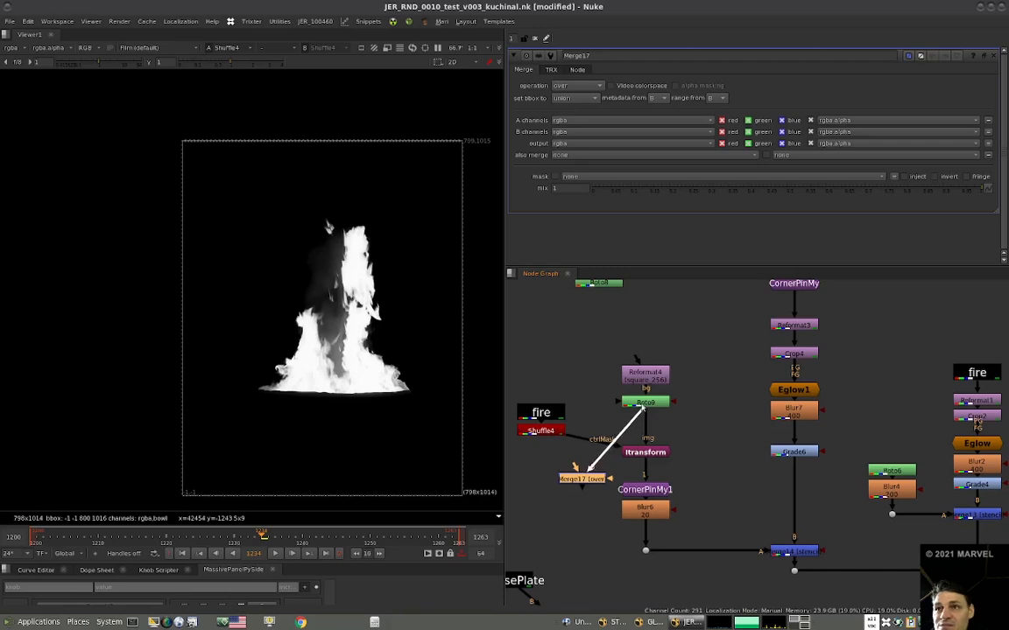
pyautogui.moveTo(572, 468); pyautogui.dragTo(546, 432)
pyautogui.press('1')
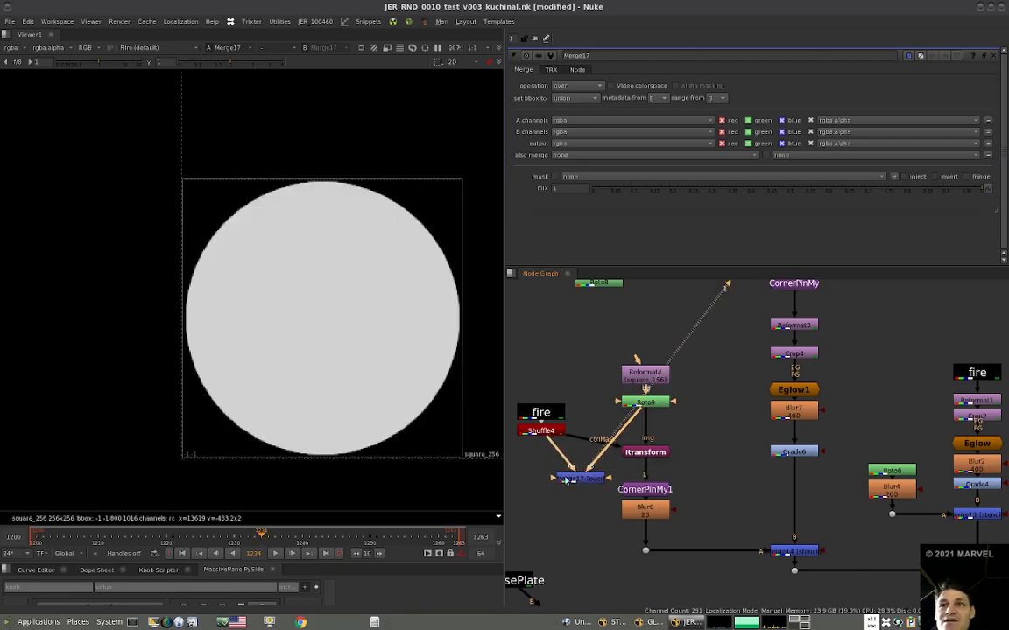
pyautogui.scroll(-5, 366, 385)
# Insert a Transform after Shuffle4 and move the fire over the circle, to a translate of about x -304, y -366.
pyautogui.click(541, 431)
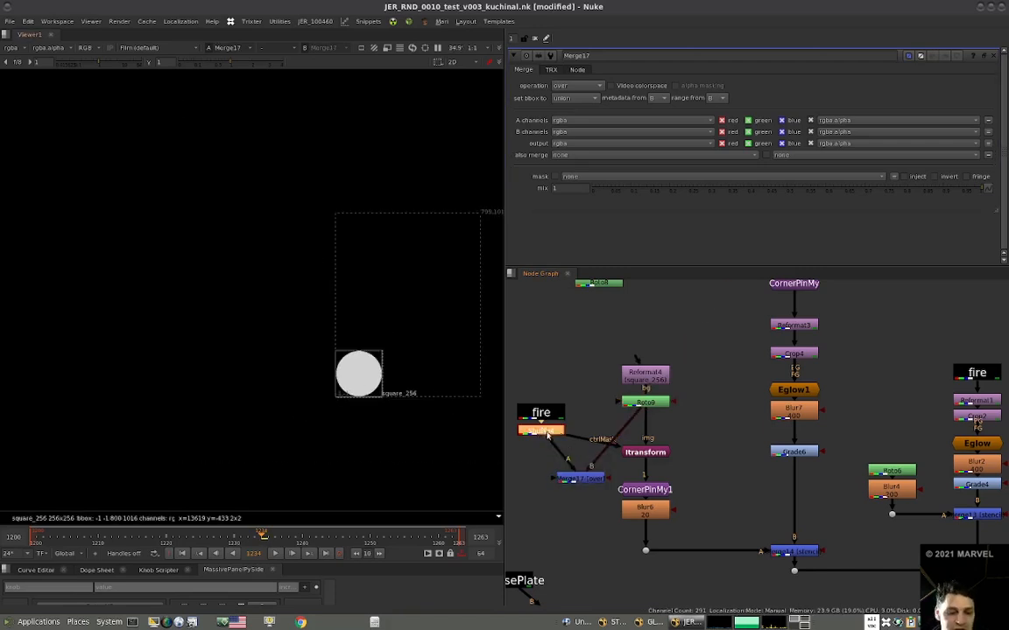
pyautogui.press('t')
pyautogui.moveTo(407, 305); pyautogui.dragTo(360, 370)
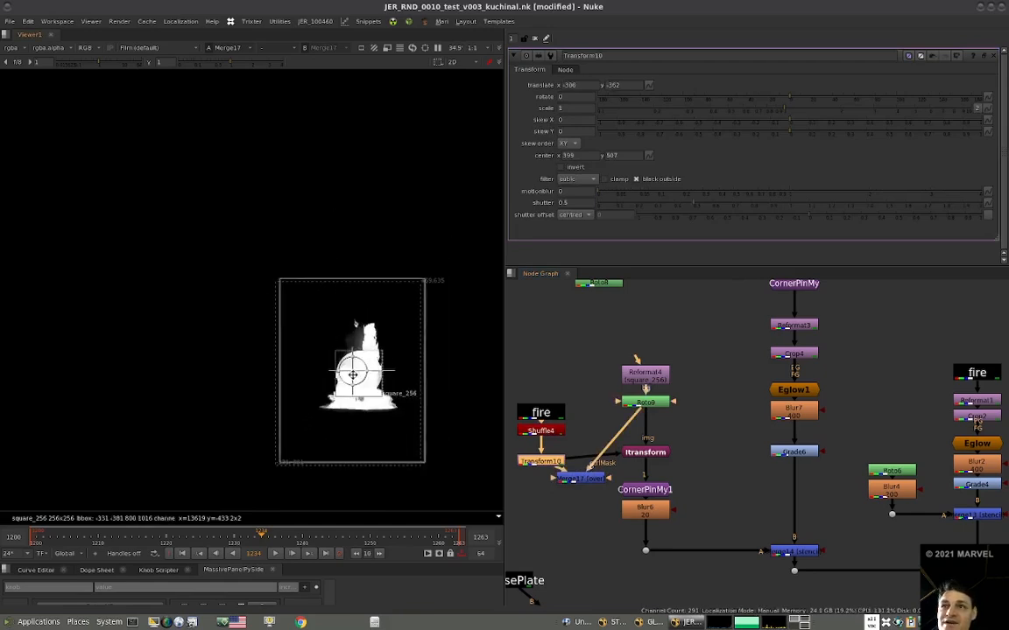
pyautogui.moveTo(540, 464); pyautogui.dragTo(542, 454)
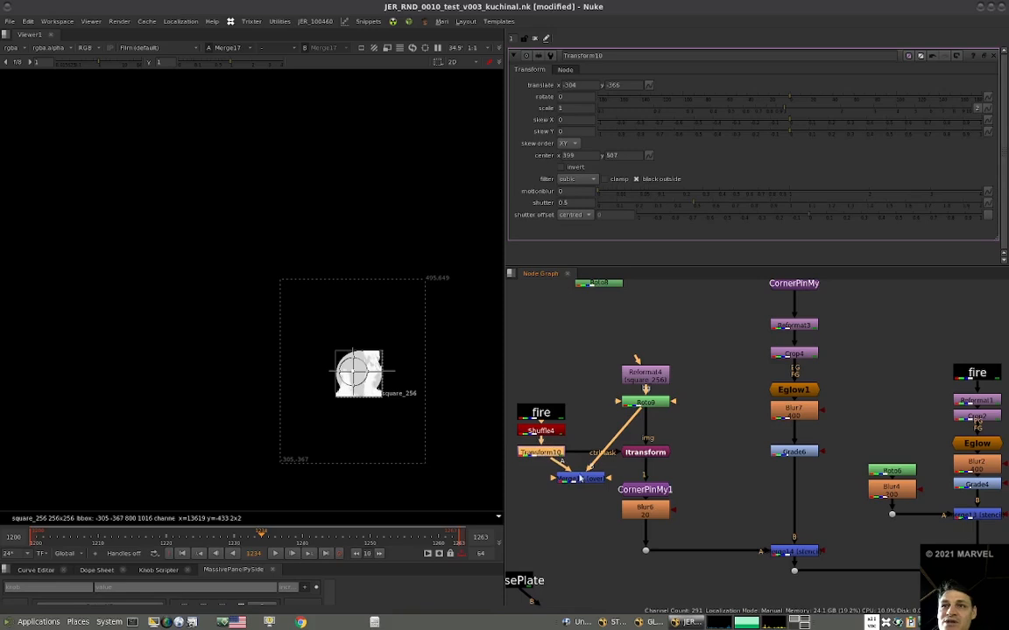
# View the ITransform result, delete the comparison merge, and move the fire control nodes farther from the ellipse branch.
pyautogui.click(640, 452)
pyautogui.press('1')
pyautogui.scroll(3, 363, 397)
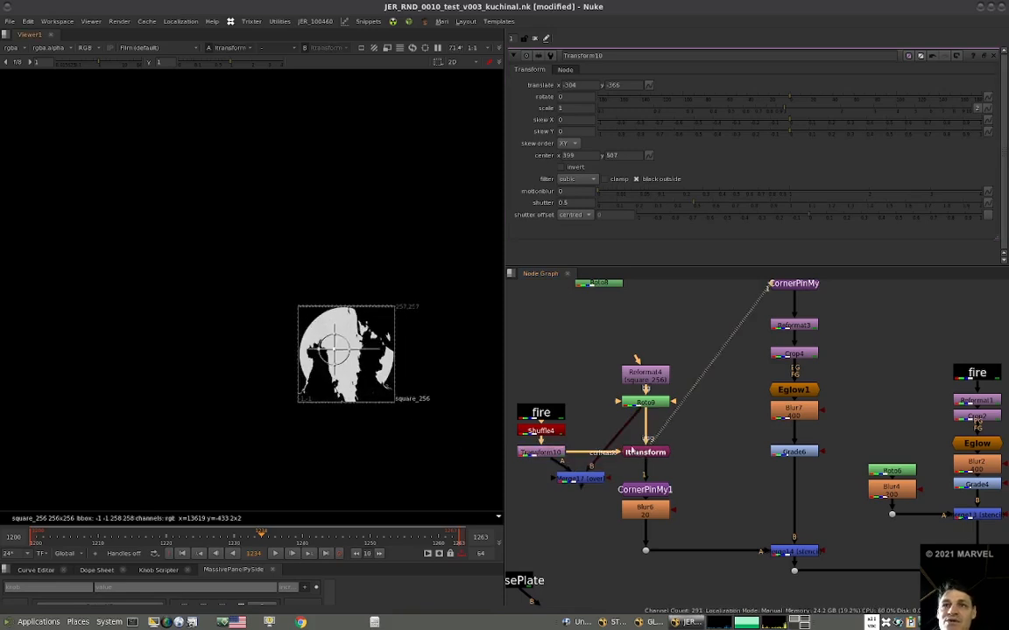
pyautogui.click(592, 480)
pyautogui.press('Delete')
pyautogui.scroll(2, 347, 394)
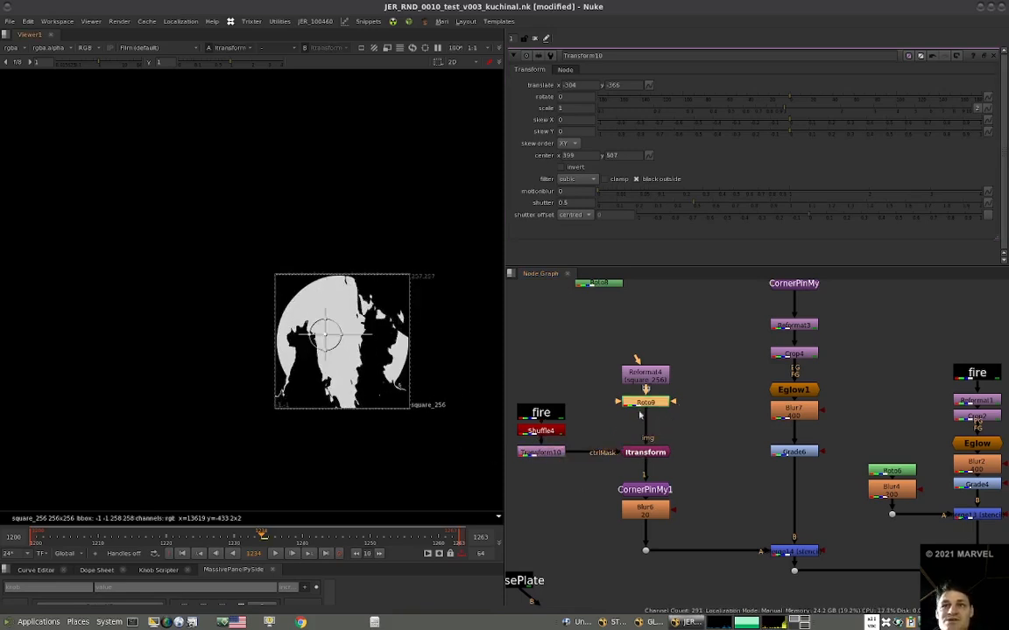
pyautogui.moveTo(667, 421); pyautogui.dragTo(697, 428, button='middle')
pyautogui.moveTo(524, 473); pyautogui.dragTo(602, 415)
pyautogui.moveTo(576, 460); pyautogui.dragTo(561, 435)
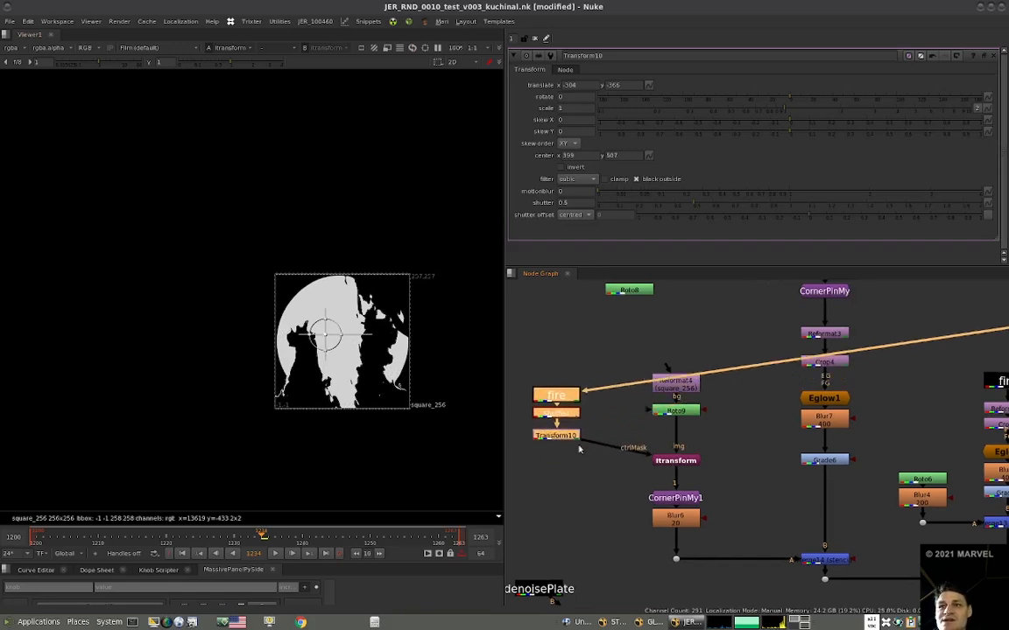
# Lower the ITransform's scale to 1.1.
pyautogui.doubleClick(675, 459)
pyautogui.click(586, 108)
pyautogui.press('Down')
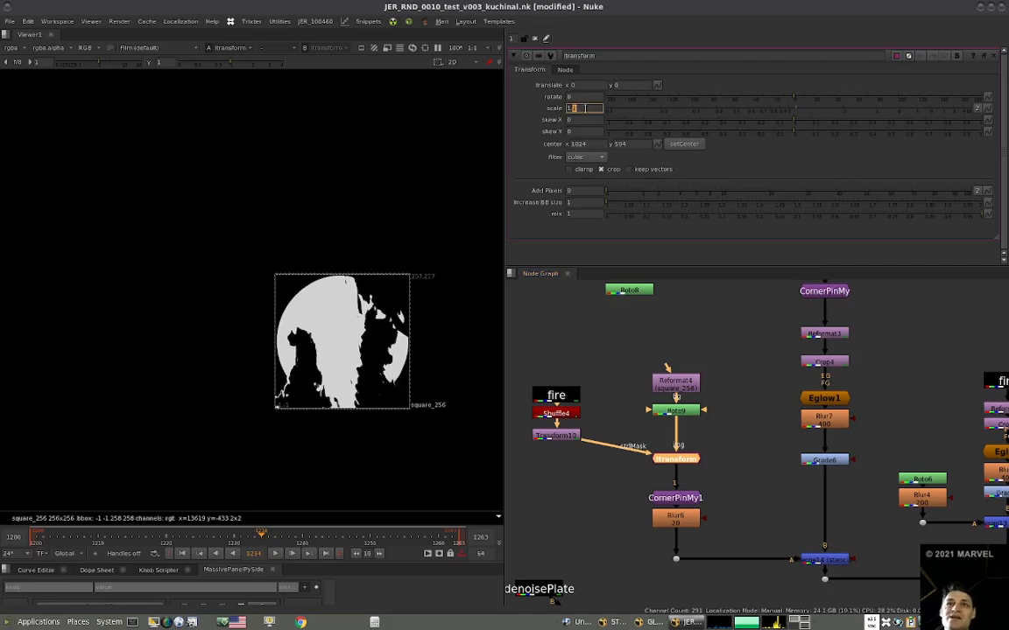
# Insert a Blur of size 50 between Transform10 and the ITransform's ctrlMask input.
pyautogui.click(560, 436)
pyautogui.write('b')
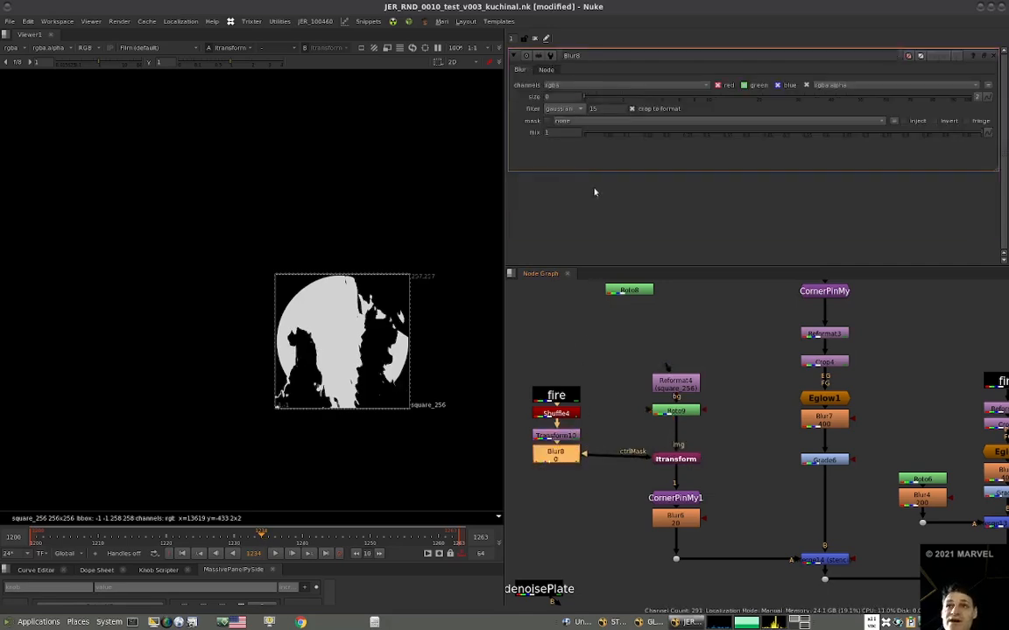
pyautogui.write('50')
pyautogui.press('Return')
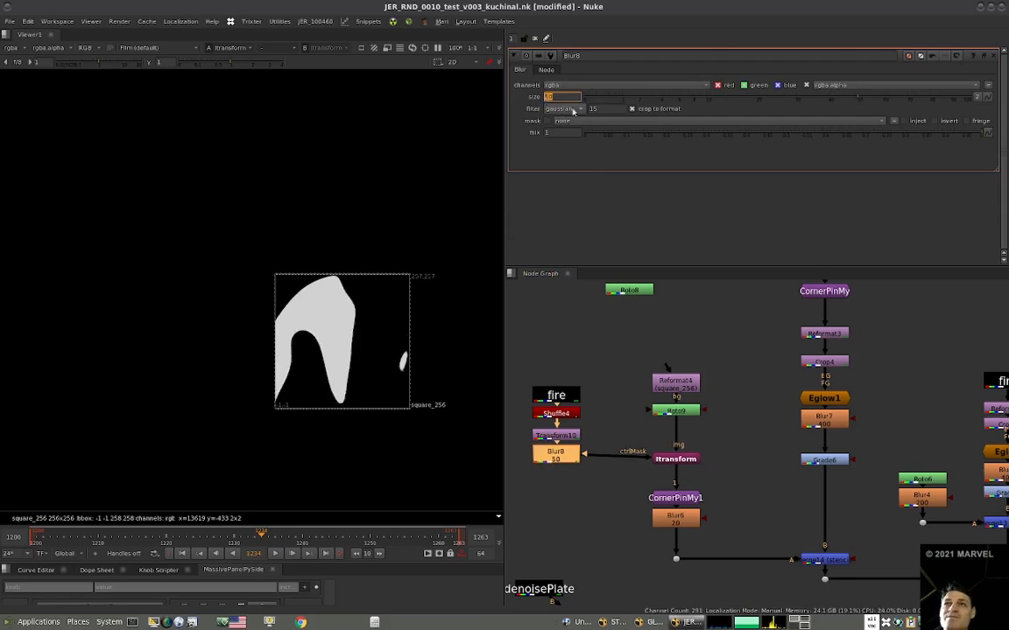
# Reduce the ITransform's scale to 1.01 for a subtler distortion of the circle.
pyautogui.click(691, 462)
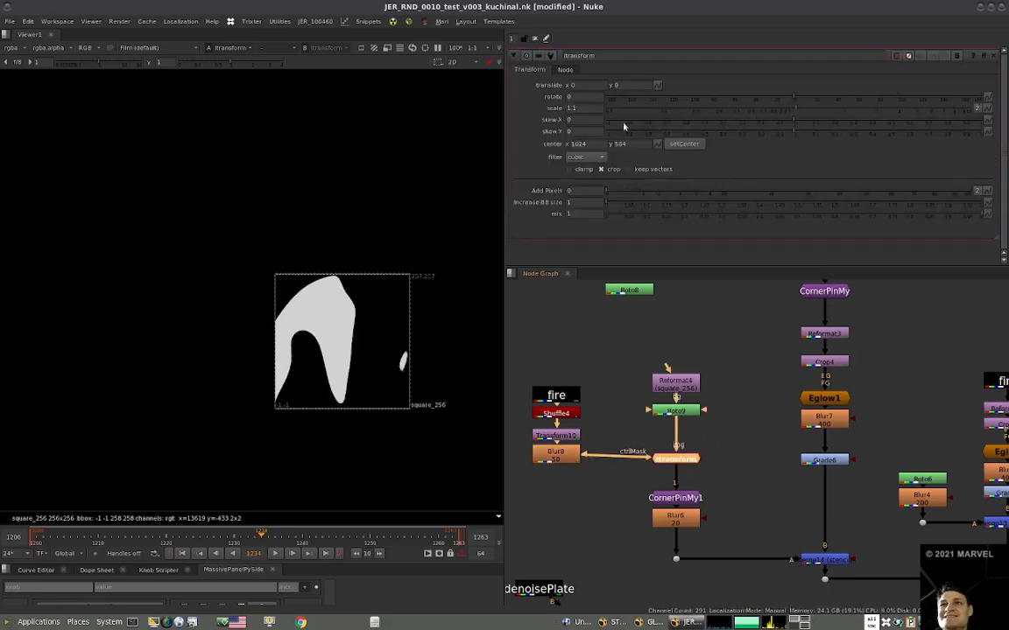
pyautogui.press('Return')
pyautogui.press('BackSpace')
pyautogui.write('05')
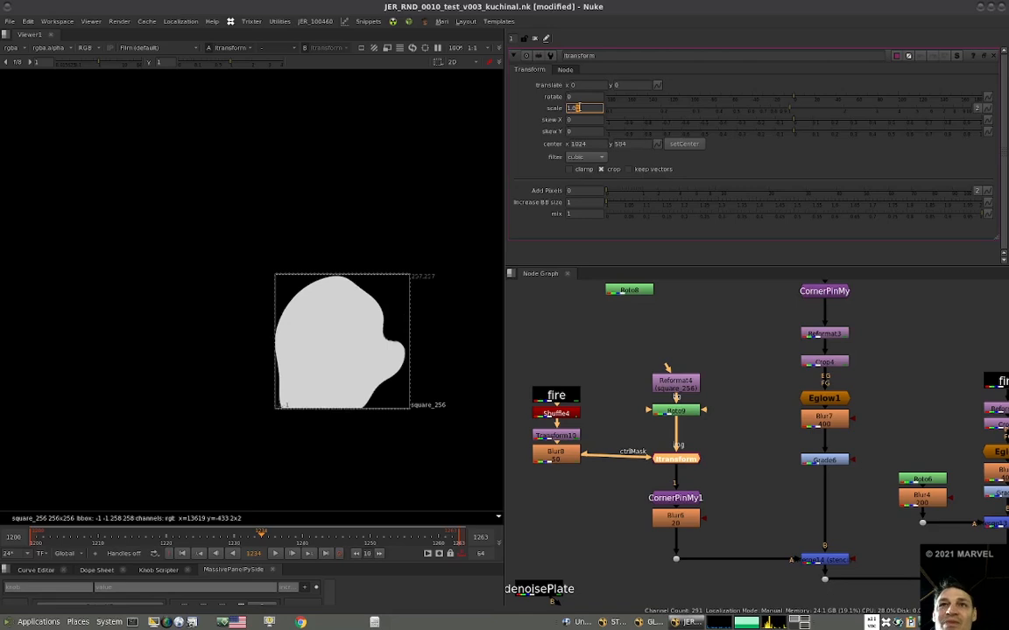
pyautogui.press('Return')
pyautogui.write('5')
pyautogui.press('Return')
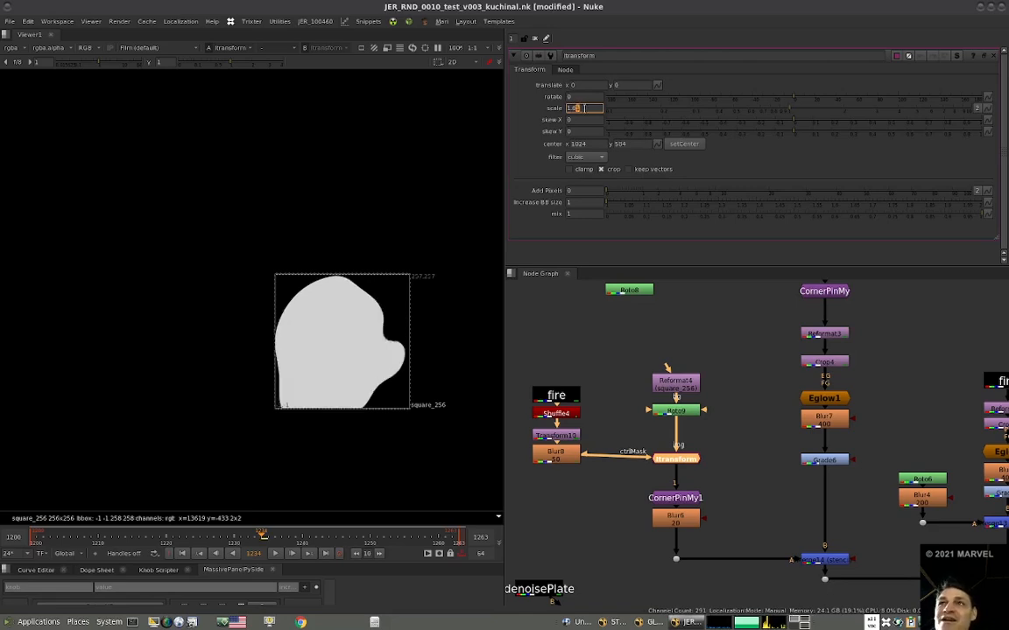
# Fine-tune the ITransform's scale to 1.003.
pyautogui.moveTo(556, 405); pyautogui.dragTo(610, 408, button='middle')
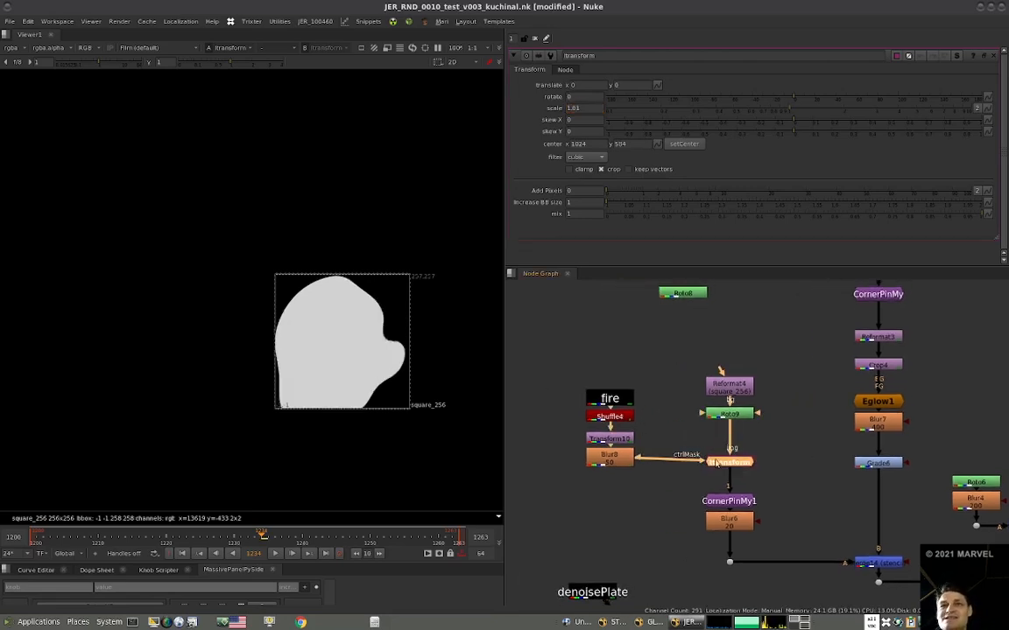
pyautogui.click(588, 106)
pyautogui.press('Down')
pyautogui.write('0')
pyautogui.press('Up')
pyautogui.press('Up')
pyautogui.press('Up')
pyautogui.press('Up')
pyautogui.press('Down')
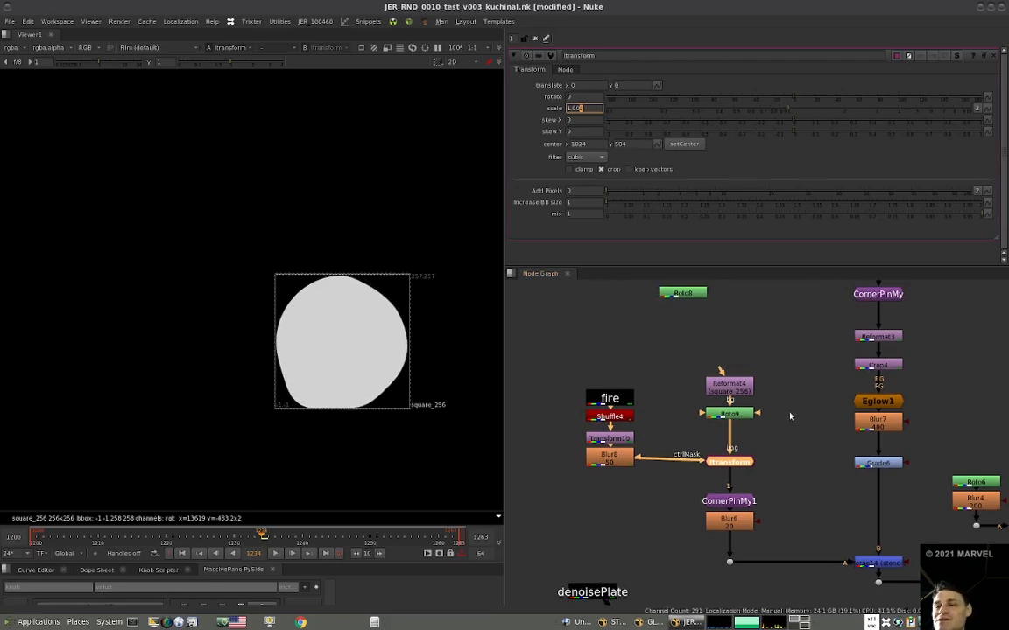
# Open Roto9's properties to compare its original ellipse outline with the distorted mask shape.
pyautogui.click(790, 417)
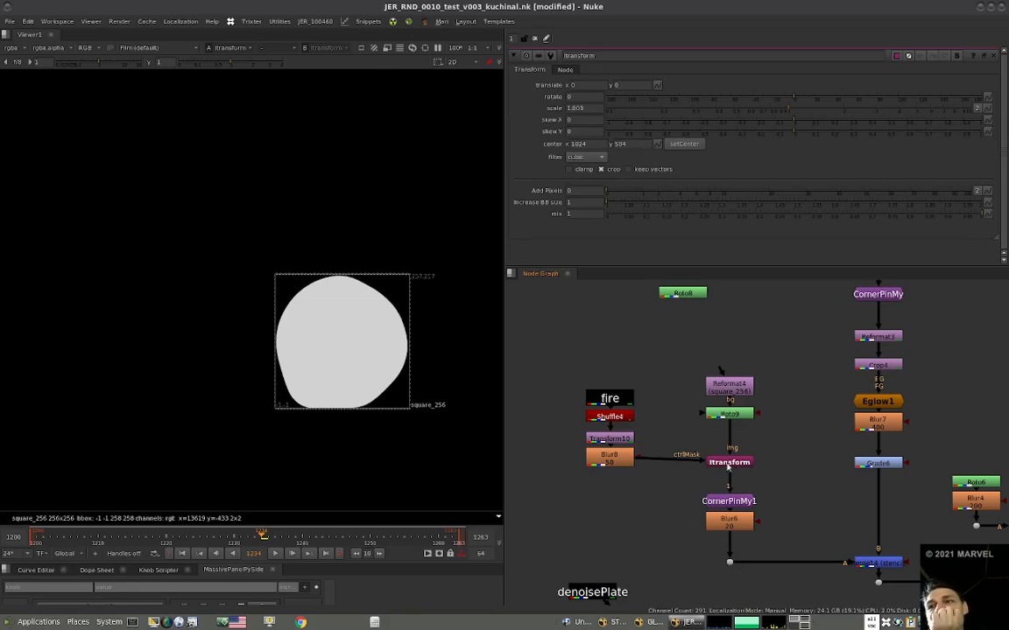
pyautogui.doubleClick(746, 414)
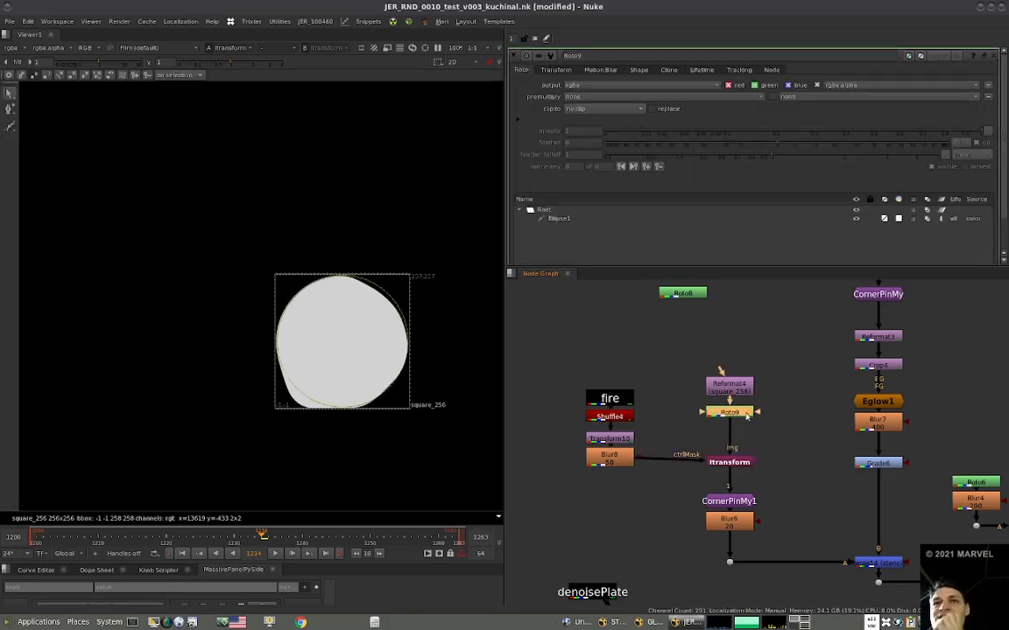
pyautogui.click(734, 464)
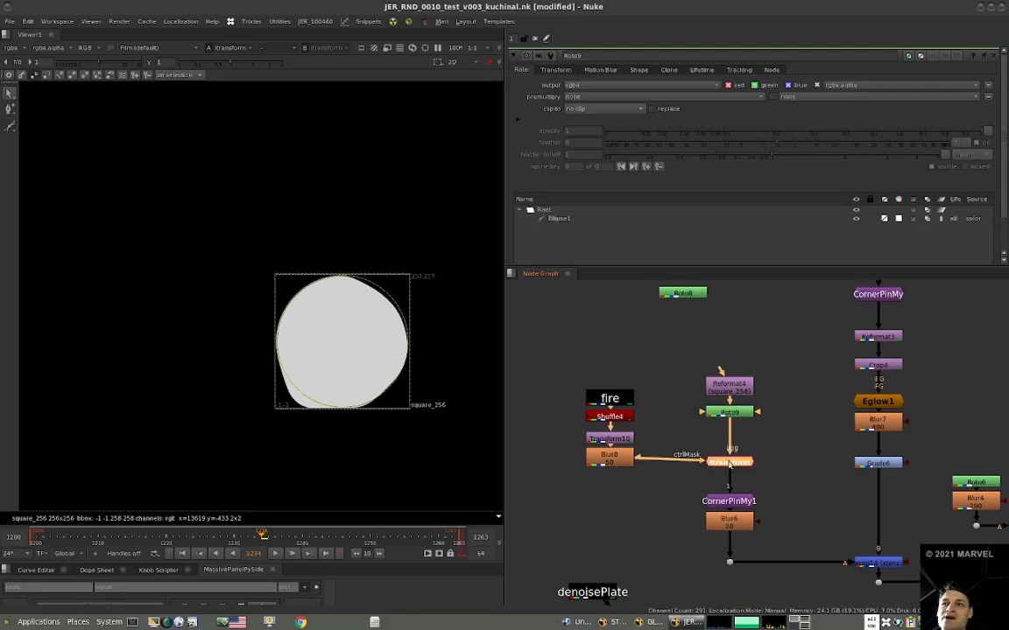
# Try raising the ITransform's Increase BB size to 2 and its scale to 1.053.
pyautogui.doubleClick(732, 462)
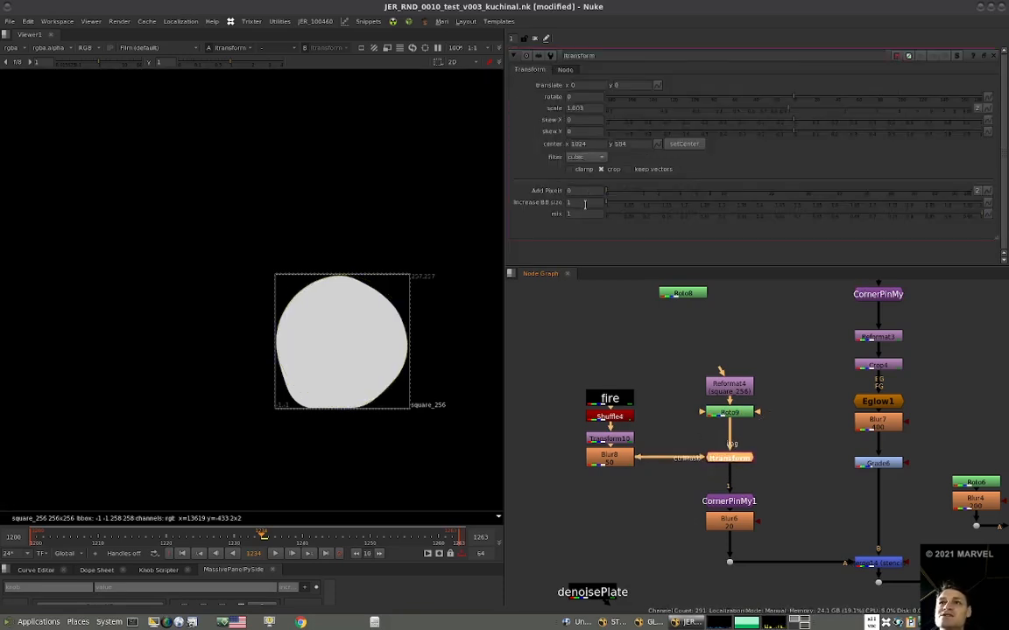
pyautogui.press('Up')
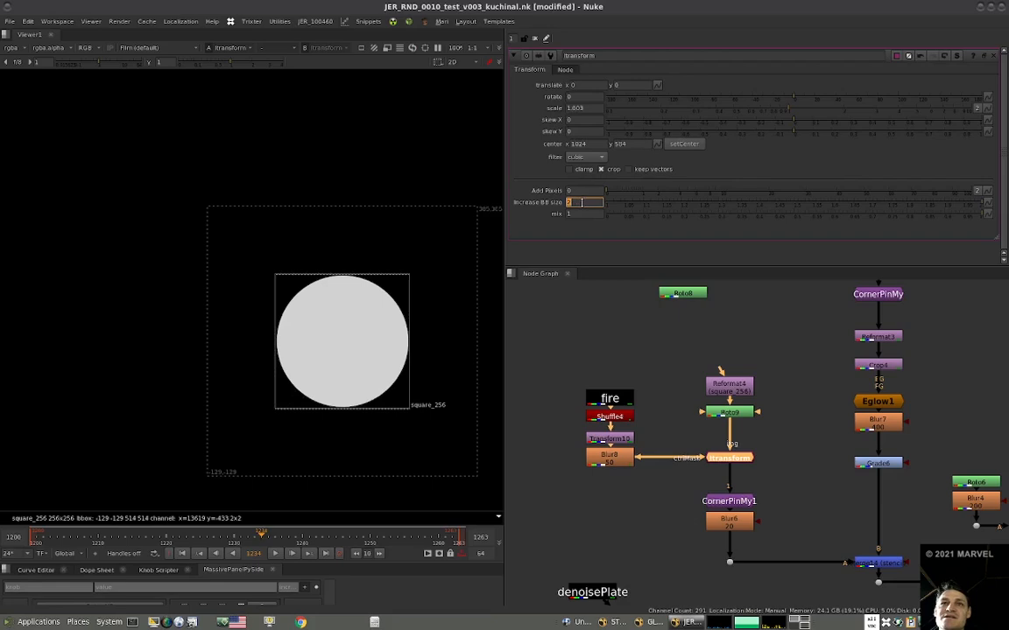
pyautogui.click(617, 440)
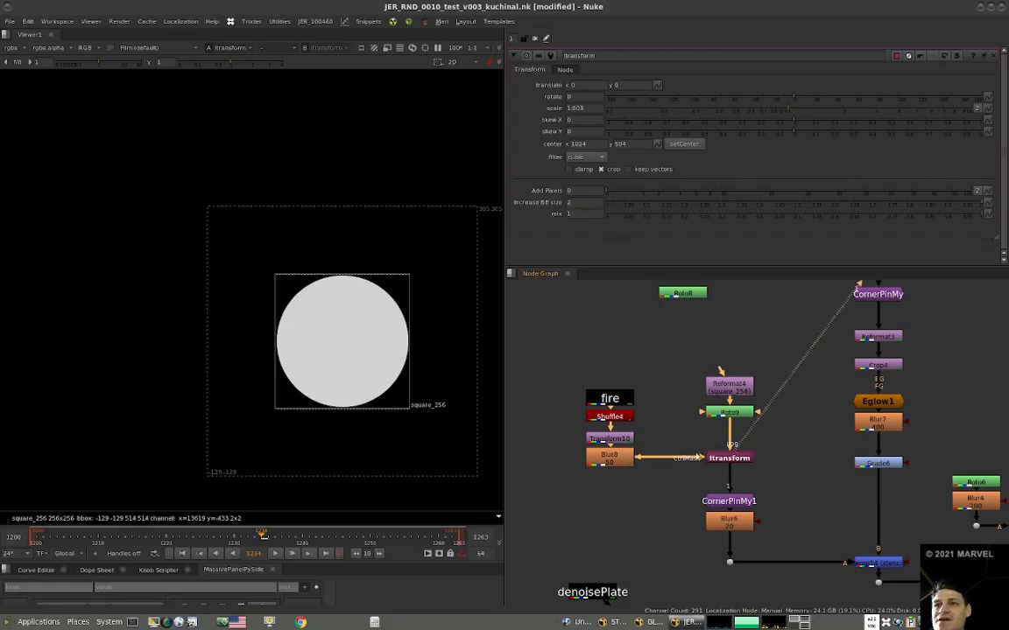
pyautogui.doubleClick(619, 442)
pyautogui.doubleClick(728, 458)
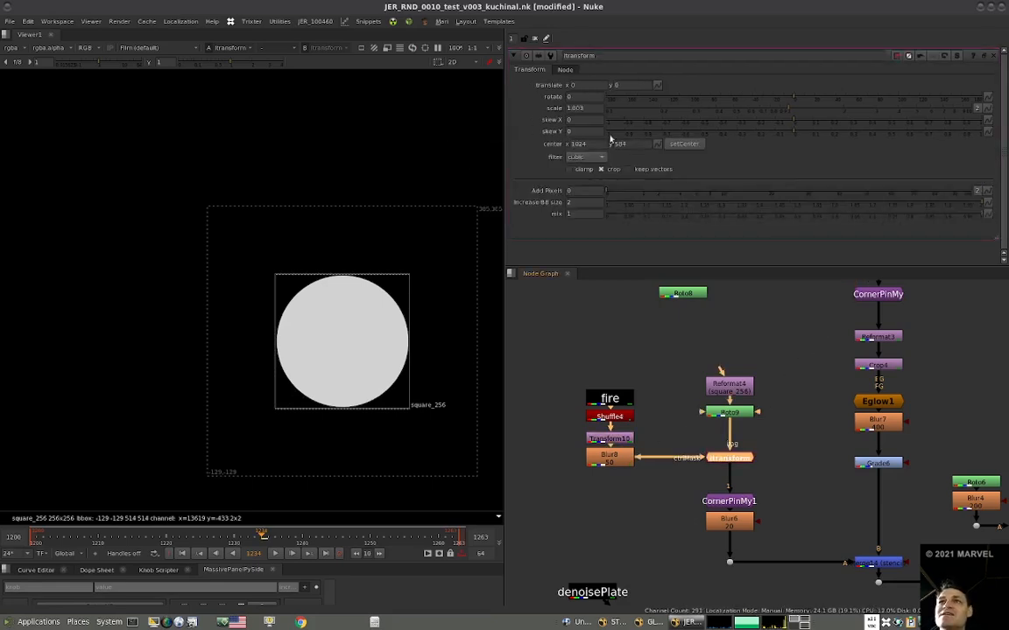
pyautogui.doubleClick(588, 108)
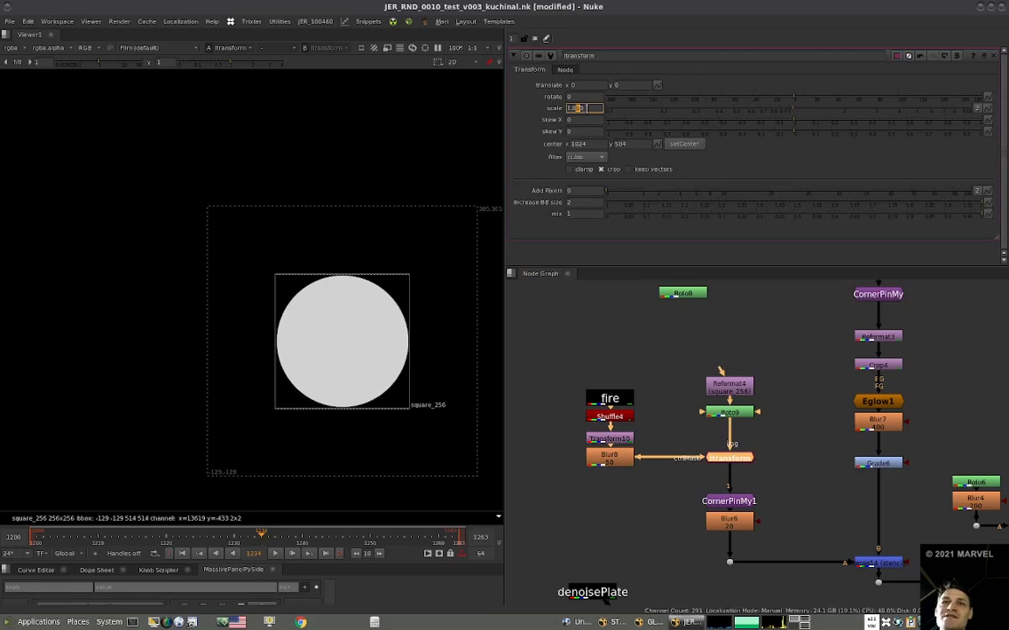
# View Transform10's fire matte and try offsetting the ITransform up and to the right by about 190 pixels in each direction.
pyautogui.click(621, 443)
pyautogui.press('3')
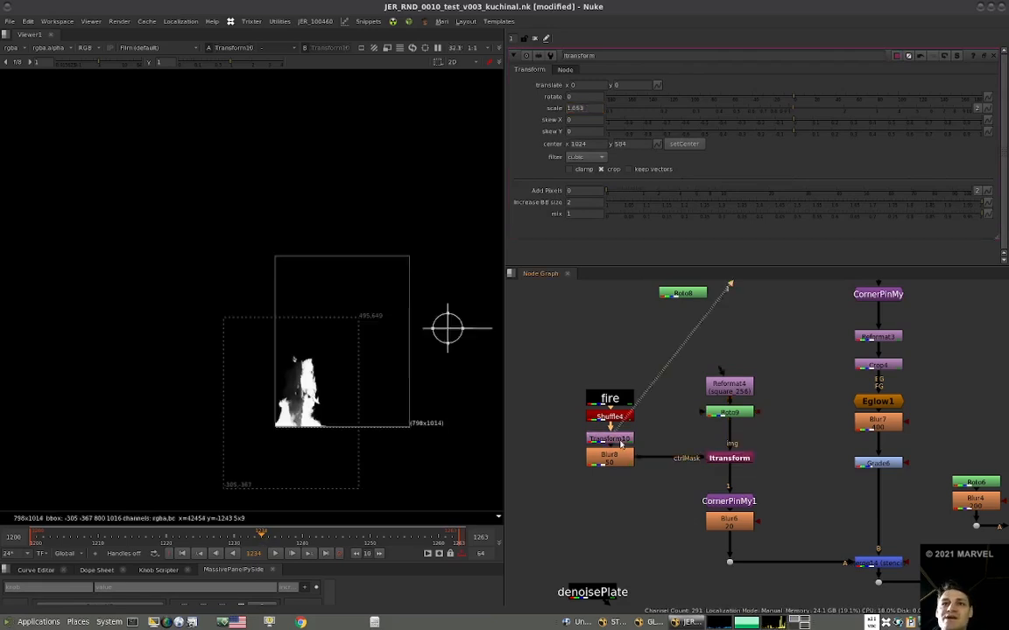
pyautogui.moveTo(448, 326); pyautogui.dragTo(479, 296)
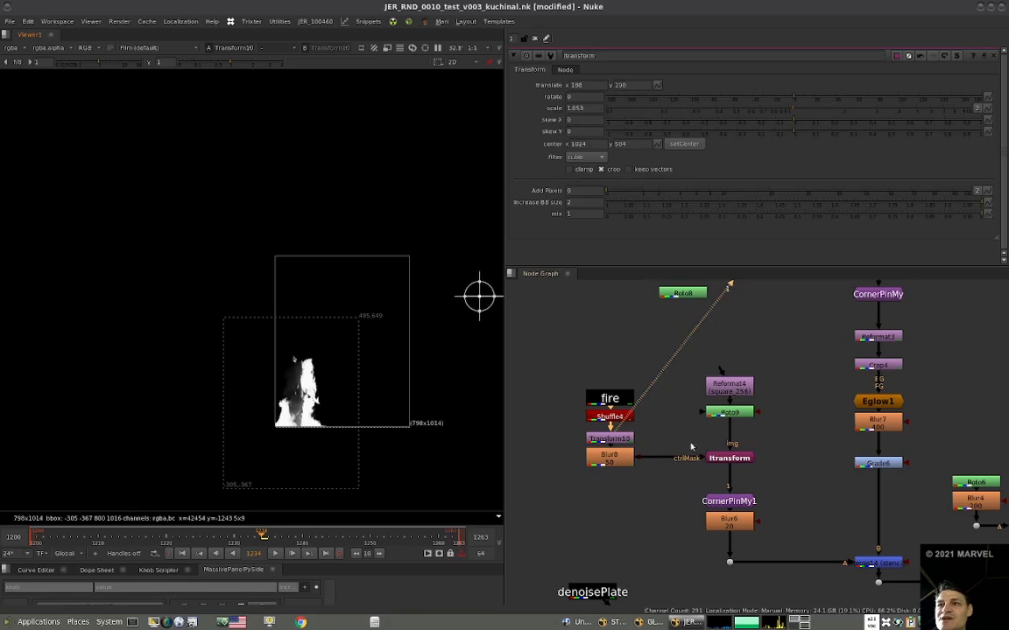
# Merge Blur8 over Roto9 with an over operation to check how the blurred fire overlaps the circle.
pyautogui.press('m')
pyautogui.moveTo(667, 470); pyautogui.dragTo(624, 460)
pyautogui.press('1')
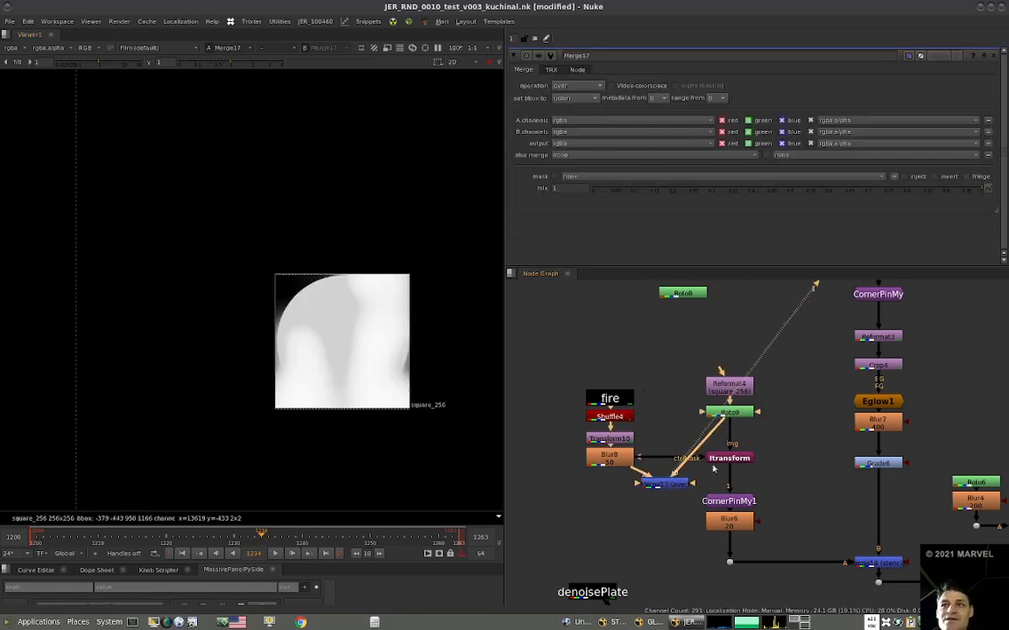
# View the ITransform's output and try a scale of 1.073.
pyautogui.click(731, 460)
pyautogui.press('1')
pyautogui.doubleClick(733, 460)
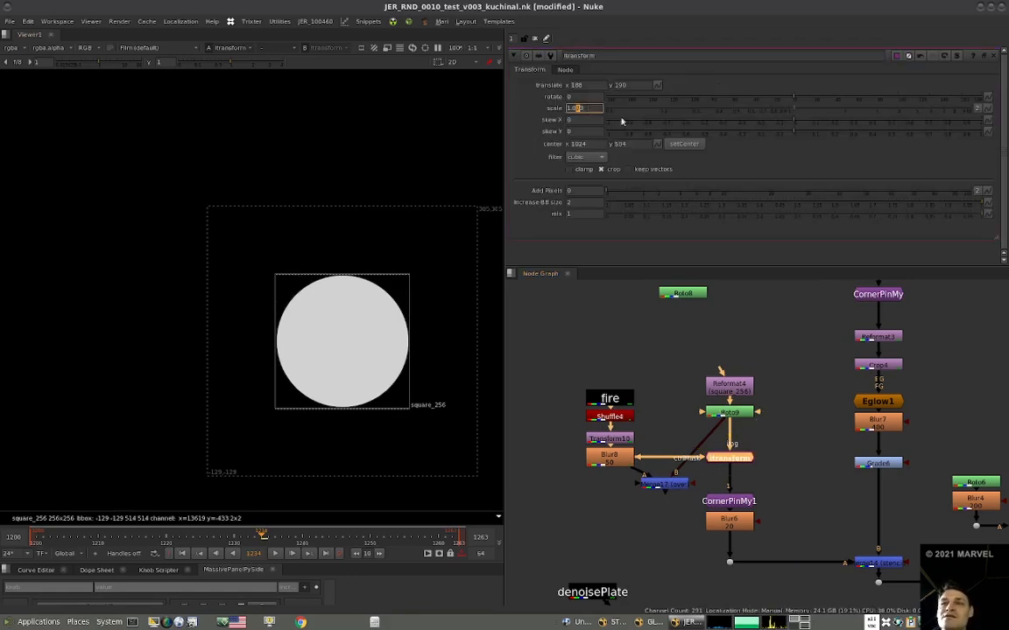
# Move the fire, Shuffle4, Transform10 and Blur8 branch slightly higher in the node graph.
pyautogui.moveTo(678, 368); pyautogui.dragTo(529, 493)
pyautogui.moveTo(612, 458); pyautogui.dragTo(608, 429)
pyautogui.click(661, 444)
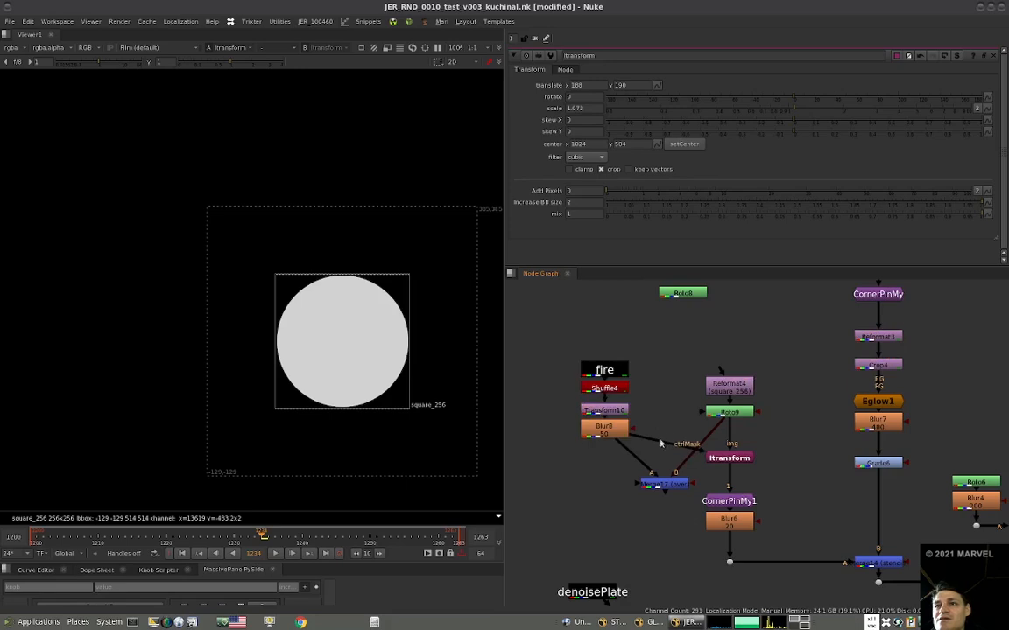
# Return the ITransform's Increase BB size to 1 and set Add Pixels to 100 instead.
pyautogui.click(730, 459)
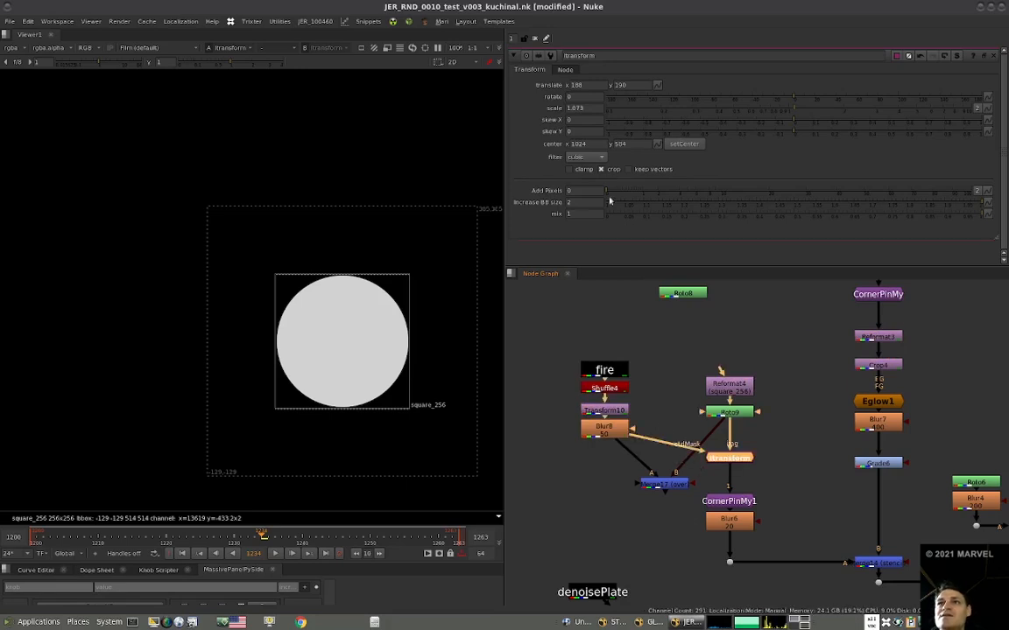
pyautogui.moveTo(575, 205); pyautogui.dragTo(551, 204)
pyautogui.write('1')
pyautogui.press('Return')
pyautogui.click(730, 459)
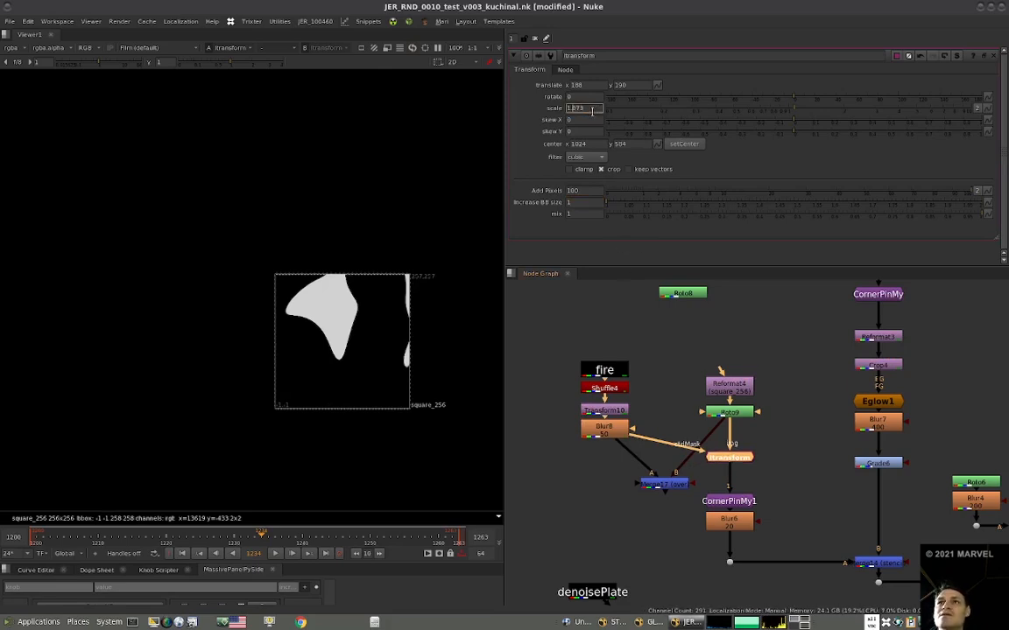
# Lower the ITransform's scale to 1.
pyautogui.press('Down')
pyautogui.press('Down')
pyautogui.press('Down')
pyautogui.press('Down')
pyautogui.press('Down')
pyautogui.press('Down')
pyautogui.press('Down')
pyautogui.press('Down')
pyautogui.press('Down')
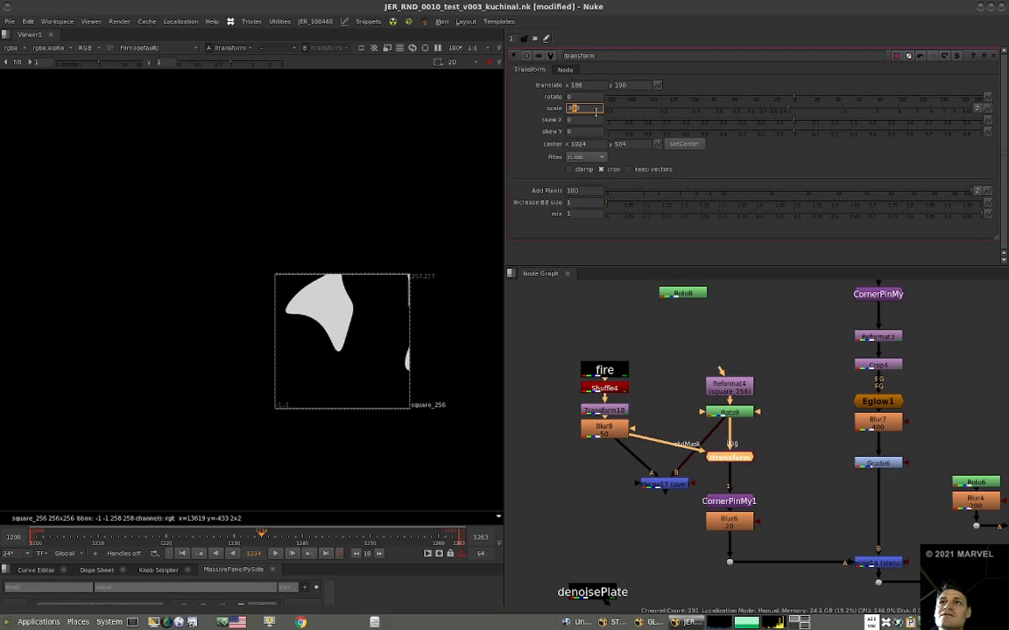
pyautogui.press('Up')
pyautogui.moveTo(591, 111); pyautogui.dragTo(554, 113)
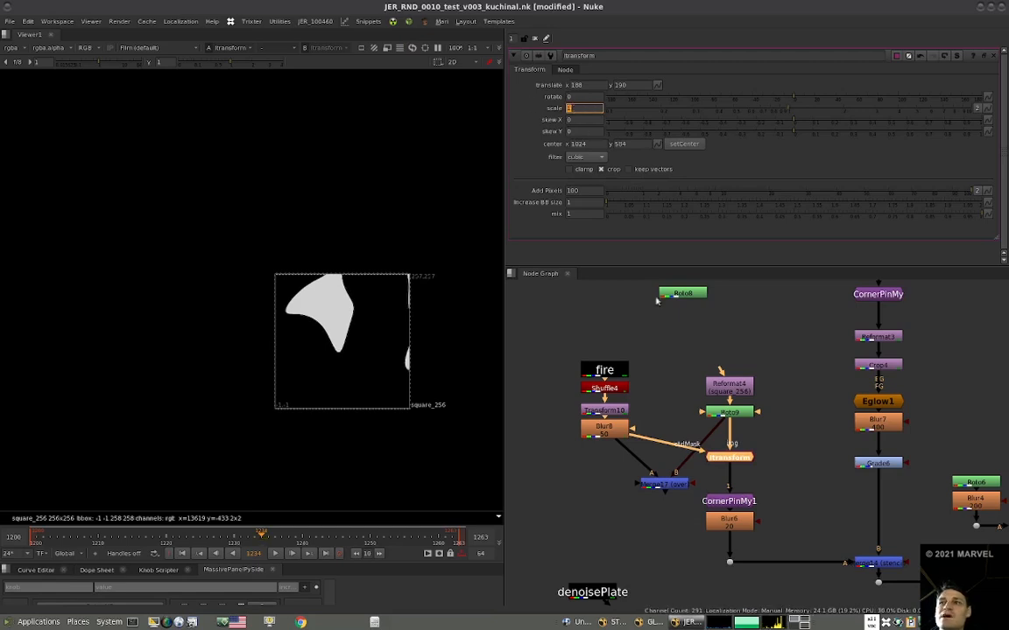
# Compare Roto9's clean circle with the ITransform's distorted output in the viewer.
pyautogui.click(733, 415)
pyautogui.press('1')
pyautogui.click(731, 458)
pyautogui.press('1')
pyautogui.moveTo(731, 458); pyautogui.dragTo(731, 455)
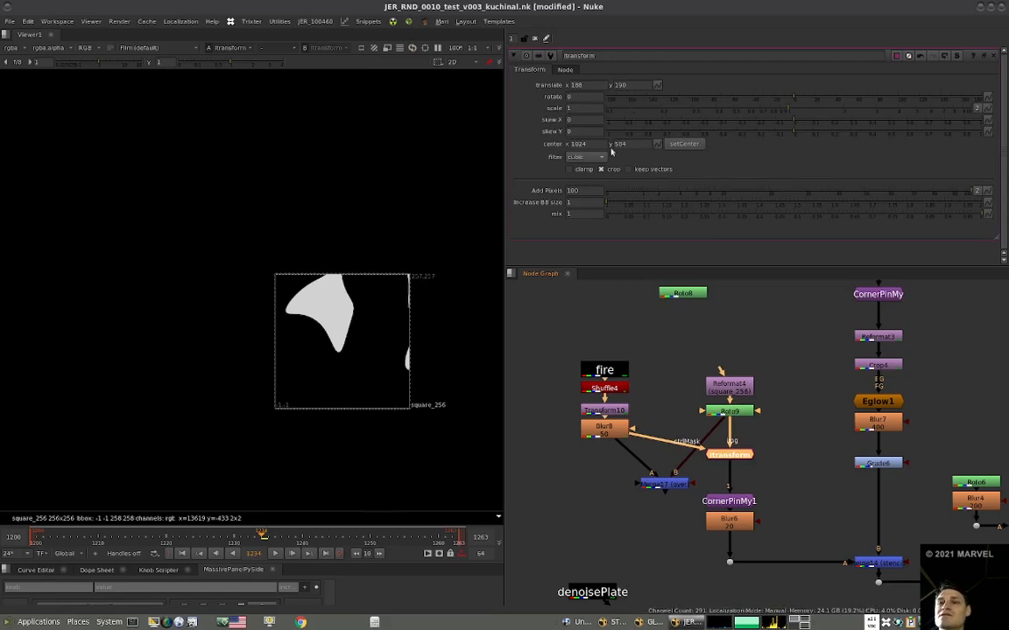
pyautogui.moveTo(628, 446); pyautogui.dragTo(663, 441)
pyautogui.moveTo(724, 444); pyautogui.dragTo(628, 438)
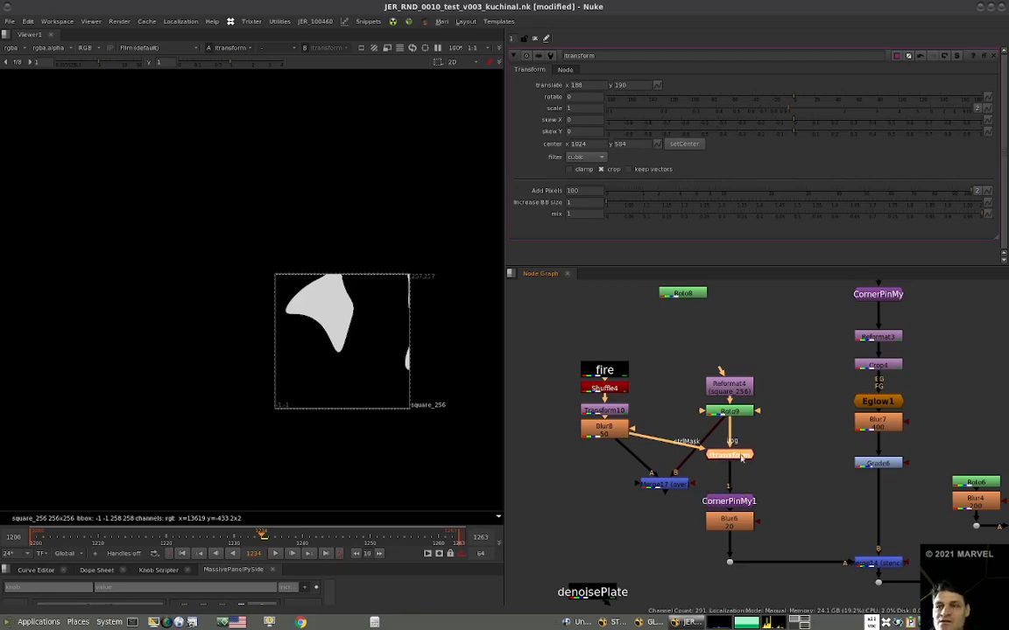
# Replace the ITransform with a RoughEdgeMy node after Roto9, feed Blur8 into its pattern input, and view the result.
pyautogui.press('Delete')
pyautogui.hotkey('shift', 'r')
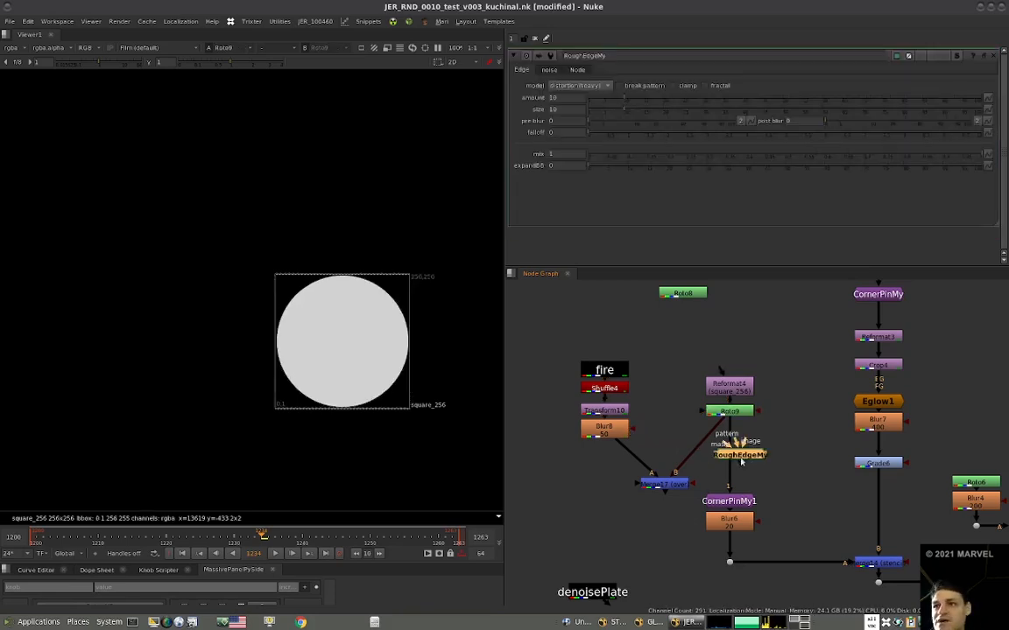
pyautogui.moveTo(738, 442); pyautogui.dragTo(604, 427)
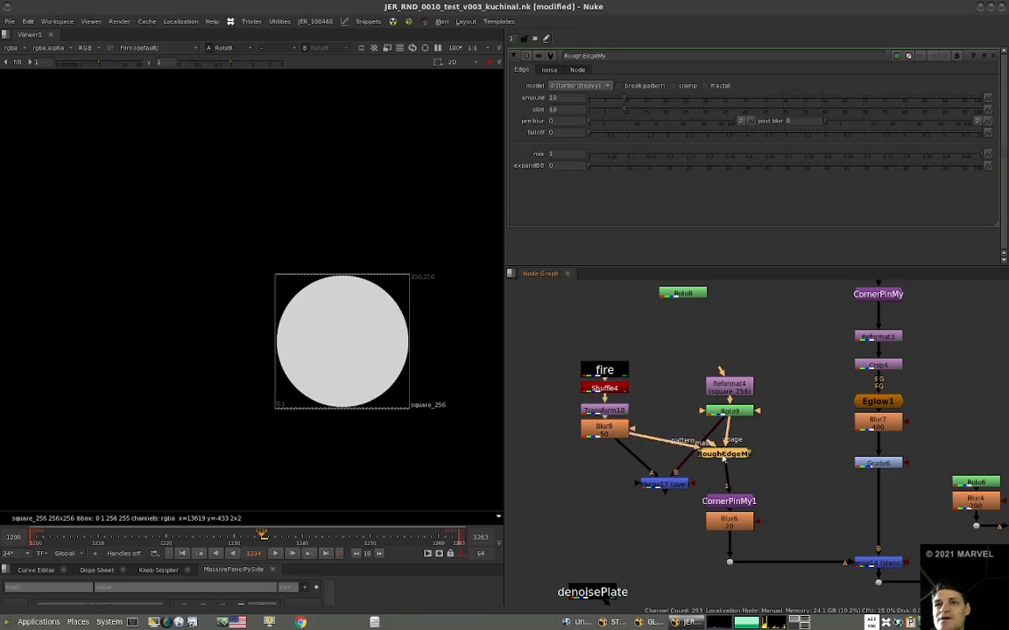
pyautogui.moveTo(729, 459); pyautogui.dragTo(730, 453)
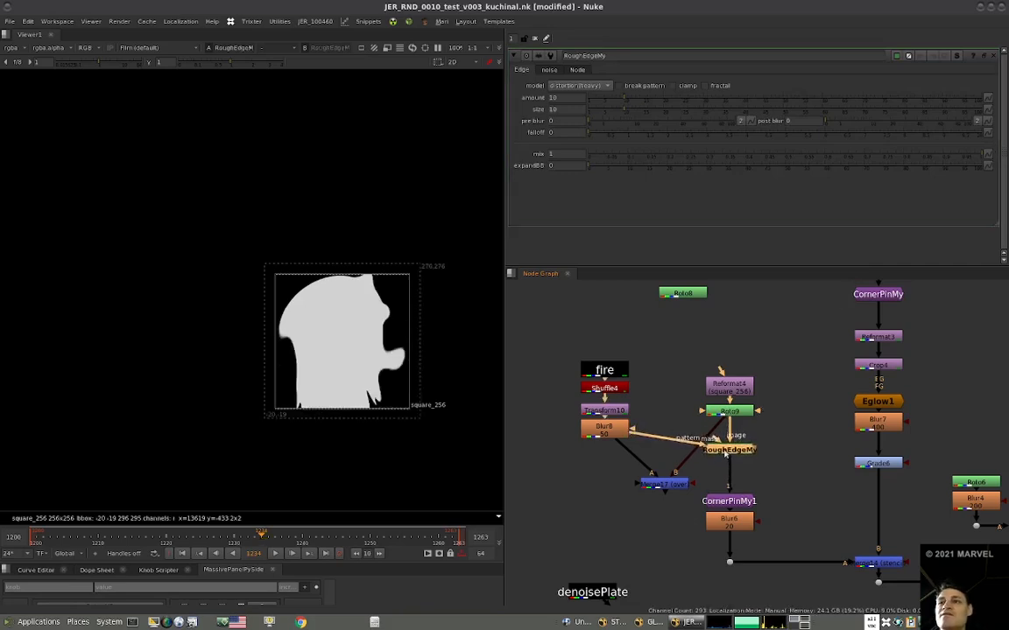
# Reduce the RoughEdgeMy amount to 4.
pyautogui.click(564, 96)
pyautogui.press('Down')
pyautogui.press('Down')
pyautogui.press('Down')
pyautogui.press('Down')
pyautogui.press('Down')
pyautogui.press('Down')
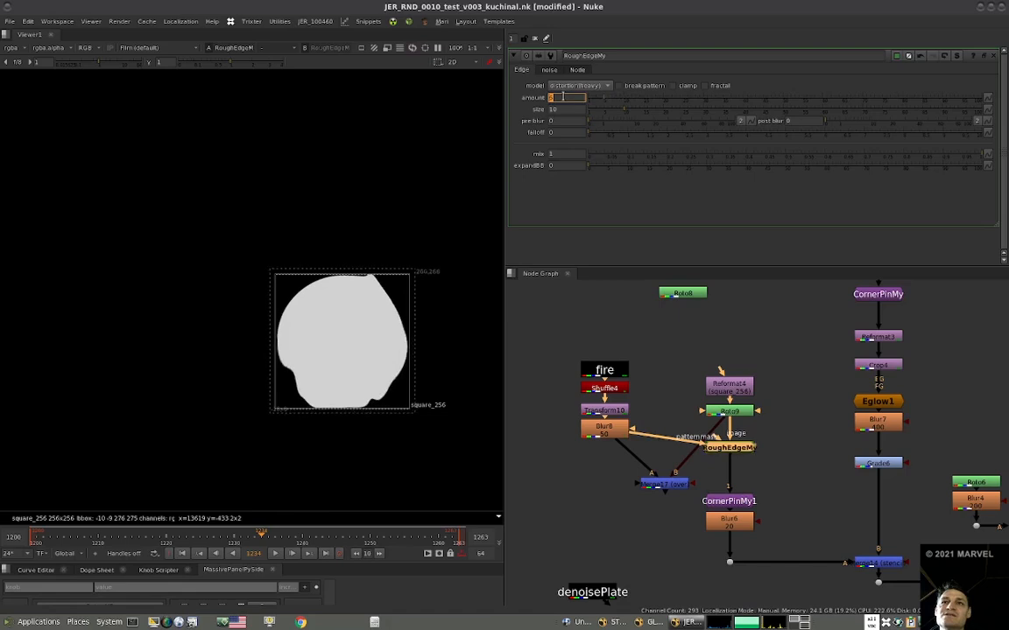
pyautogui.press('Down')
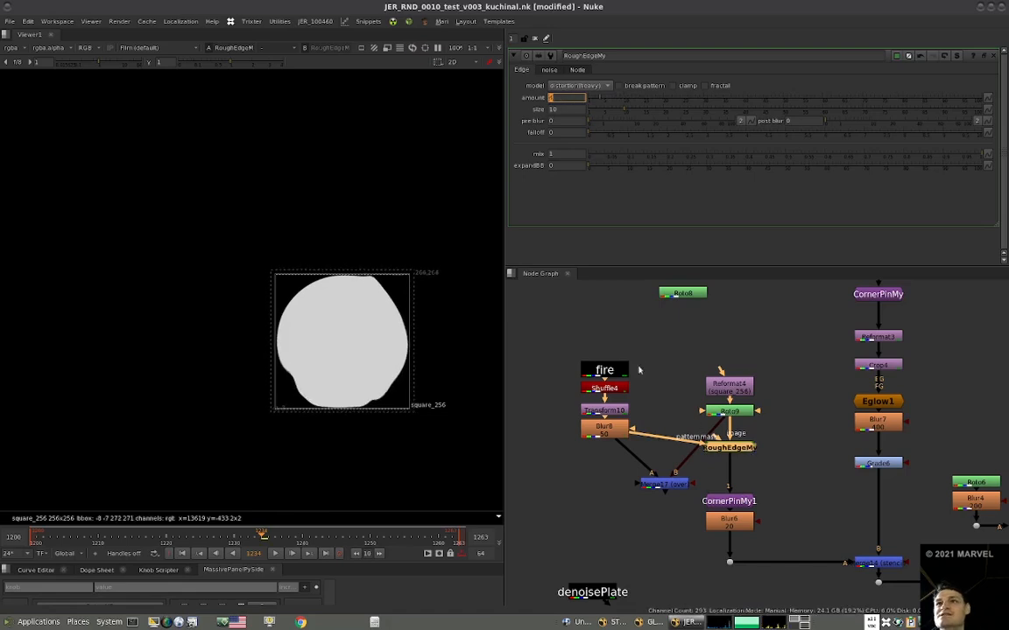
# Set the RoughEdgeMy pre blur to 10 to soften the mask edge.
pyautogui.click(572, 122)
pyautogui.press('Up')
pyautogui.press('Up')
pyautogui.press('Up')
pyautogui.press('Up')
pyautogui.press('Up')
pyautogui.press('Up')
pyautogui.press('Up')
pyautogui.press('Up')
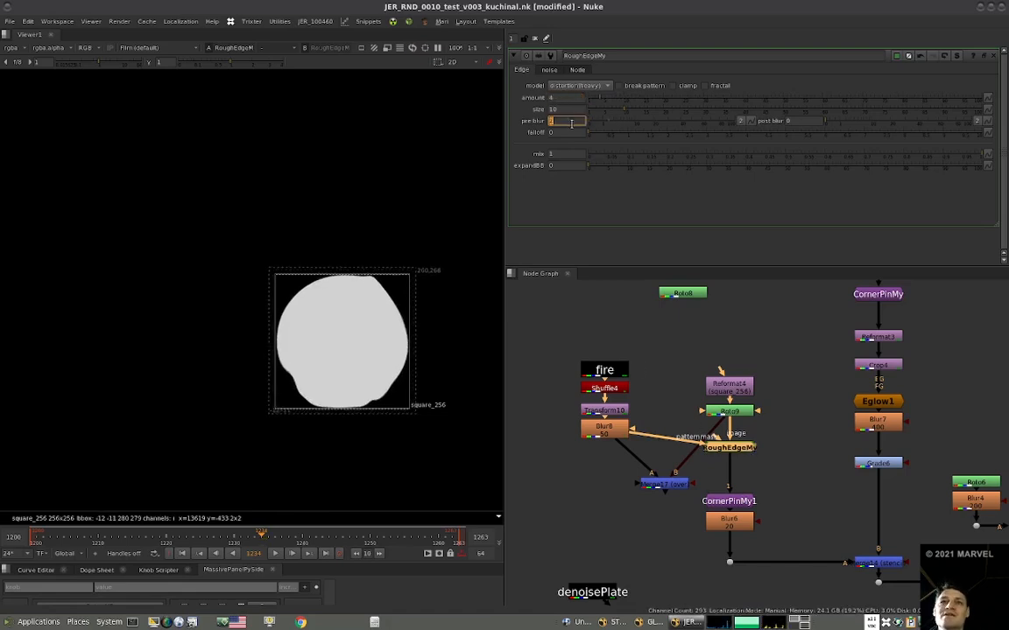
pyautogui.press('Up')
pyautogui.press('Up')
# View Merge9, play back the composite, and examine the shadow's movement on the floor beneath the fire bowl.
pyautogui.scroll(-3, 718, 416)
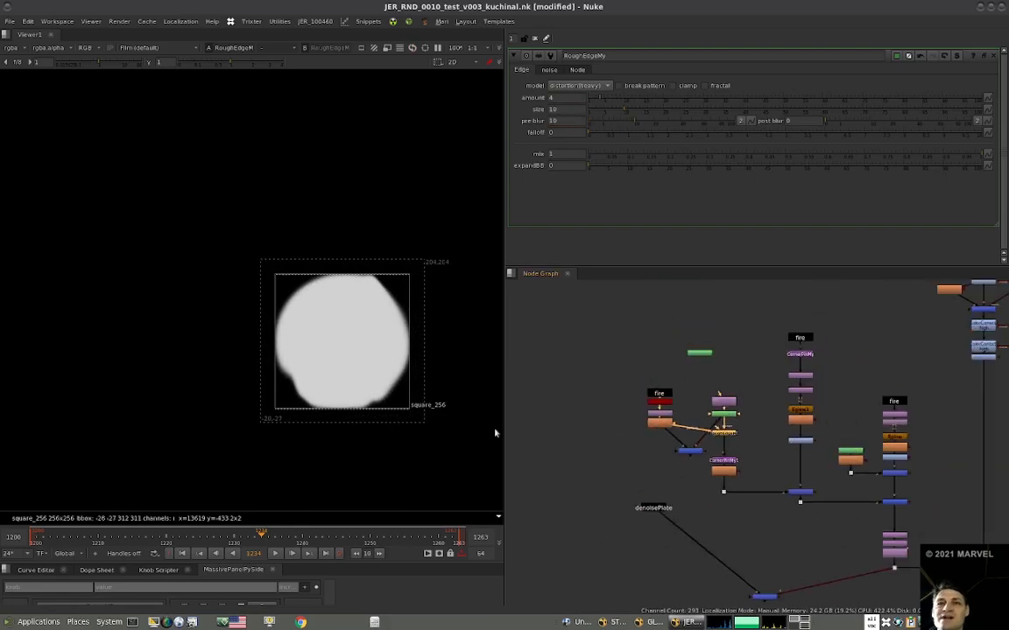
pyautogui.press('1')
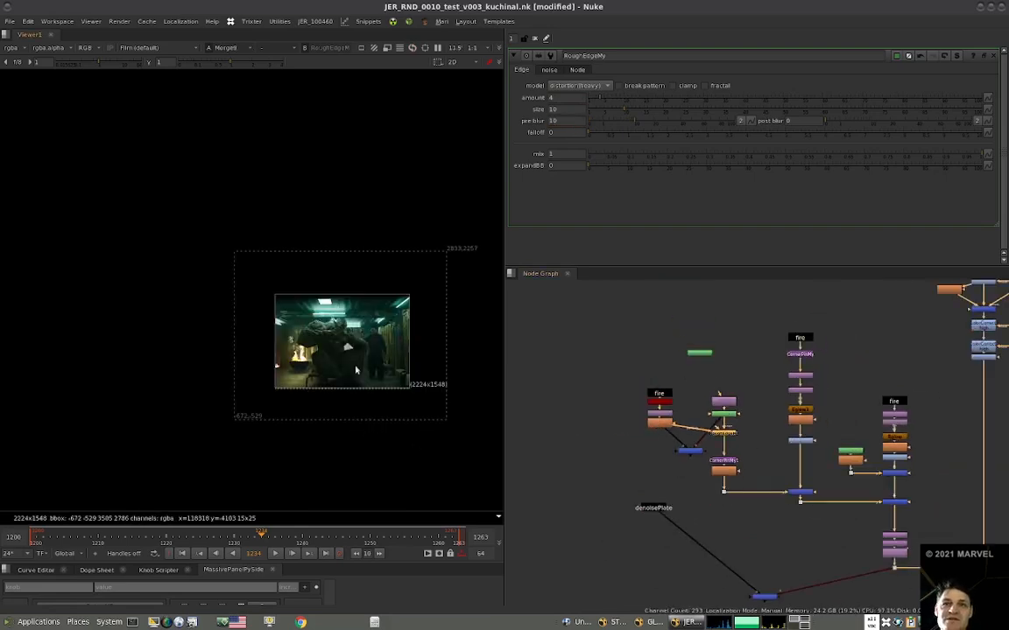
pyautogui.scroll(6, 356, 370)
pyautogui.click(276, 553)
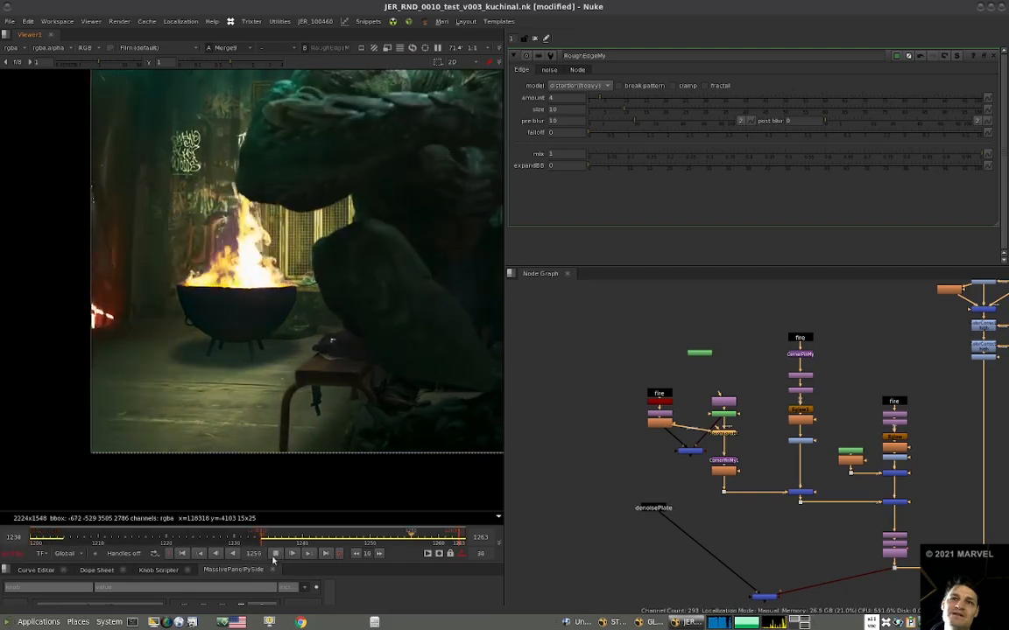
pyautogui.scroll(-5, 329, 456)
pyautogui.scroll(1, 385, 424)
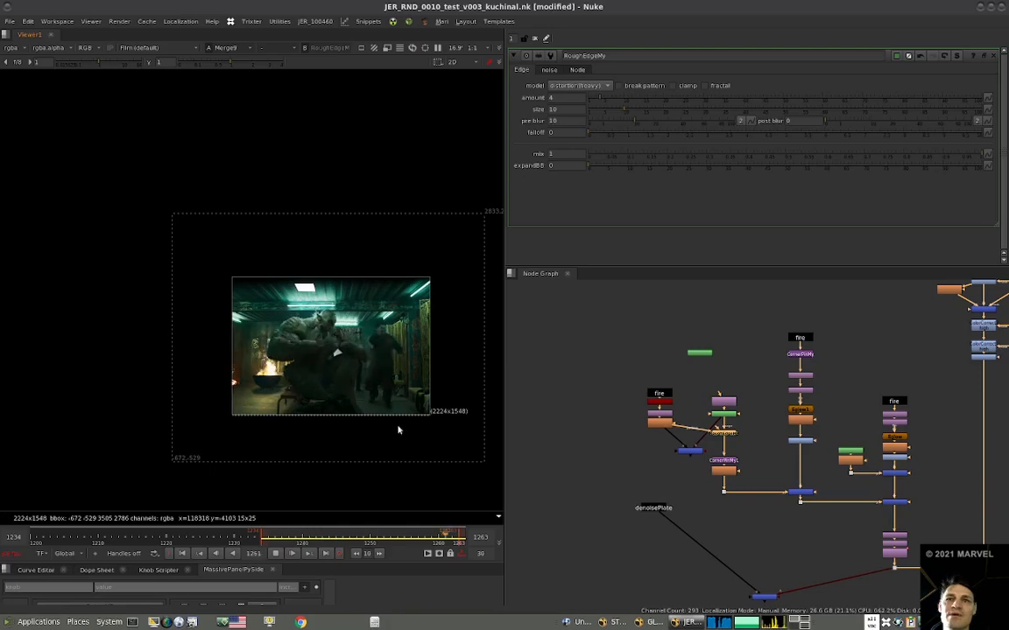
pyautogui.scroll(10, 314, 388)
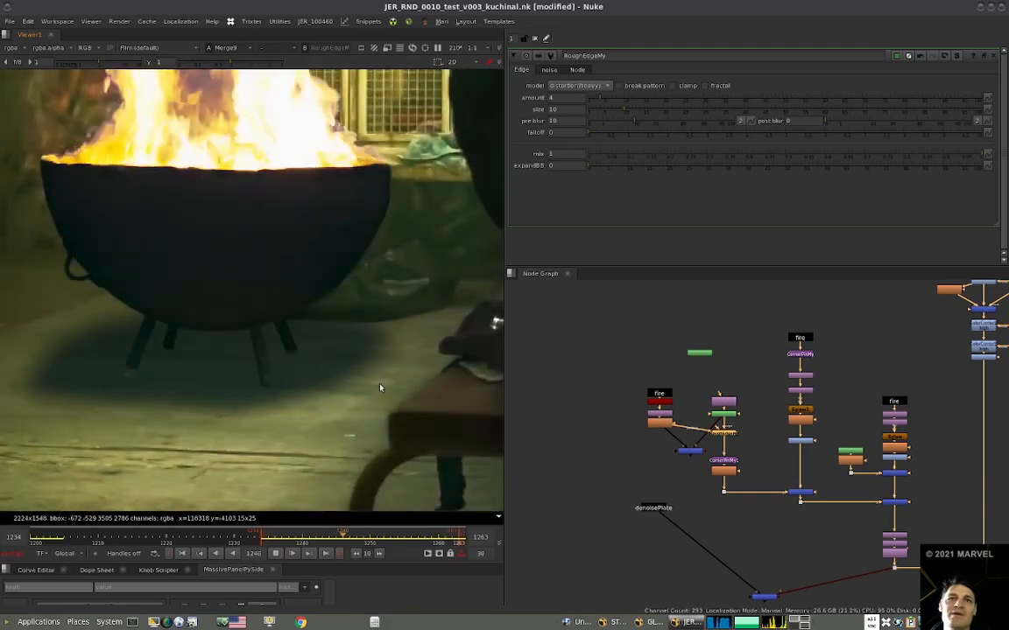
pyautogui.scroll(-10, 391, 407)
pyautogui.scroll(4, 385, 410)
pyautogui.moveTo(371, 408); pyautogui.dragTo(317, 448, button='middle')
pyautogui.click(274, 553)
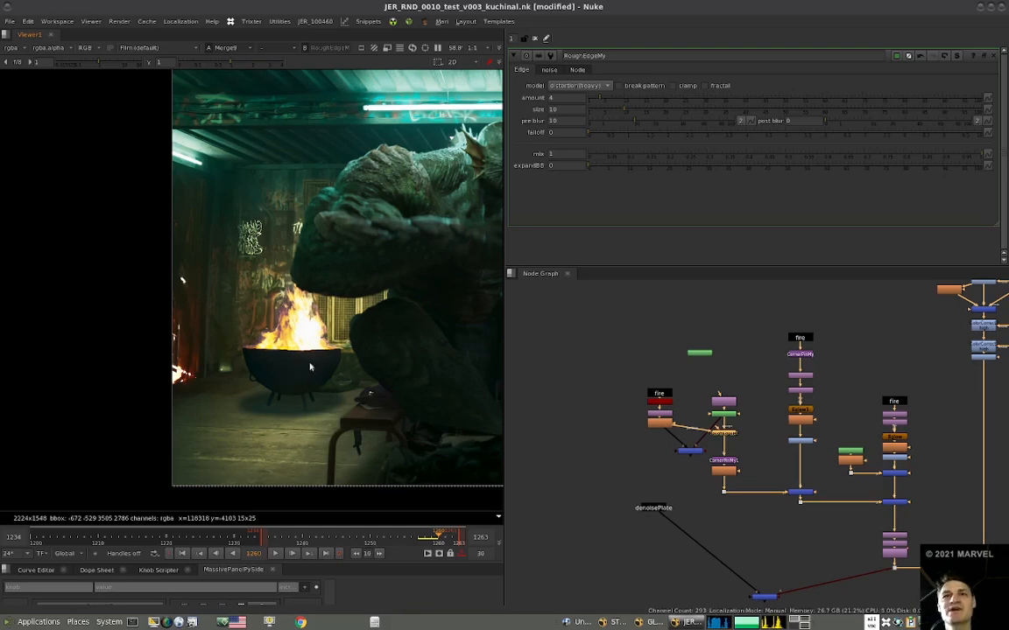
# Review the whole composite frame in a maximised viewer, then restore the normal layout.
pyautogui.press('space')
pyautogui.scroll(-3, 480, 436)
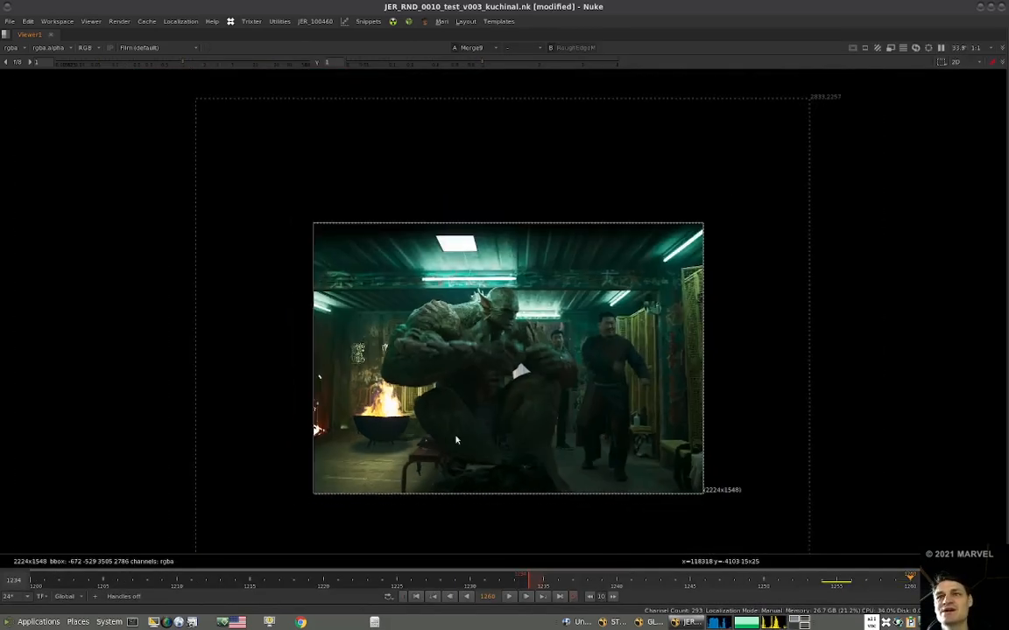
pyautogui.press('space')
# Clean up the node graph by deleting the test Merge17, the unused denoisePlate copy with its merge, and the stray Roto8.
pyautogui.scroll(-7, 618, 438)
pyautogui.scroll(5, 657, 436)
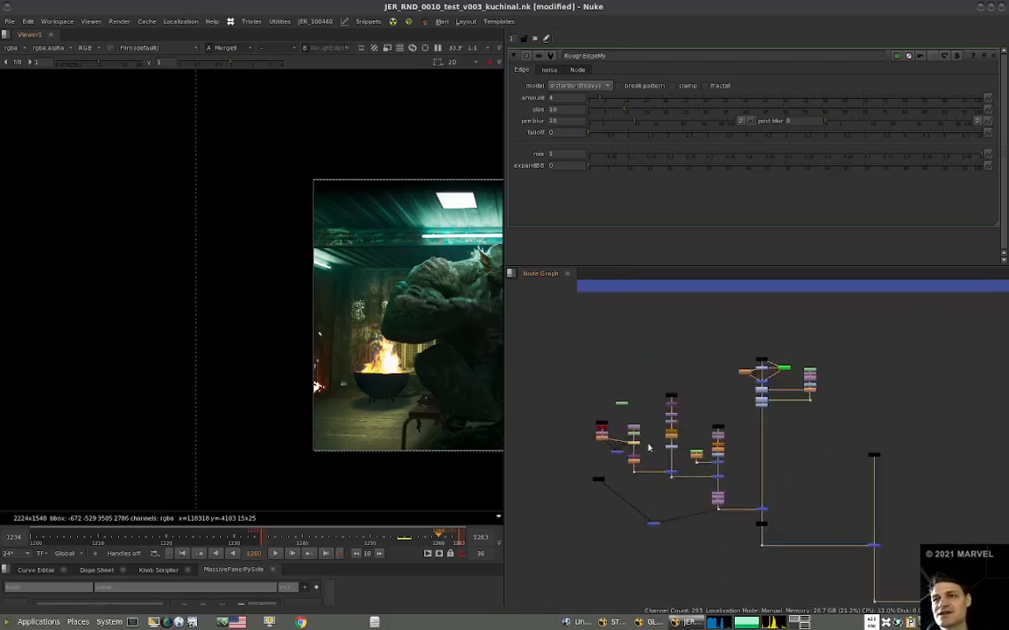
pyautogui.click(622, 456)
pyautogui.press('Delete')
pyautogui.moveTo(621, 403); pyautogui.dragTo(576, 449)
pyautogui.moveTo(603, 431); pyautogui.dragTo(608, 437)
pyautogui.click(599, 491)
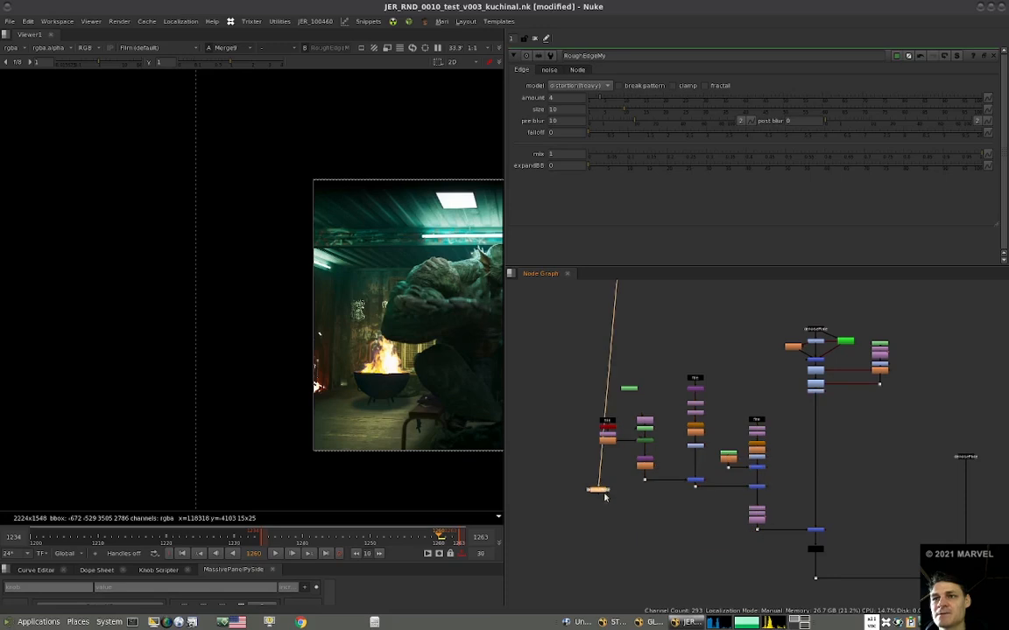
pyautogui.scroll(-3, 617, 425)
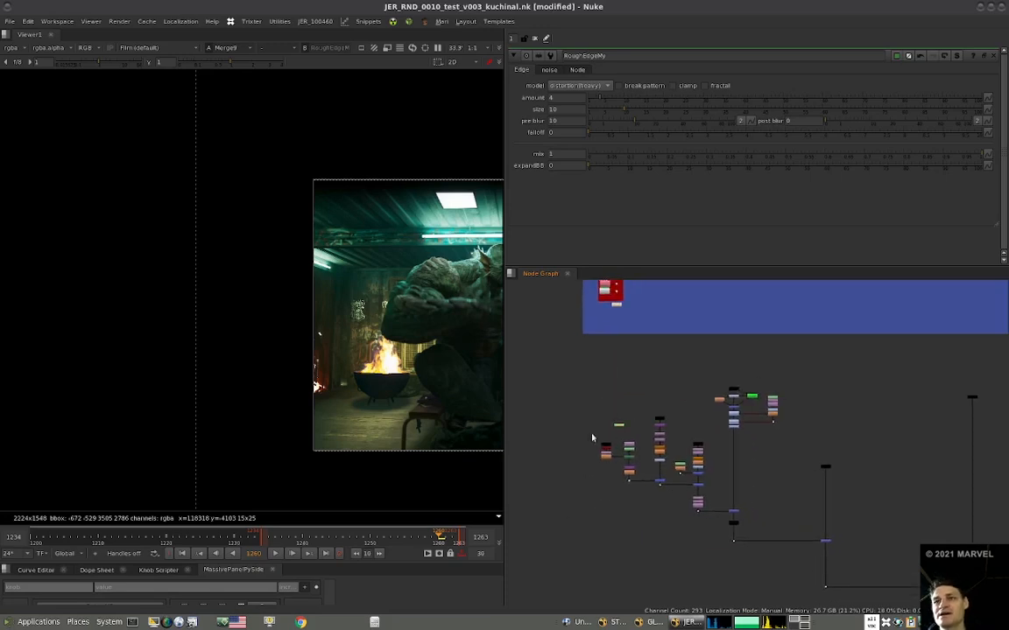
pyautogui.press('Delete')
pyautogui.moveTo(601, 403); pyautogui.dragTo(584, 383, button='middle')
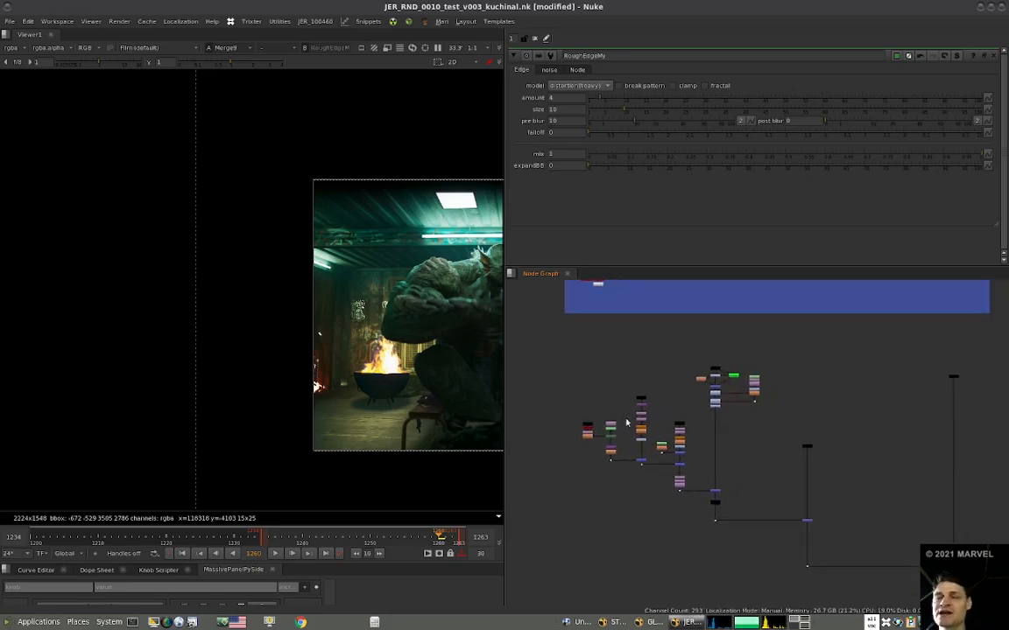
# View the stencilled glow at Dot18 and shift its whole node branch further away from the neighbouring light stack.
pyautogui.scroll(2, 617, 429)
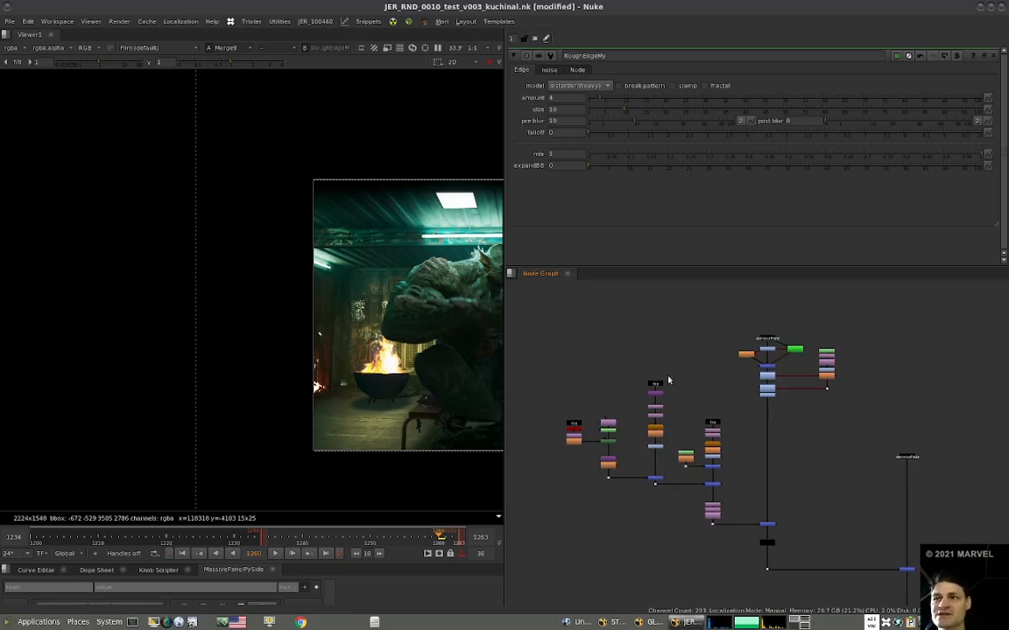
pyautogui.moveTo(563, 447)
pyautogui.mouseDown()
pyautogui.moveTo(590, 412)
pyautogui.moveTo(579, 443)
pyautogui.mouseUp()
pyautogui.click(652, 478)
pyautogui.click(654, 481)
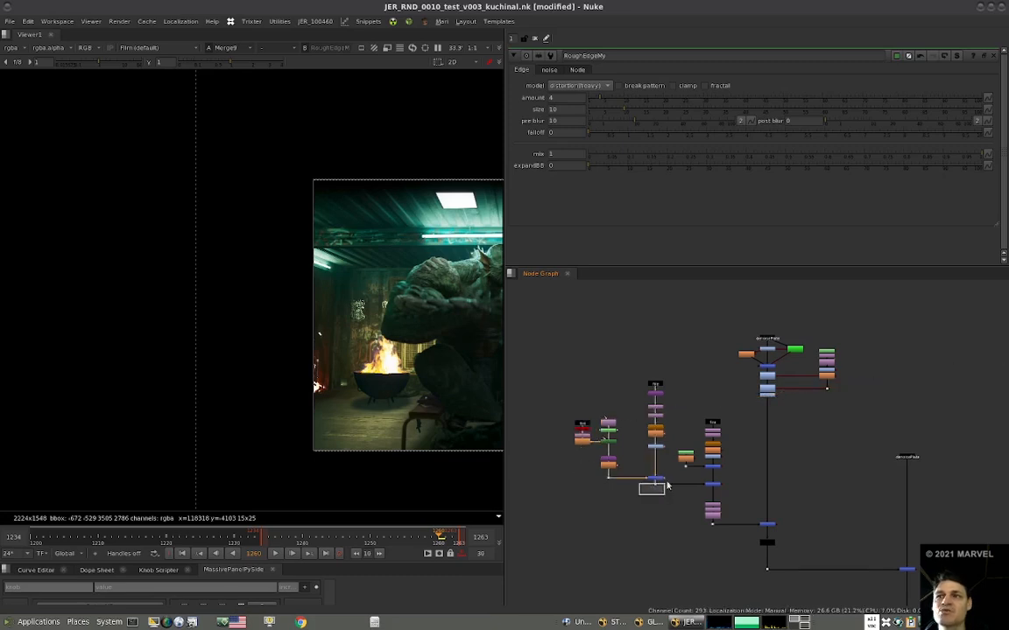
pyautogui.press('1')
pyautogui.moveTo(351, 422); pyautogui.dragTo(349, 422, button='middle')
pyautogui.moveTo(670, 372); pyautogui.dragTo(562, 493)
pyautogui.moveTo(658, 448); pyautogui.dragTo(574, 451)
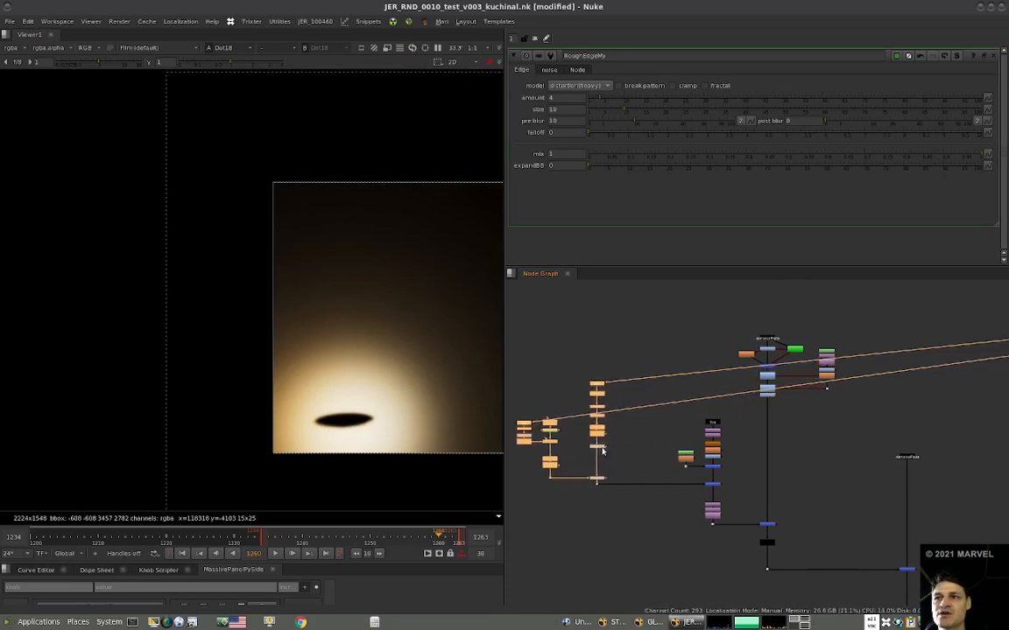
# View Merge13 and Grade5 in turn, and move the second light branch further away from the denoisePlate column.
pyautogui.click(713, 468)
pyautogui.press('1')
pyautogui.moveTo(737, 477); pyautogui.dragTo(659, 472, button='middle')
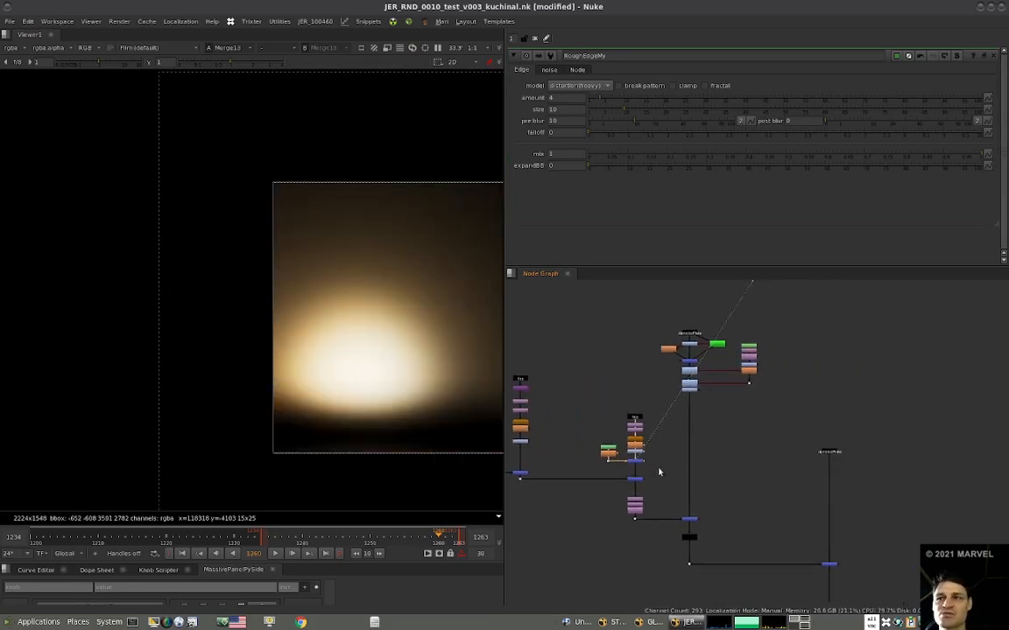
pyautogui.click(688, 391)
pyautogui.press('1')
pyautogui.moveTo(657, 402); pyautogui.dragTo(577, 550)
pyautogui.moveTo(635, 481); pyautogui.dragTo(602, 481)
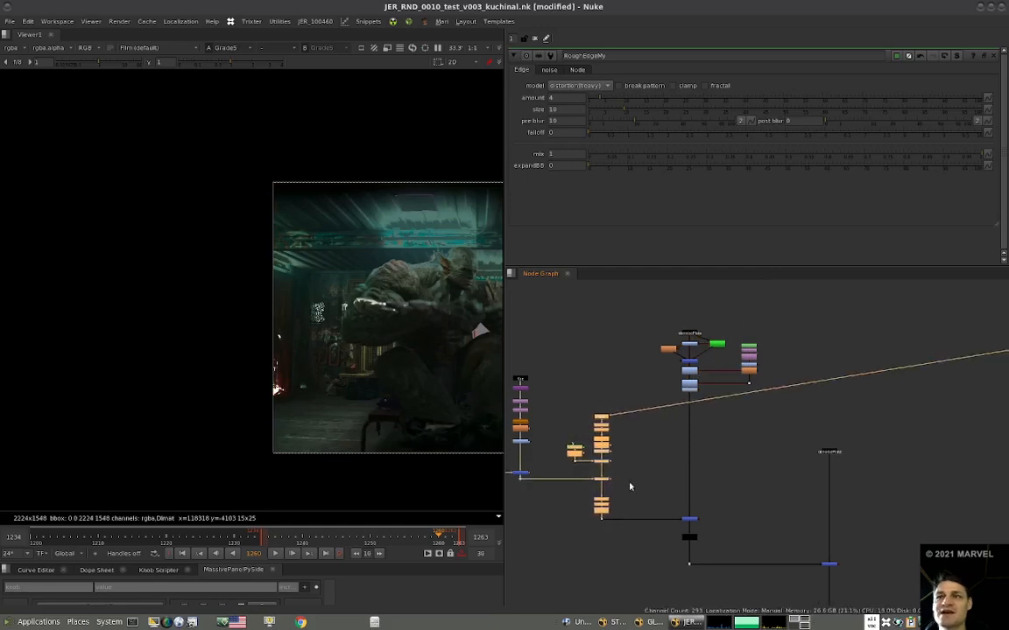
# View Merge9 and check the full composite frame against the rearranged light branches.
pyautogui.click(691, 355)
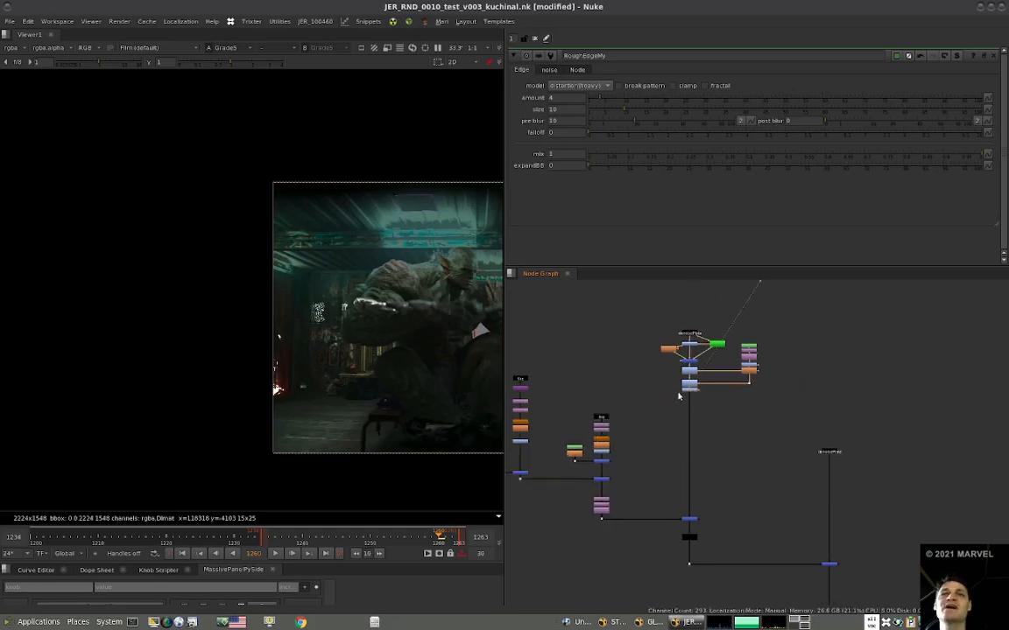
pyautogui.scroll(-4, 670, 449)
pyautogui.moveTo(670, 449); pyautogui.dragTo(729, 449, button='middle')
pyautogui.scroll(-3, 930, 545)
pyautogui.moveTo(929, 545); pyautogui.dragTo(819, 511, button='middle')
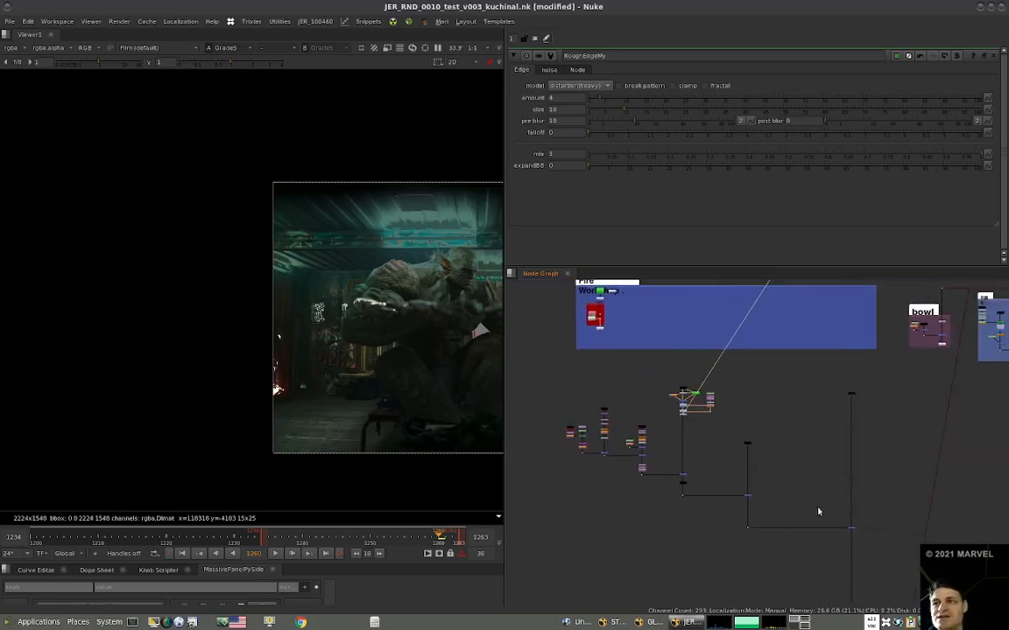
pyautogui.press('1')
pyautogui.moveTo(416, 400); pyautogui.dragTo(285, 381, button='middle')
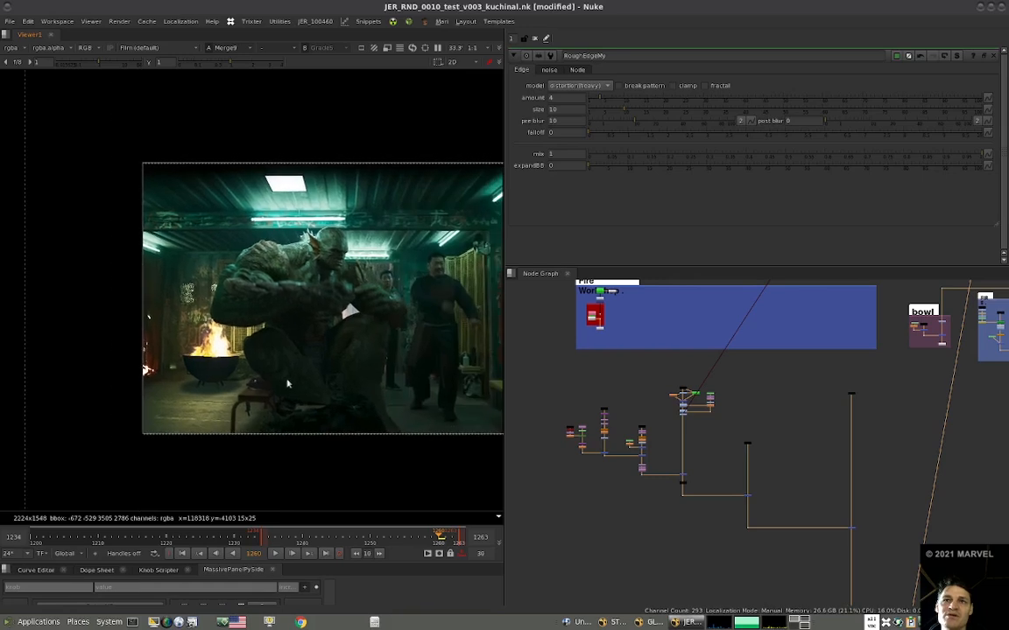
# Toggle the merge that brings in the Fire comp branch off and on to compare the composite with and without fire.
pyautogui.moveTo(868, 513); pyautogui.dragTo(804, 551)
pyautogui.moveTo(861, 530); pyautogui.dragTo(809, 494, button='middle')
pyautogui.press('1')
pyautogui.press('d')
pyautogui.scroll(-3, 773, 506)
pyautogui.moveTo(785, 578); pyautogui.dragTo(793, 507, button='middle')
pyautogui.moveTo(803, 604); pyautogui.dragTo(766, 489, button='middle')
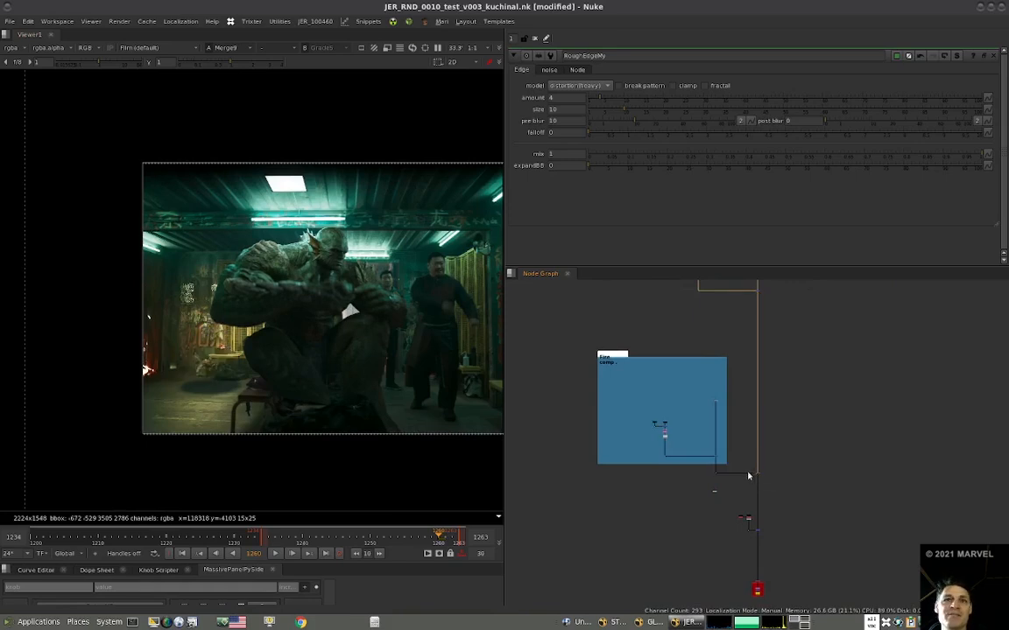
pyautogui.moveTo(713, 470); pyautogui.dragTo(711, 576, button='middle')
pyautogui.moveTo(674, 437); pyautogui.dragTo(655, 485, button='middle')
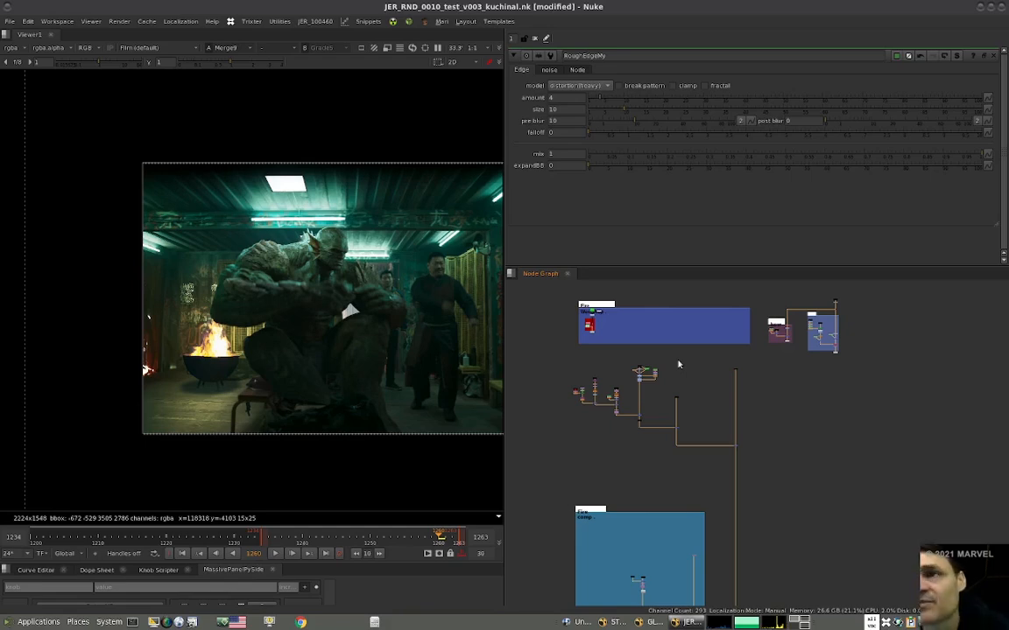
# Align the main-pipe merge horizontally with the dot that feeds the fire light branch into it.
pyautogui.moveTo(661, 374); pyautogui.dragTo(564, 438)
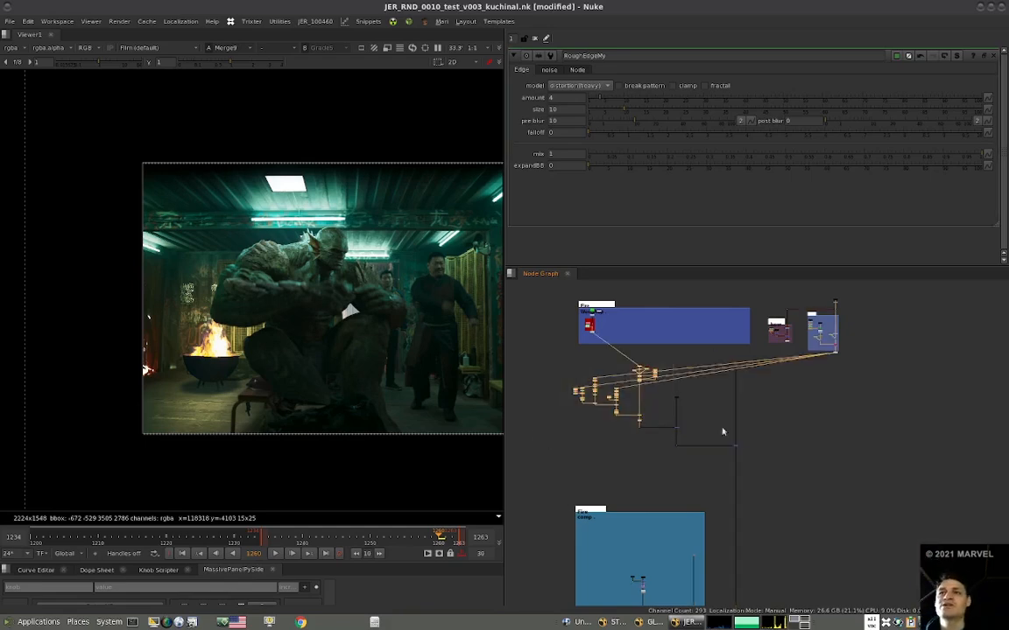
pyautogui.scroll(5, 723, 446)
pyautogui.moveTo(767, 448)
pyautogui.mouseDown()
pyautogui.moveTo(769, 420)
pyautogui.moveTo(769, 451)
pyautogui.mouseUp()
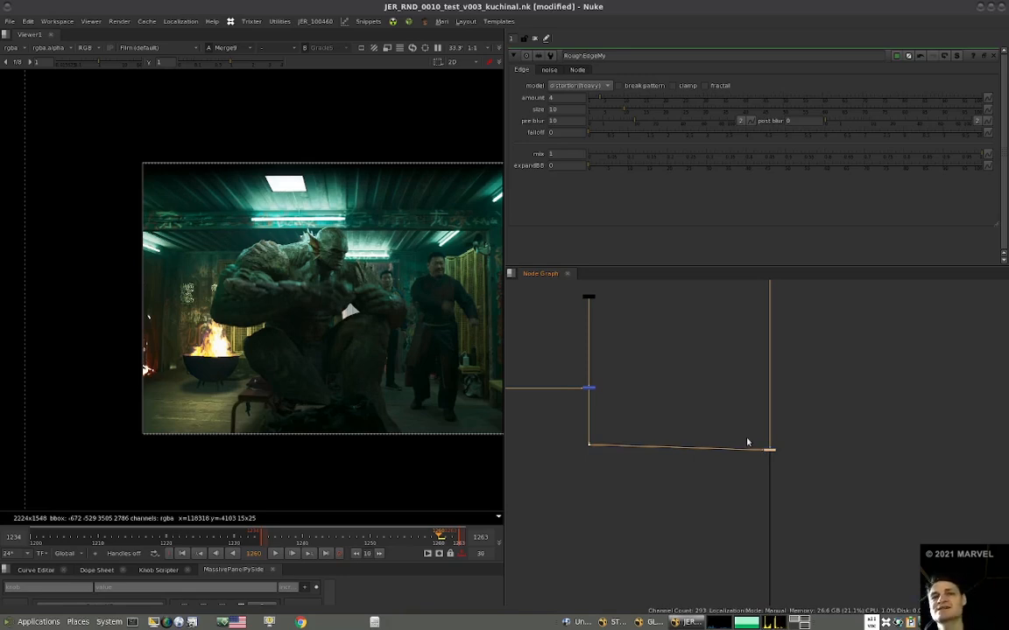
pyautogui.moveTo(768, 452); pyautogui.dragTo(768, 446)
pyautogui.scroll(-3, 734, 447)
pyautogui.scroll(-3, 675, 463)
pyautogui.moveTo(634, 407); pyautogui.dragTo(678, 417, button='middle')
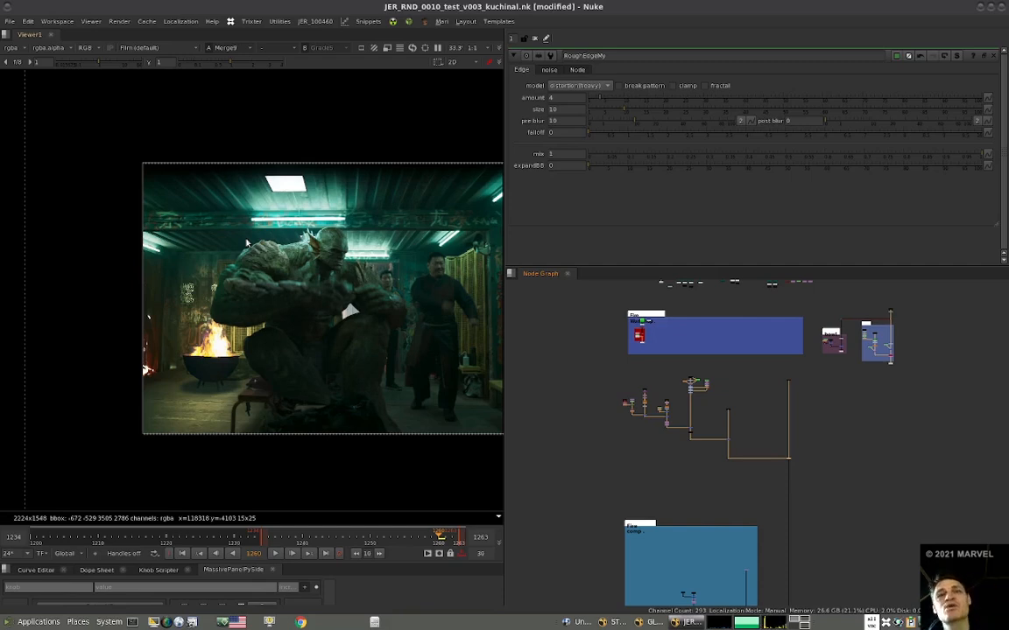
# Insert an Eglow node before the lower main-pipe merge, with the premultiplied denoisePlate branch as FG and the main pipe, via a dot, as BG.
pyautogui.scroll(5, 275, 292)
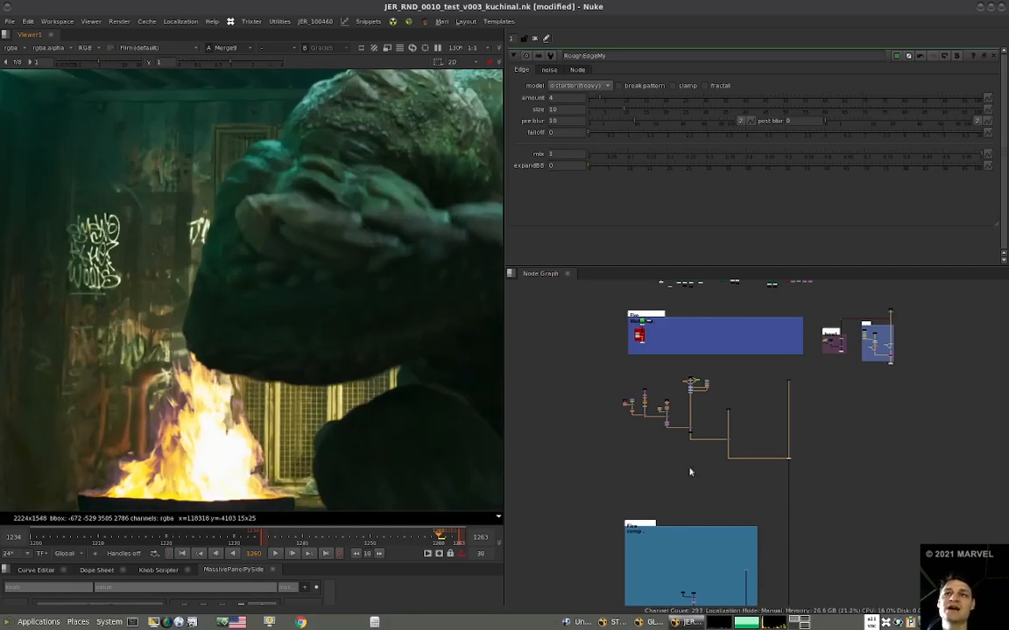
pyautogui.scroll(-4, 594, 412)
pyautogui.scroll(8, 666, 477)
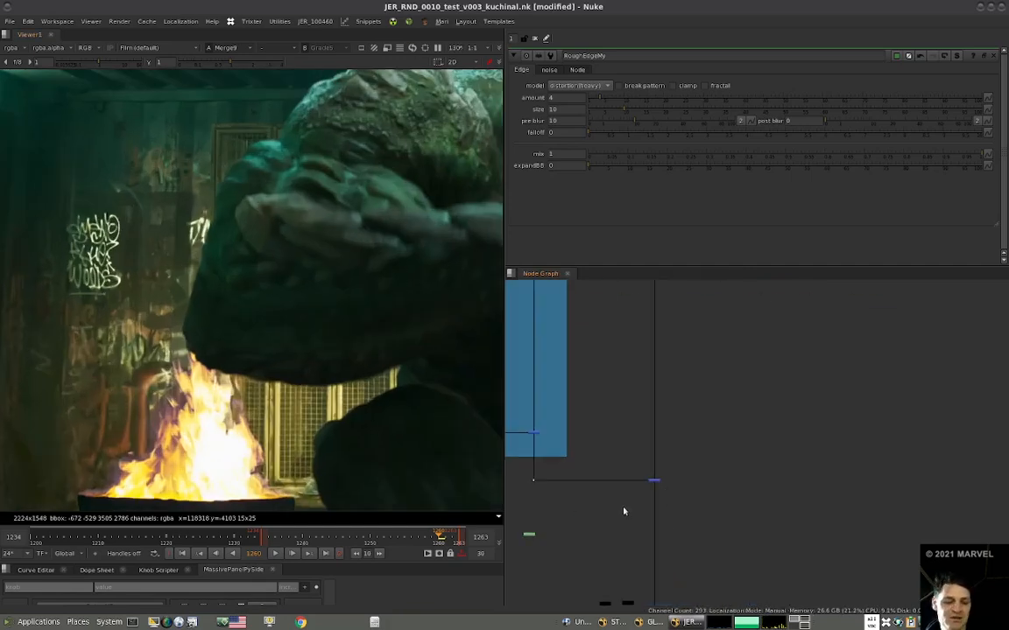
pyautogui.moveTo(621, 512); pyautogui.dragTo(681, 488)
pyautogui.scroll(4, 636, 482)
pyautogui.hotkey('ctrl', 'shift', 'x')
pyautogui.moveTo(685, 486); pyautogui.dragTo(636, 582)
pyautogui.moveTo(648, 533); pyautogui.dragTo(683, 320, button='middle')
pyautogui.moveTo(670, 367); pyautogui.dragTo(688, 521)
pyautogui.moveTo(688, 522); pyautogui.dragTo(673, 314, button='middle')
pyautogui.moveTo(674, 313); pyautogui.dragTo(659, 434)
pyautogui.moveTo(702, 356); pyautogui.dragTo(702, 389)
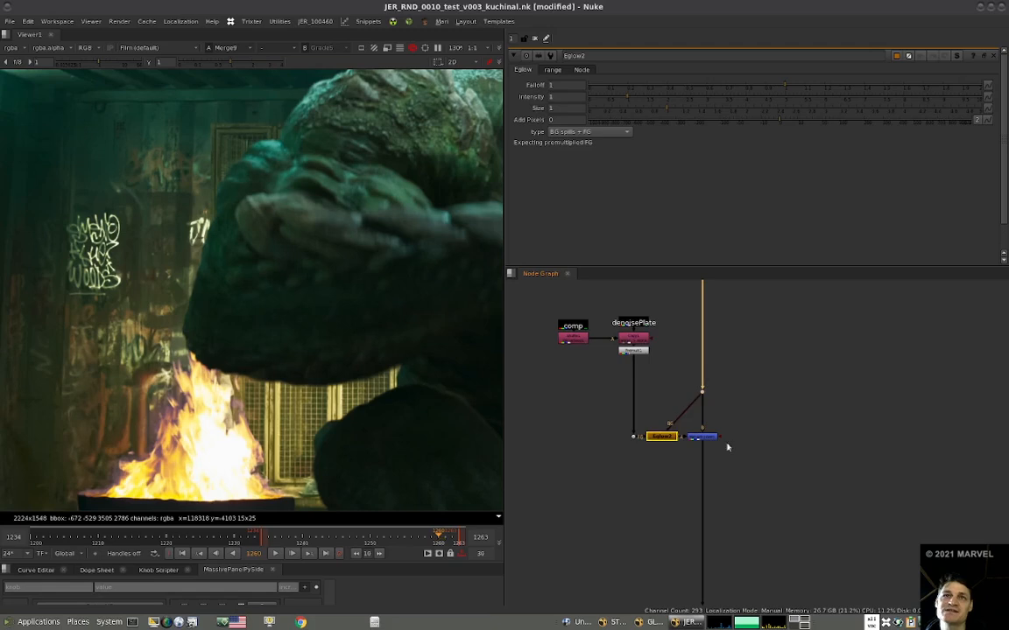
# Set the Eglow2 intensity to 0.2 and check the light spill over the creature's edges near the fire.
pyautogui.moveTo(670, 439); pyautogui.dragTo(675, 439)
pyautogui.moveTo(556, 96); pyautogui.dragTo(538, 100)
pyautogui.write('0.1')
pyautogui.press('Return')
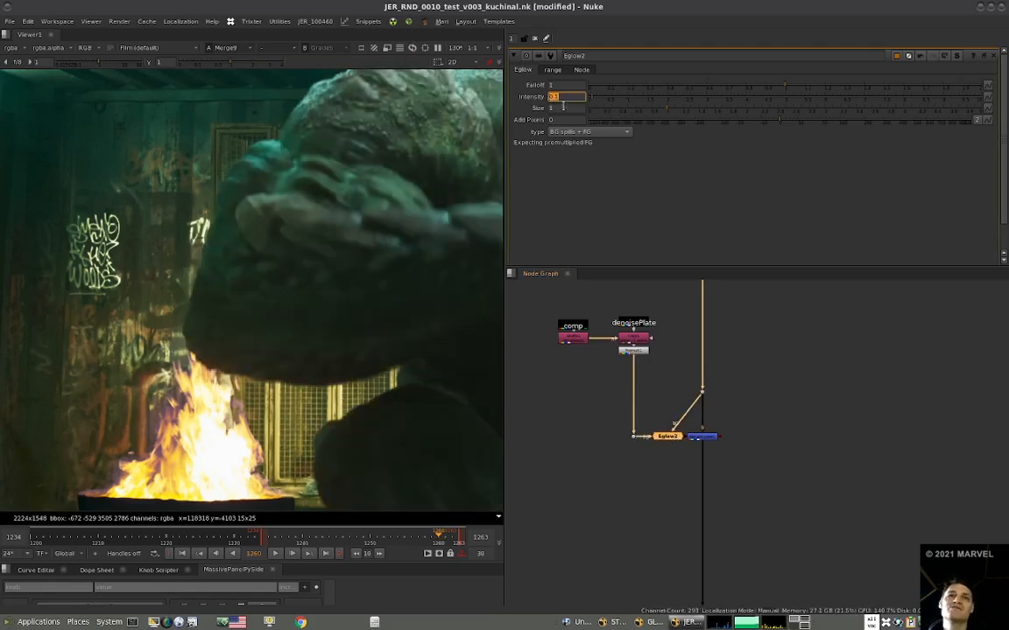
pyautogui.press('Up')
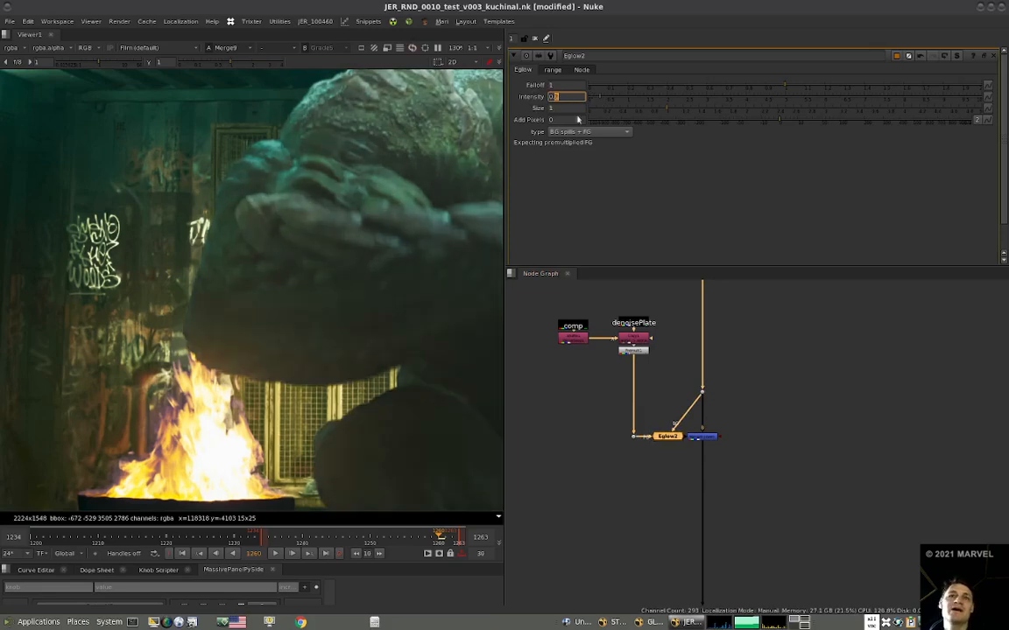
pyautogui.scroll(-6, 245, 385)
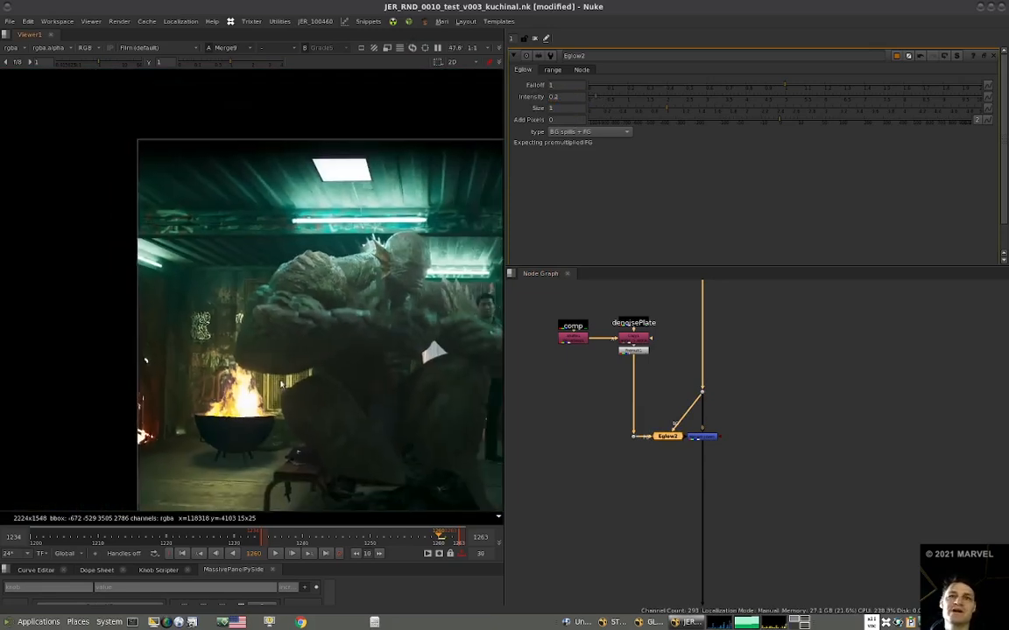
pyautogui.scroll(6, 229, 414)
pyautogui.scroll(-5, 249, 402)
pyautogui.scroll(1, 214, 406)
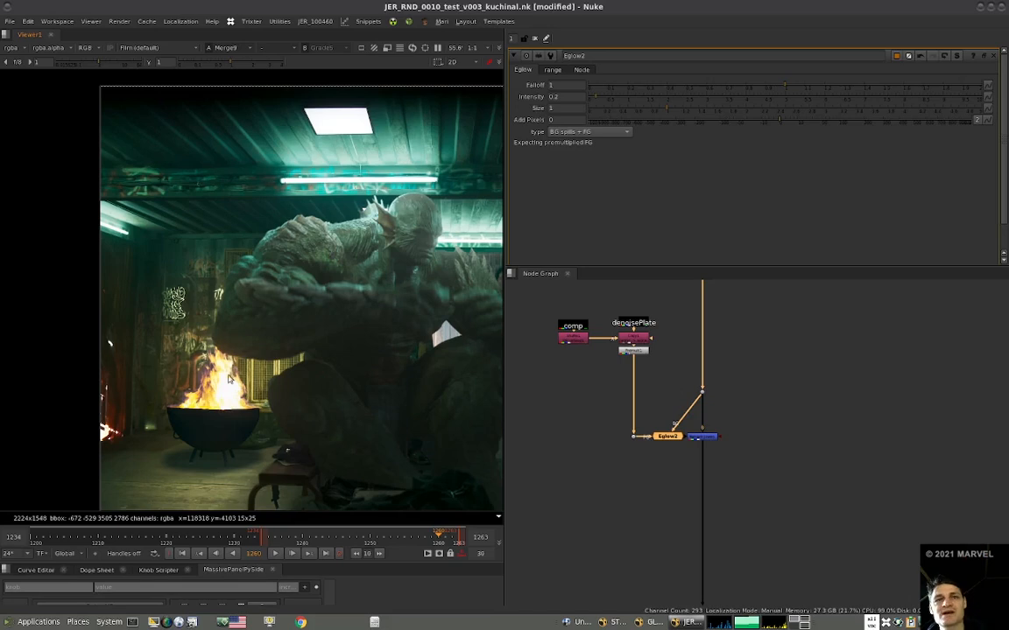
pyautogui.scroll(5, 232, 377)
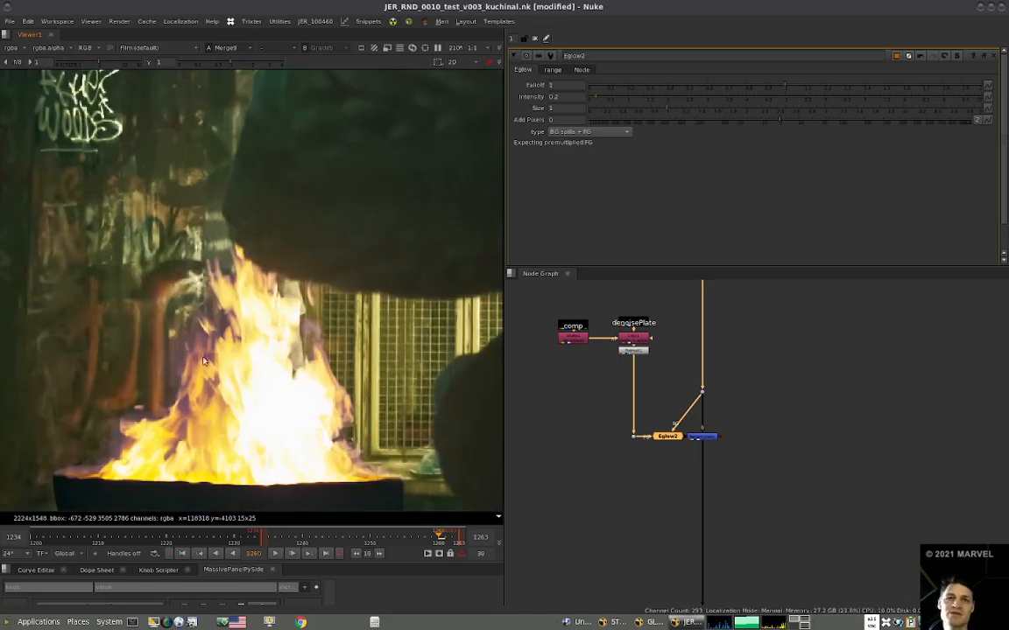
pyautogui.scroll(-5, 248, 418)
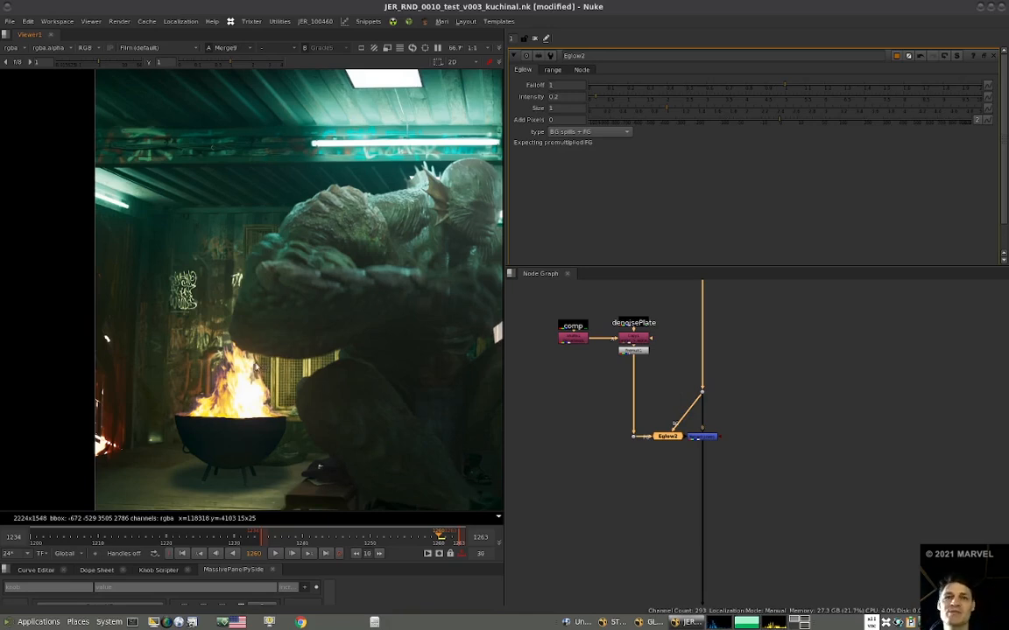
# Move Eglow2 and its _comp and denoisePlate input nodes further away from the merge.
pyautogui.click(764, 419)
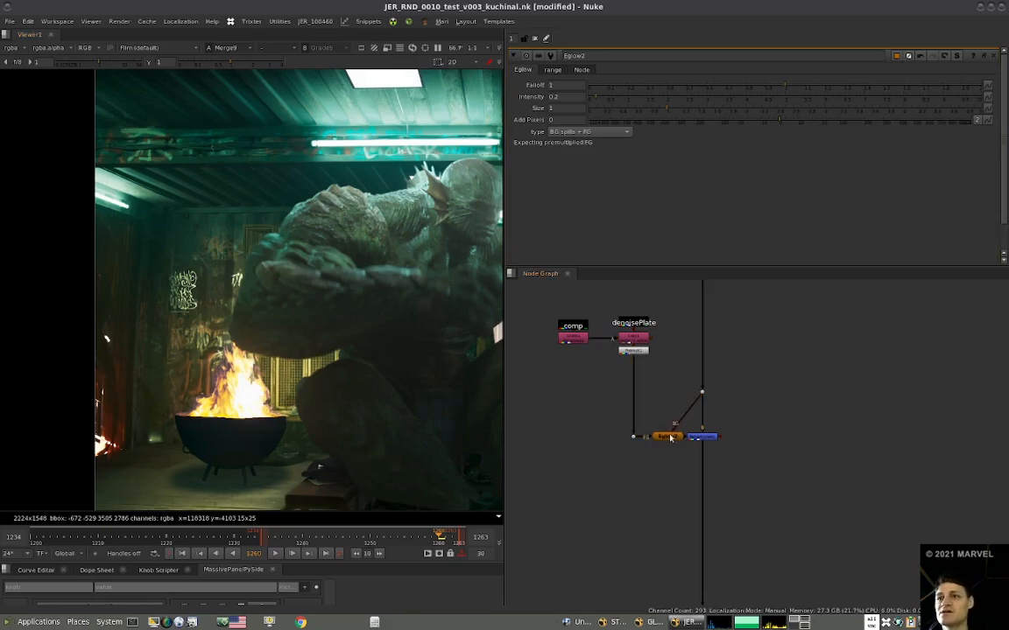
pyautogui.moveTo(689, 457); pyautogui.dragTo(528, 305)
pyautogui.moveTo(665, 442); pyautogui.dragTo(651, 442)
pyautogui.click(654, 459)
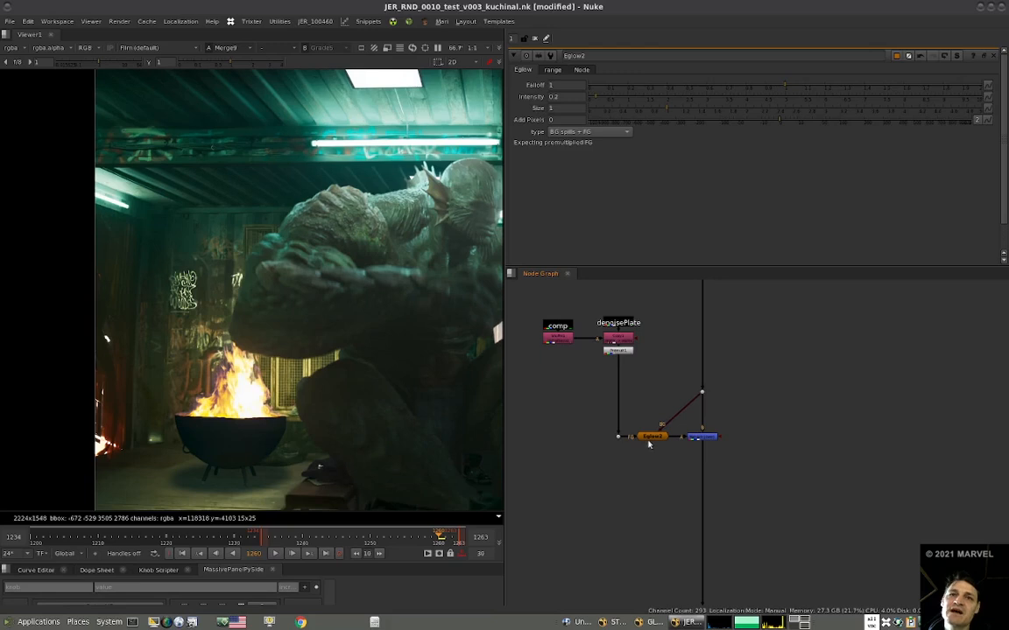
# Connect the transform chain in Fire comp directly to the bowl's dot, bypassing the fire merge.
pyautogui.scroll(-10, 686, 444)
pyautogui.moveTo(653, 409); pyautogui.dragTo(646, 409, button='middle')
pyautogui.moveTo(625, 332); pyautogui.dragTo(646, 358, button='middle')
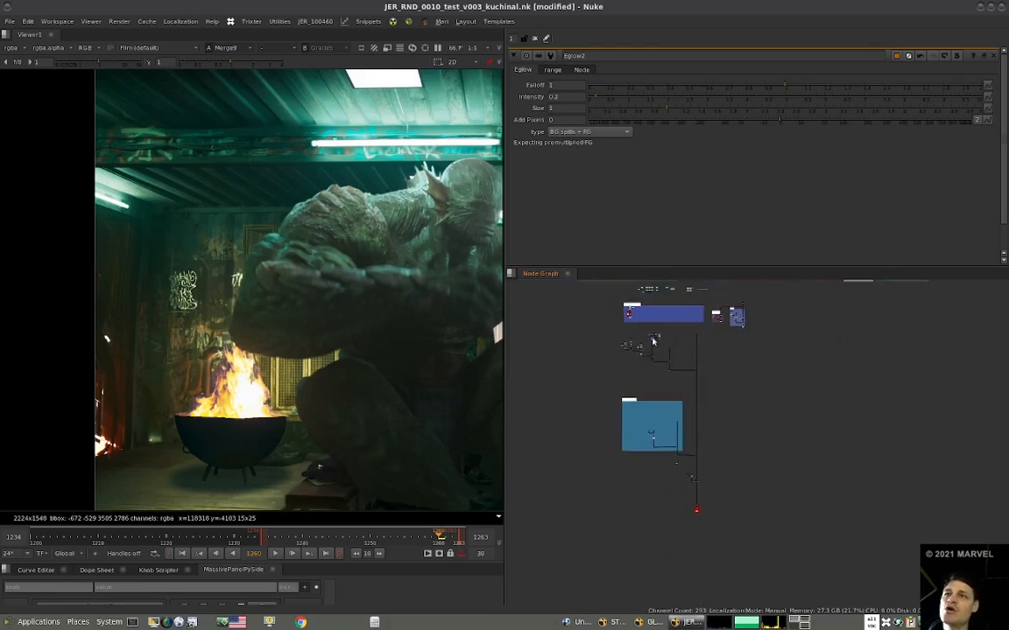
pyautogui.scroll(10, 687, 477)
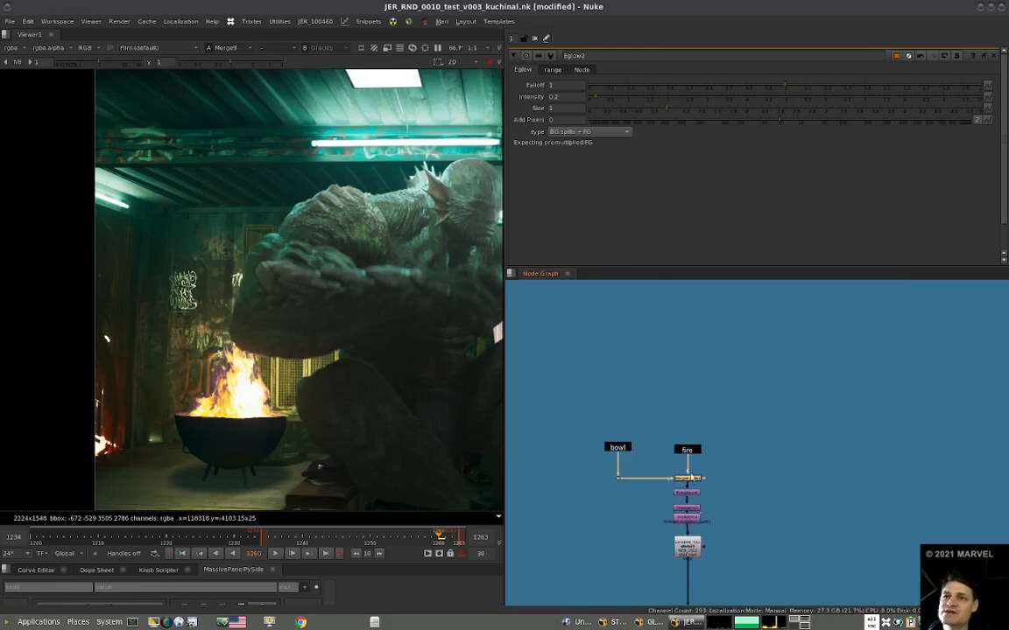
pyautogui.scroll(2, 704, 459)
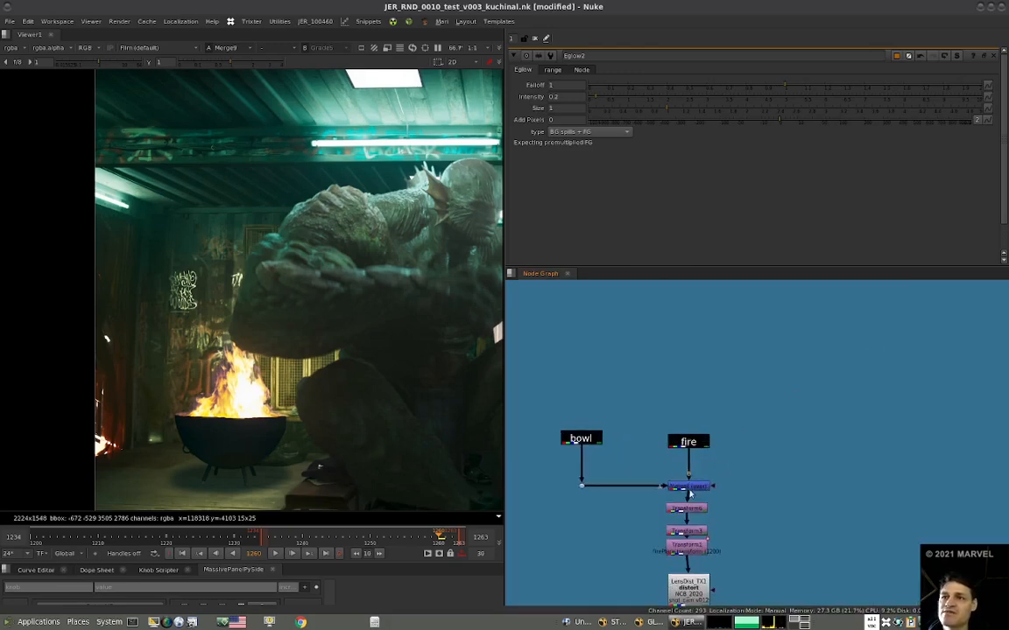
pyautogui.moveTo(688, 486); pyautogui.dragTo(689, 471)
pyautogui.scroll(-6, 578, 486)
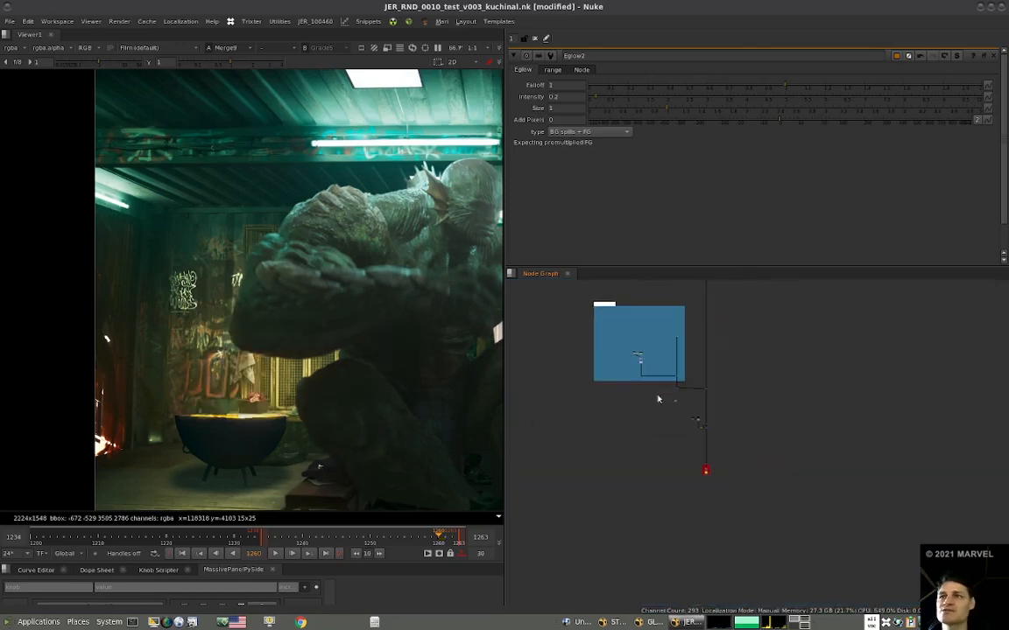
# Switch off the background merge to isolate the bowl and creature, and locate the bowl input inside Fire comp.
pyautogui.moveTo(690, 392); pyautogui.dragTo(691, 384, button='middle')
pyautogui.click(673, 384)
pyautogui.press('1')
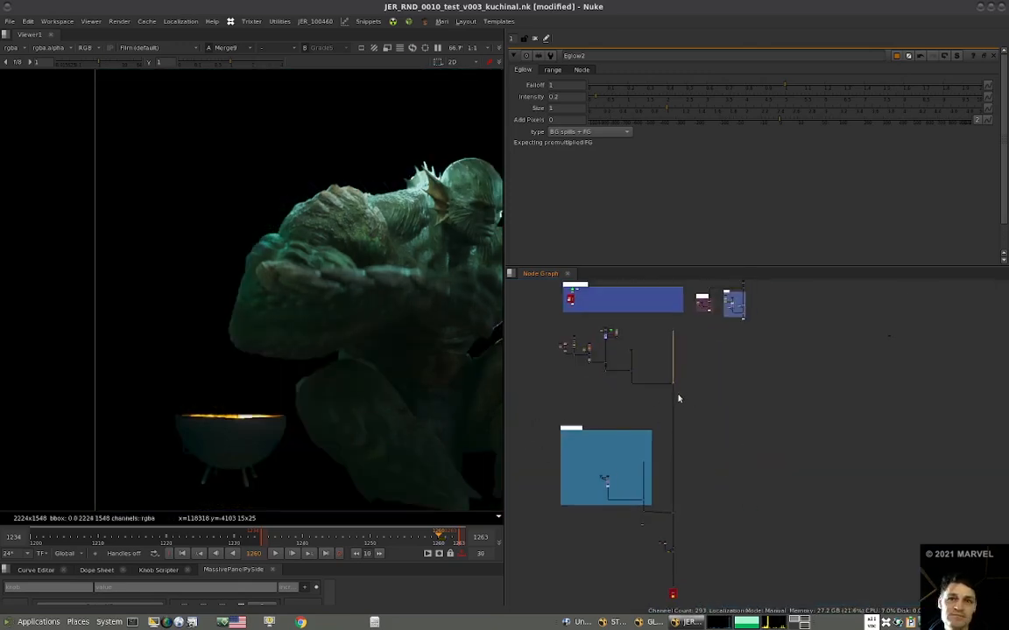
pyautogui.scroll(10, 683, 412)
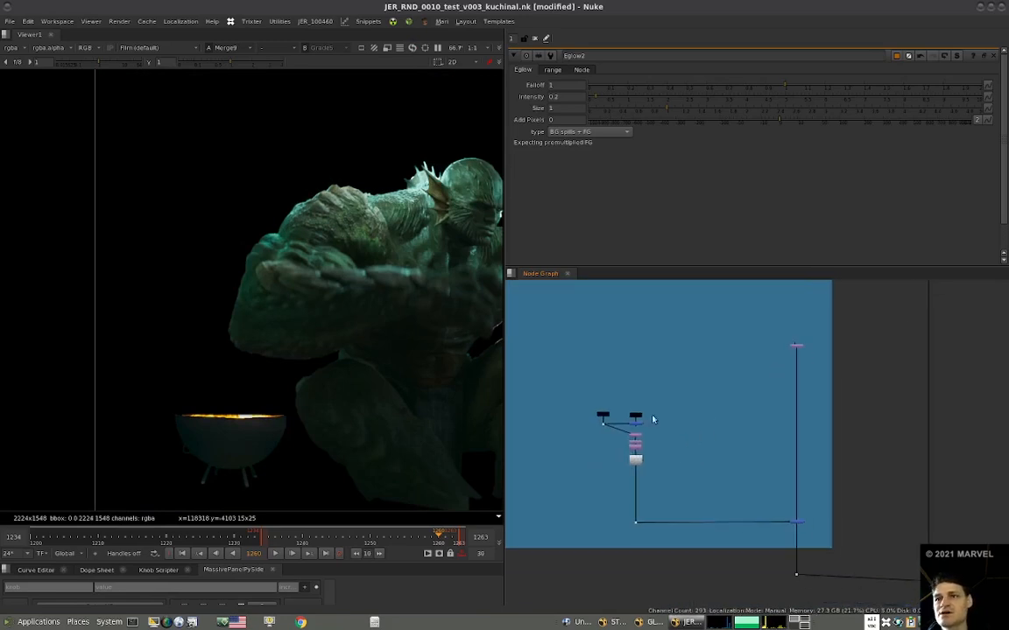
pyautogui.click(614, 402)
pyautogui.scroll(-5, 613, 402)
pyautogui.moveTo(580, 410); pyautogui.dragTo(564, 402, button='middle')
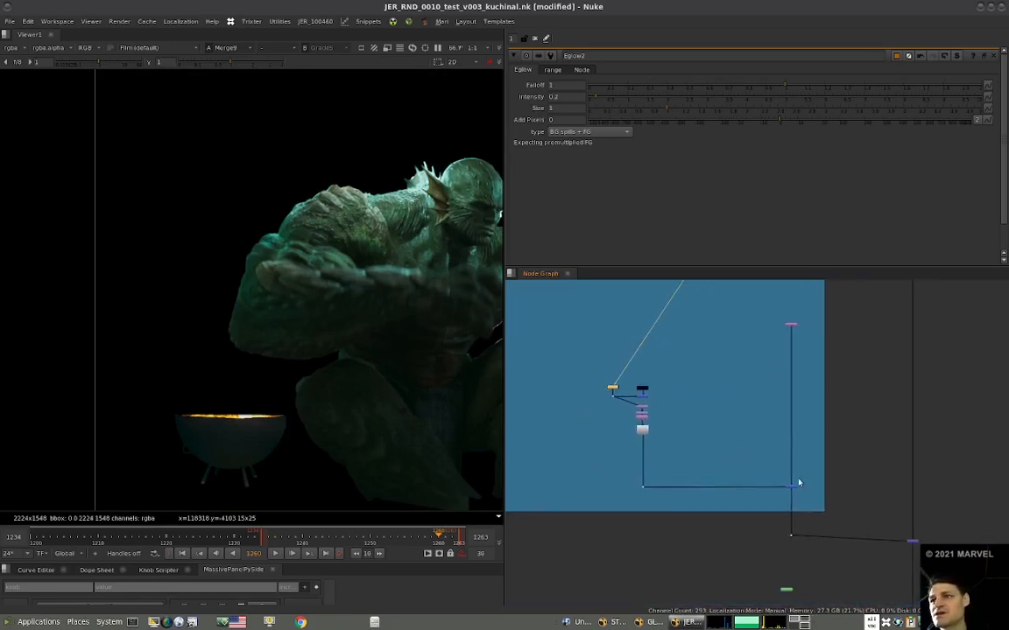
# View Merge6 with the background merge switched back on to check the bowl without its flames.
pyautogui.click(913, 541)
pyautogui.press('1')
pyautogui.scroll(-5, 913, 501)
pyautogui.moveTo(885, 368); pyautogui.dragTo(752, 397, button='middle')
pyautogui.moveTo(647, 306); pyautogui.dragTo(680, 360, button='middle')
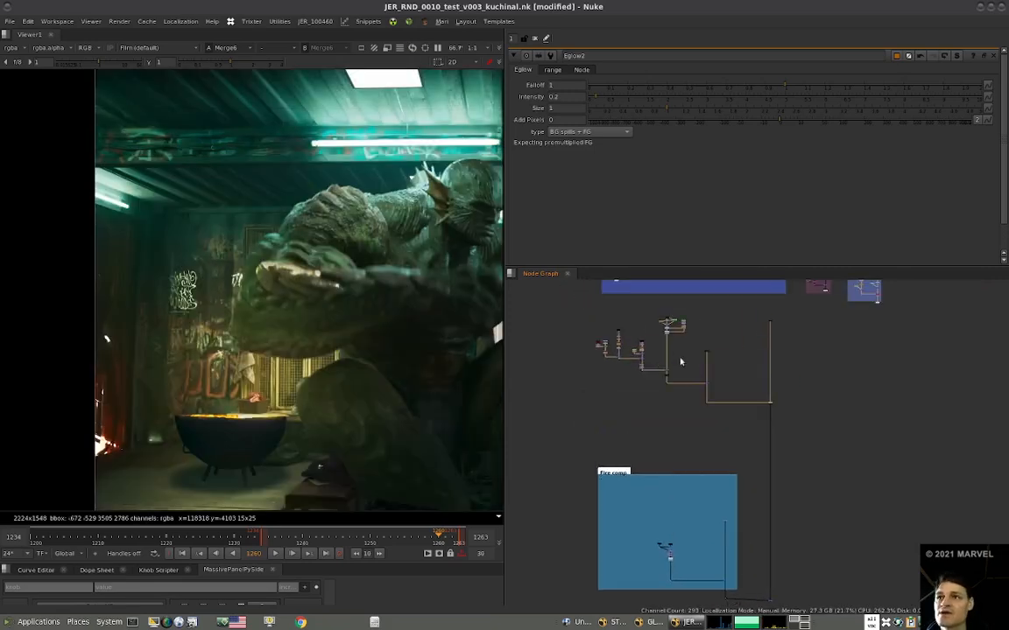
# Switch off the merge that adds the fire light to the denoised plate and inspect the bowl's base and legs up close.
pyautogui.scroll(5, 673, 360)
pyautogui.click(800, 435)
pyautogui.press('1')
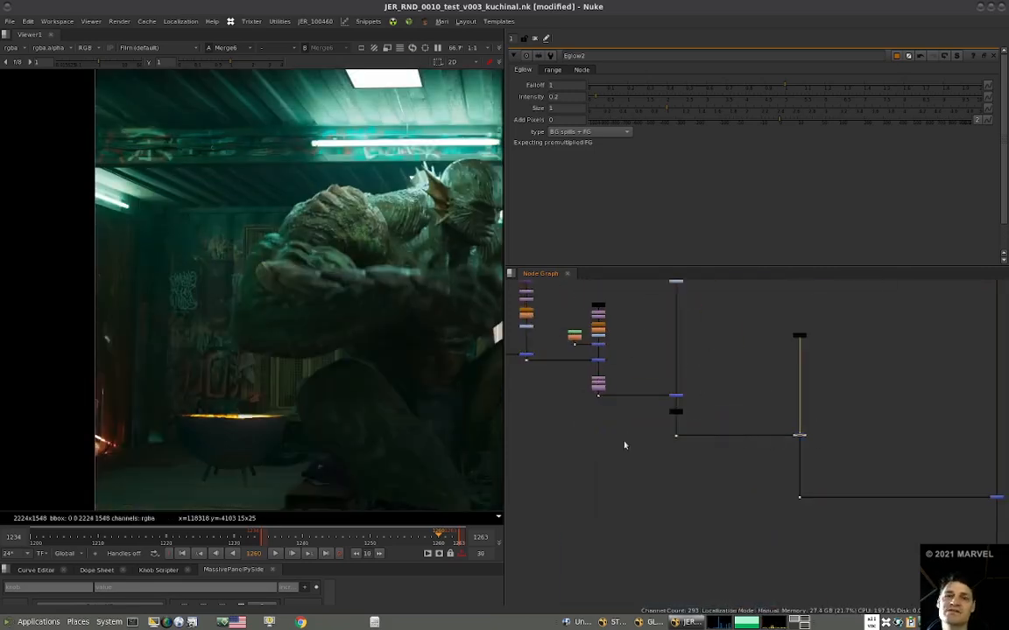
pyautogui.scroll(-1, 265, 451)
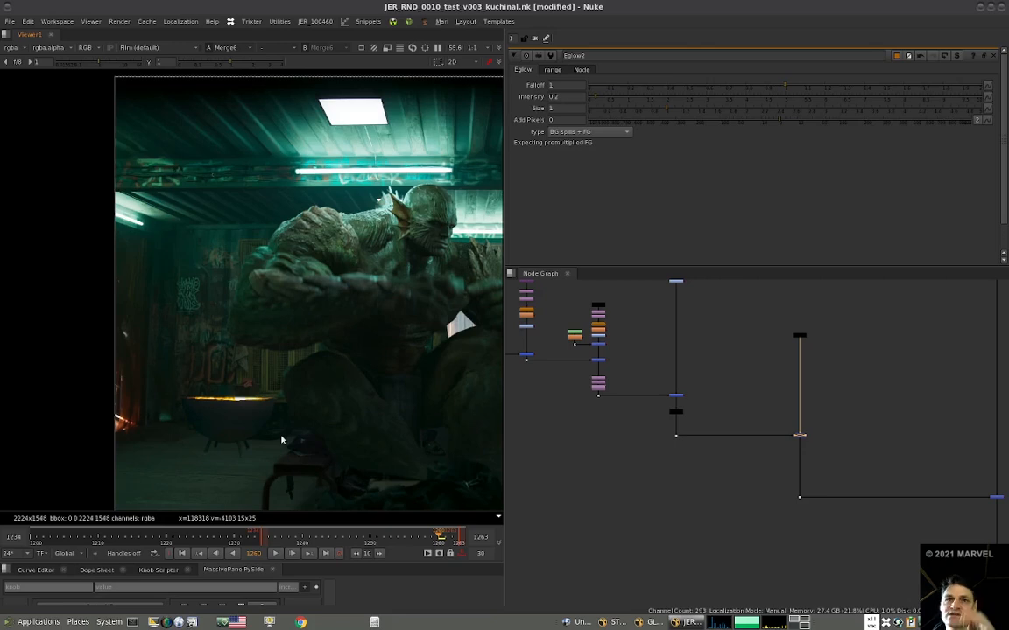
pyautogui.scroll(5, 270, 434)
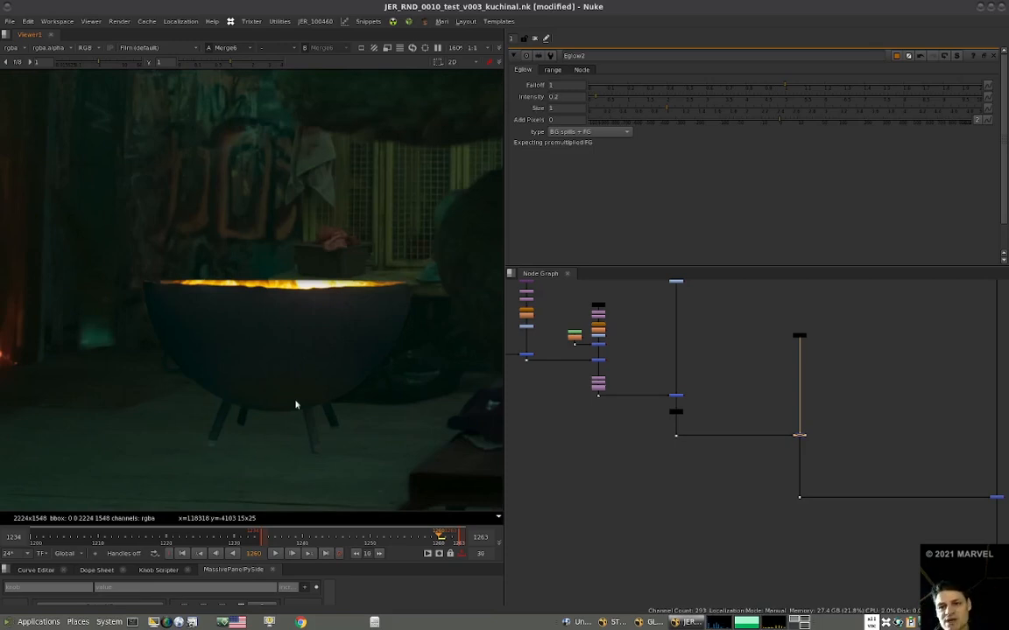
# Compare how the bowl and stool legs meet the floor, and switch the merge adding fire light to the plate back on.
pyautogui.scroll(-3, 657, 396)
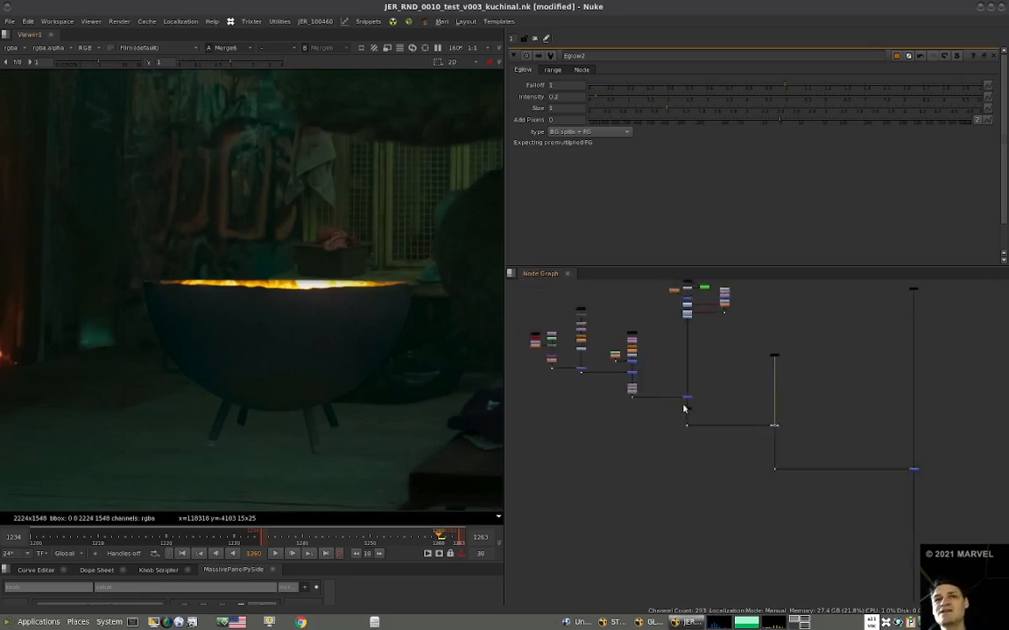
pyautogui.moveTo(320, 388); pyautogui.dragTo(211, 232, button='middle')
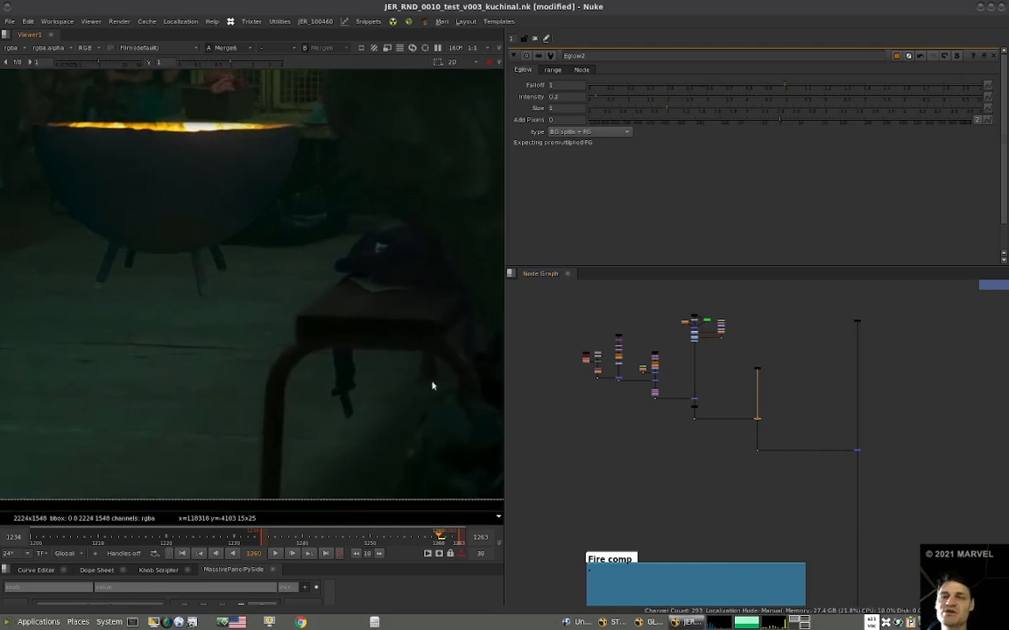
pyautogui.scroll(5, 432, 386)
pyautogui.moveTo(448, 376); pyautogui.dragTo(298, 378, button='middle')
pyautogui.scroll(3, 307, 372)
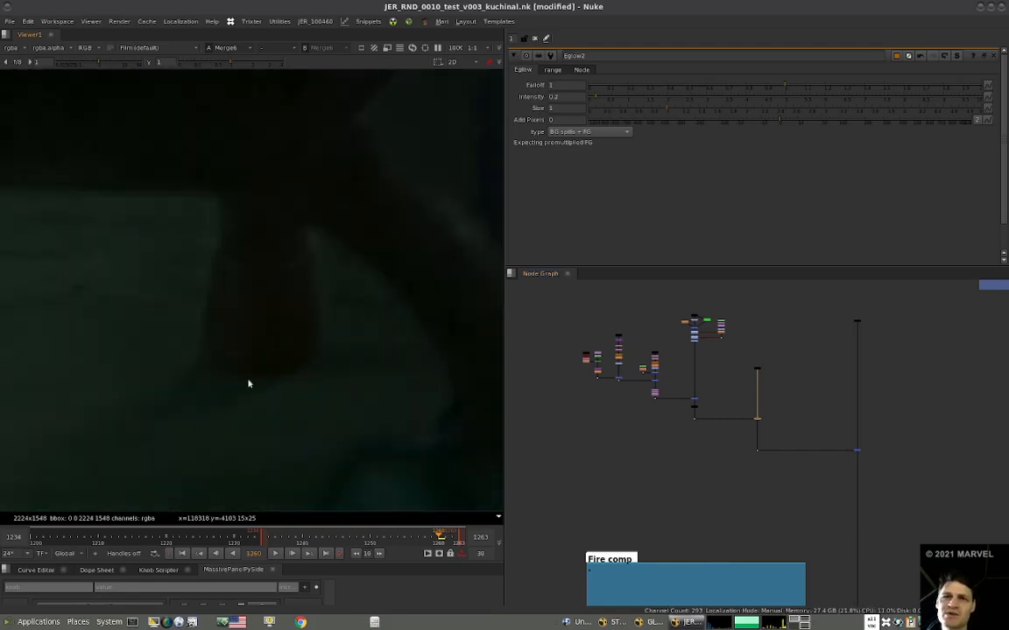
pyautogui.scroll(-6, 247, 383)
pyautogui.moveTo(233, 374); pyautogui.dragTo(246, 427, button='middle')
pyautogui.moveTo(774, 413); pyautogui.dragTo(746, 427)
pyautogui.press('d')
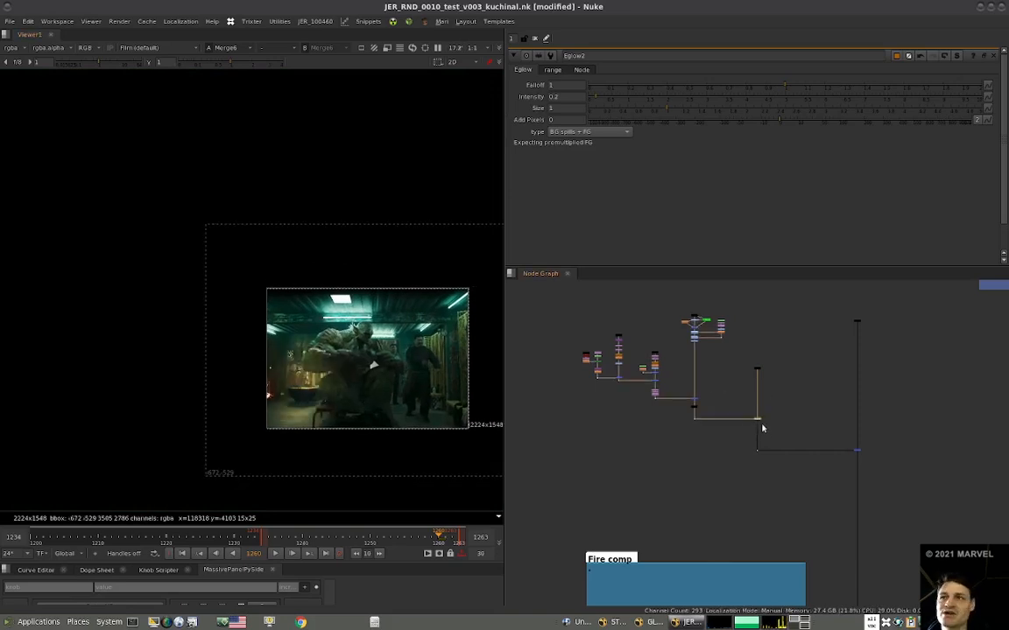
# Reconnect the transform chain in Fire comp to the merge of bowl and fire, and view the full composite at Merge9.
pyautogui.scroll(10, 750, 439)
pyautogui.moveTo(683, 458); pyautogui.dragTo(719, 457)
pyautogui.scroll(5, 323, 396)
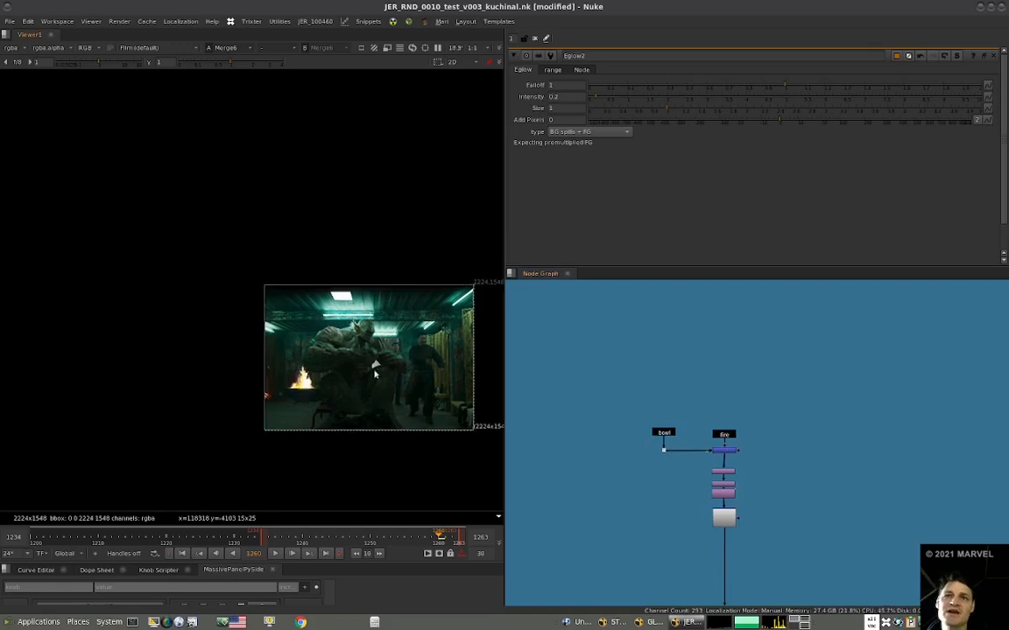
pyautogui.scroll(-6, 664, 448)
pyautogui.scroll(6, 674, 456)
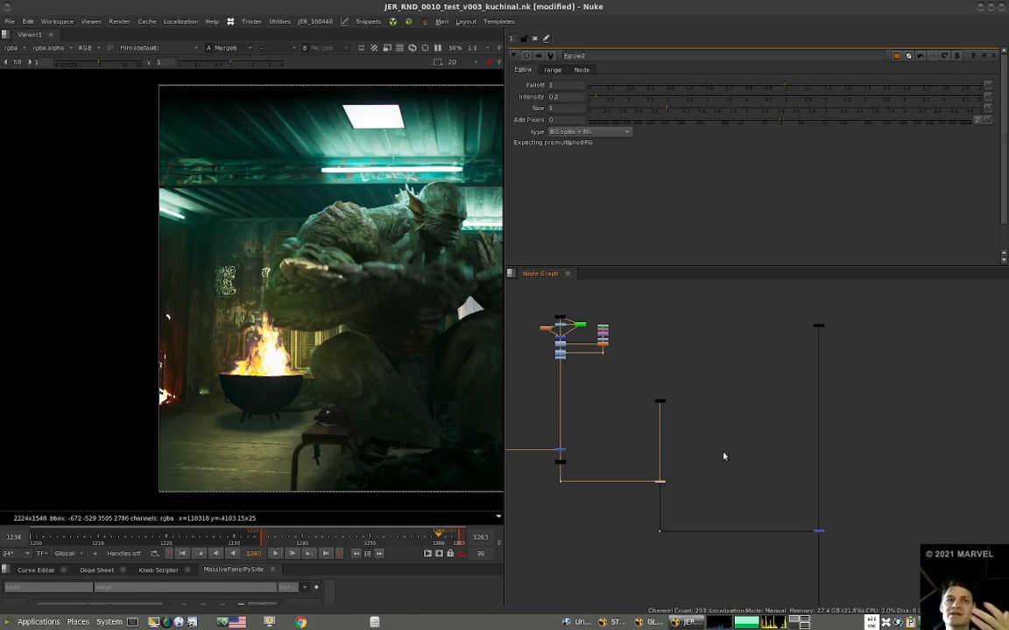
pyautogui.press('2')
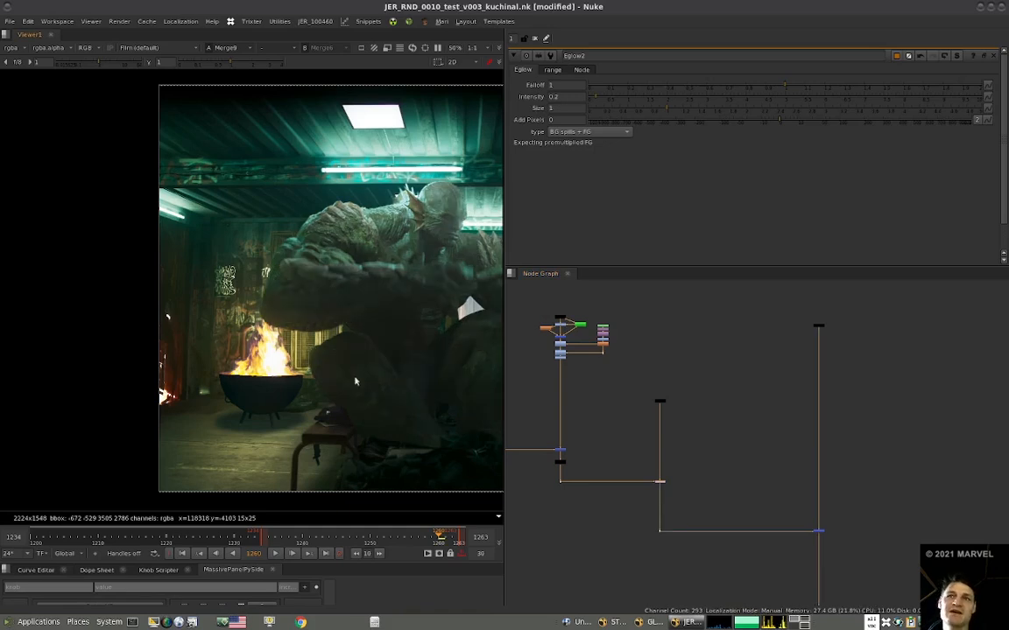
pyautogui.scroll(-5, 407, 356)
pyautogui.scroll(3, 362, 368)
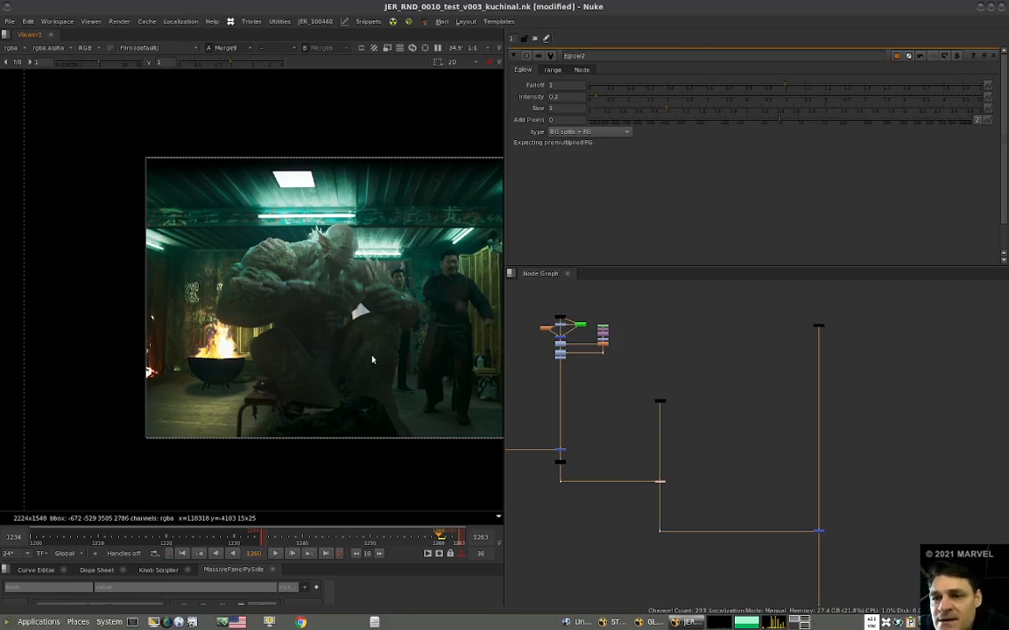
# View and copy the fire stamp that feeds the Eglow in the interactive light branch, and return the viewer to Merge9.
pyautogui.scroll(4, 648, 385)
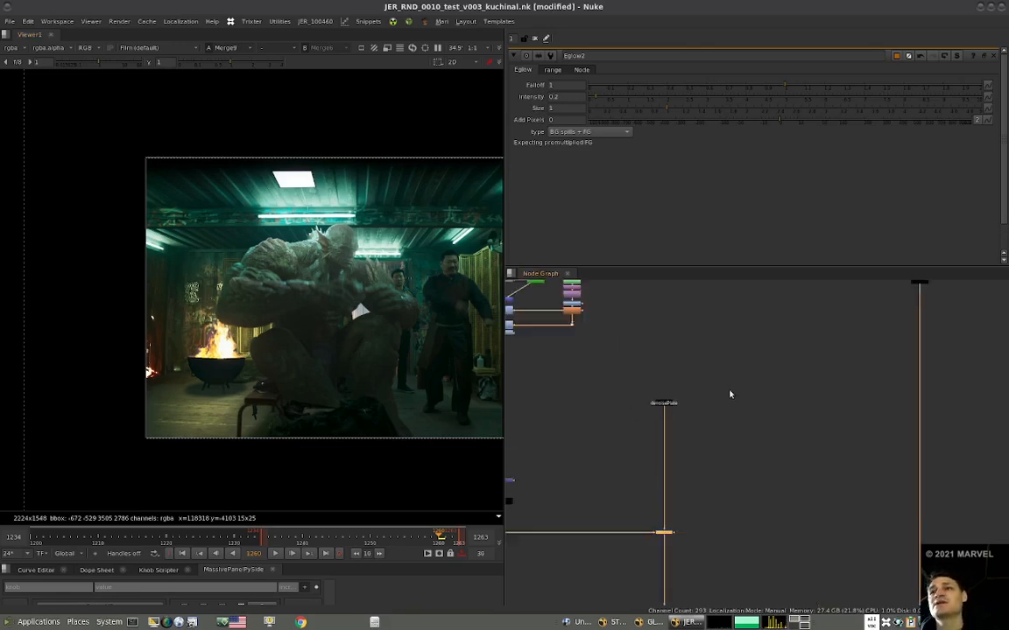
pyautogui.scroll(-6, 621, 447)
pyautogui.scroll(-1, 621, 447)
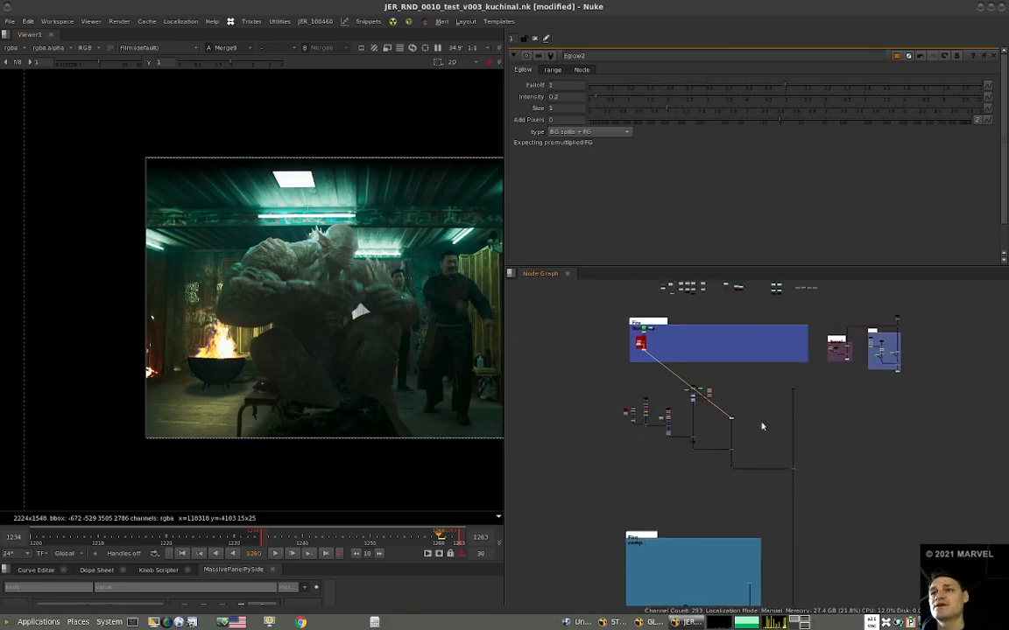
pyautogui.scroll(7, 764, 426)
pyautogui.scroll(-5, 752, 428)
pyautogui.scroll(5, 700, 394)
pyautogui.moveTo(652, 382)
pyautogui.mouseDown()
pyautogui.moveTo(677, 359)
pyautogui.moveTo(657, 378)
pyautogui.mouseUp()
pyautogui.press('1')
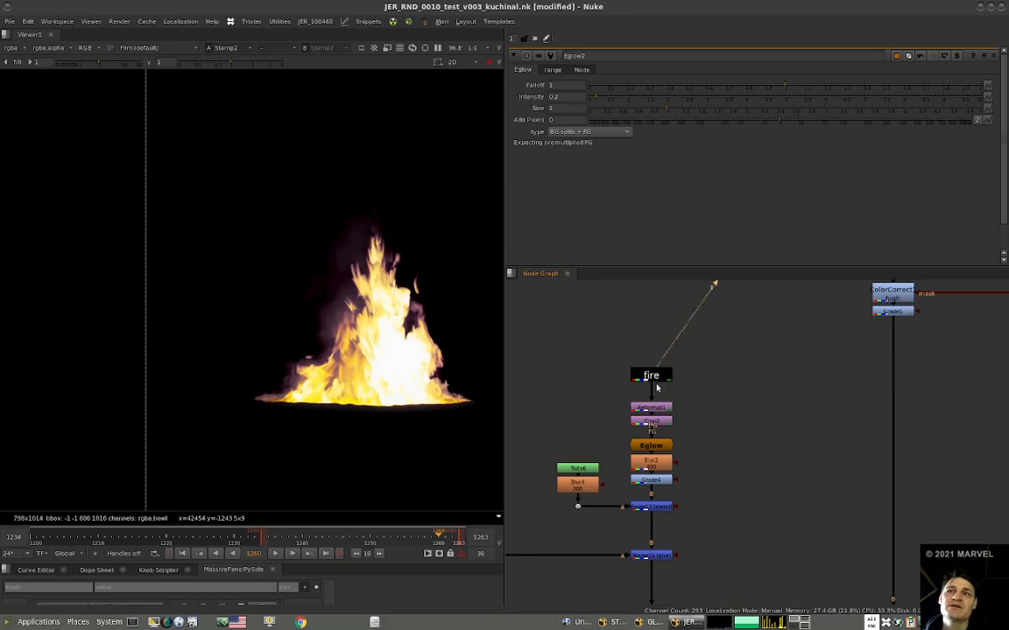
pyautogui.click(657, 379)
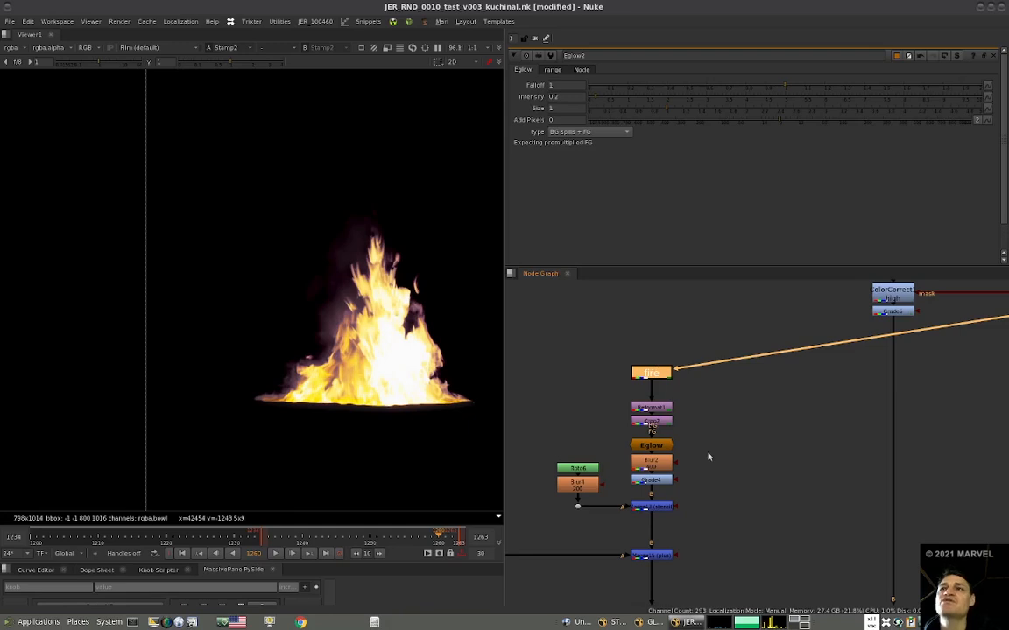
pyautogui.hotkey('ctrl', 'z')
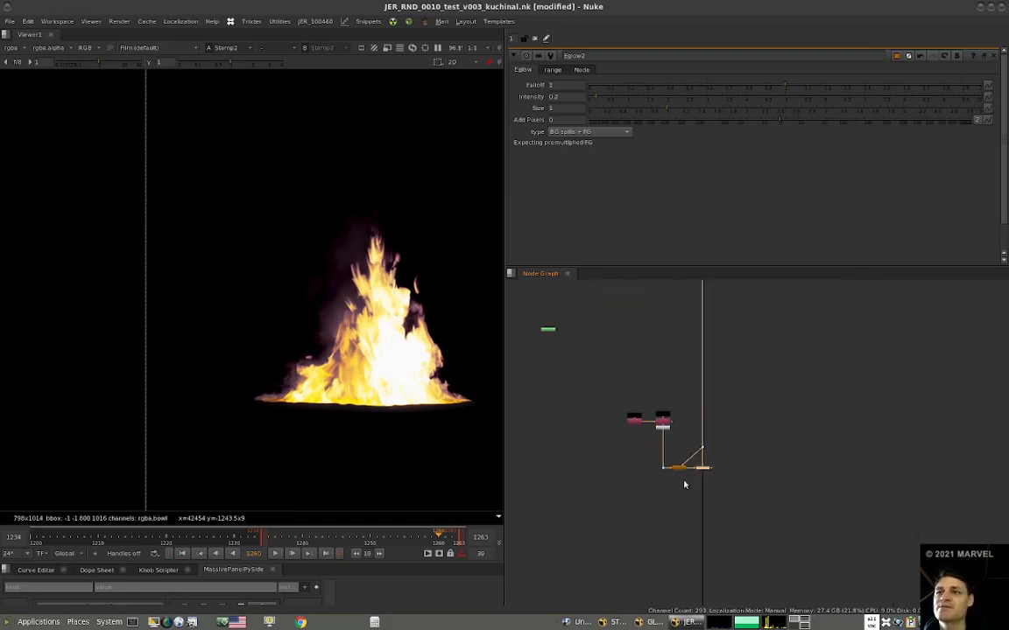
pyautogui.press('1')
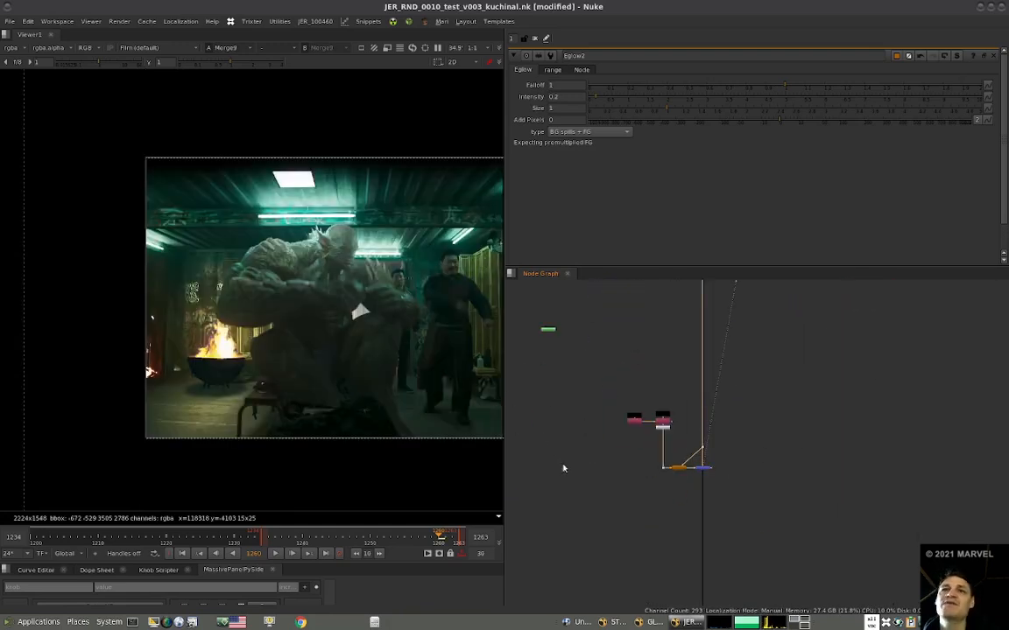
# Paste the fire stamp into Fire comp and connect it through a dot to a new over merge on the vertical stream.
pyautogui.scroll(-8, 630, 431)
pyautogui.moveTo(645, 375); pyautogui.dragTo(638, 449, button='middle')
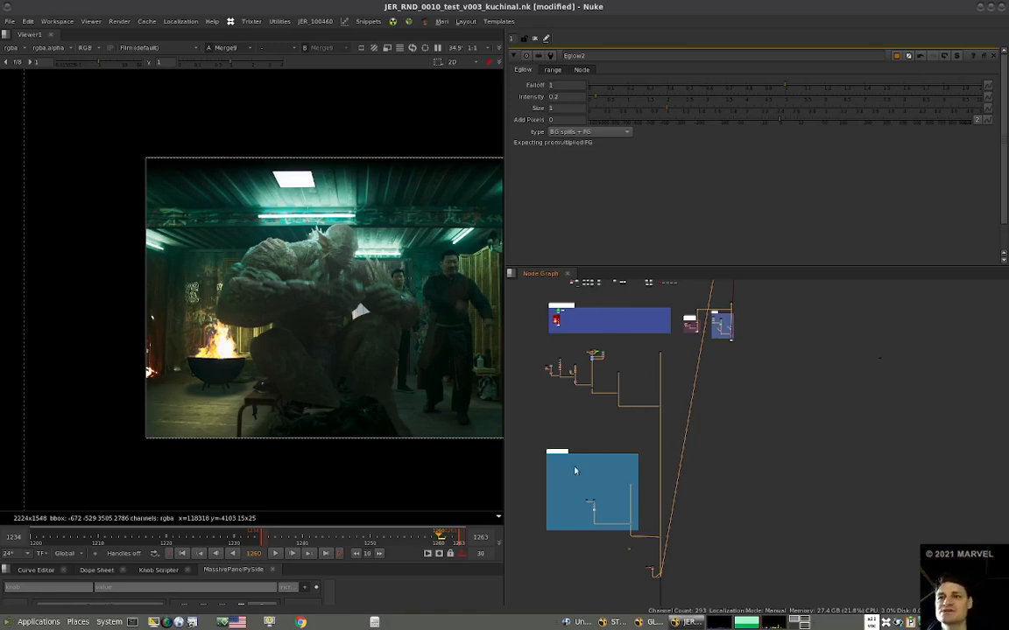
pyautogui.scroll(5, 575, 471)
pyautogui.moveTo(700, 423); pyautogui.dragTo(642, 455, button='middle')
pyautogui.moveTo(628, 535); pyautogui.dragTo(627, 377, button='middle')
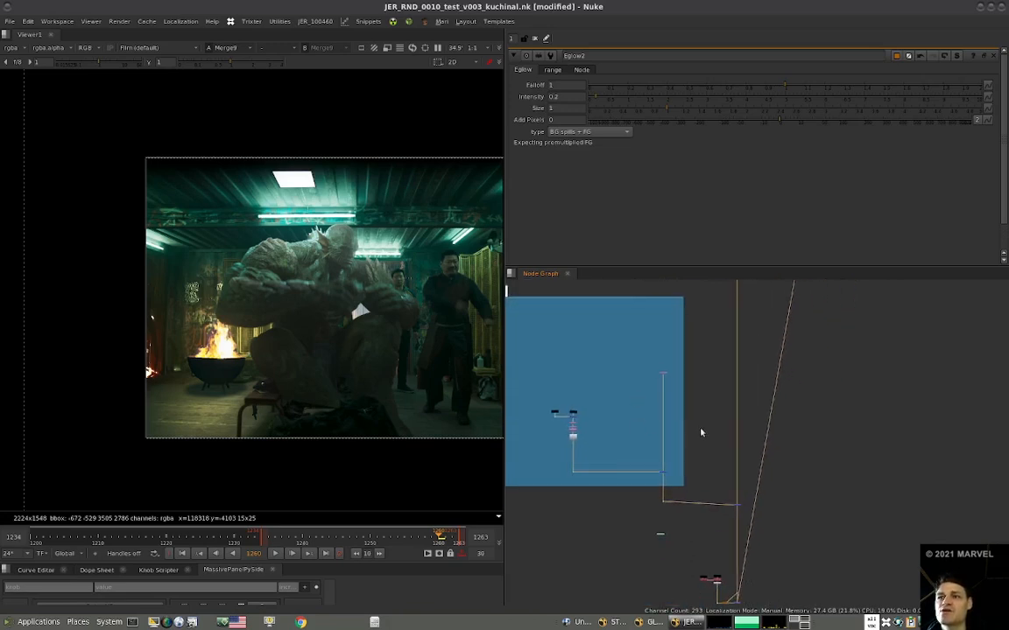
pyautogui.click(701, 431)
pyautogui.scroll(3, 607, 447)
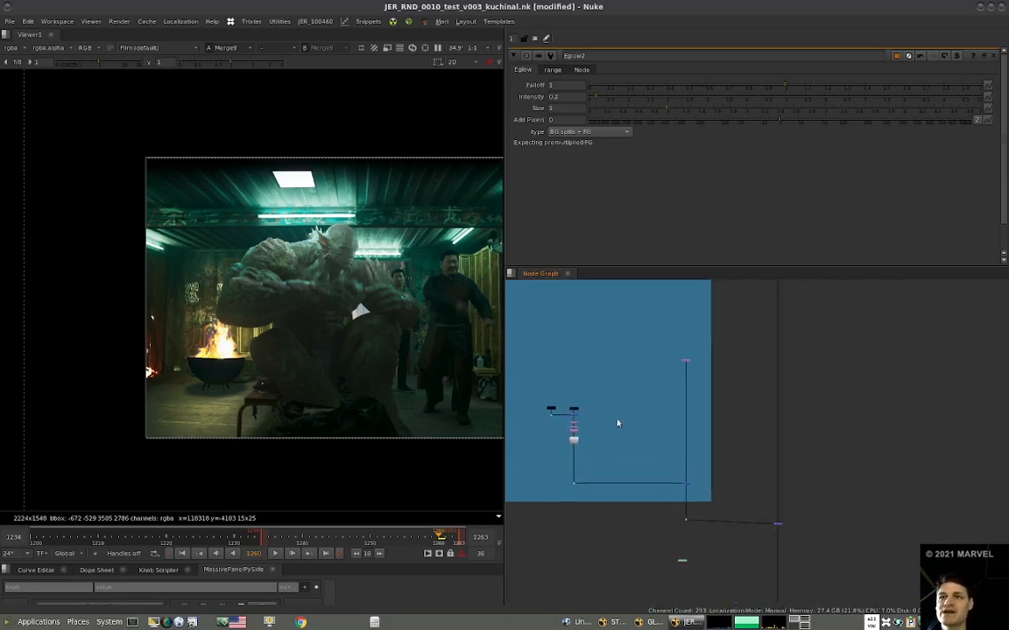
pyautogui.hotkey('ctrl', 'v')
pyautogui.moveTo(712, 444); pyautogui.dragTo(701, 420)
pyautogui.click(734, 454)
pyautogui.press('m')
pyautogui.moveTo(802, 440); pyautogui.dragTo(768, 462)
pyautogui.press('.')
pyautogui.keyDown('alt'); pyautogui.moveTo(574, 421); pyautogui.dragTo(854, 425, button='middle'); pyautogui.keyUp('alt')
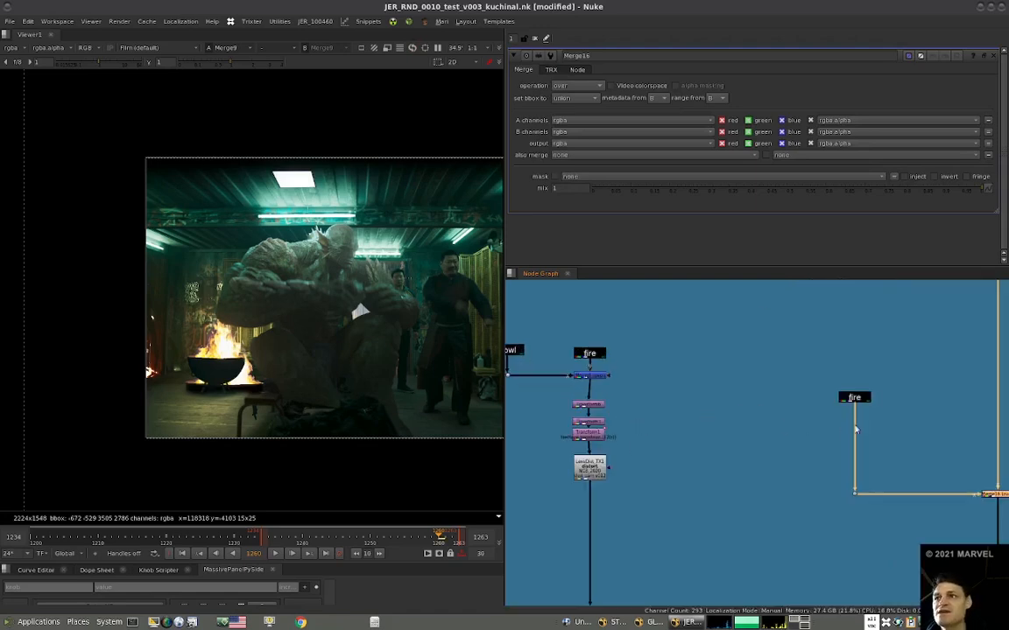
# Move the fire stamp, its dot and the merge into the bowl chain, between the bowl-fire merge and the transforms.
pyautogui.scroll(-2, 860, 429)
pyautogui.moveTo(988, 383); pyautogui.dragTo(772, 496)
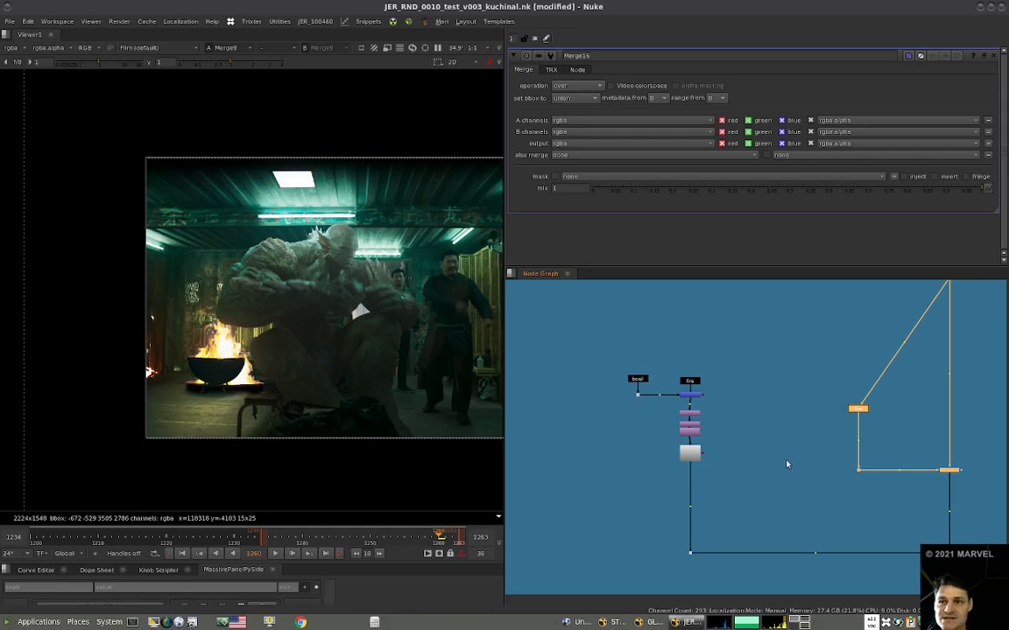
pyautogui.press('Delete')
pyautogui.moveTo(729, 407); pyautogui.dragTo(629, 491)
pyautogui.moveTo(693, 456)
pyautogui.mouseDown()
pyautogui.moveTo(693, 527)
pyautogui.moveTo(633, 453)
pyautogui.moveTo(686, 453)
pyautogui.mouseUp()
pyautogui.click(579, 436)
pyautogui.hotkey('ctrl', 'v')
pyautogui.click(635, 463)
pyautogui.click(548, 391)
# Add a Blur with size 1000 below the newly placed fire stamp.
pyautogui.press('b')
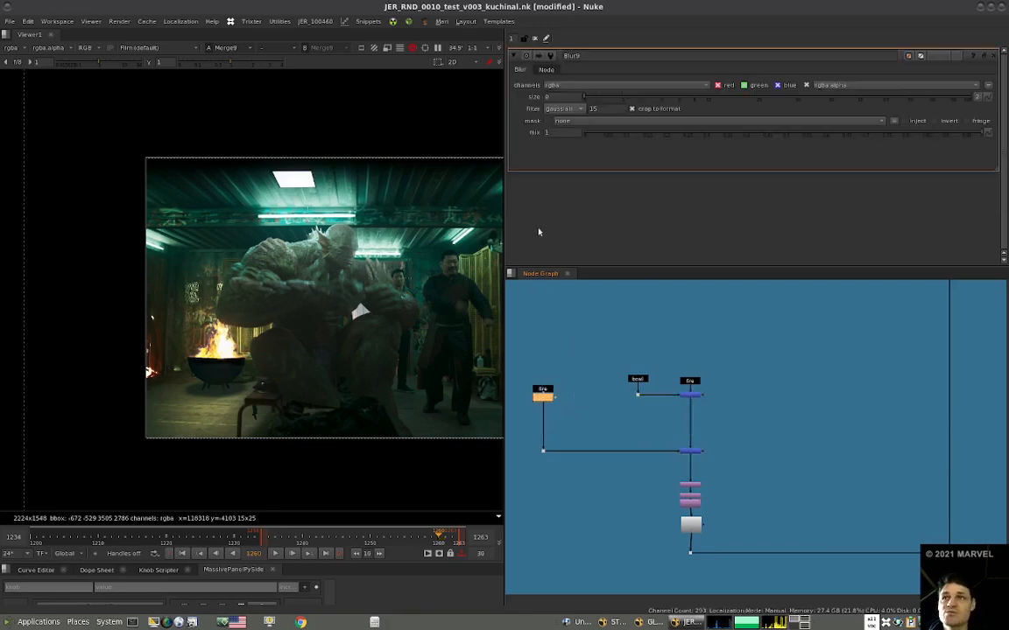
pyautogui.doubleClick(562, 96)
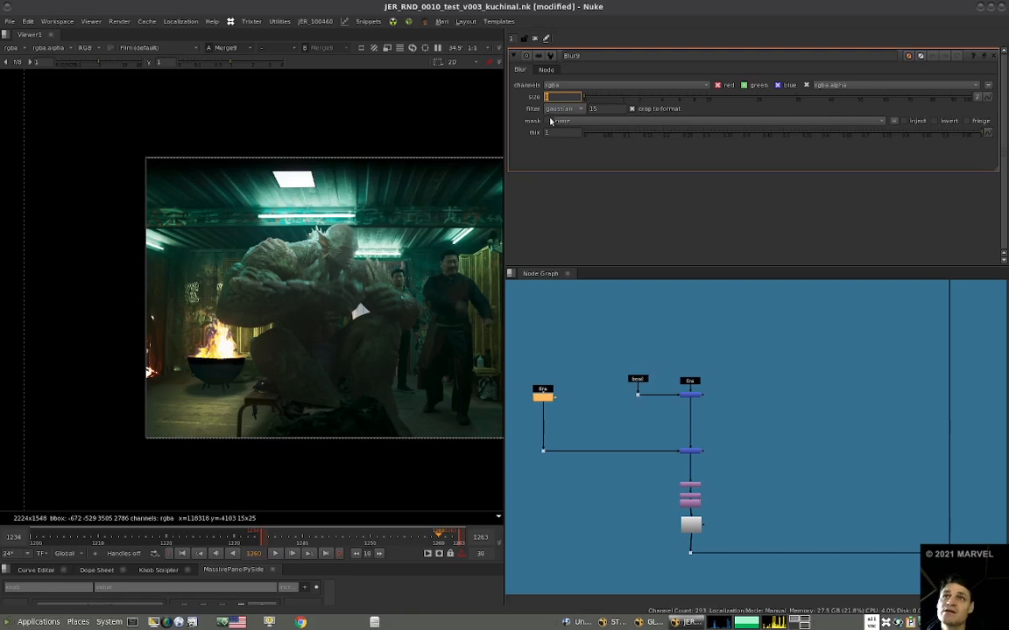
pyautogui.write('1000')
pyautogui.press('Return')
# Insert an Eglow of type "Glow of BG only (no fg)" between fire stamp and Blur, and view the blurred result.
pyautogui.moveTo(546, 390); pyautogui.dragTo(547, 362)
pyautogui.hotkey('ctrl', 'e')
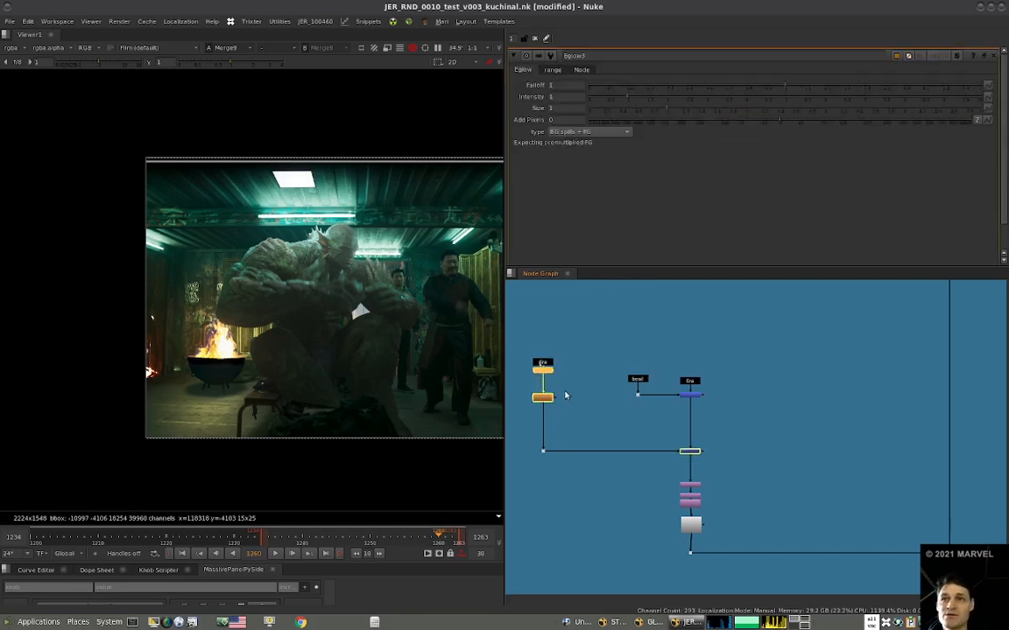
pyautogui.click(585, 131)
pyautogui.click(592, 167)
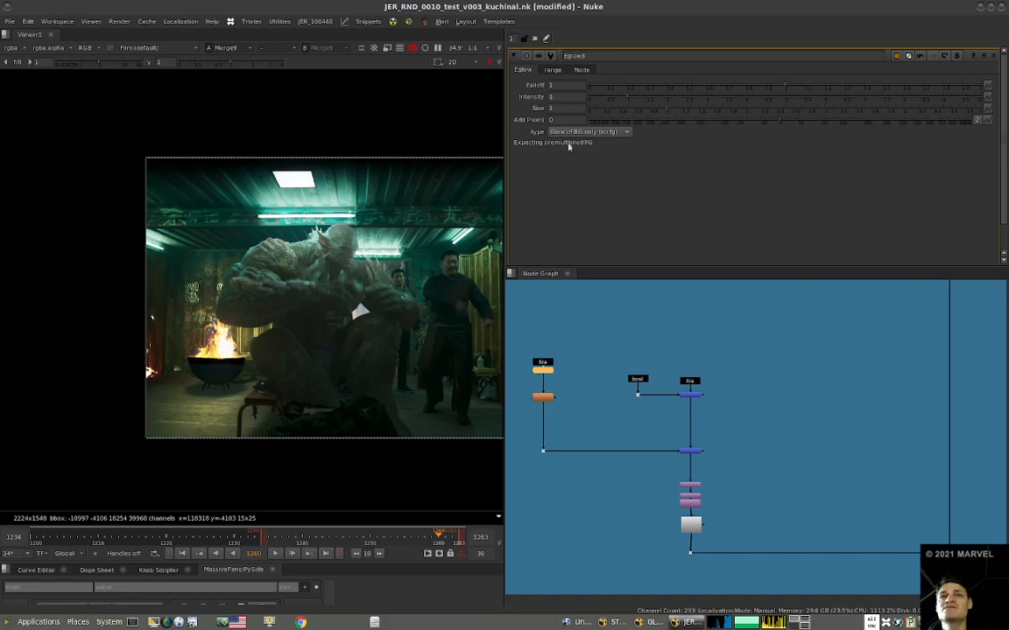
pyautogui.click(541, 398)
pyautogui.press('1')
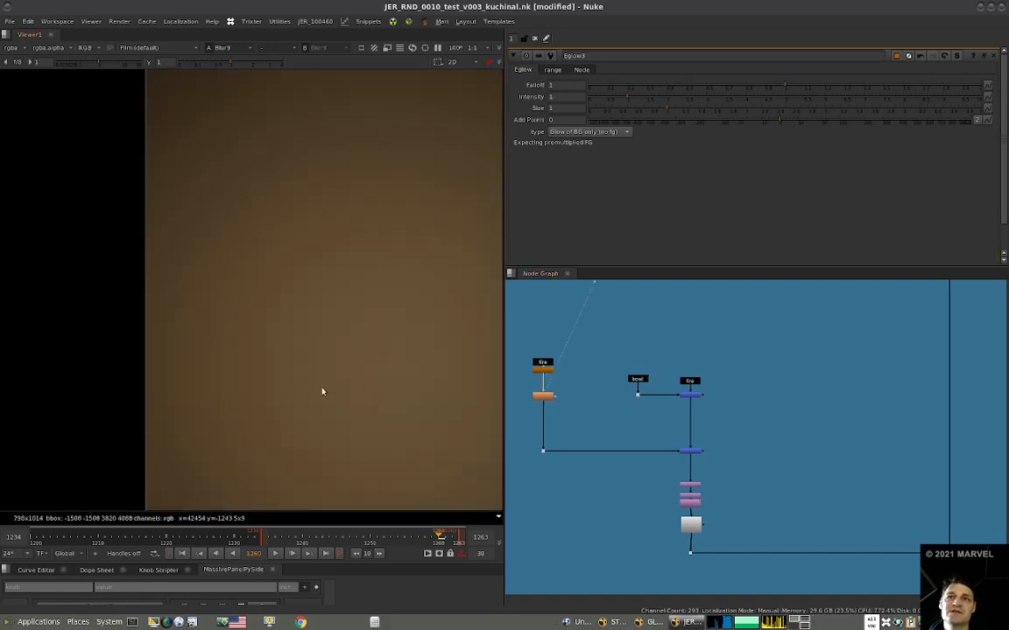
pyautogui.scroll(-8, 385, 394)
pyautogui.moveTo(446, 403); pyautogui.dragTo(303, 403, button='middle')
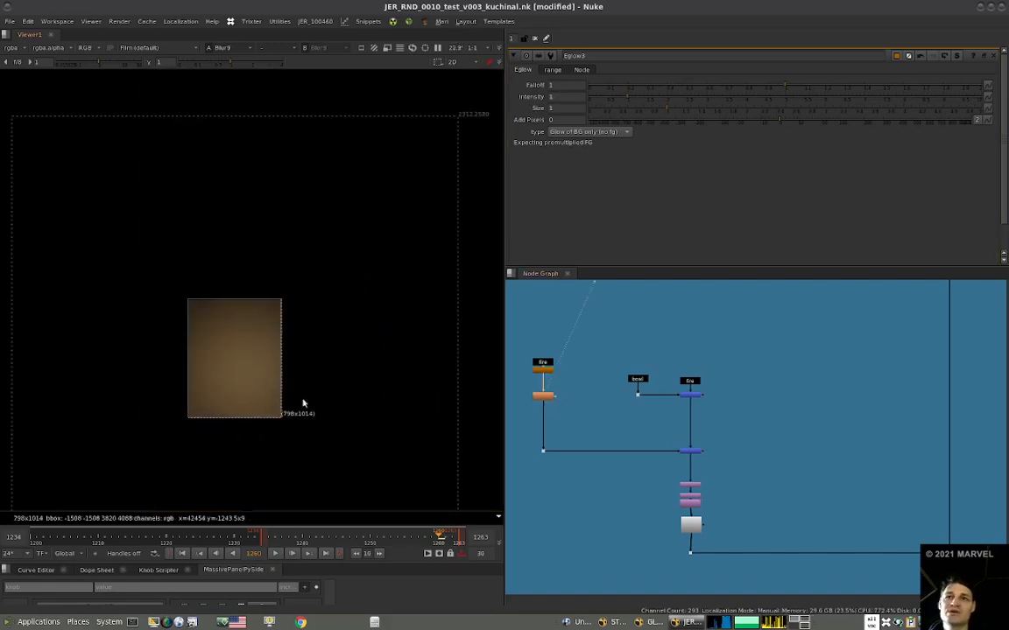
# Add a Reformat below the Blur with root.format output, resize type none and preserved bounding box, and check the result at Merge9.
pyautogui.doubleClick(541, 404)
pyautogui.press('1')
pyautogui.scroll(6, 547, 393)
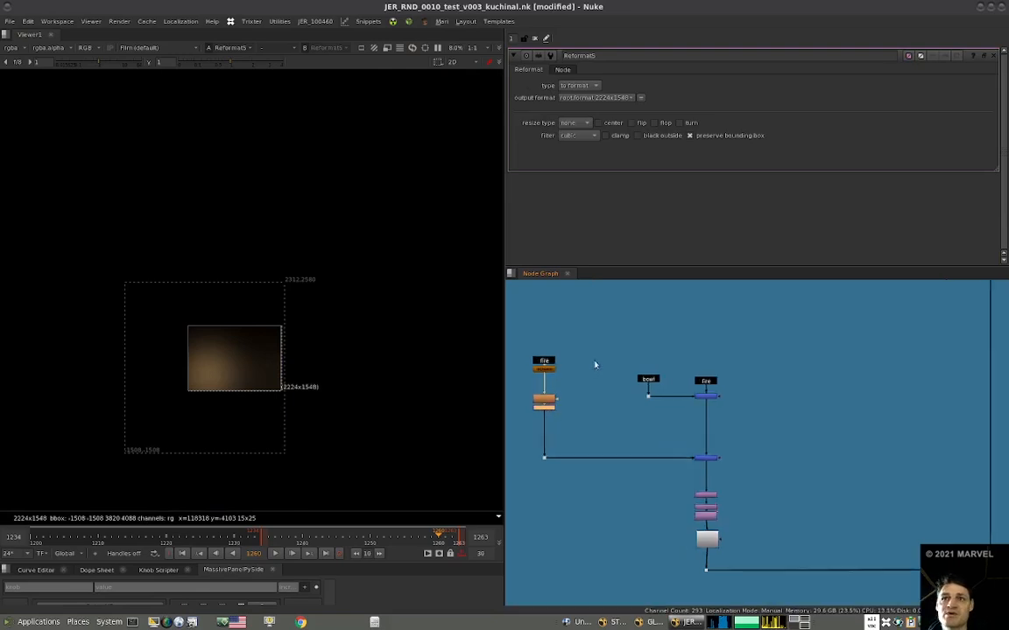
pyautogui.scroll(-11, 596, 390)
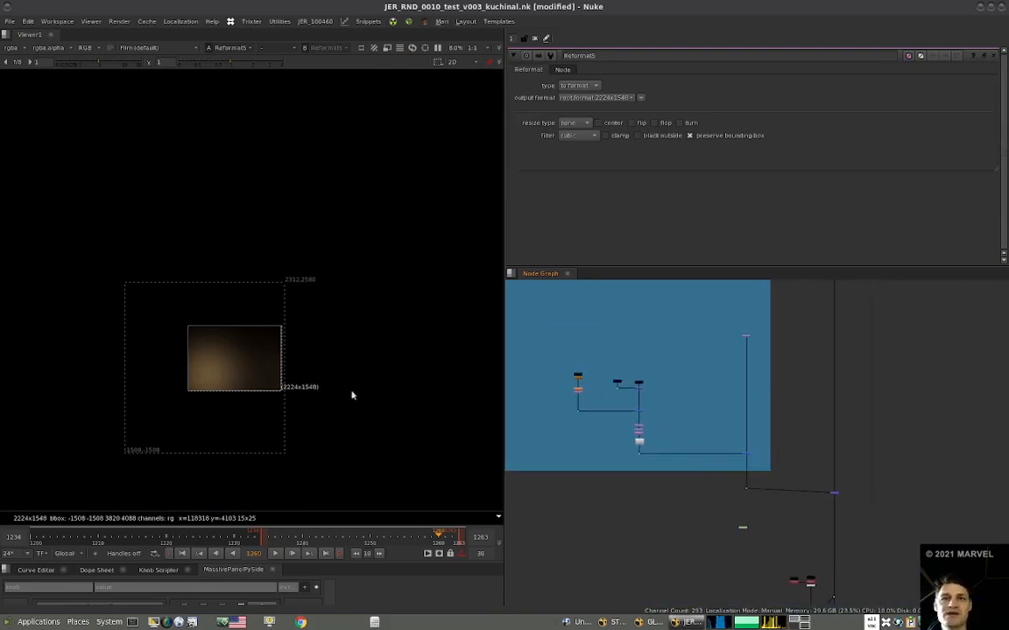
pyautogui.press('2')
pyautogui.scroll(9, 295, 359)
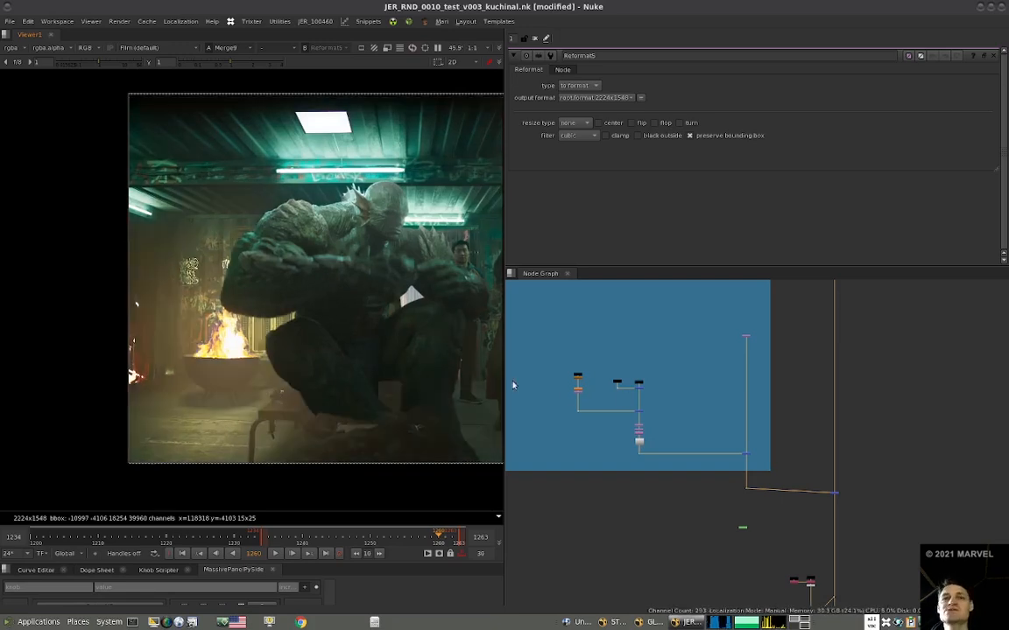
# Set the intensity of the new fire branch's Eglow to 0.4.
pyautogui.scroll(5, 579, 389)
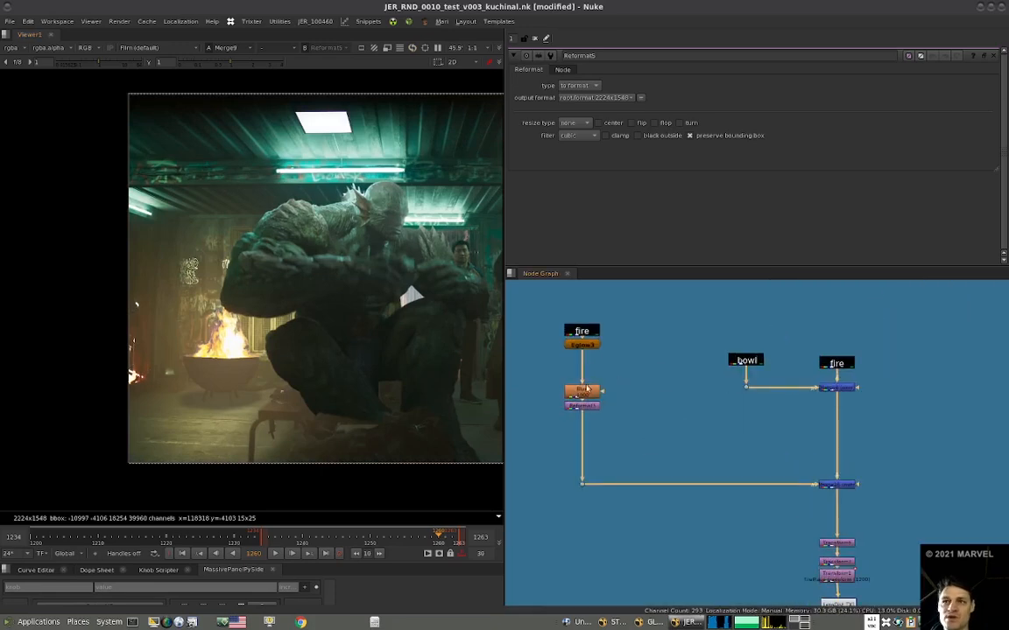
pyautogui.doubleClick(585, 346)
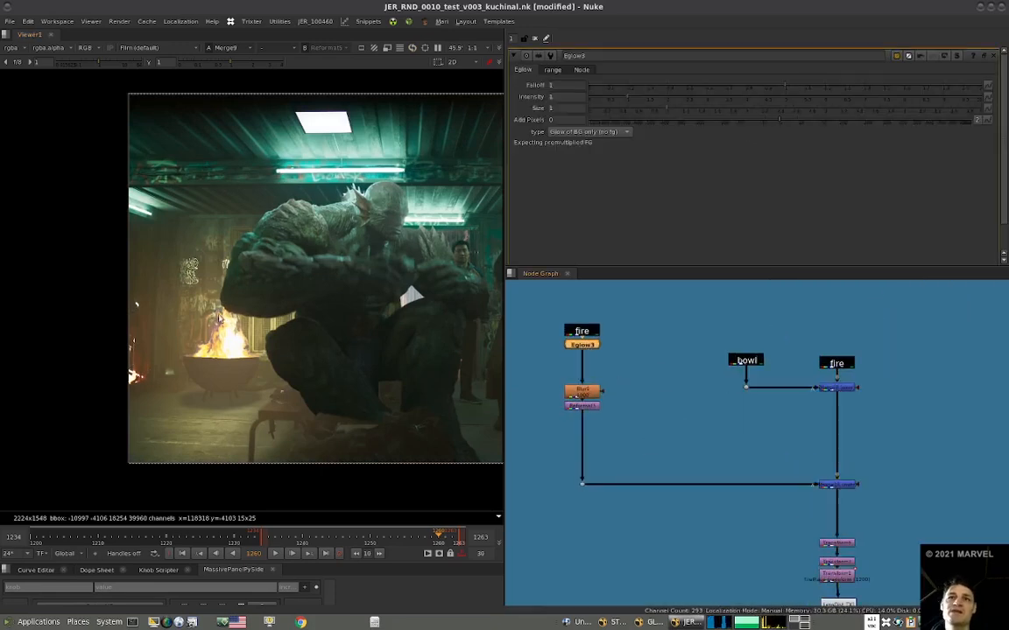
pyautogui.click(558, 97)
pyautogui.press('BackSpace')
pyautogui.write('5')
pyautogui.press('Return')
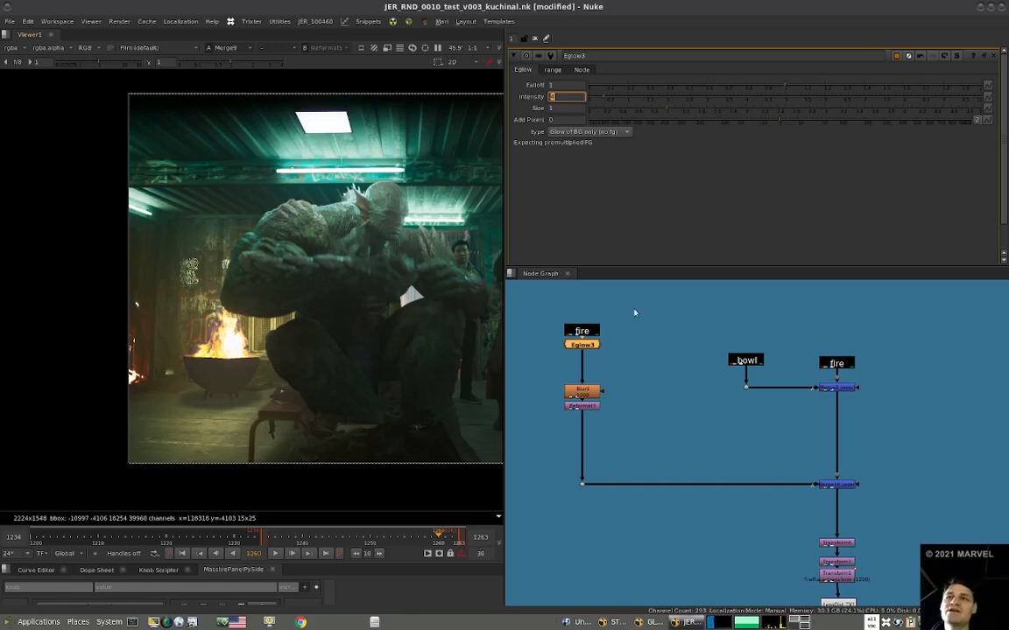
# Copy the whole fire glow branch with its merge and paste it into the main stream above File Out.
pyautogui.moveTo(639, 305); pyautogui.dragTo(557, 422)
pyautogui.keyDown('shift'); pyautogui.moveTo(888, 460); pyautogui.dragTo(679, 500); pyautogui.keyUp('shift')
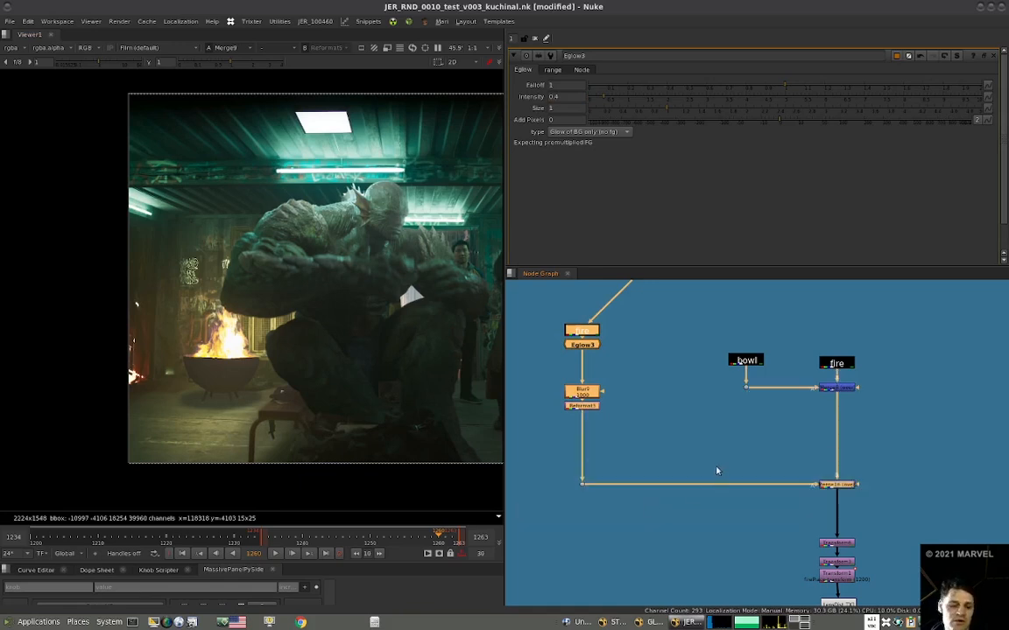
pyautogui.scroll(-5, 700, 456)
pyautogui.scroll(6, 734, 458)
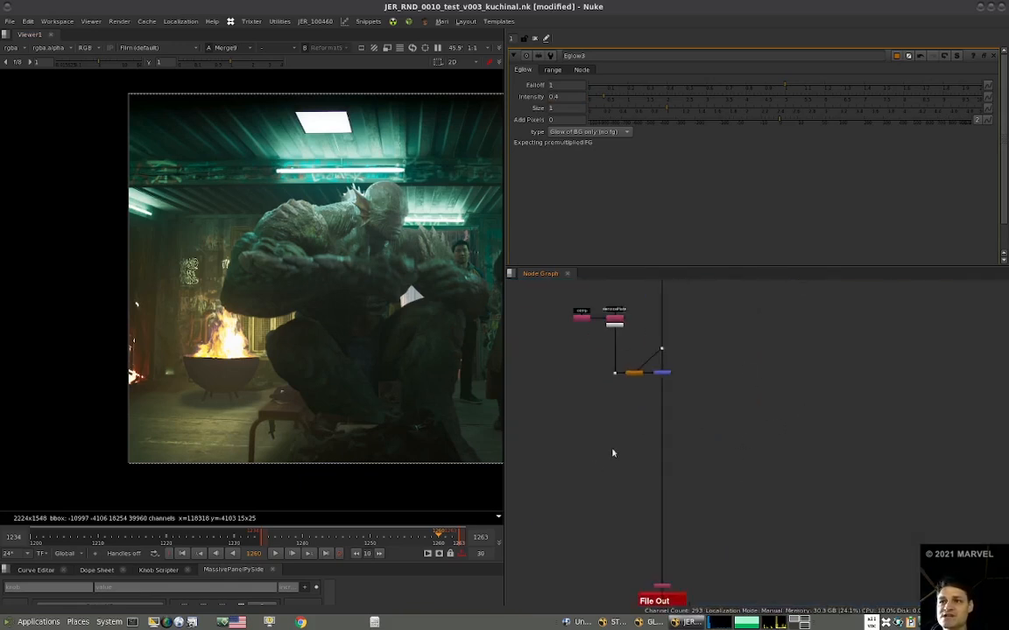
pyautogui.hotkey('ctrl', 'v')
pyautogui.moveTo(713, 540); pyautogui.dragTo(677, 527)
pyautogui.click(676, 527)
# Set the size of the Blur in the pasted glow branch to 2000.
pyautogui.scroll(4, 536, 480)
pyautogui.moveTo(534, 482); pyautogui.dragTo(568, 475, button='middle')
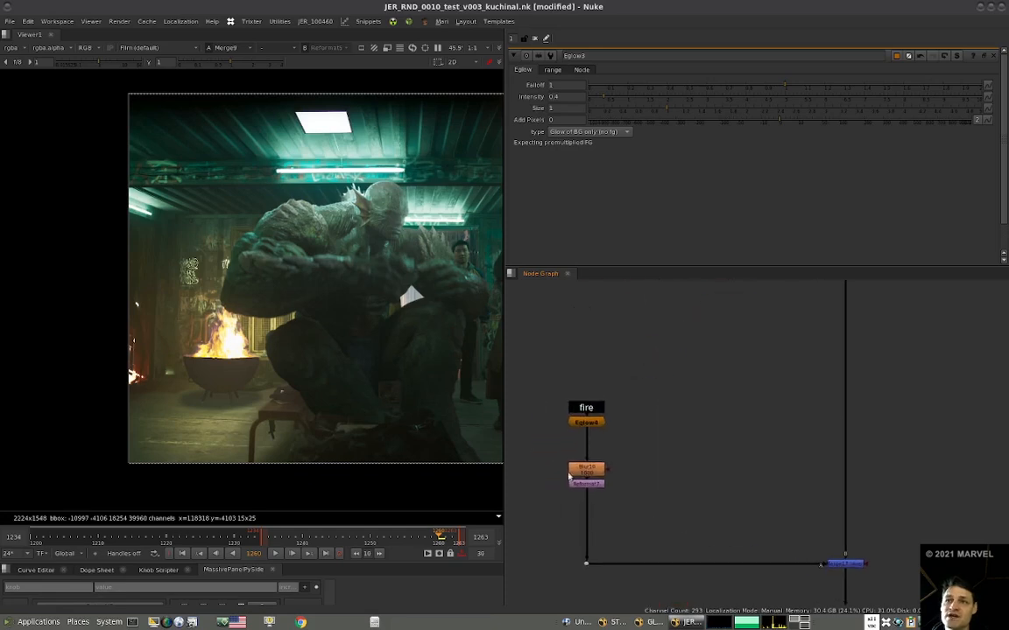
pyautogui.doubleClick(573, 473)
pyautogui.write('2000')
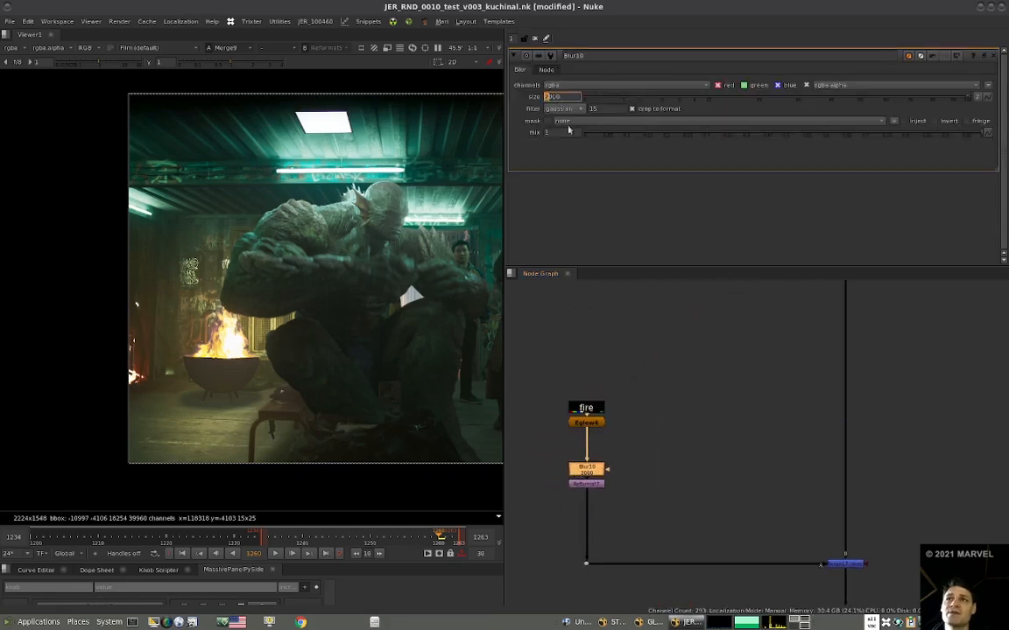
# View the final output at the SetMetadata node in File Out and examine the glow around the fire and creature.
pyautogui.press('Return')
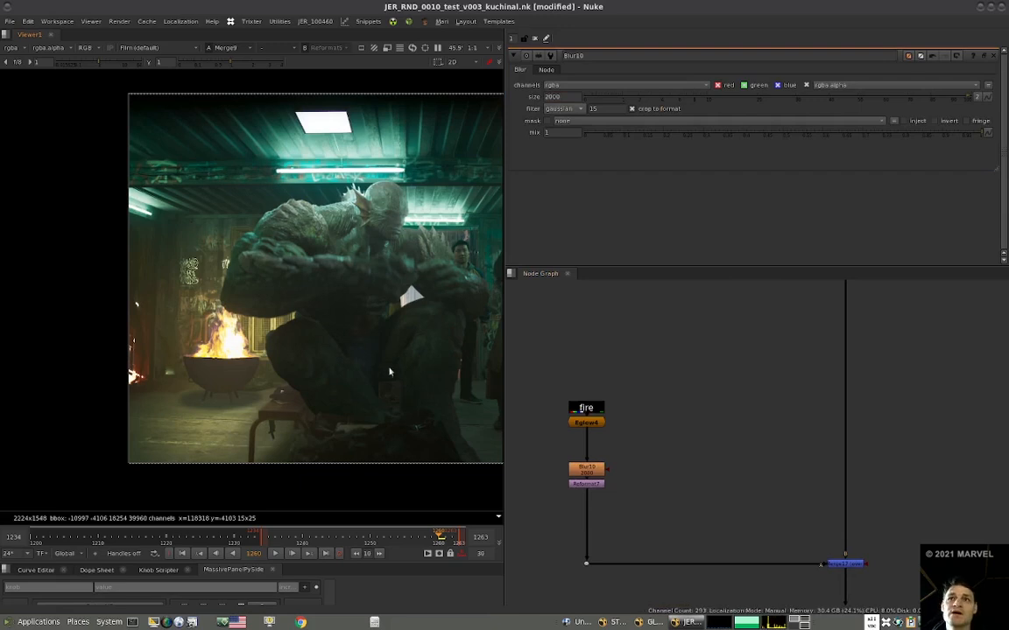
pyautogui.scroll(-4, 675, 462)
pyautogui.moveTo(674, 464); pyautogui.dragTo(610, 386, button='middle')
pyautogui.click(682, 500)
pyautogui.press('1')
pyautogui.scroll(-3, 280, 344)
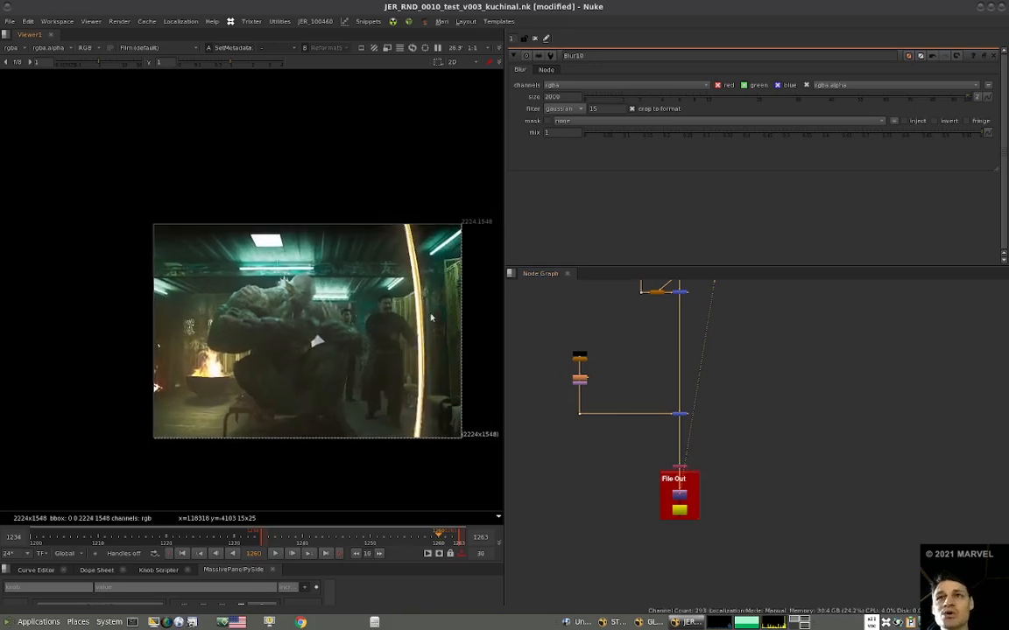
pyautogui.scroll(3, 407, 291)
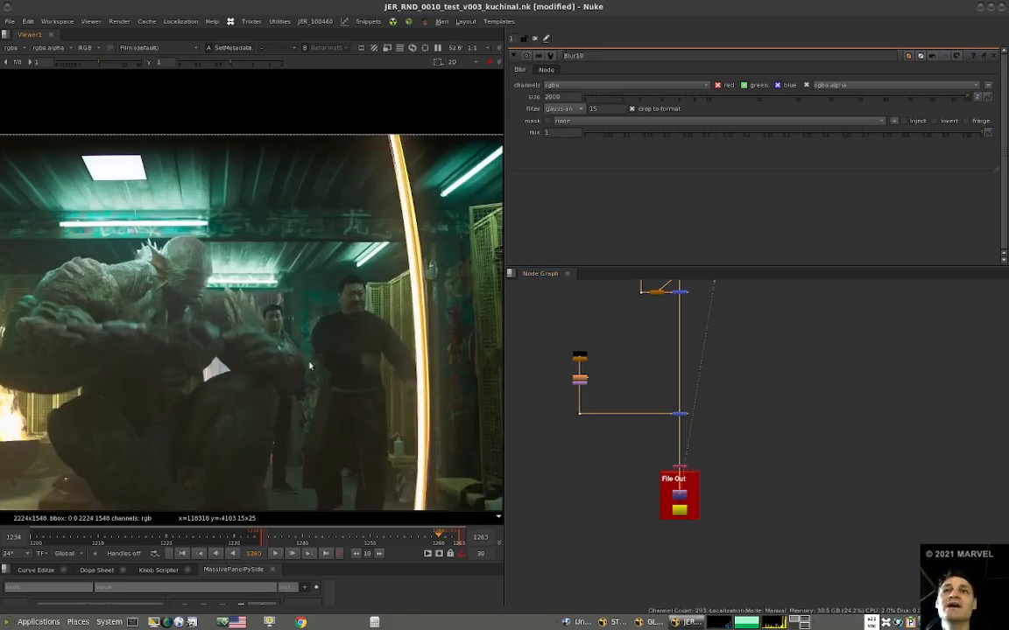
pyautogui.moveTo(231, 411); pyautogui.dragTo(385, 376, button='middle')
pyautogui.moveTo(119, 291); pyautogui.dragTo(150, 277, button='middle')
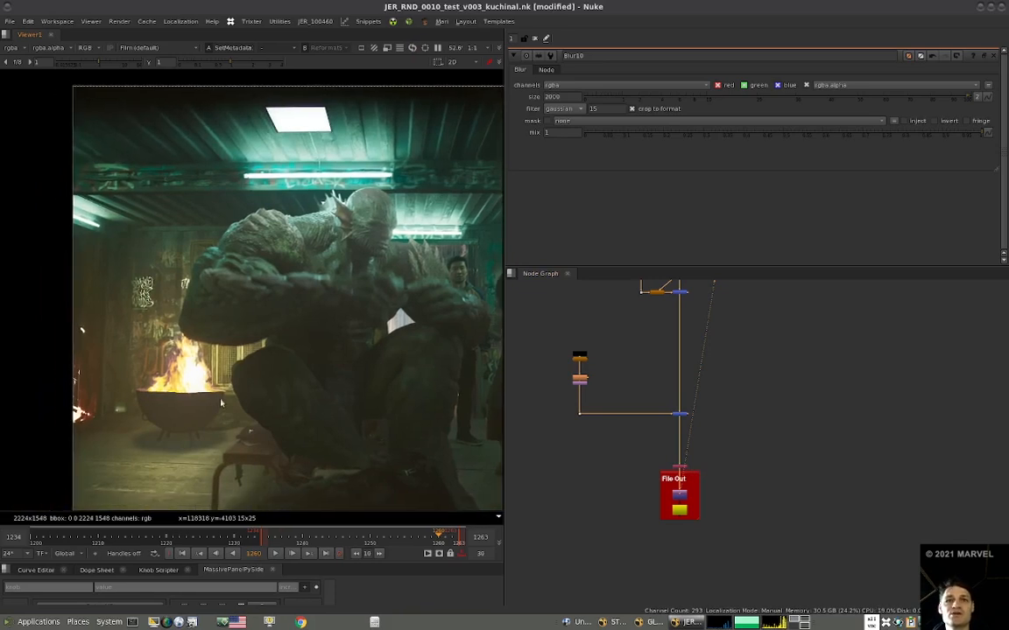
# View the blurred fire glow on its own at the dot ending the glow branch in the Fire comp backdrop.
pyautogui.scroll(-5, 649, 397)
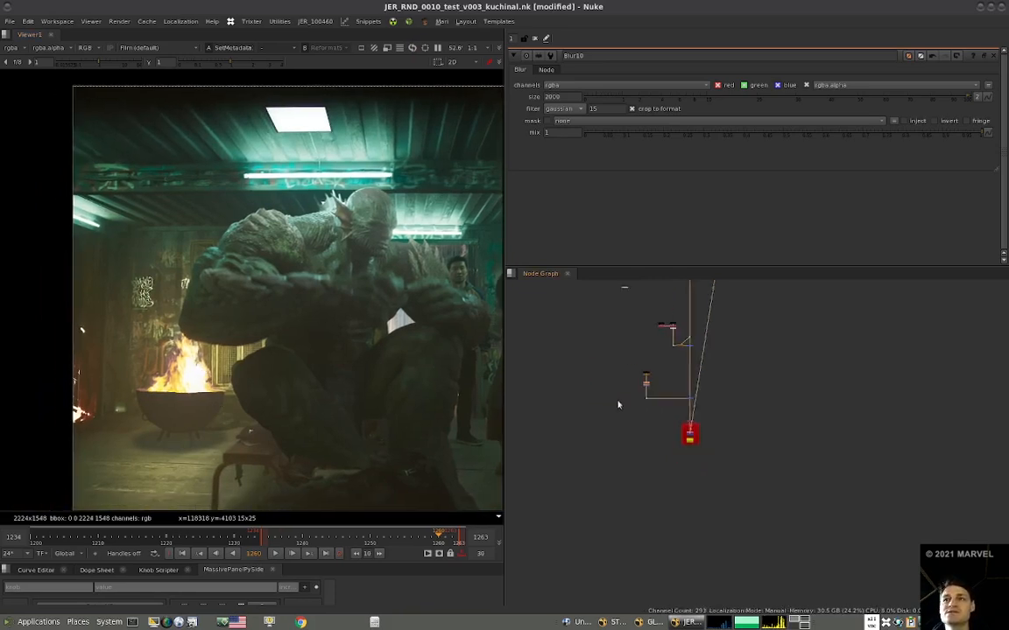
pyautogui.scroll(5, 638, 439)
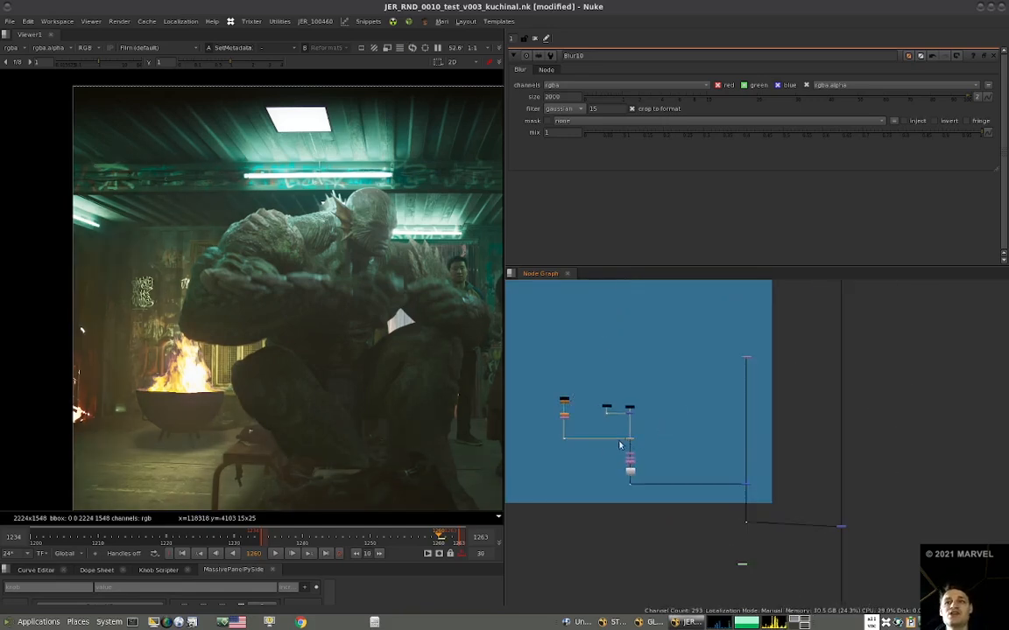
pyautogui.moveTo(627, 440); pyautogui.dragTo(700, 406, button='middle')
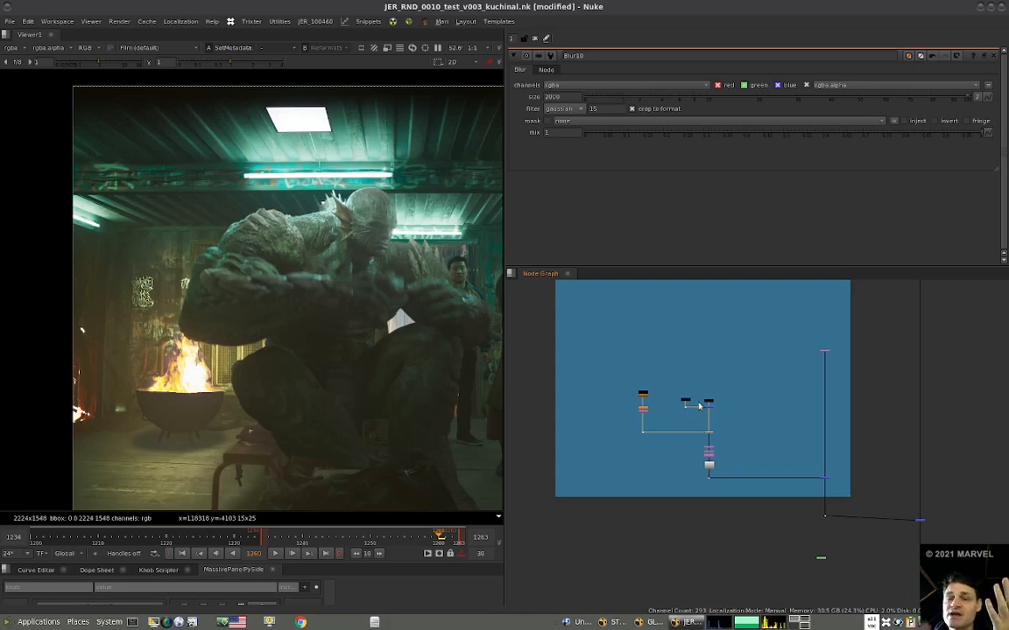
pyautogui.click(644, 431)
pyautogui.press('1')
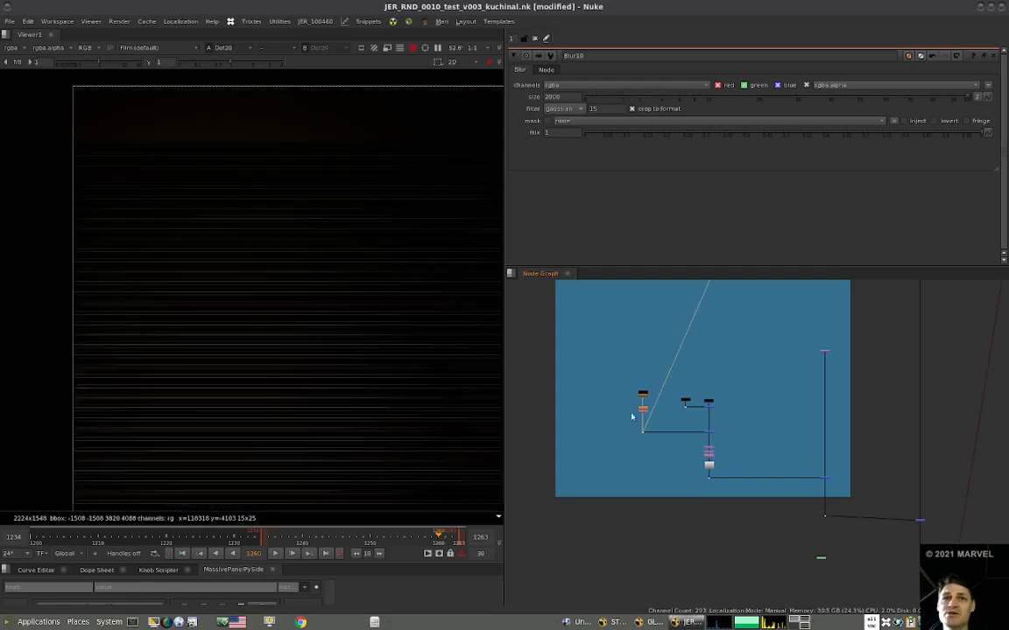
pyautogui.moveTo(302, 371); pyautogui.dragTo(352, 310, button='middle')
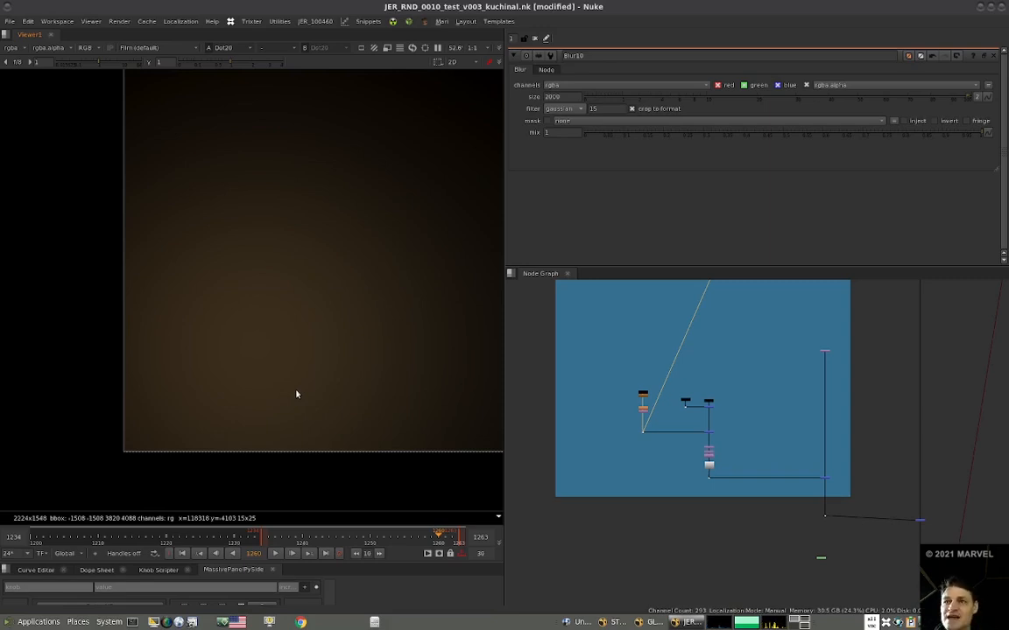
# View the merge that adds the pasted glow above File Out and inspect the bowl, creature and portal edge in the result.
pyautogui.scroll(-5, 628, 456)
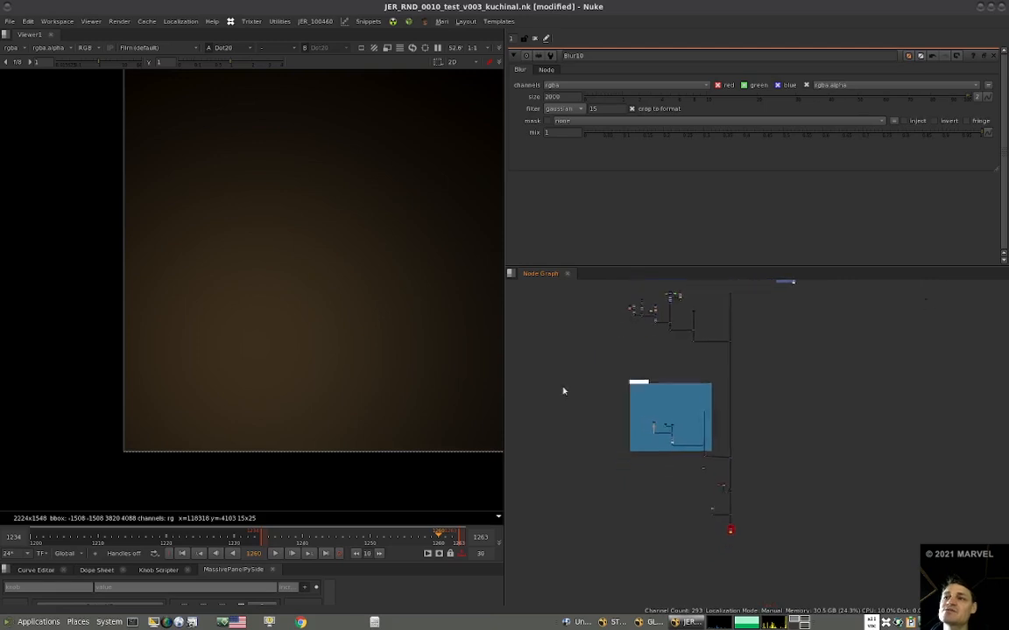
pyautogui.moveTo(628, 457); pyautogui.dragTo(563, 392, button='middle')
pyautogui.scroll(9, 648, 449)
pyautogui.click(788, 449)
pyautogui.press('1')
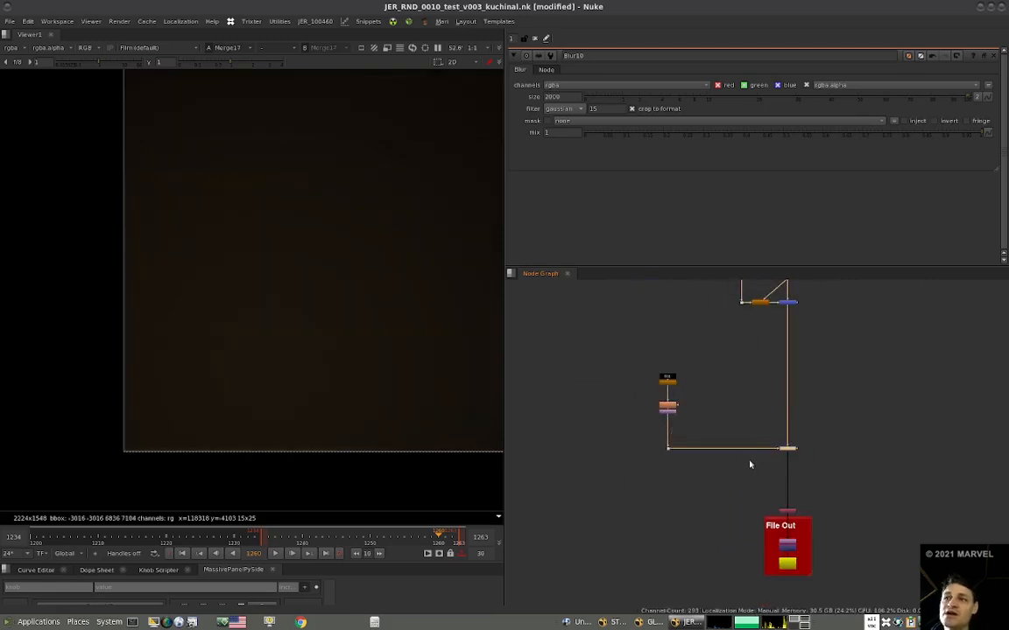
pyautogui.moveTo(733, 429); pyautogui.dragTo(693, 440, button='middle')
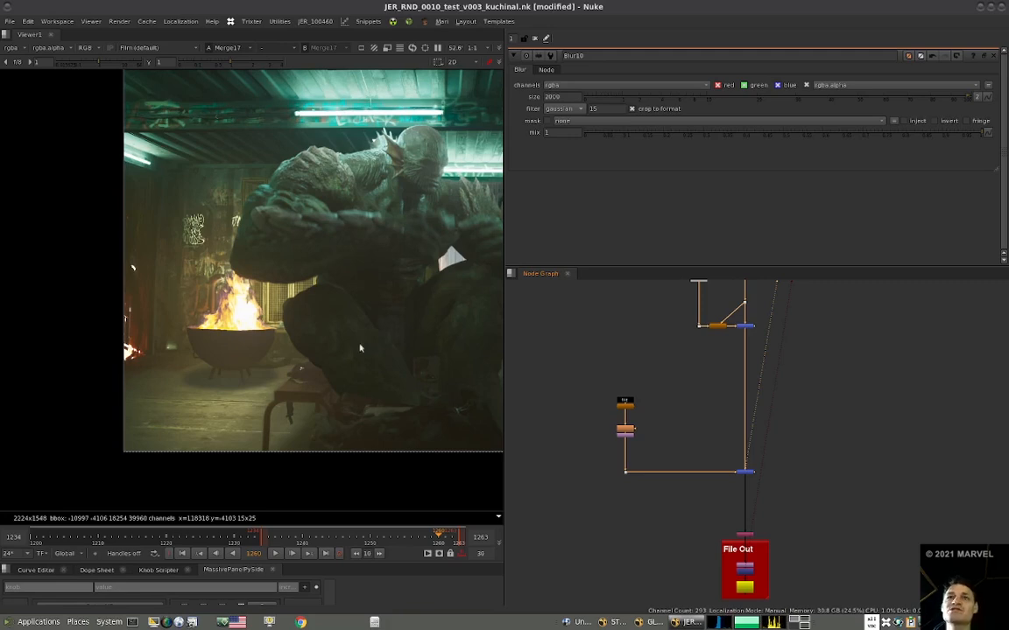
pyautogui.scroll(6, 360, 349)
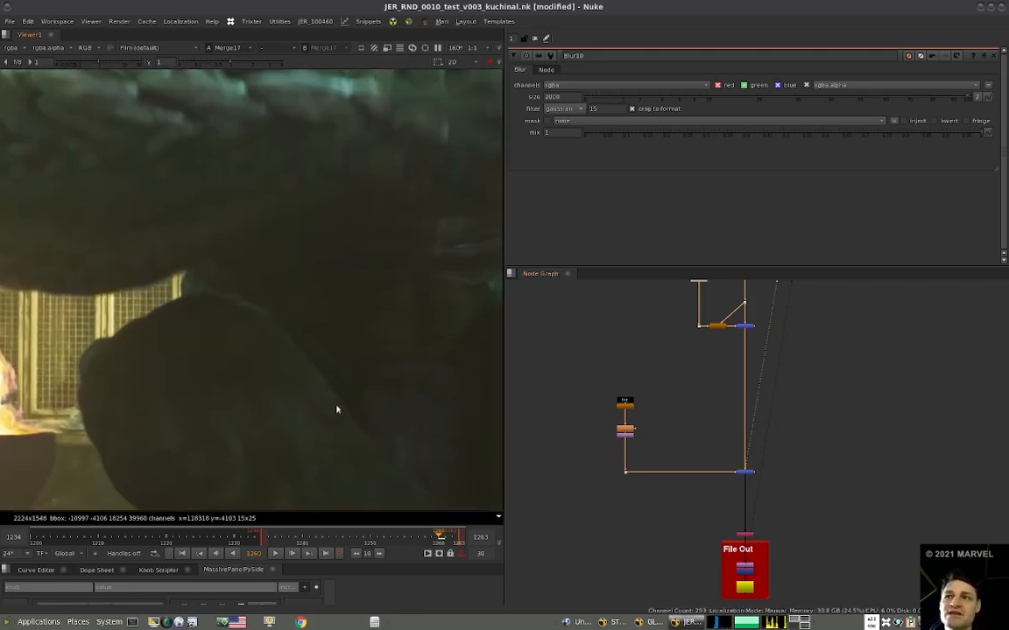
pyautogui.scroll(-10, 256, 374)
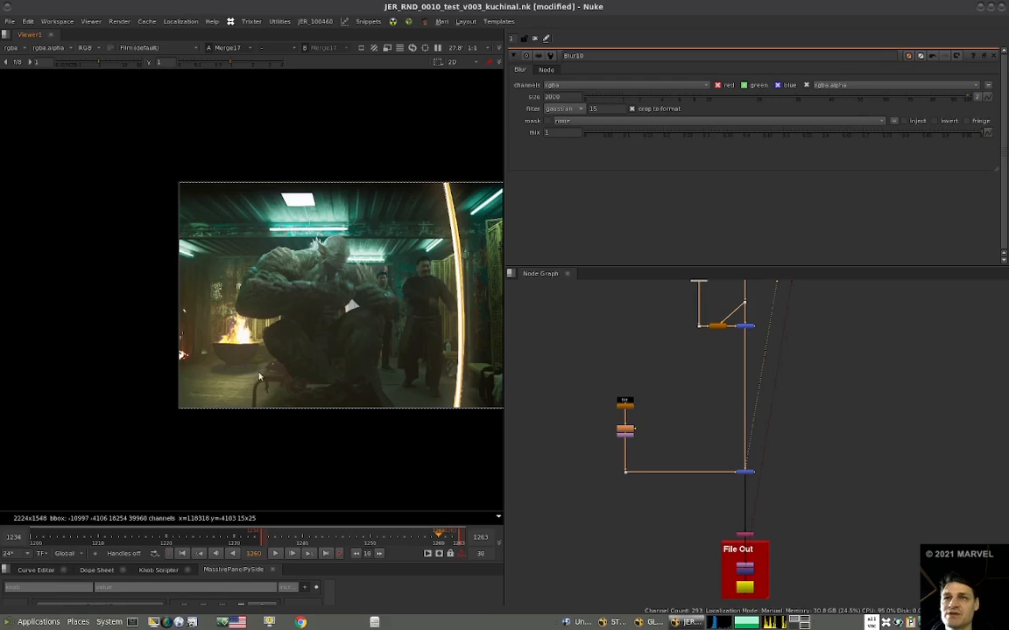
pyautogui.scroll(2, 296, 377)
pyautogui.scroll(2, 296, 377)
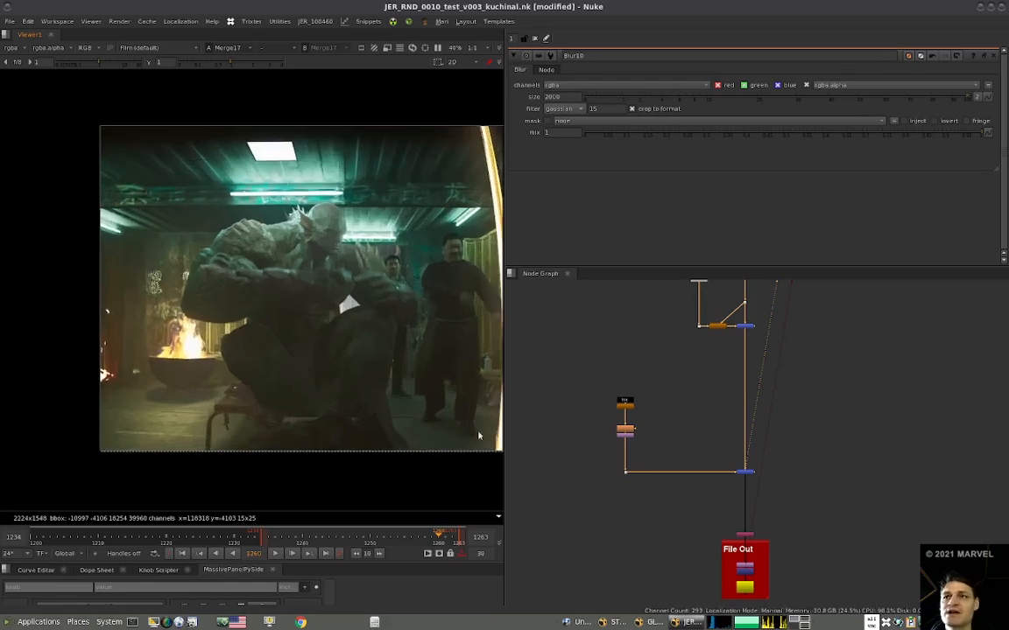
pyautogui.moveTo(440, 387); pyautogui.dragTo(416, 408, button='middle')
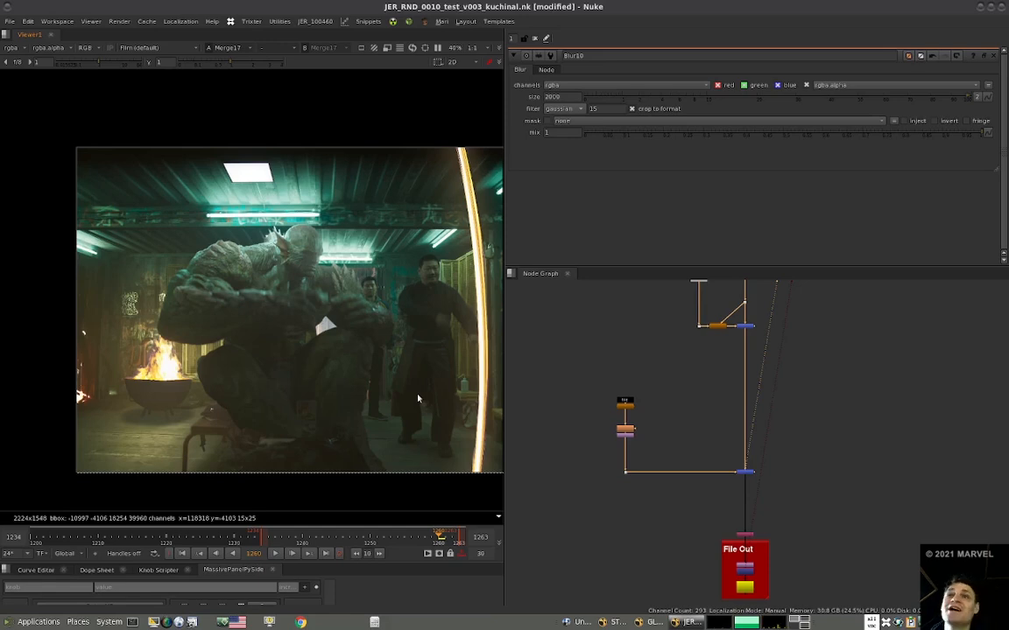
pyautogui.scroll(3, 382, 393)
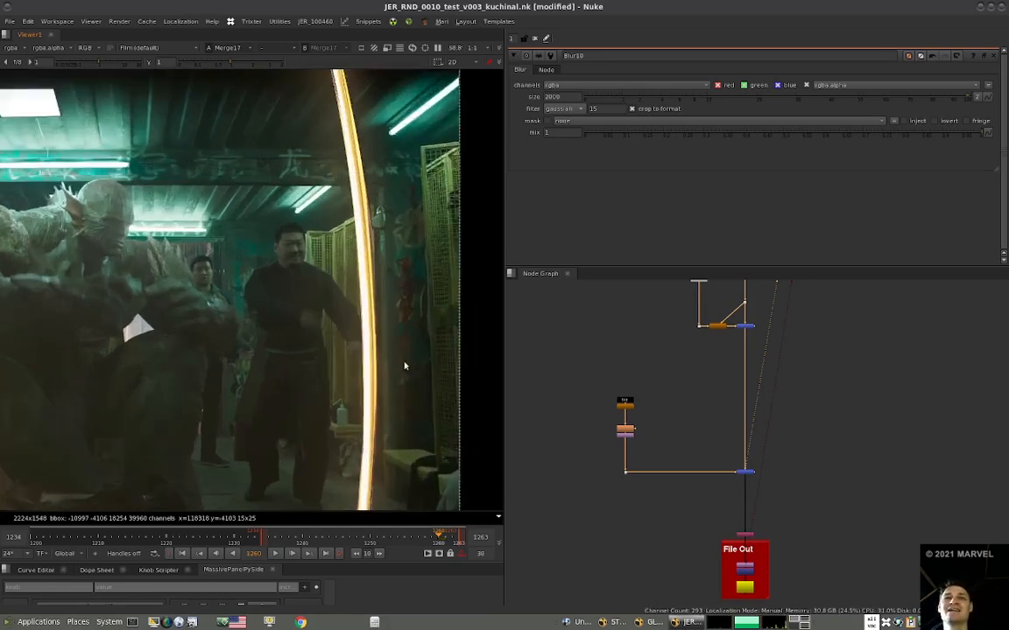
# Check the main stream upstream and at the merge below the Fire comp backdrop, comparing it with that merge disabled and enabled.
pyautogui.keyDown('alt'); pyautogui.moveTo(698, 433); pyautogui.dragTo(614, 532, button='middle'); pyautogui.keyUp('alt')
pyautogui.moveTo(662, 351); pyautogui.dragTo(684, 404, button='middle')
pyautogui.moveTo(703, 403); pyautogui.dragTo(618, 426)
pyautogui.press('1')
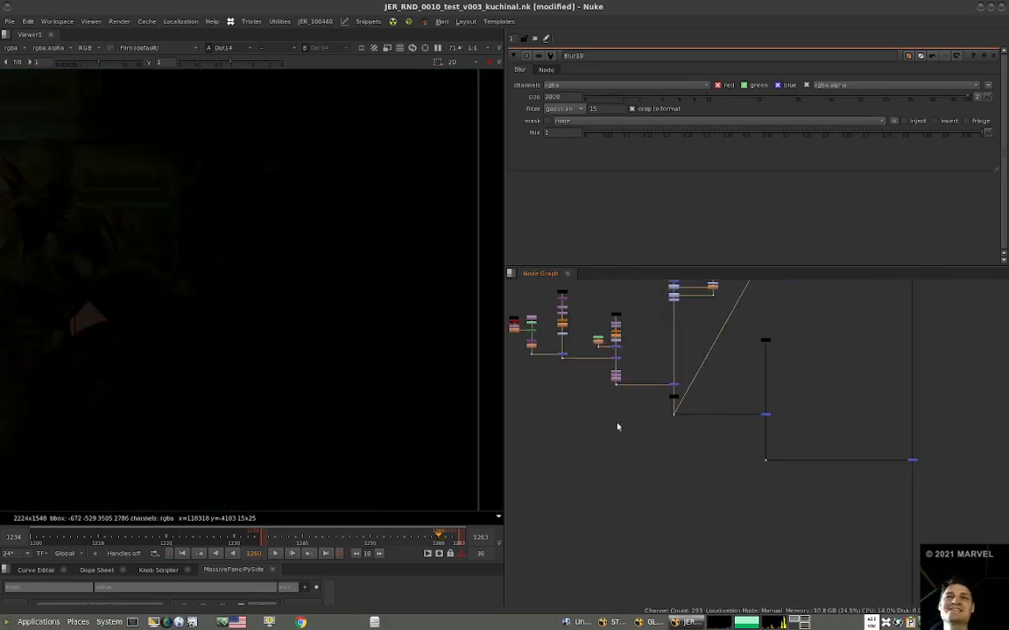
pyautogui.click(912, 458)
pyautogui.press('1')
pyautogui.keyDown('alt'); pyautogui.moveTo(781, 420); pyautogui.dragTo(641, 418, button='middle'); pyautogui.keyUp('alt')
pyautogui.moveTo(816, 488); pyautogui.dragTo(804, 430, button='middle')
pyautogui.moveTo(803, 428); pyautogui.dragTo(756, 447)
pyautogui.press('1')
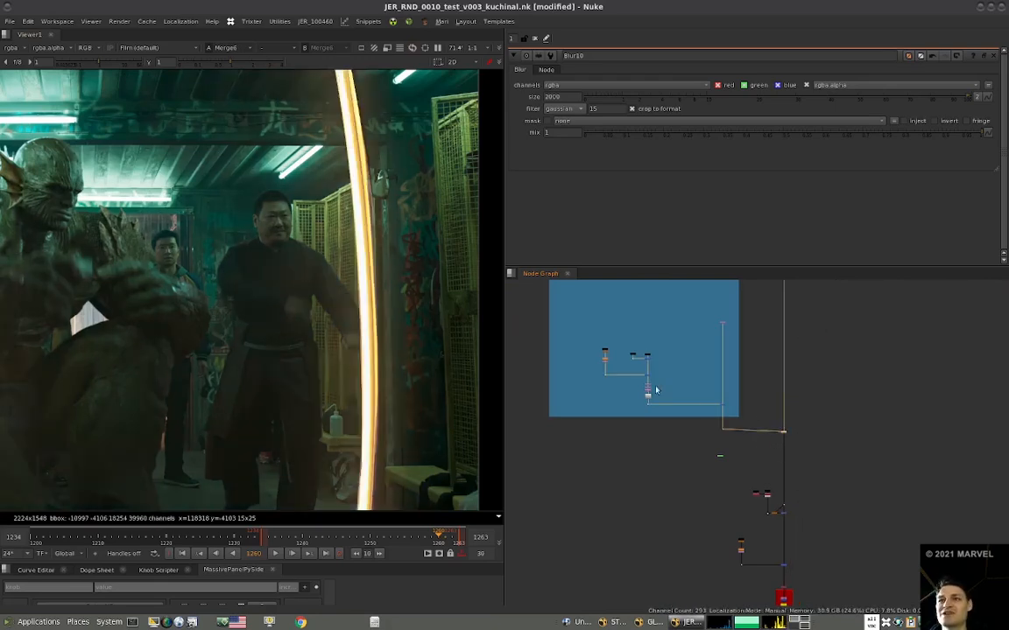
pyautogui.press('d')
pyautogui.press('d')
# Trace the fire branch back through its merges to the dot below the lens distortion in the Fire comp, viewing the nodes in turn.
pyautogui.keyDown('alt'); pyautogui.moveTo(605, 365); pyautogui.dragTo(685, 350, button='middle'); pyautogui.keyUp('alt')
pyautogui.moveTo(637, 376); pyautogui.dragTo(572, 409)
pyautogui.press('1')
pyautogui.click(712, 392)
pyautogui.press('1')
pyautogui.scroll(-3, 373, 405)
pyautogui.moveTo(920, 459); pyautogui.dragTo(858, 477)
pyautogui.press('1')
pyautogui.moveTo(760, 473); pyautogui.dragTo(654, 502, button='middle')
pyautogui.moveTo(641, 499); pyautogui.dragTo(588, 516)
pyautogui.press('1')
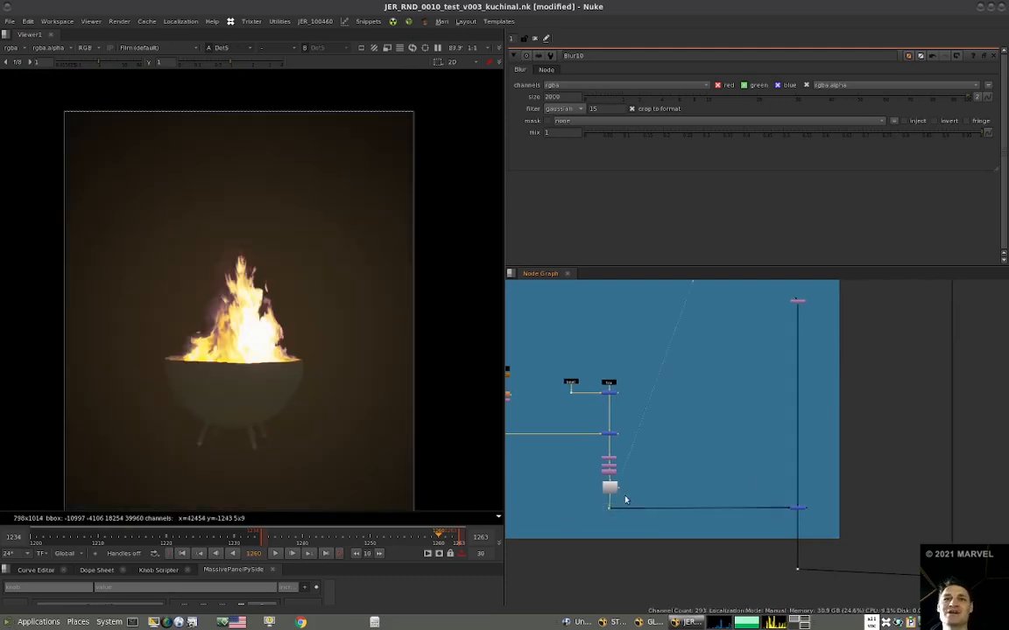
# Insert a Reformat between Transform1 and the lens distortion with root.format output, resize type none and preserved bounding box, and view the distorted result.
pyautogui.keyDown('alt'); pyautogui.moveTo(614, 461); pyautogui.dragTo(744, 476, button='middle'); pyautogui.keyUp('alt')
pyautogui.click(743, 478)
pyautogui.click(626, 496)
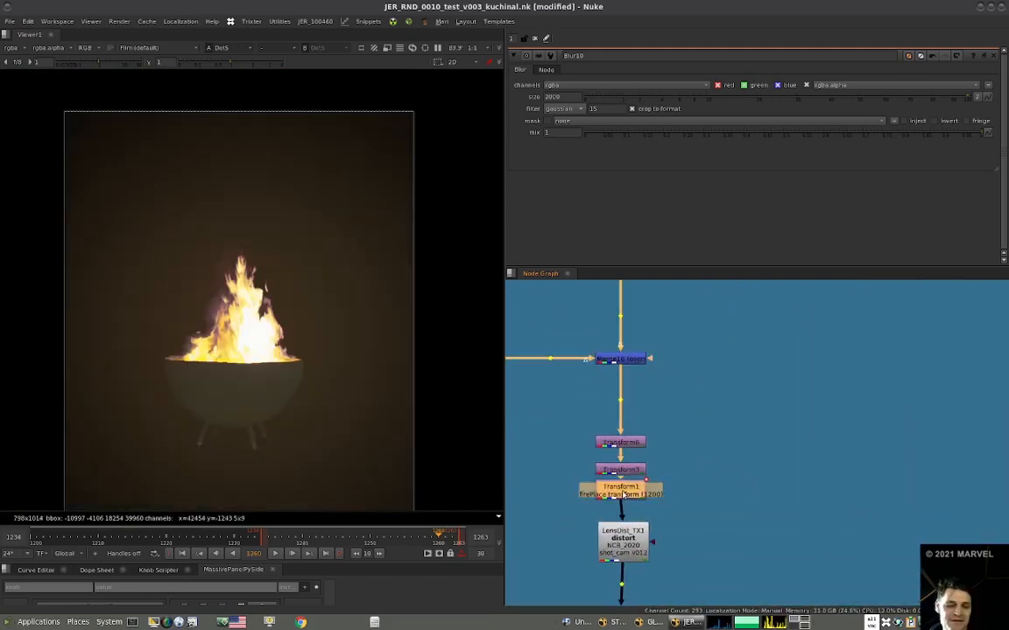
pyautogui.hotkey('ctrl', 'r')
pyautogui.click(627, 547)
pyautogui.press('1')
pyautogui.click(665, 484)
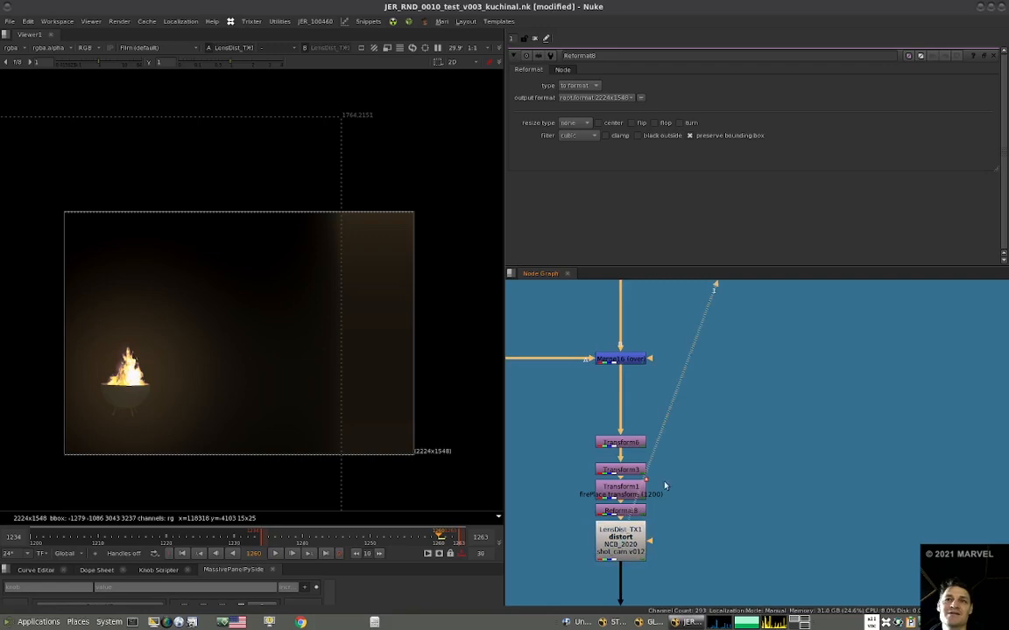
# Check the reformatted fire at the merge inside the Fire comp and at Merge6 in the main stream.
pyautogui.keyDown('alt'); pyautogui.moveTo(664, 484); pyautogui.dragTo(696, 460, button='middle'); pyautogui.keyUp('alt')
pyautogui.click(846, 467)
pyautogui.press('1')
pyautogui.click(822, 476)
pyautogui.keyDown('alt'); pyautogui.moveTo(777, 473); pyautogui.dragTo(679, 491, button='middle'); pyautogui.keyUp('alt')
pyautogui.click(854, 509)
pyautogui.press('1')
pyautogui.click(824, 517)
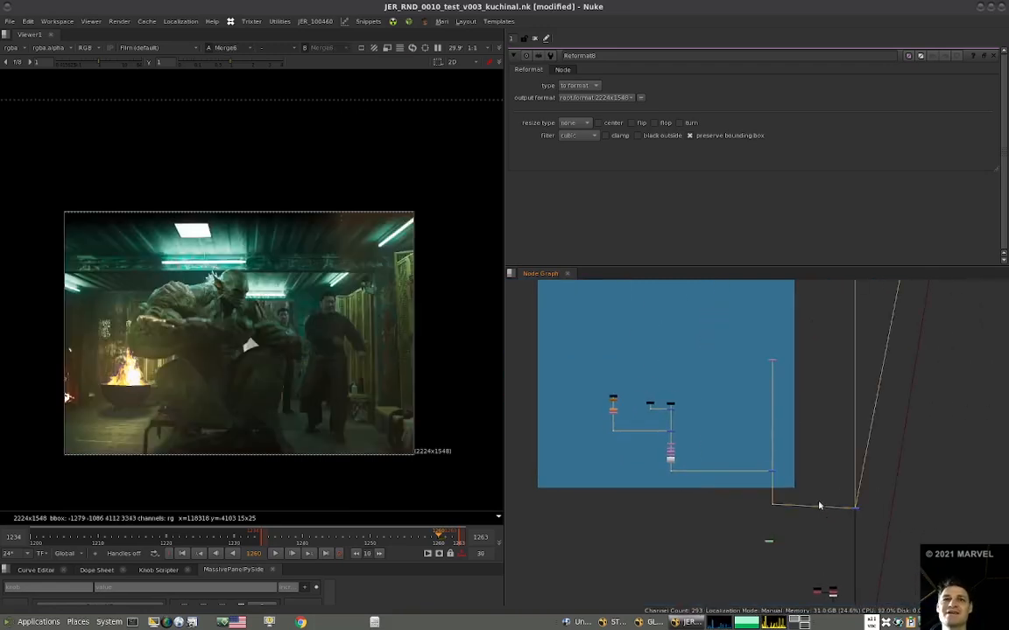
# Move the lens distortion node slightly down to leave space below the new Reformat.
pyautogui.keyDown('alt'); pyautogui.moveTo(672, 453); pyautogui.dragTo(709, 464, button='middle'); pyautogui.keyUp('alt')
pyautogui.click(709, 465)
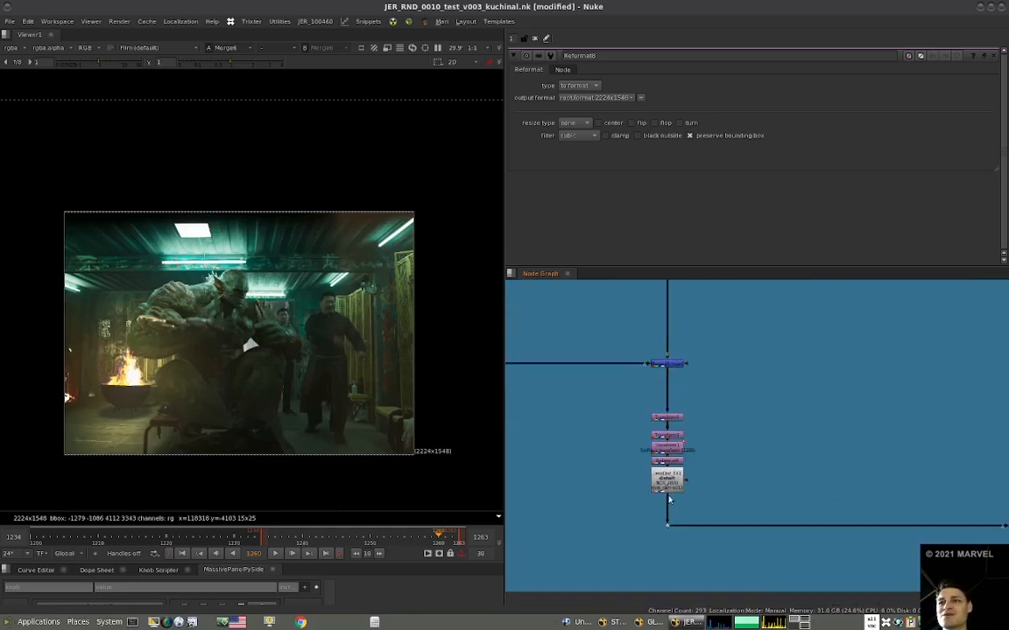
pyautogui.moveTo(669, 489); pyautogui.dragTo(670, 507)
# View Merge16, the three Transforms and the new Reformat one after another to compare their format and bounding box.
pyautogui.click(673, 464)
pyautogui.press('1')
pyautogui.click(662, 444)
pyautogui.press('1')
pyautogui.click(669, 363)
pyautogui.press('1')
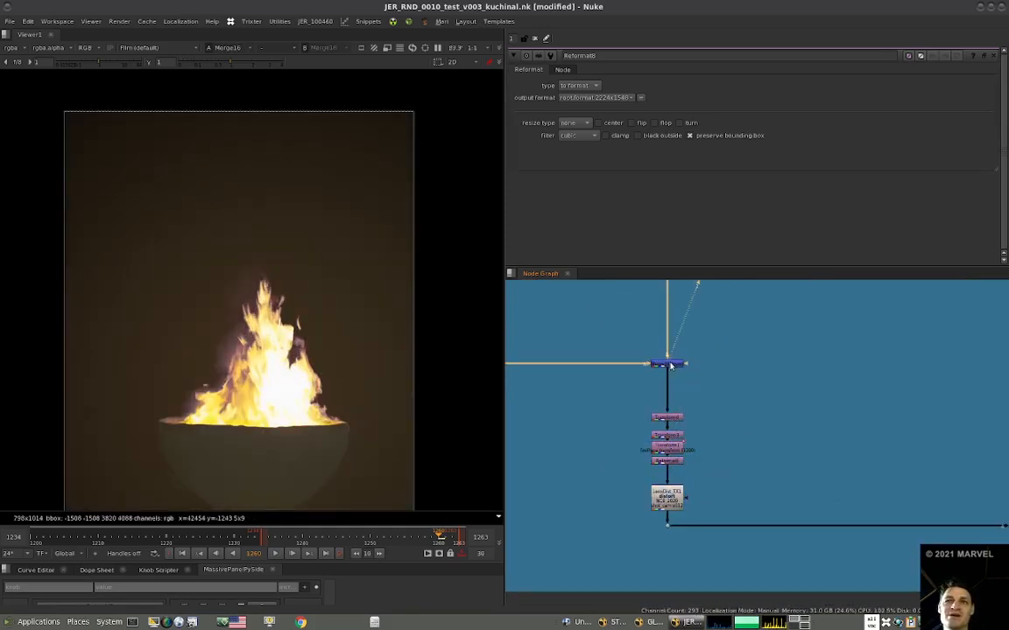
pyautogui.click(669, 417)
pyautogui.press('1')
pyautogui.click(669, 437)
pyautogui.press('1')
pyautogui.click(671, 449)
pyautogui.press('1')
pyautogui.click(670, 463)
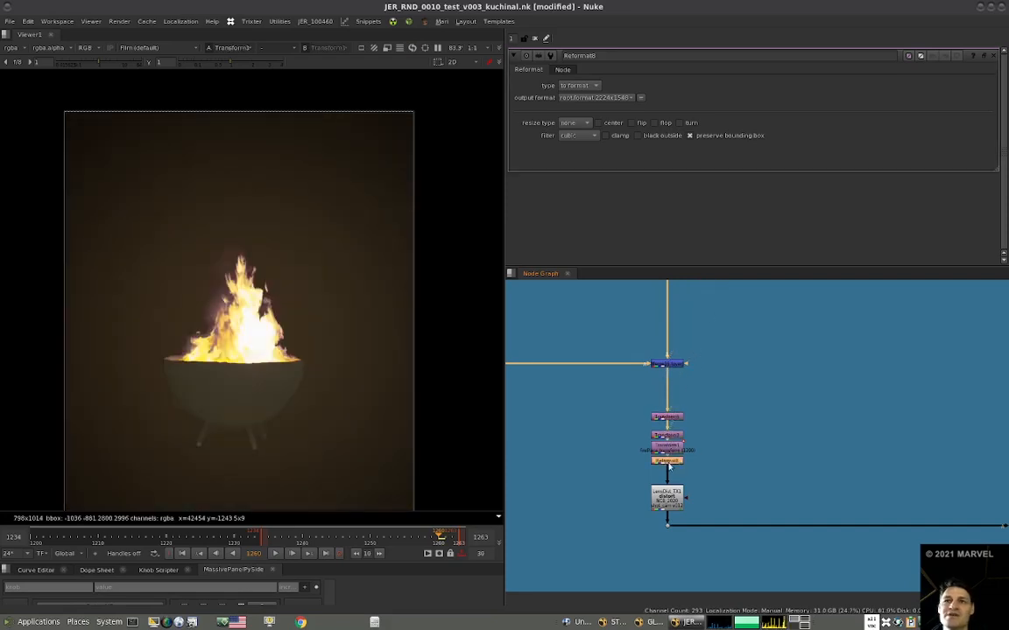
pyautogui.press('1')
# Turn off preserve bounding box on the new Reformat and check the result at Merge3 in the Fire comp.
pyautogui.scroll(-2, 330, 407)
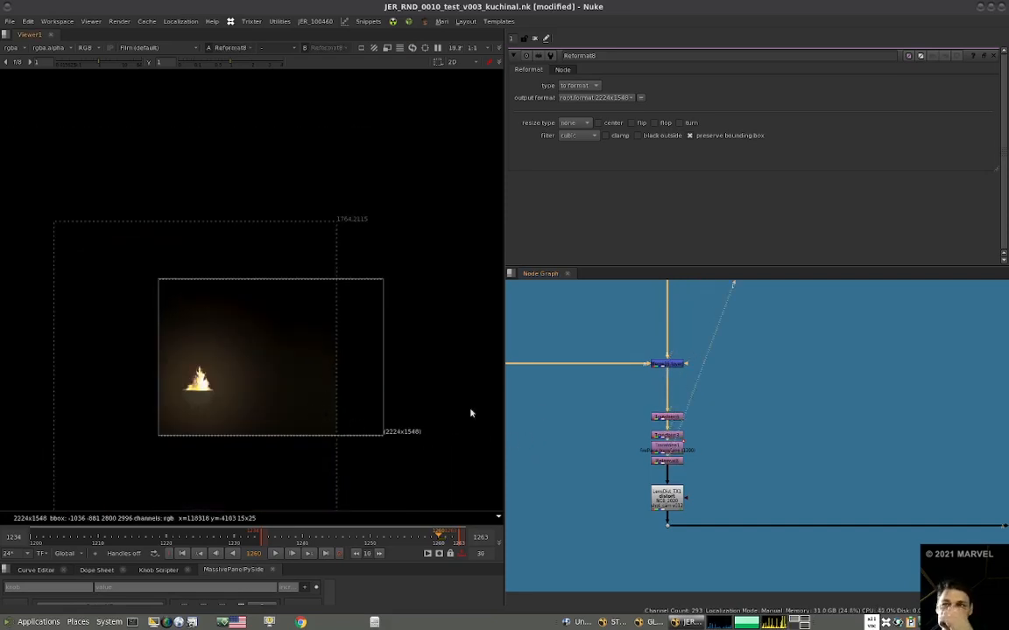
pyautogui.click(668, 460)
pyautogui.click(715, 138)
pyautogui.scroll(-5, 765, 460)
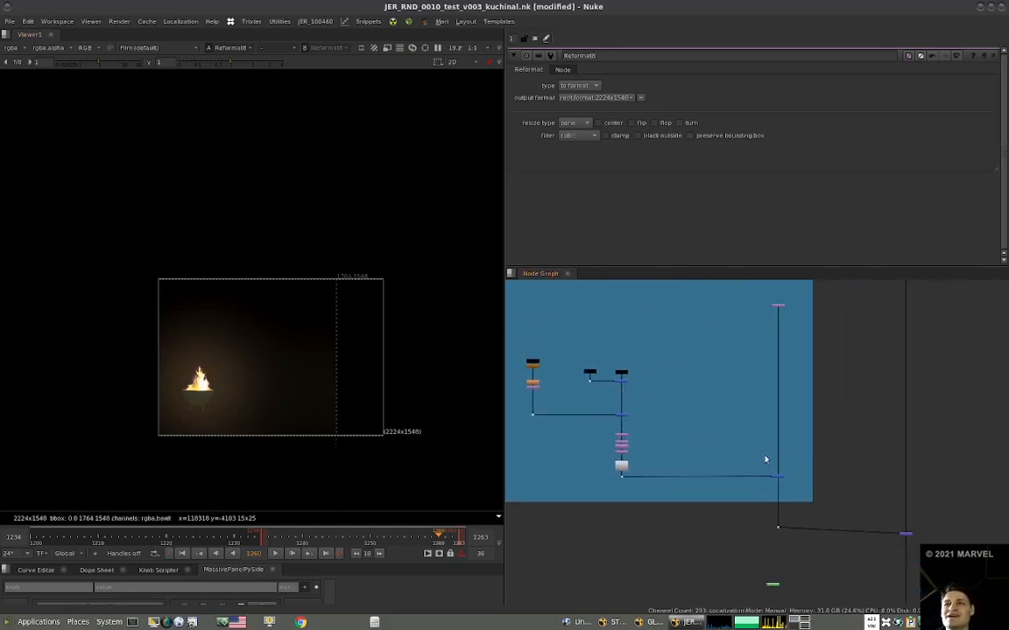
pyautogui.scroll(-3, 716, 473)
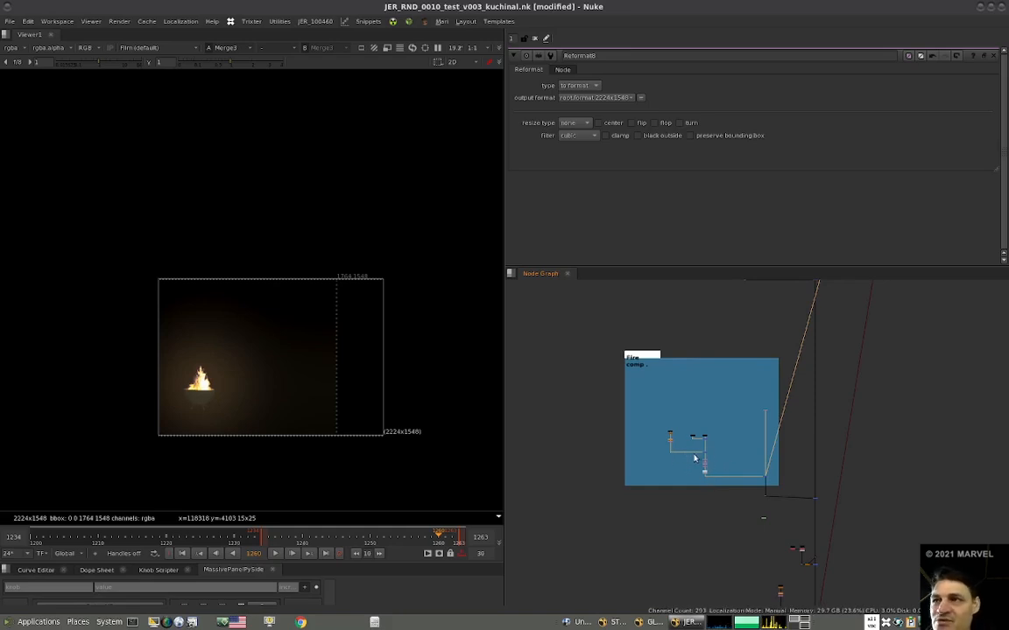
pyautogui.moveTo(718, 457); pyautogui.dragTo(630, 462, button='middle')
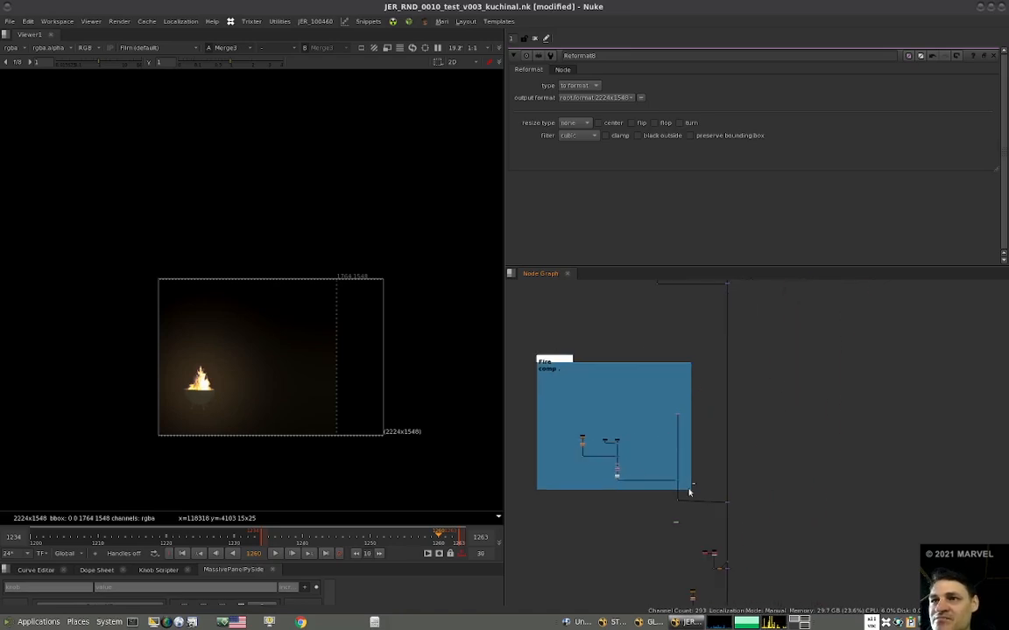
pyautogui.scroll(3, 718, 477)
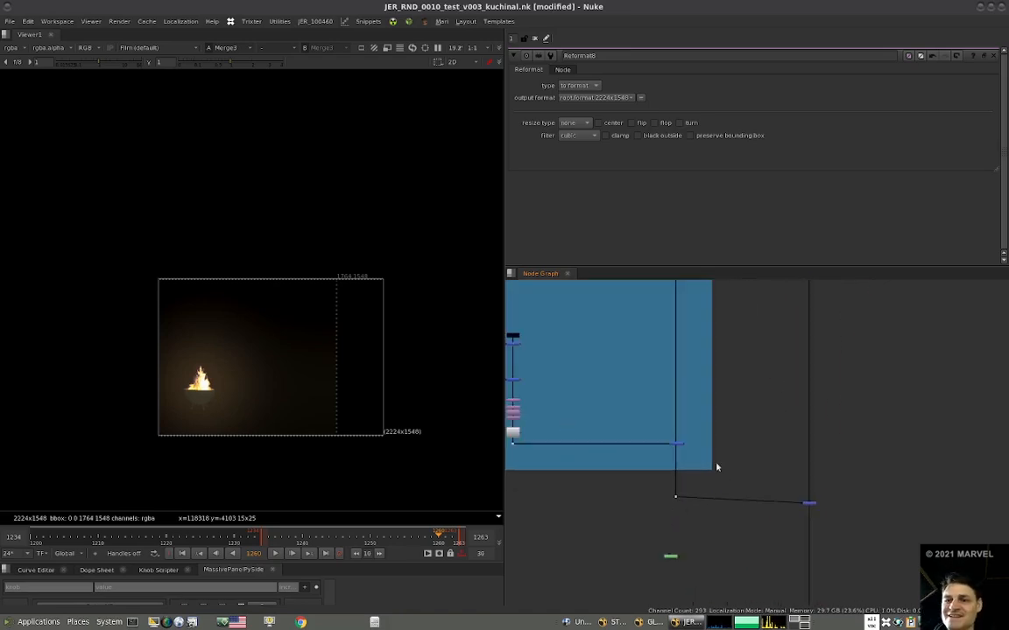